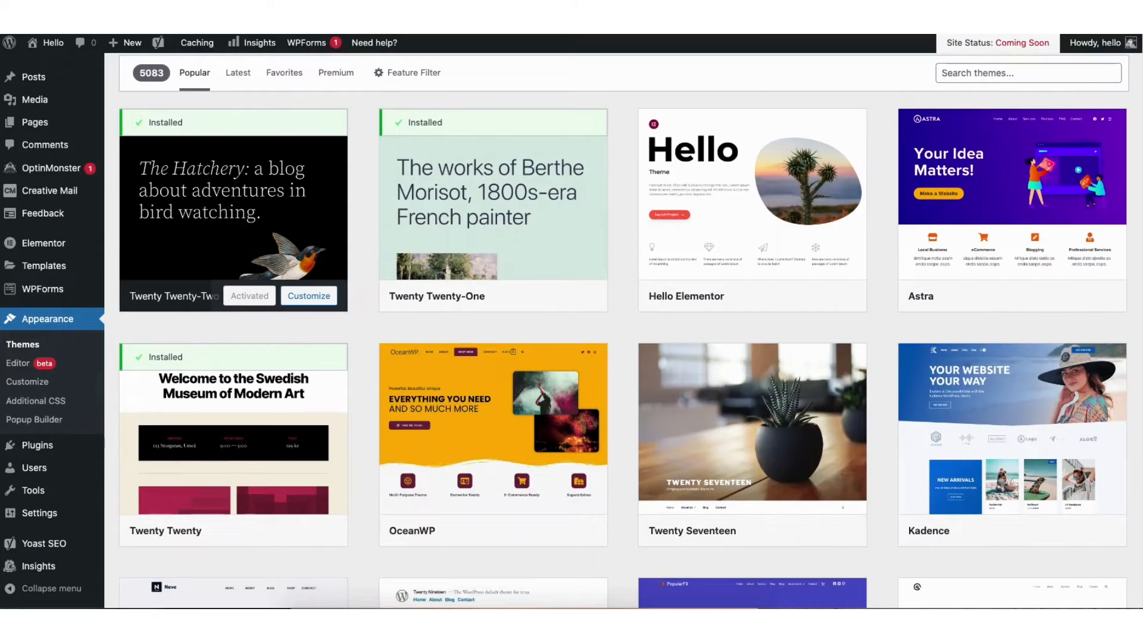
pyautogui.scroll(-10, 616, 330)
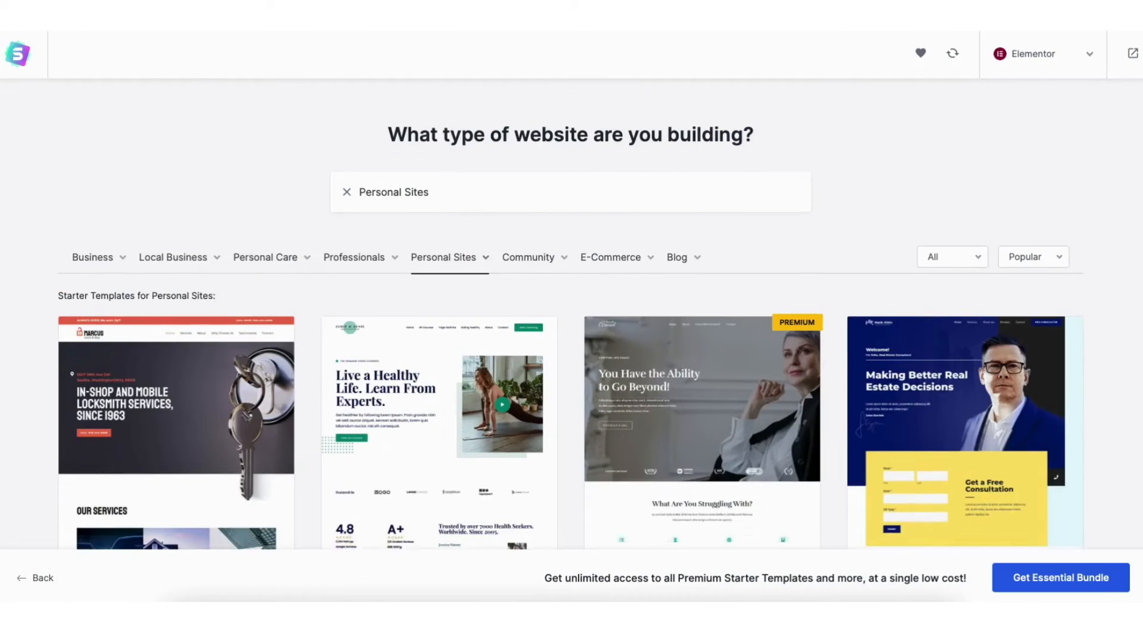
pyautogui.scroll(-5, 570, 334)
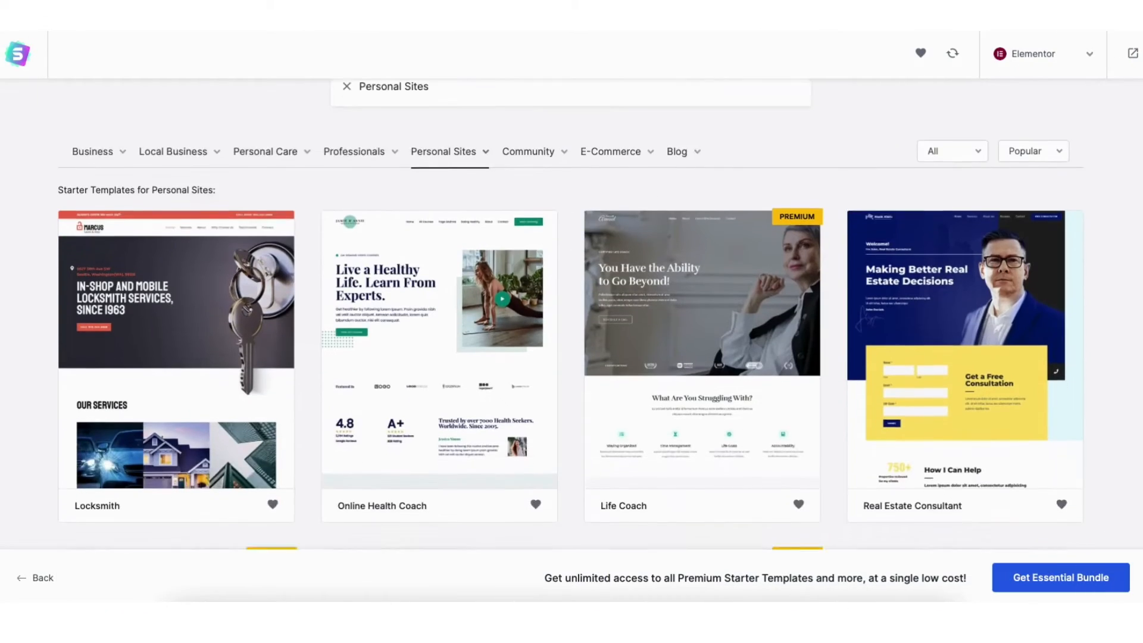
pyautogui.scroll(-7, 570, 314)
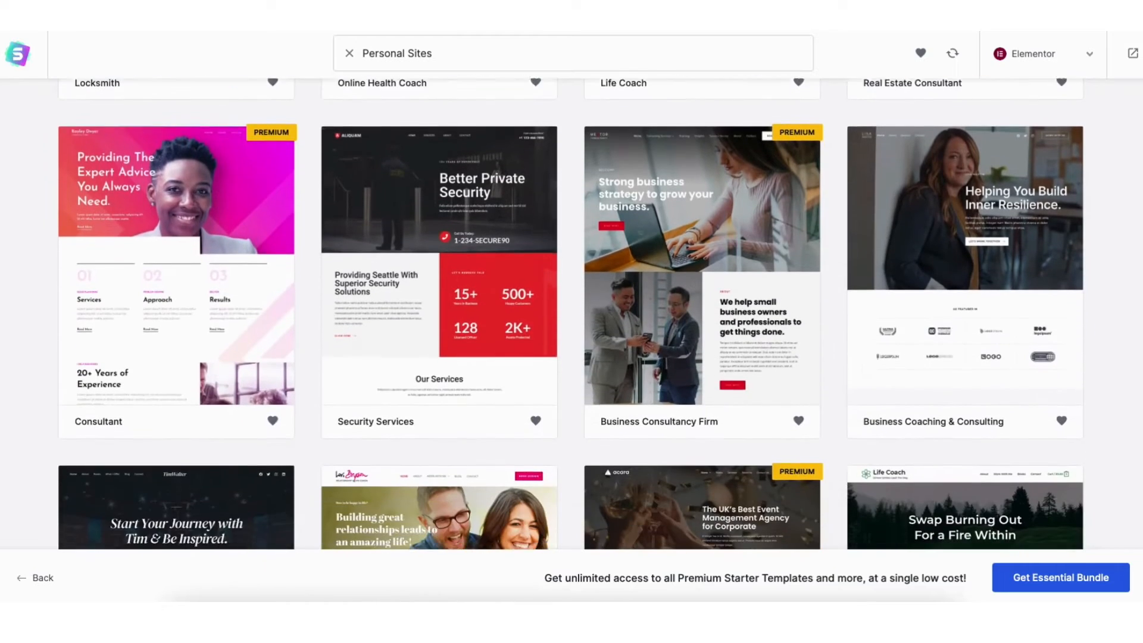
pyautogui.scroll(-8, 570, 313)
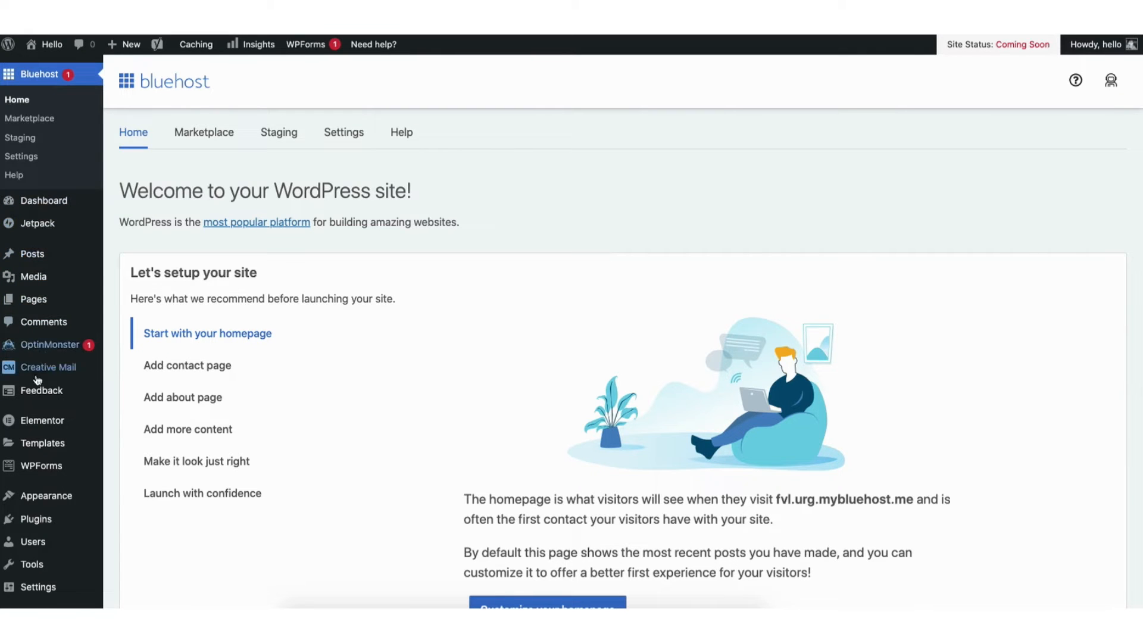
# Open the site's themes page, start adding a new theme and browse the popular themes in the catalogue
pyautogui.moveTo(33, 497)
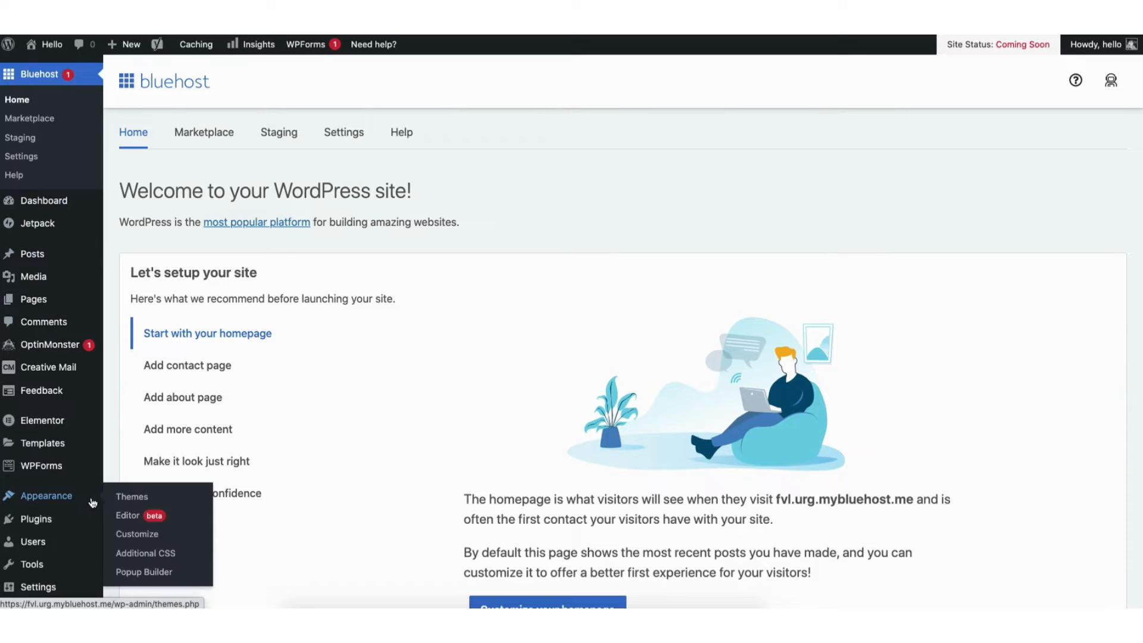
pyautogui.click(133, 499)
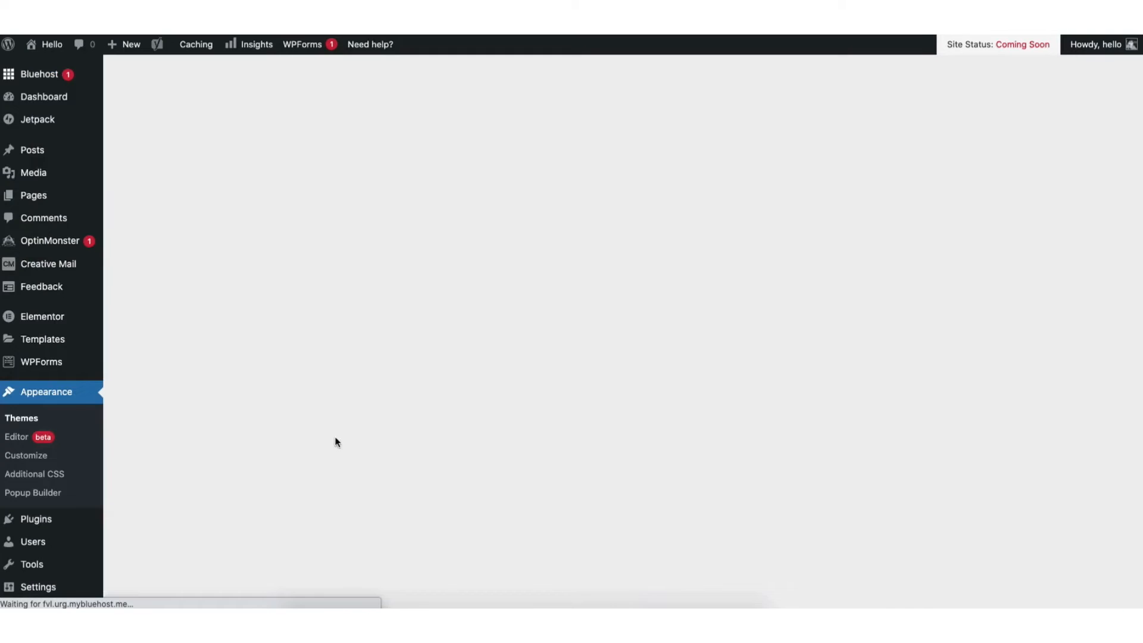
pyautogui.scroll(-8, 624, 331)
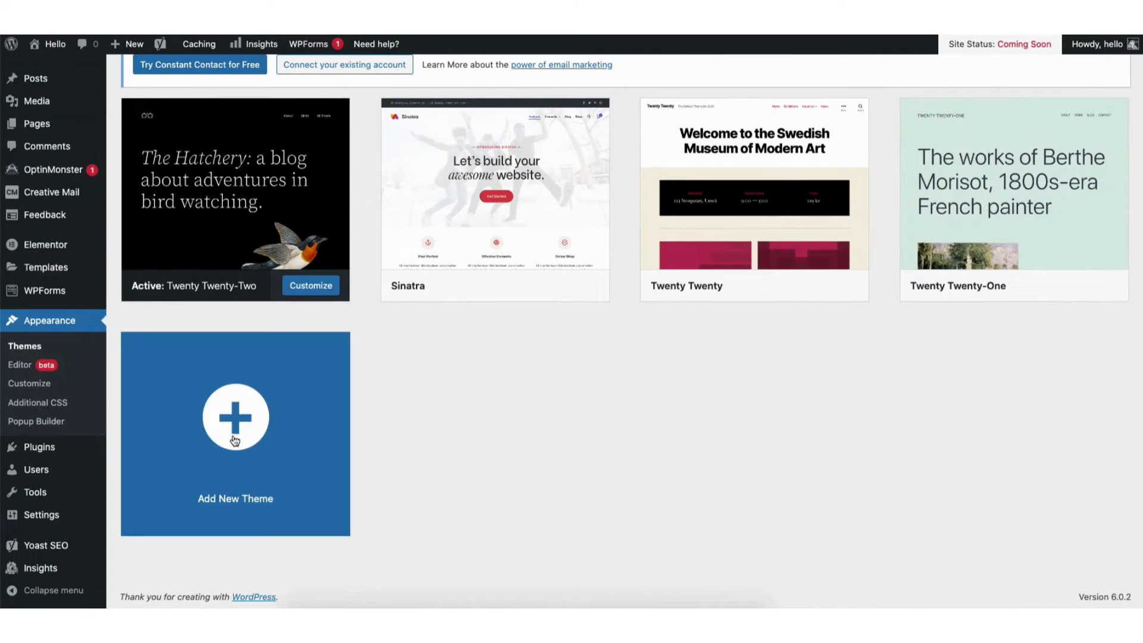
pyautogui.click(226, 440)
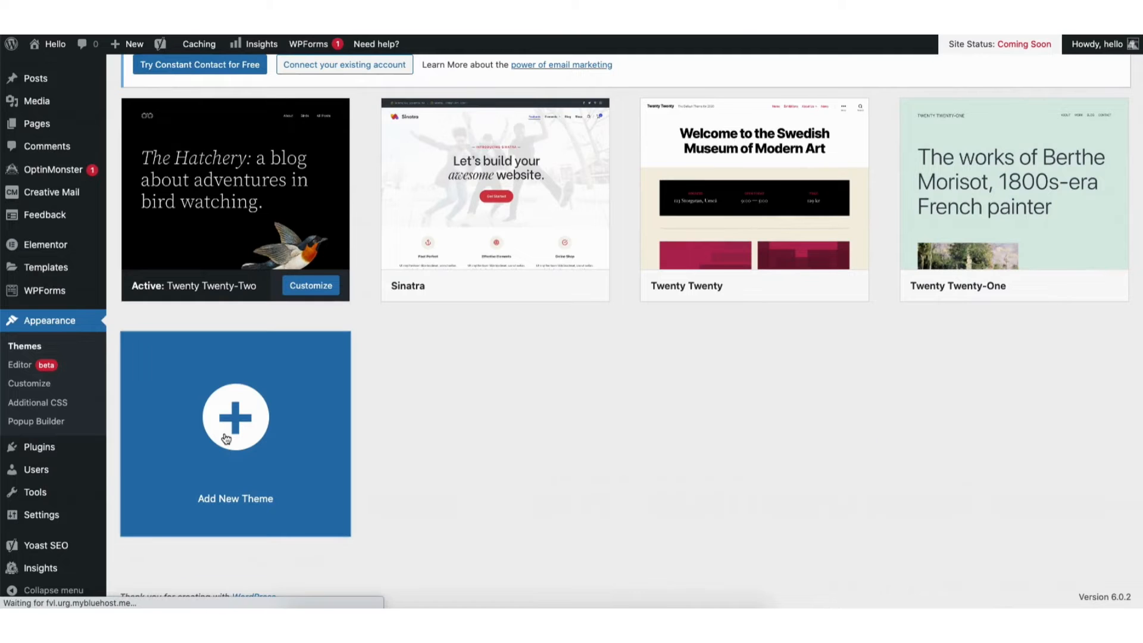
pyautogui.scroll(-7, 617, 330)
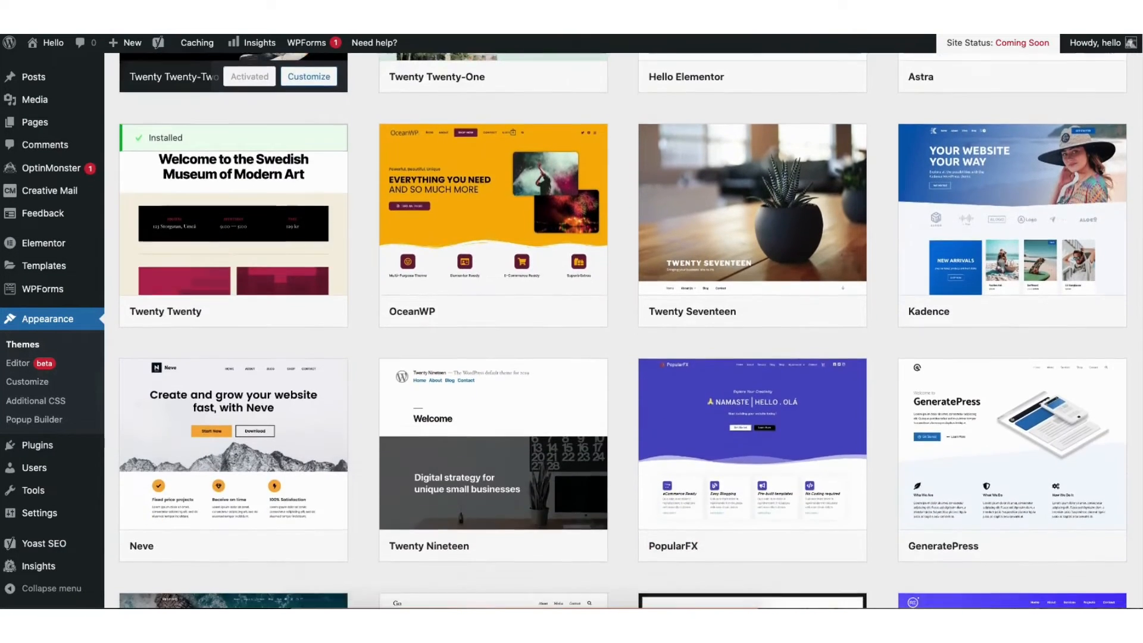
pyautogui.scroll(-6, 622, 330)
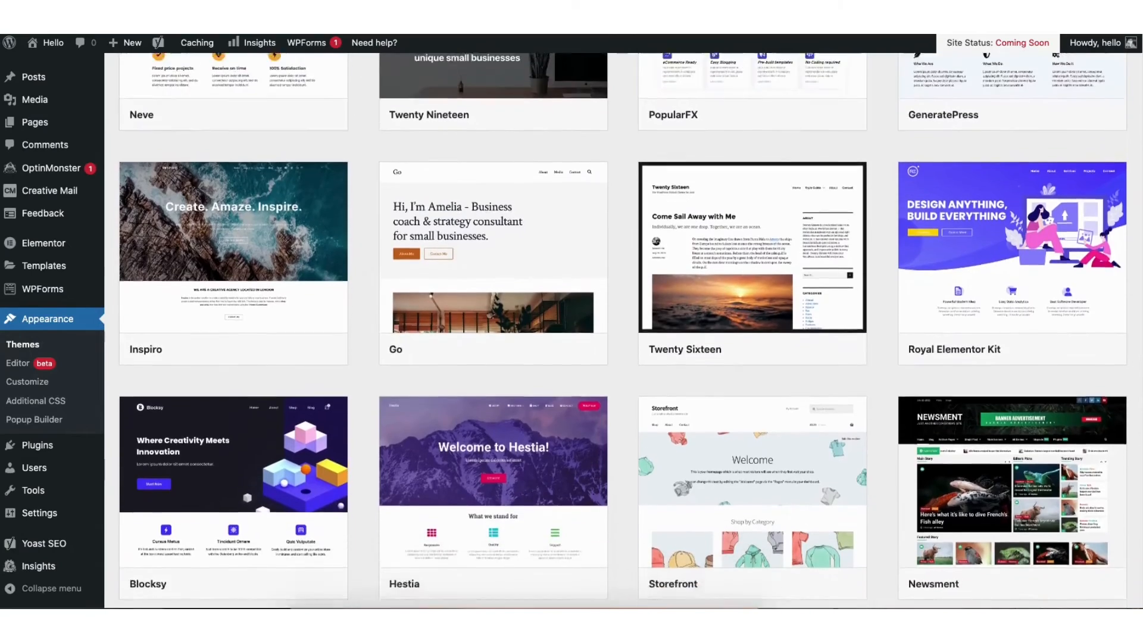
pyautogui.scroll(-7, 622, 330)
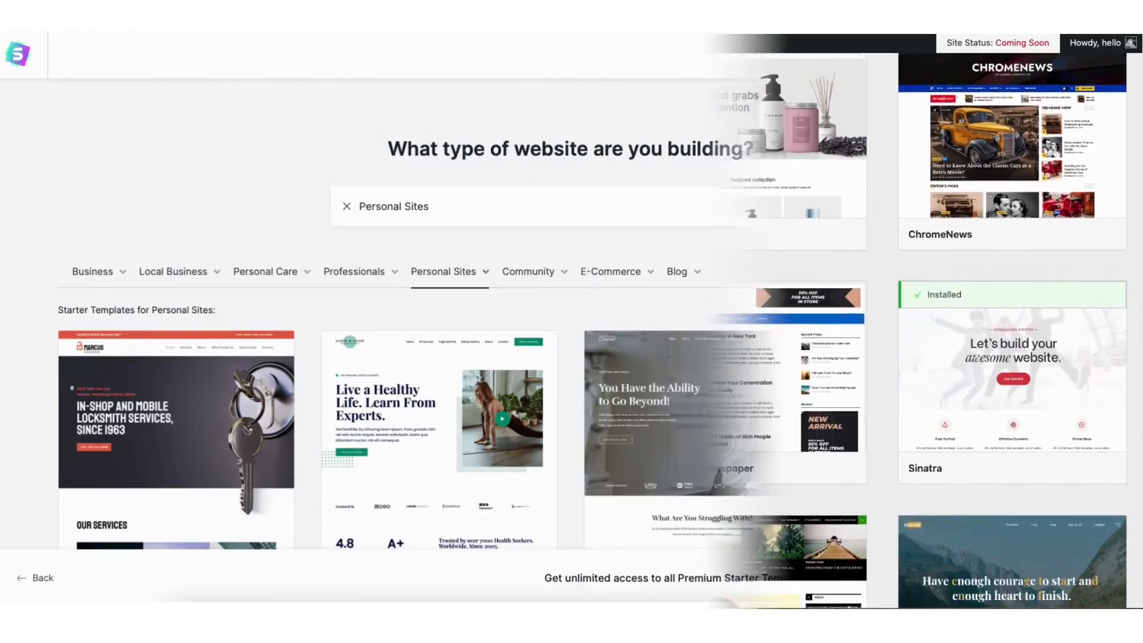
pyautogui.scroll(-4, 571, 321)
pyautogui.scroll(-4, 571, 321)
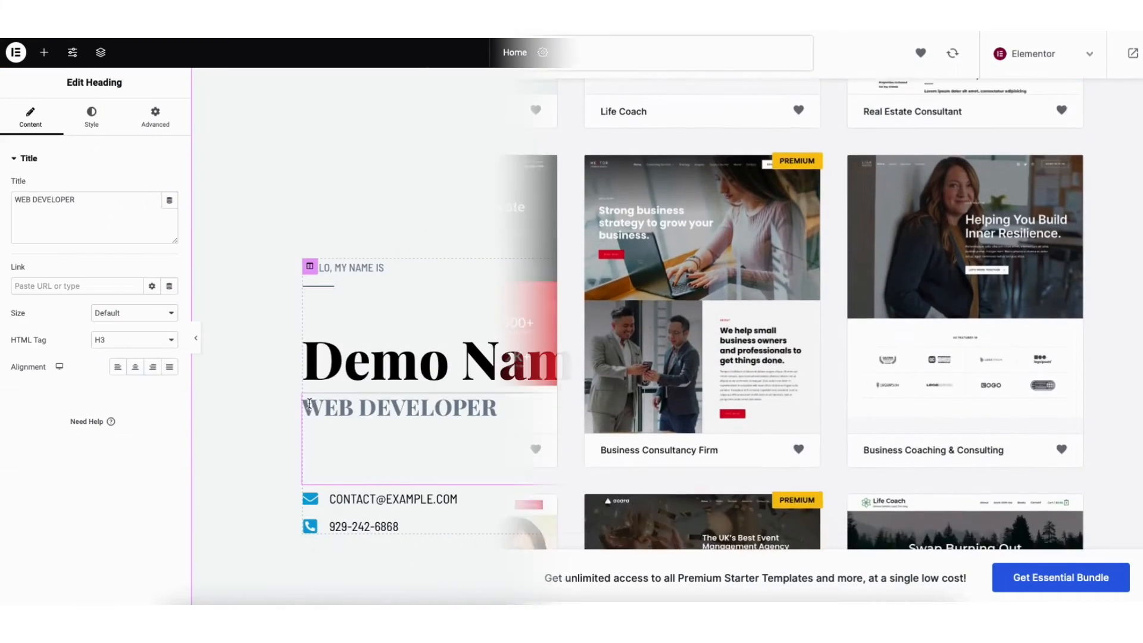
pyautogui.moveTo(303, 407); pyautogui.dragTo(499, 408)
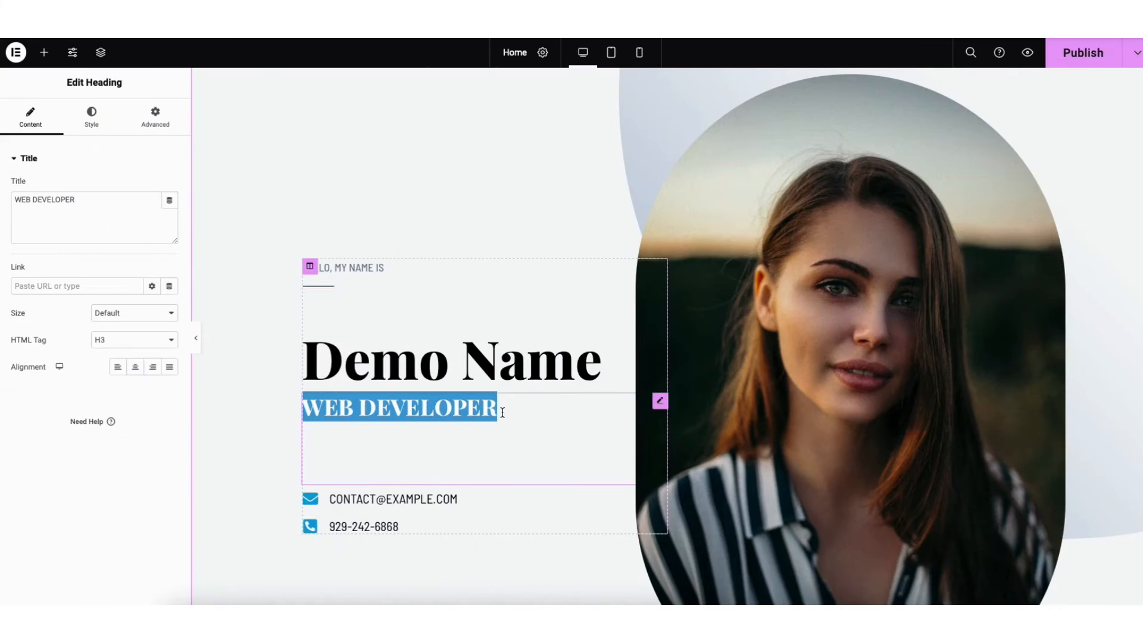
pyautogui.write('COPY')
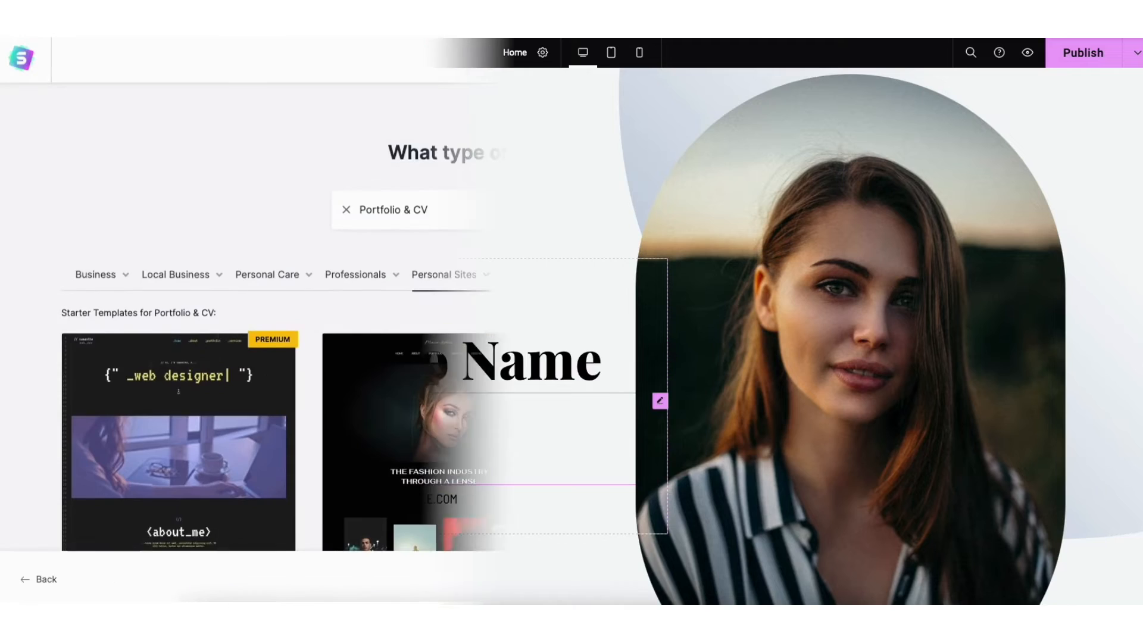
pyautogui.scroll(-3, 571, 321)
pyautogui.scroll(-4, 571, 321)
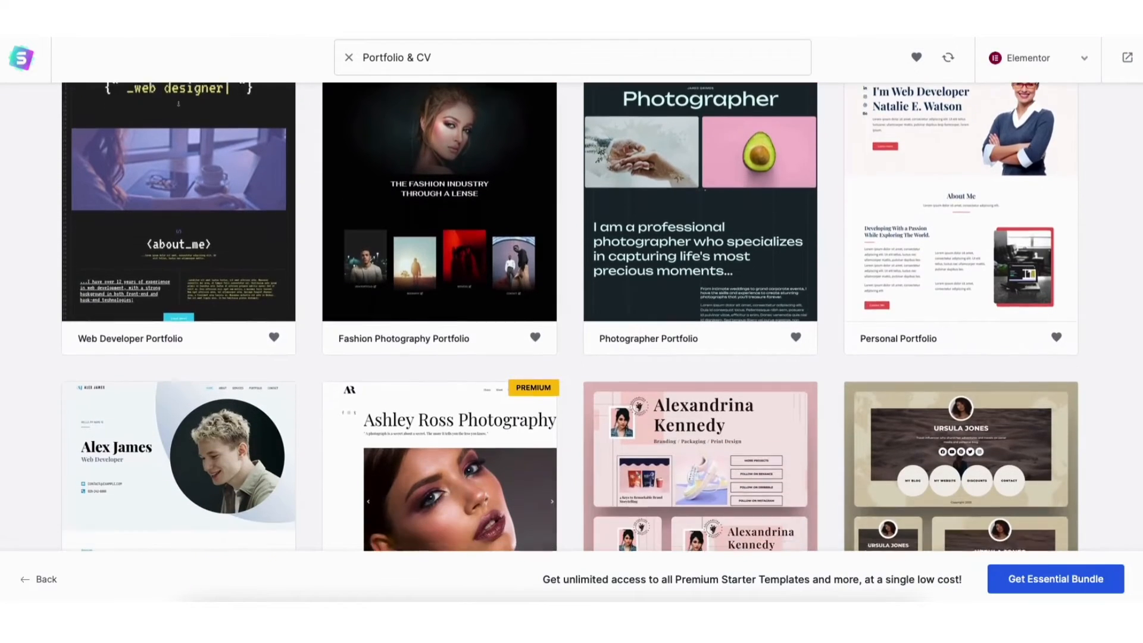
# Search the theme catalogue for "astra", then install and activate the Astra theme
pyautogui.click(972, 95)
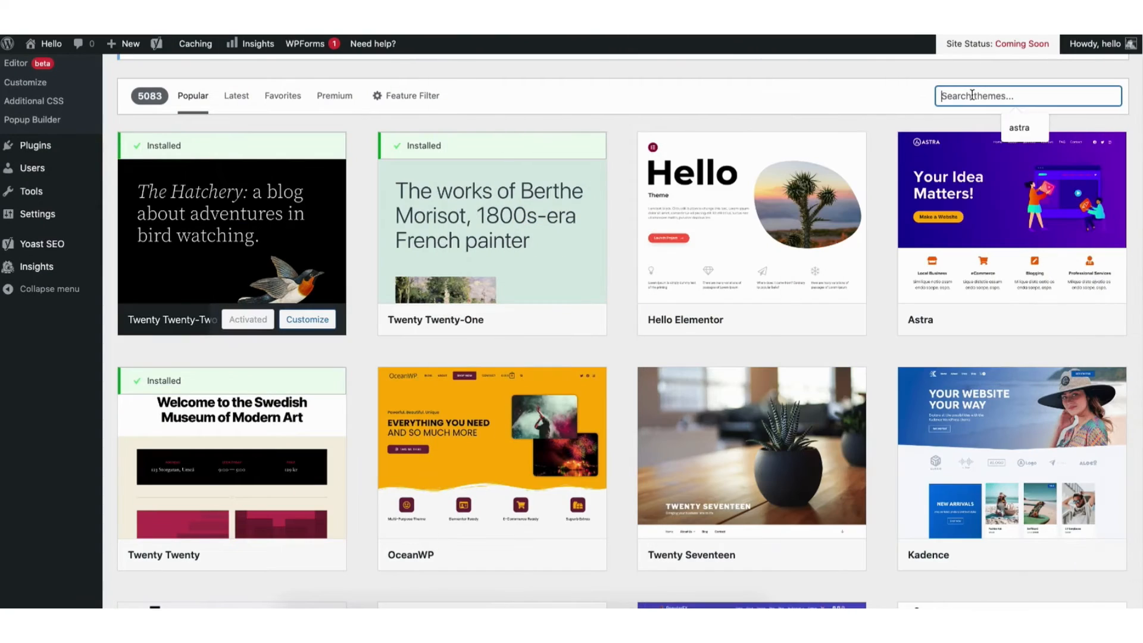
pyautogui.write('astra')
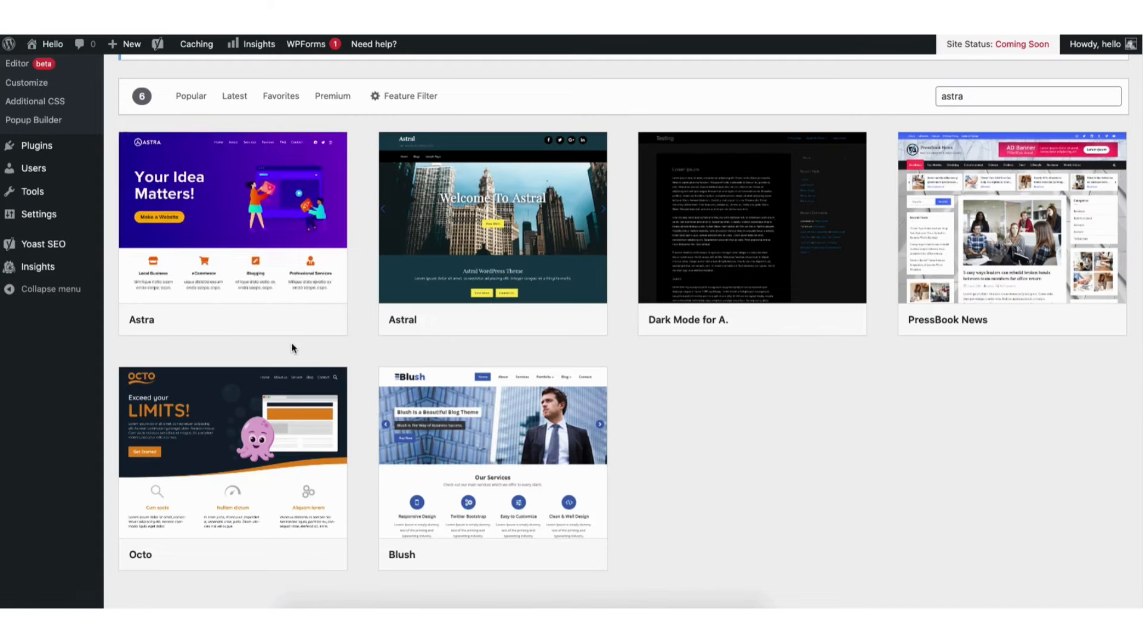
pyautogui.moveTo(267, 293)
pyautogui.click(262, 319)
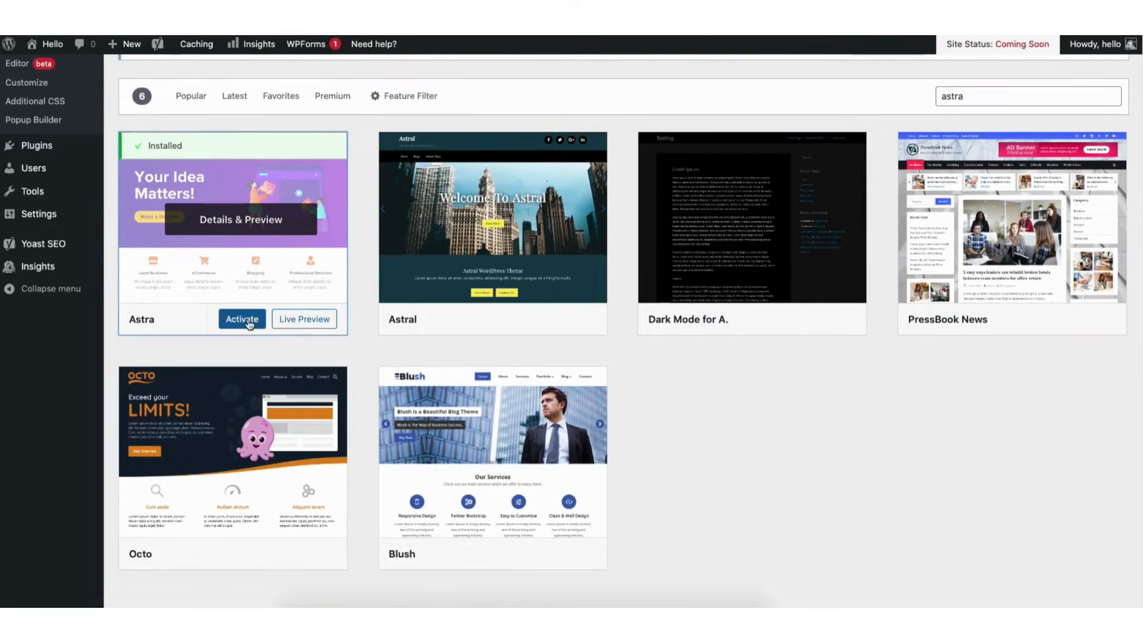
pyautogui.click(241, 321)
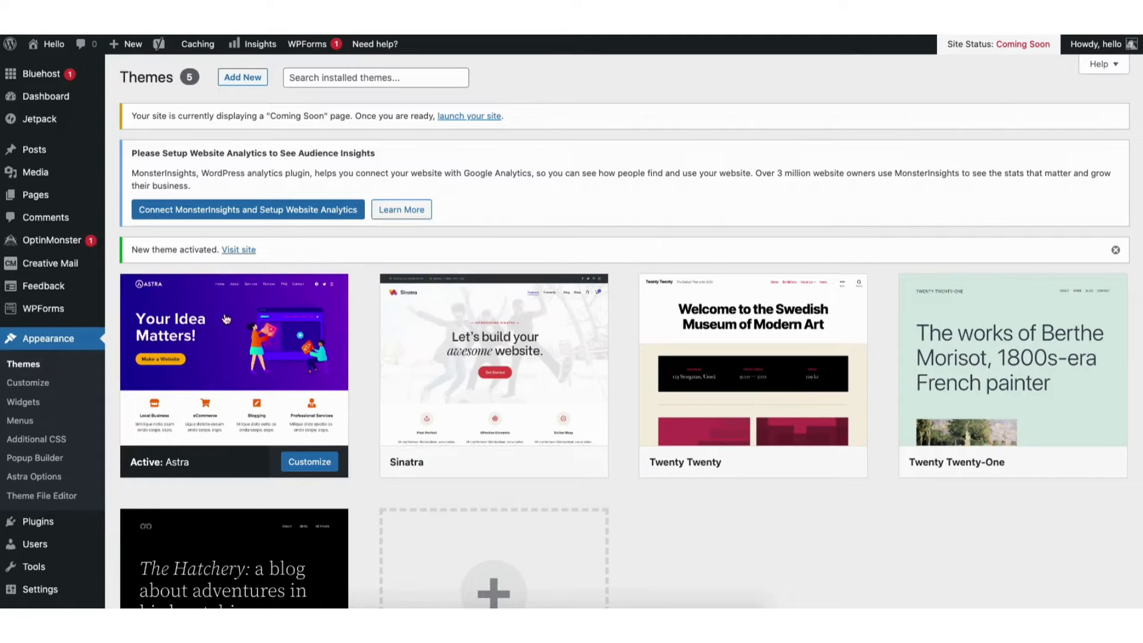
# Search for new plugins with "starter templates", then install and activate Starter Templates — Elementor, WordPress & Beaver Builder Templates
pyautogui.moveTo(39, 523)
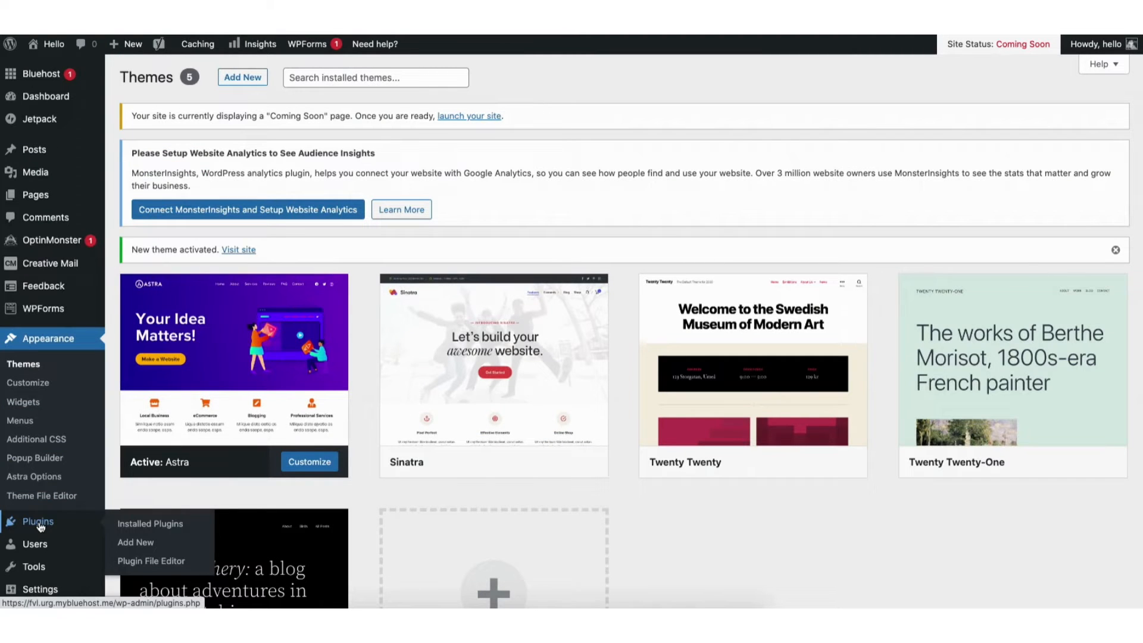
pyautogui.click(137, 546)
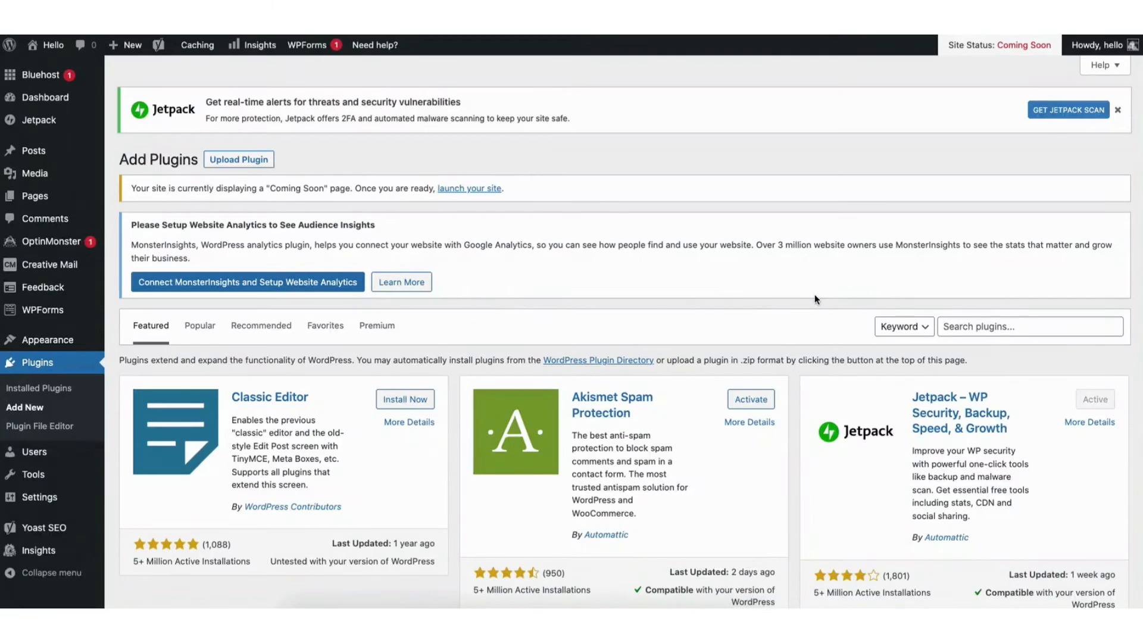
pyautogui.click(964, 324)
pyautogui.write('starter templates')
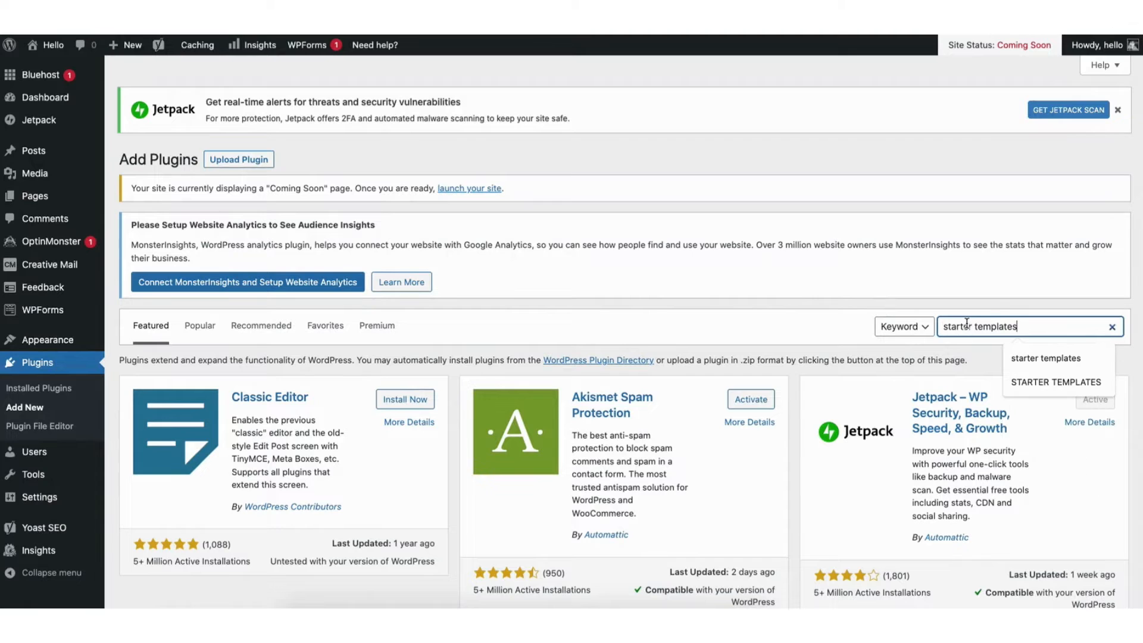
pyautogui.press('Return')
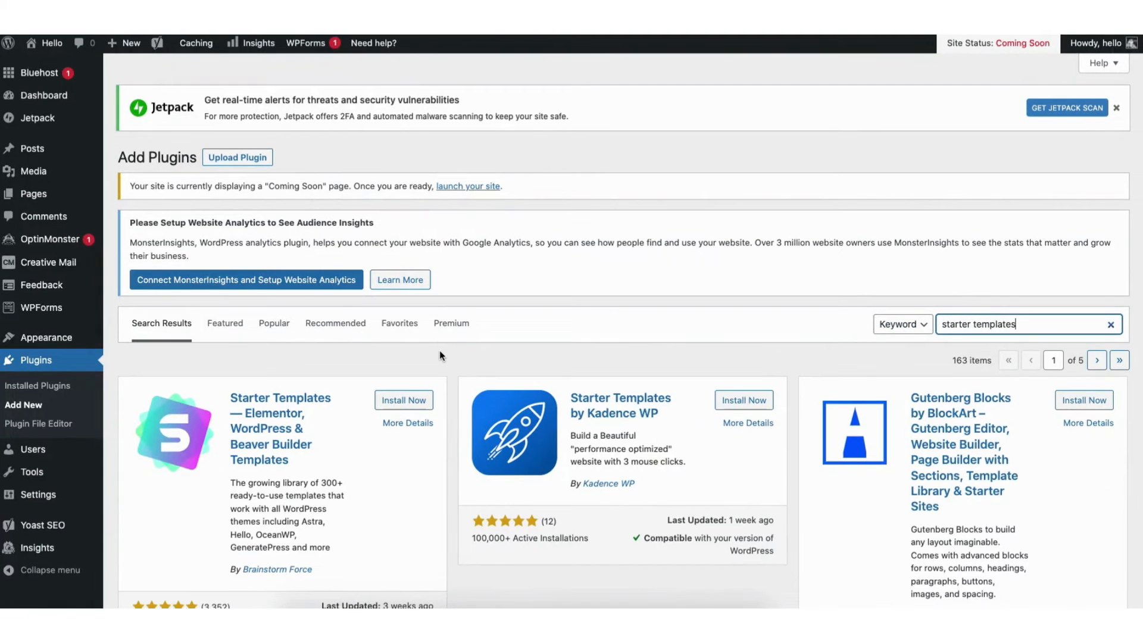
pyautogui.click(401, 402)
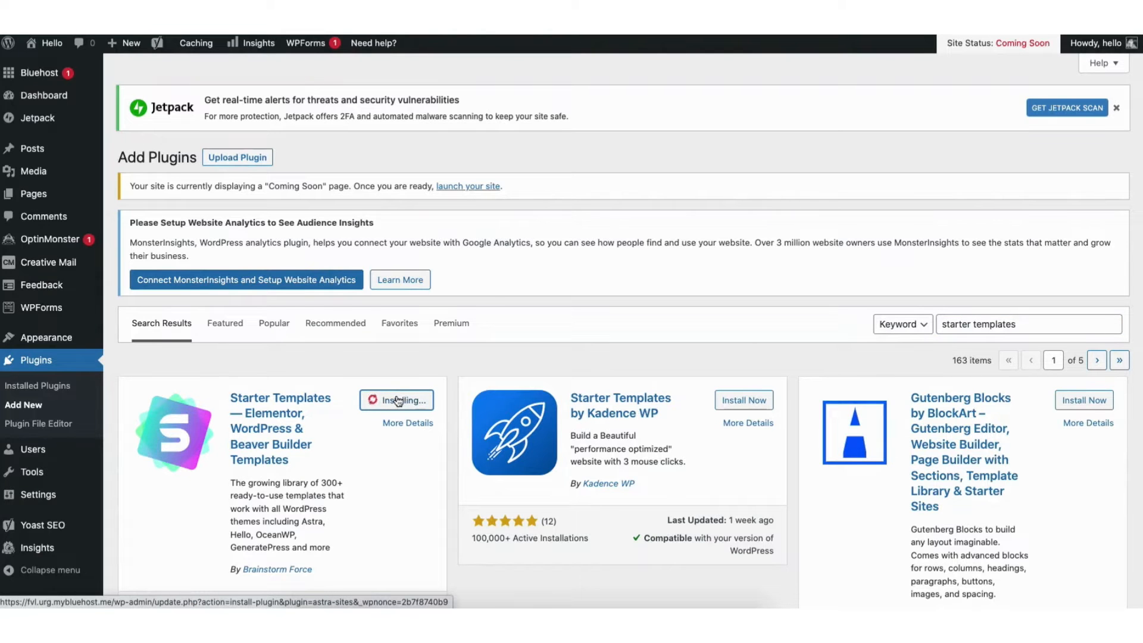
pyautogui.click(408, 407)
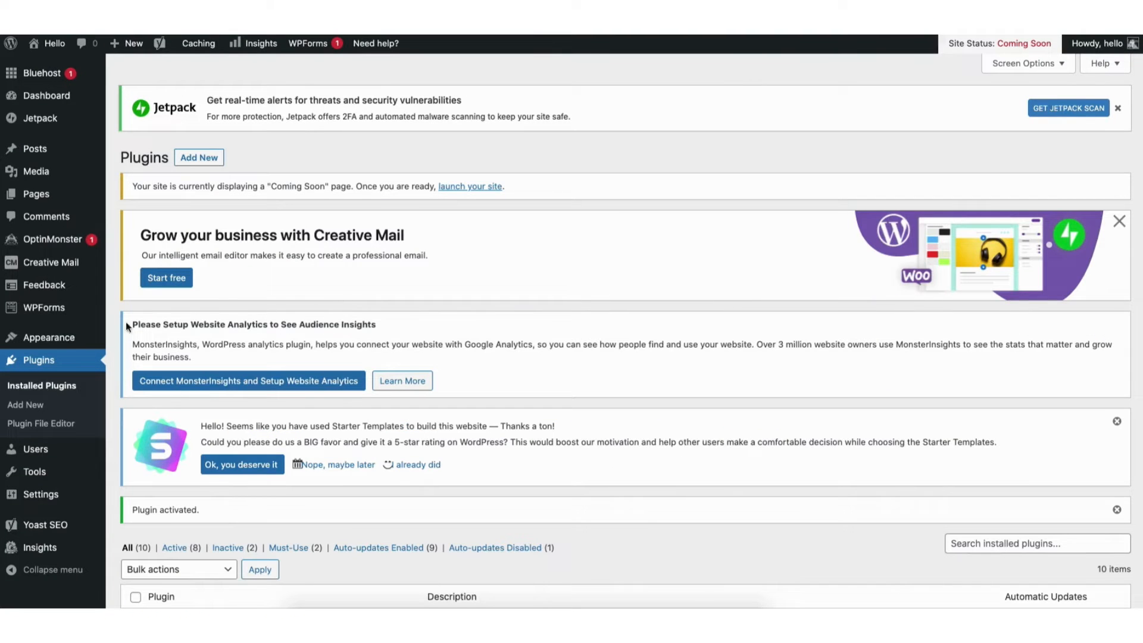
# Open the Starter Templates library and browse the website templates available for Elementor
pyautogui.moveTo(50, 341)
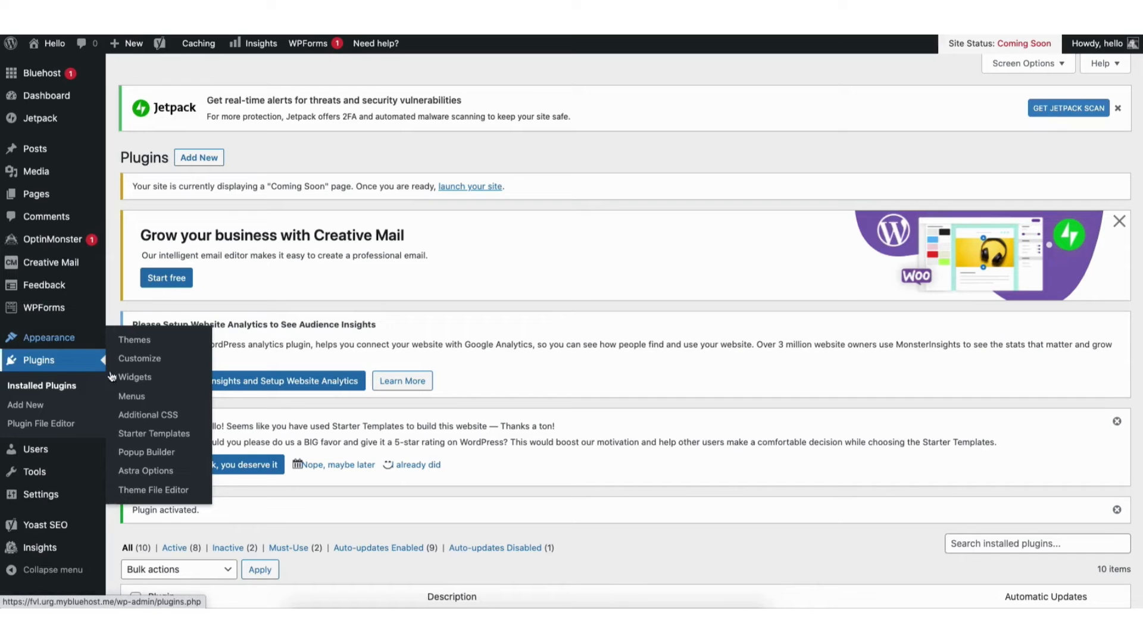
pyautogui.click(144, 435)
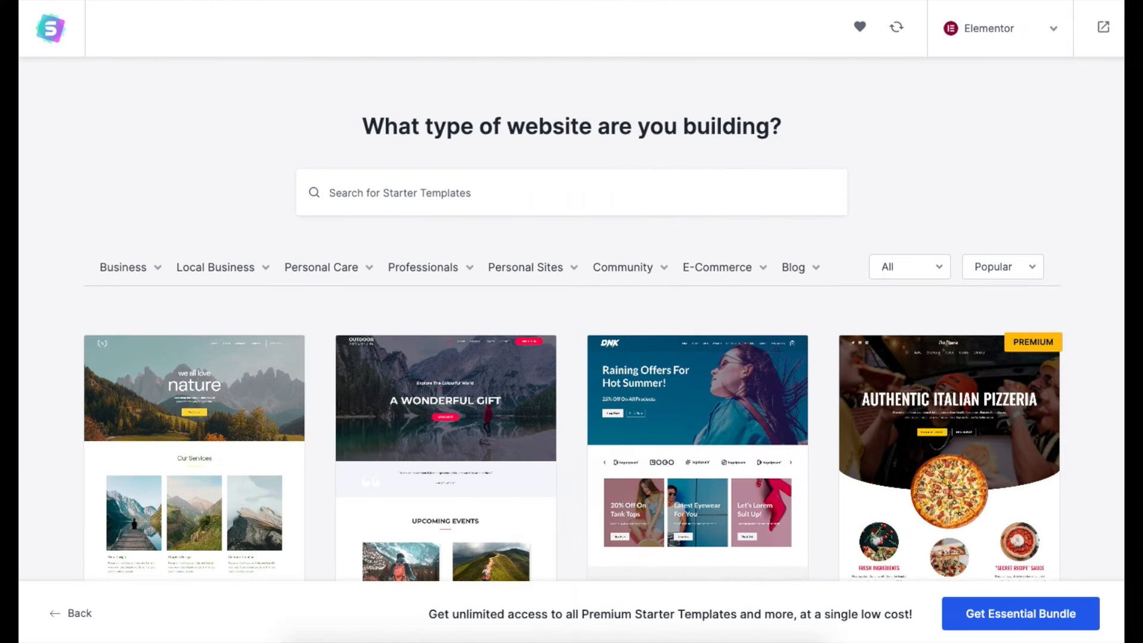
pyautogui.scroll(-4, 571, 322)
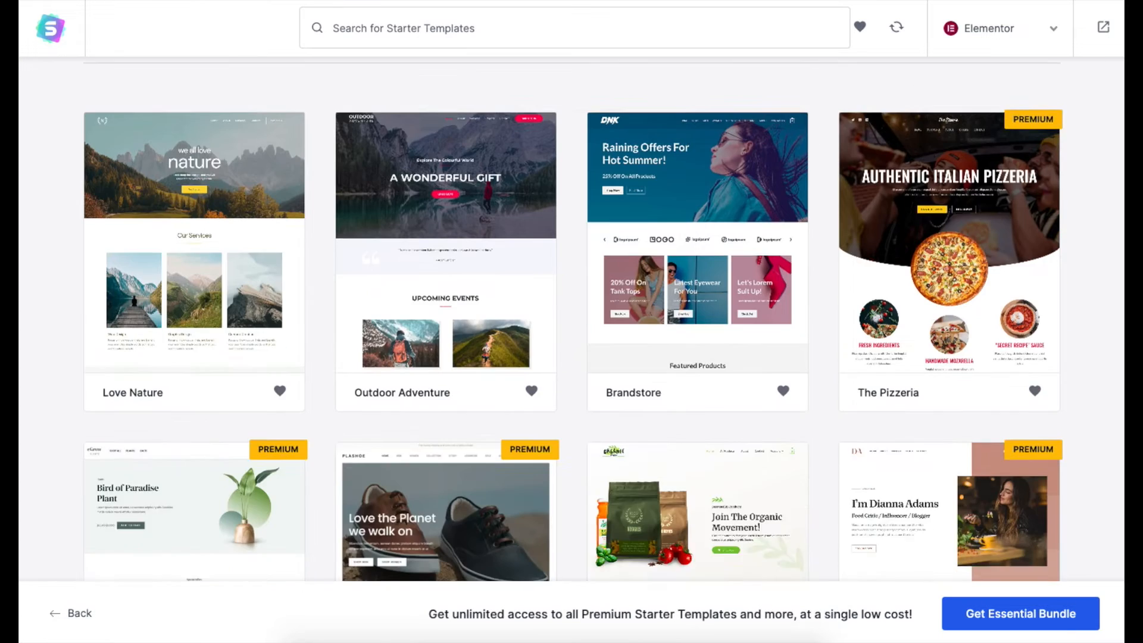
pyautogui.scroll(-5, 571, 321)
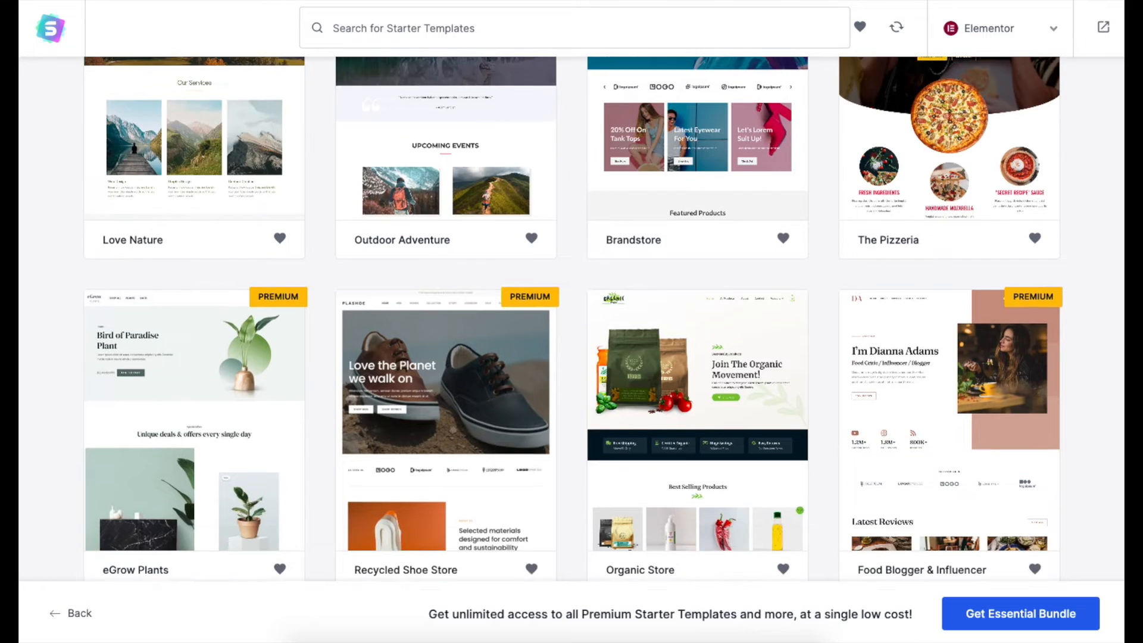
pyautogui.scroll(-7, 571, 321)
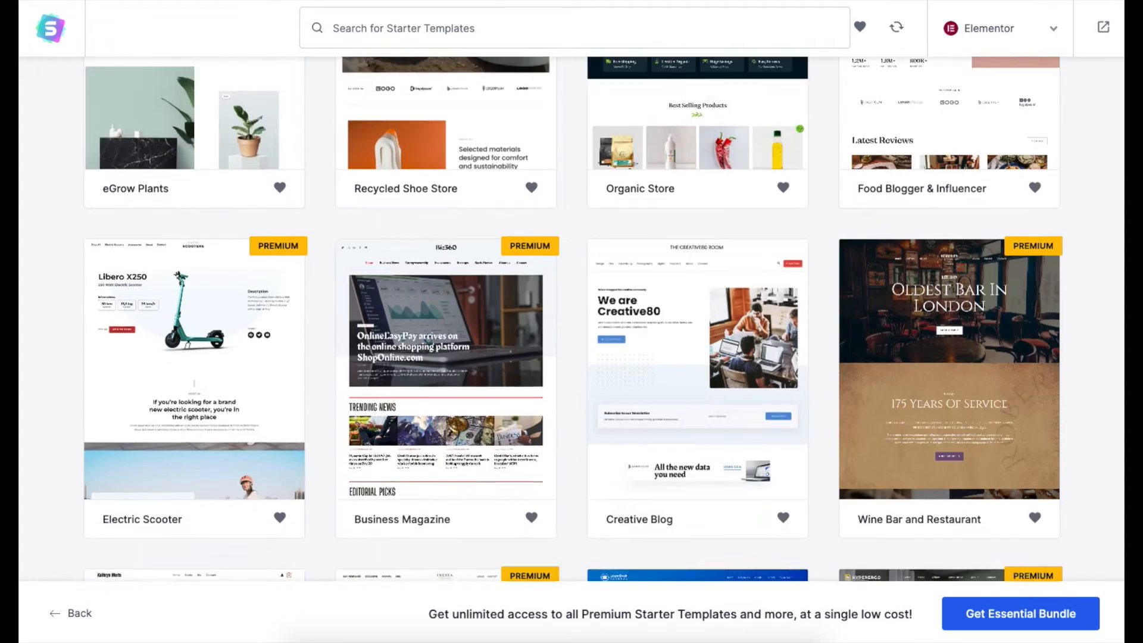
pyautogui.scroll(-3, 571, 322)
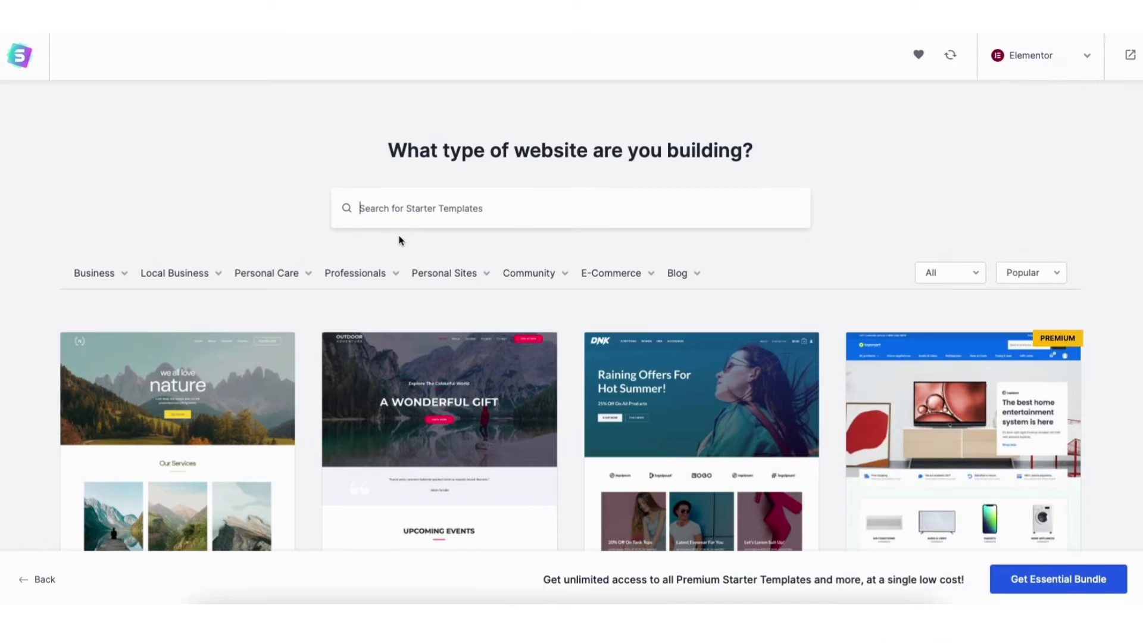
# Search the starter templates for "resume" and select the Portfolio & CV template
pyautogui.write('resume')
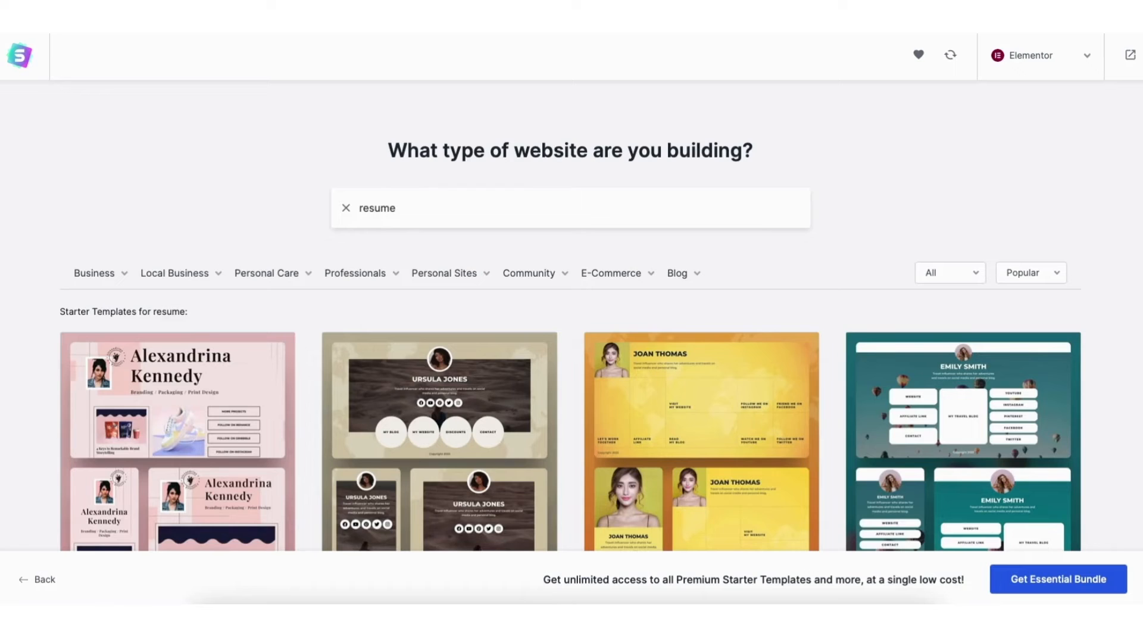
pyautogui.scroll(-5, 572, 321)
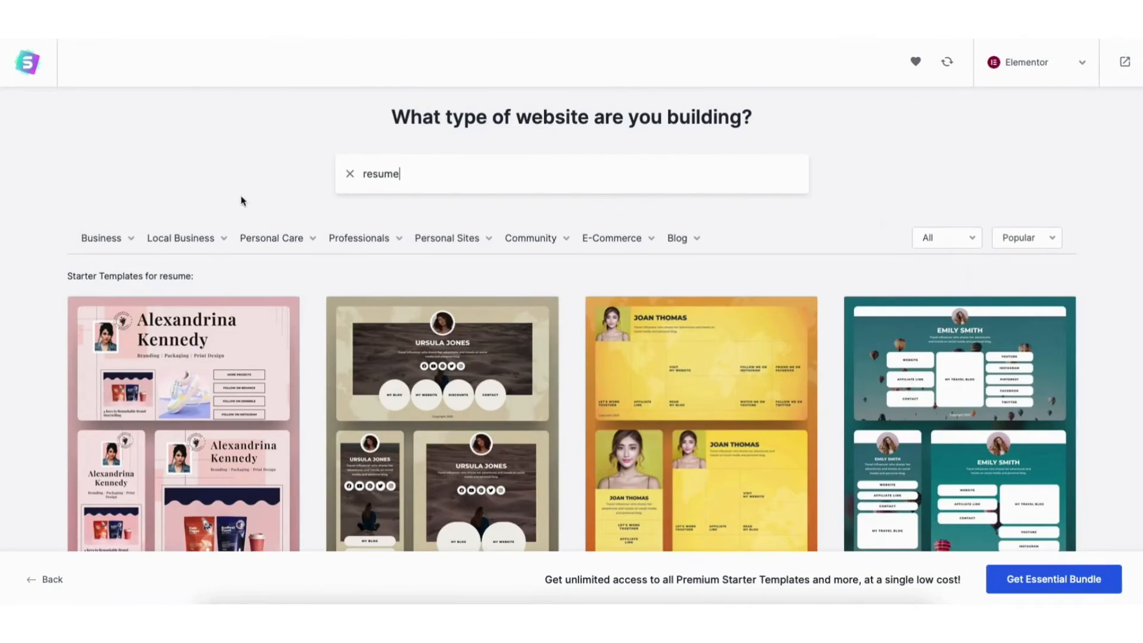
pyautogui.moveTo(111, 244)
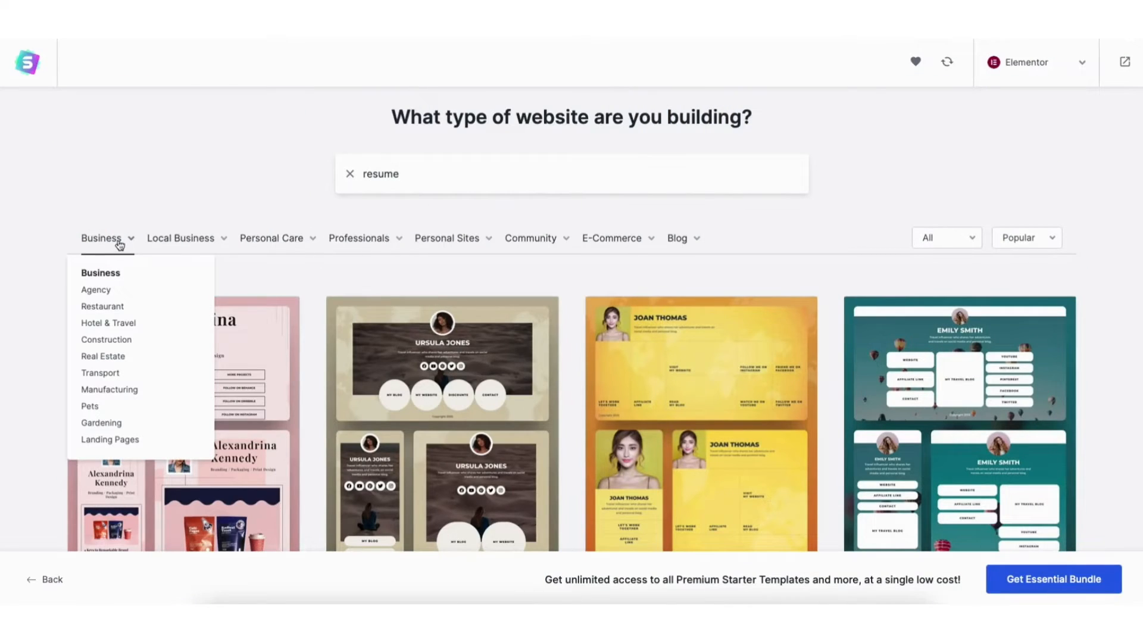
pyautogui.moveTo(175, 241)
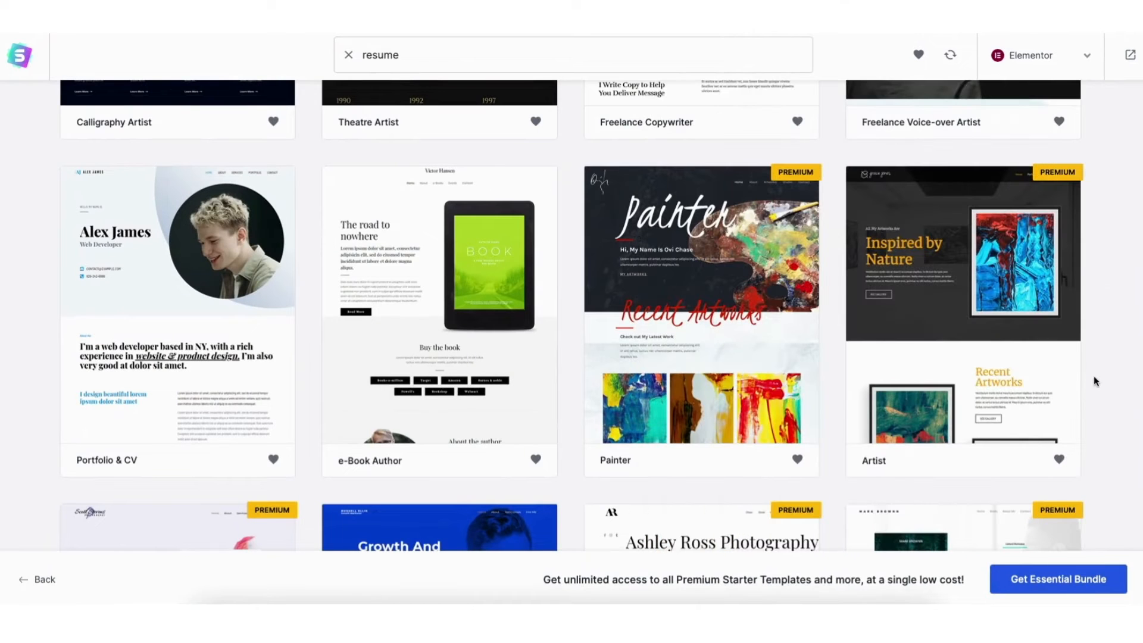
pyautogui.click(179, 318)
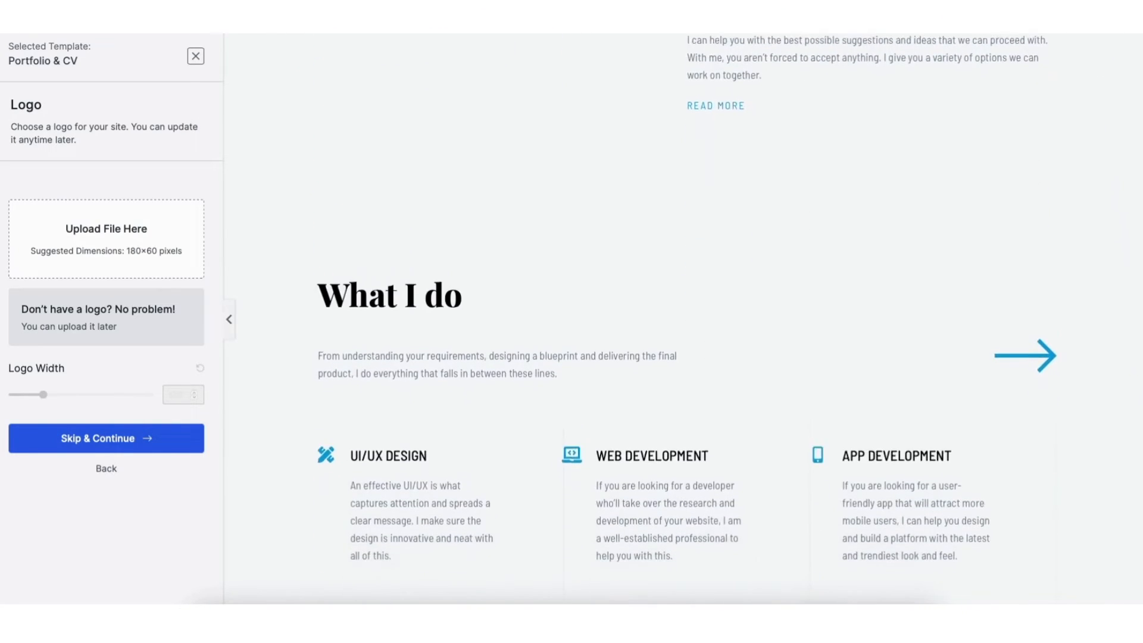
# Close the selected template and filter the starter templates by the Portfolio & CV category under Personal Sites
pyautogui.click(201, 62)
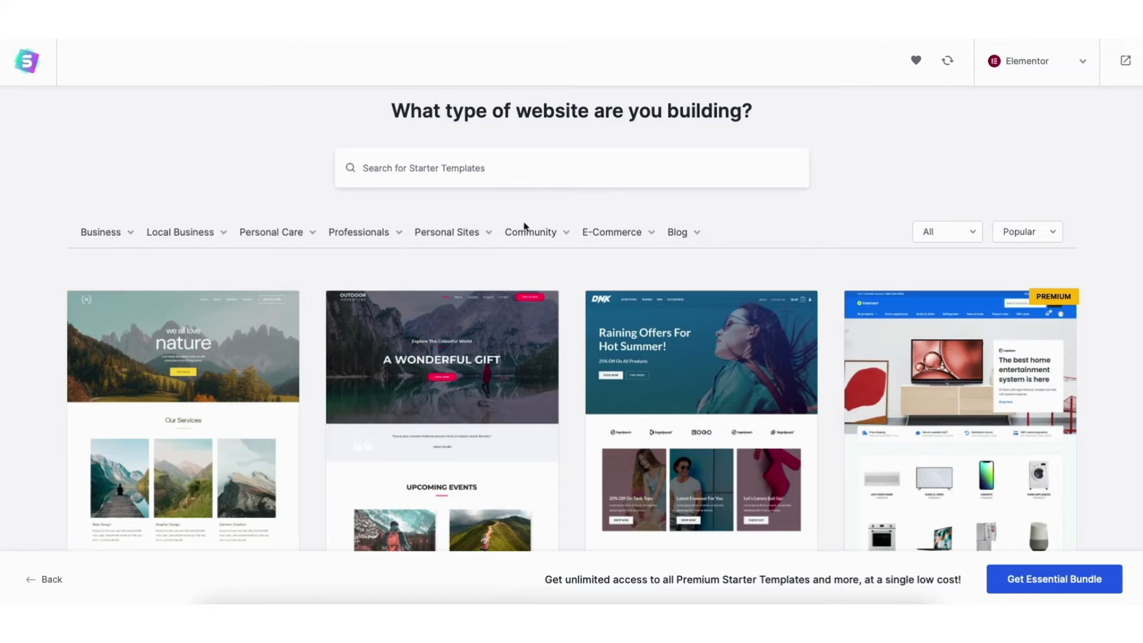
pyautogui.moveTo(456, 240)
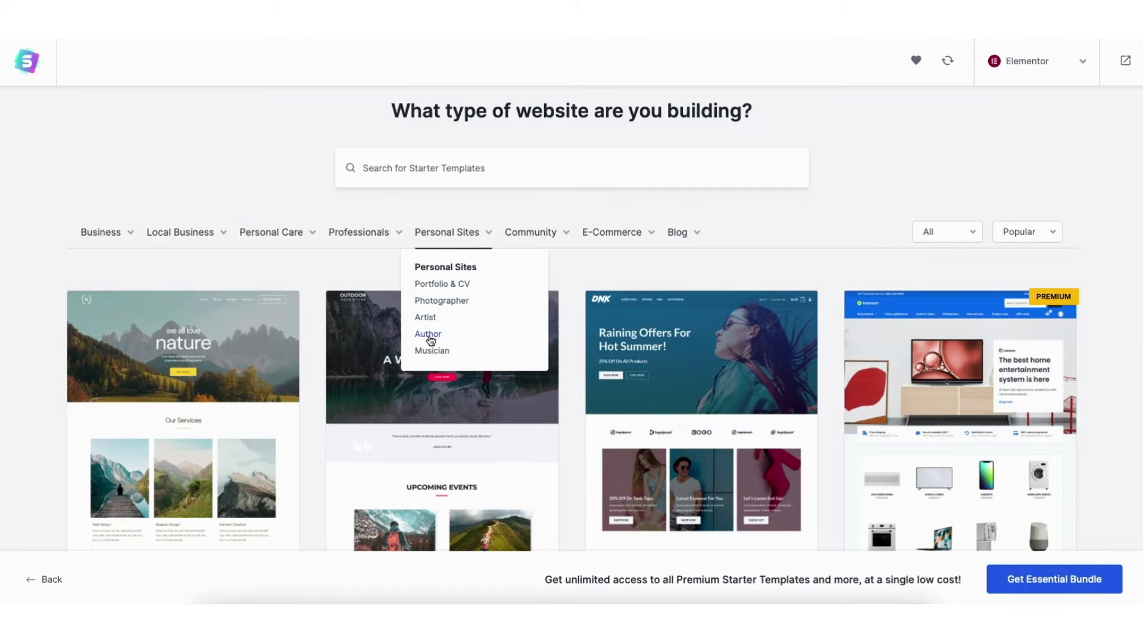
pyautogui.click(437, 284)
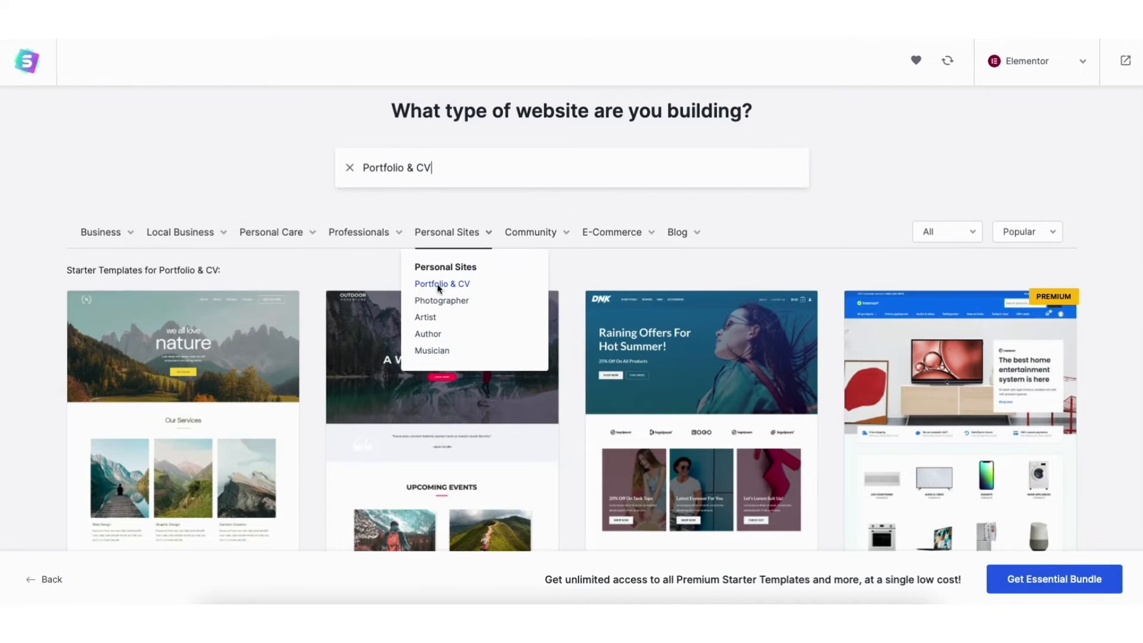
# Look through the Portfolio & CV starter templates and the available website categories for a suitable resume design
pyautogui.scroll(-7, 1140, 149)
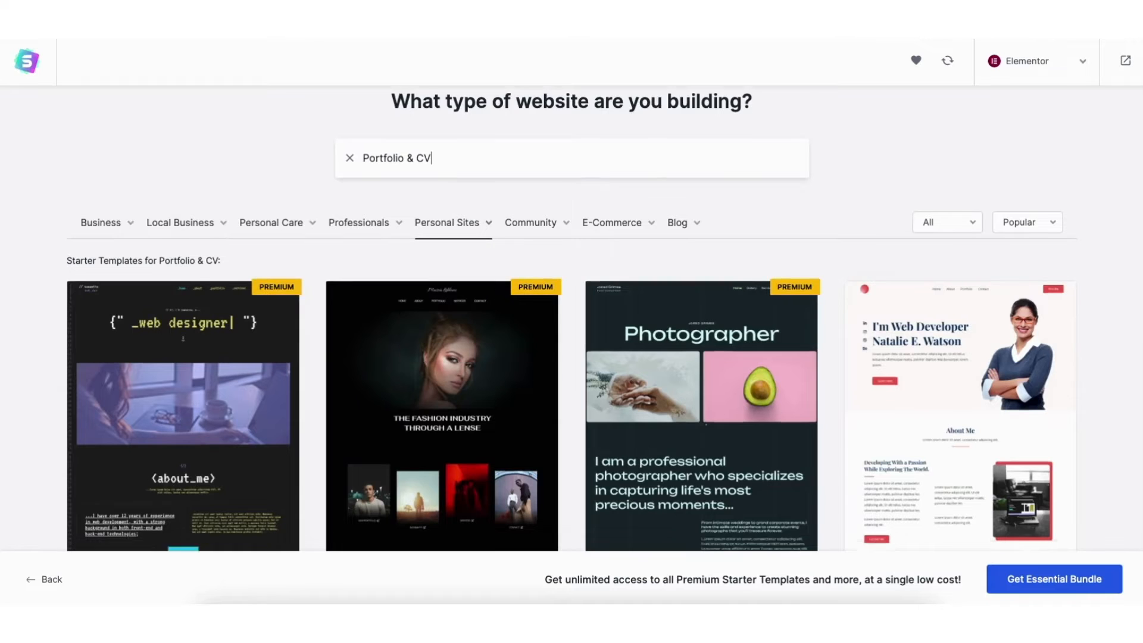
pyautogui.scroll(-7, 1140, 148)
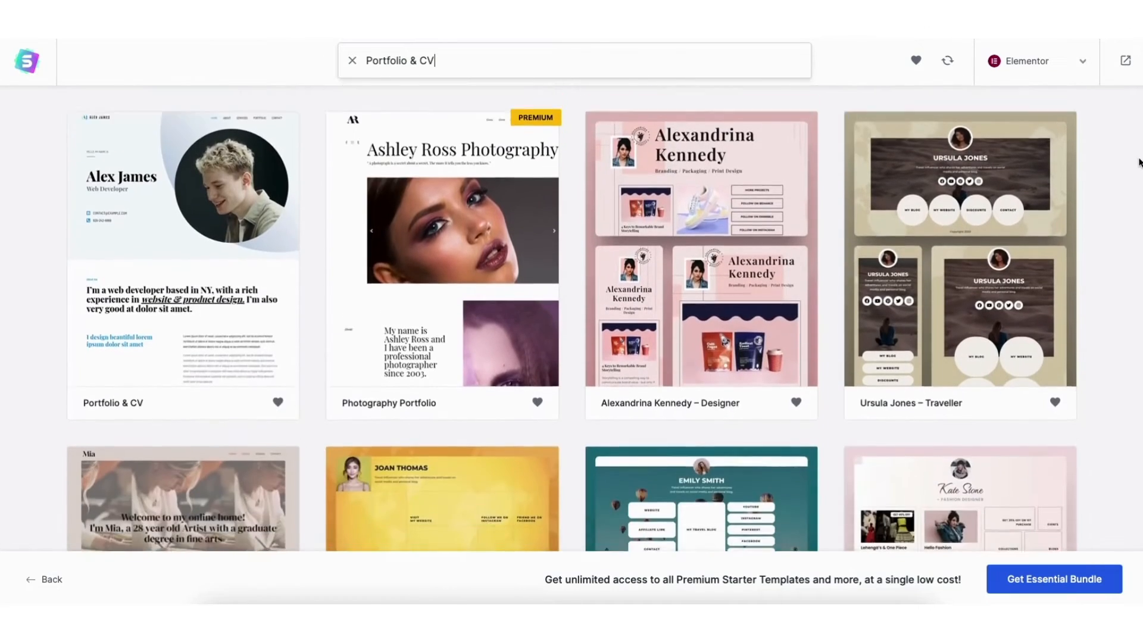
pyautogui.scroll(-5, 571, 315)
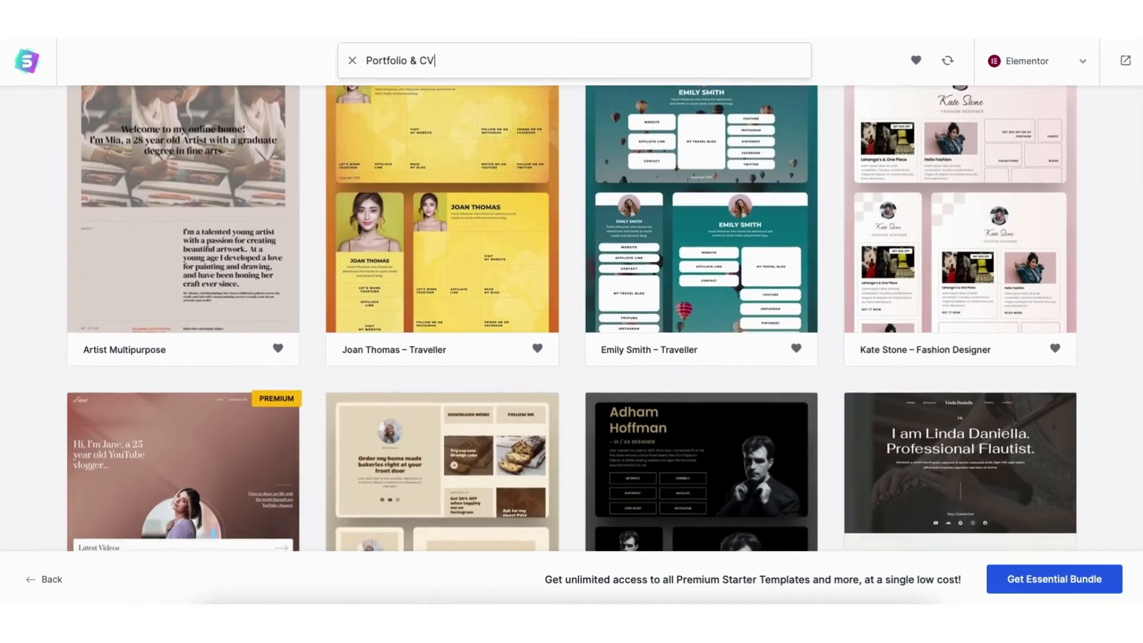
pyautogui.scroll(-5, 571, 316)
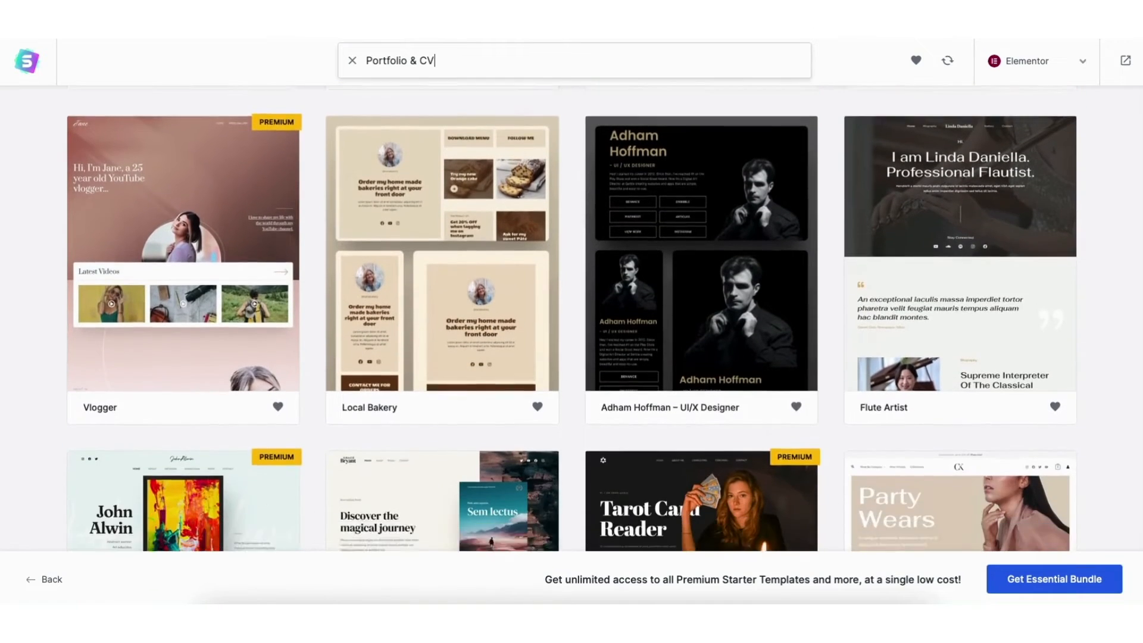
pyautogui.scroll(-5, 571, 315)
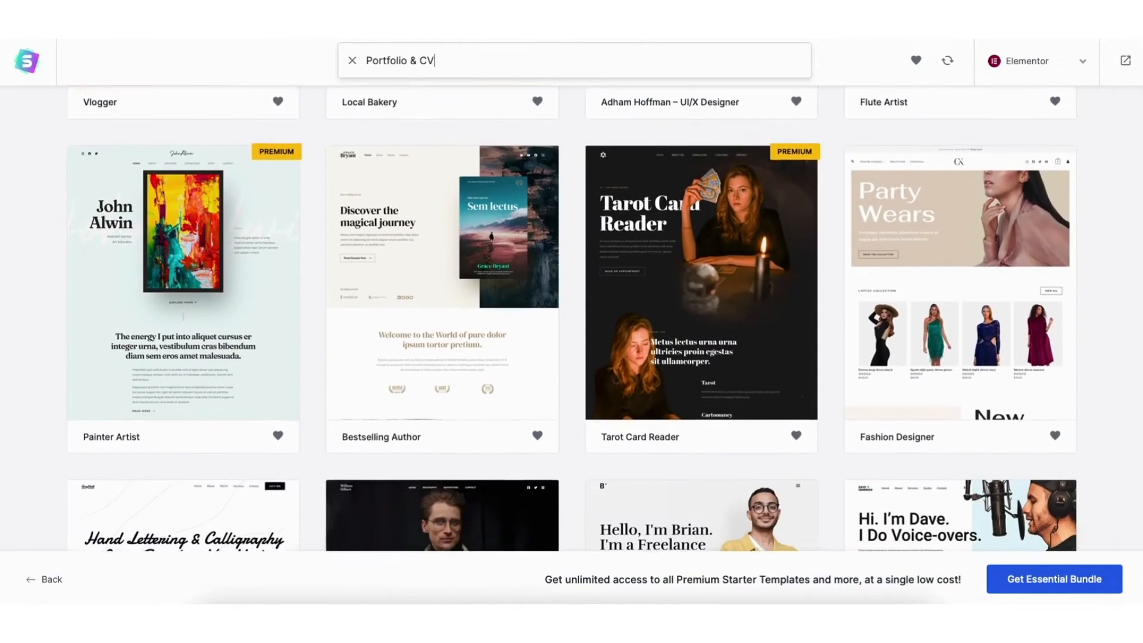
pyautogui.scroll(-5, 571, 315)
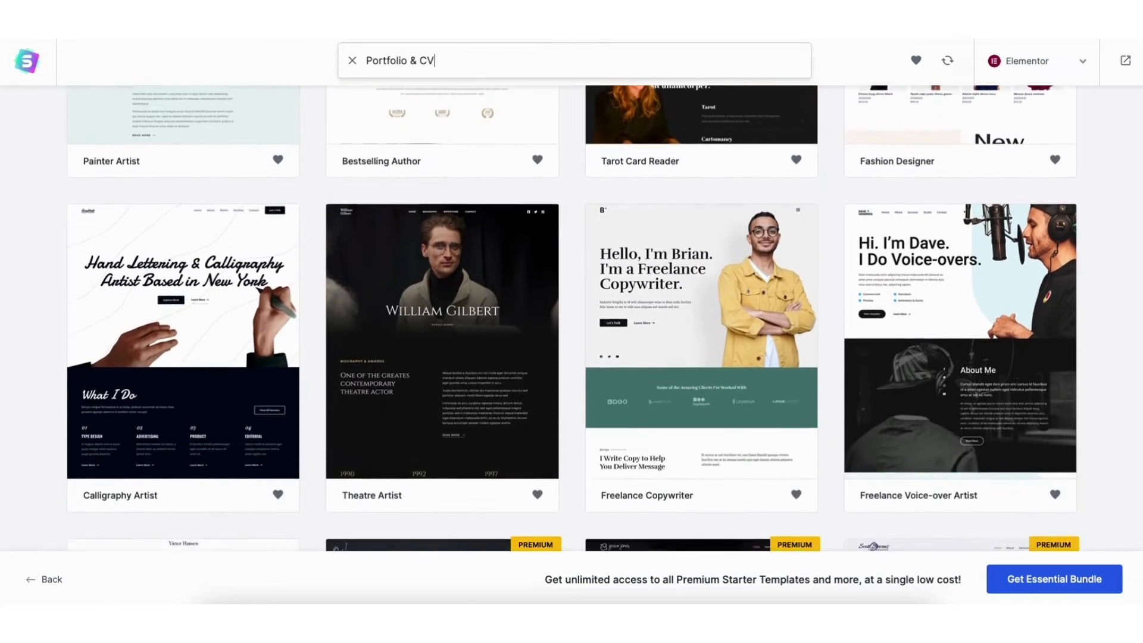
pyautogui.scroll(-5, 571, 315)
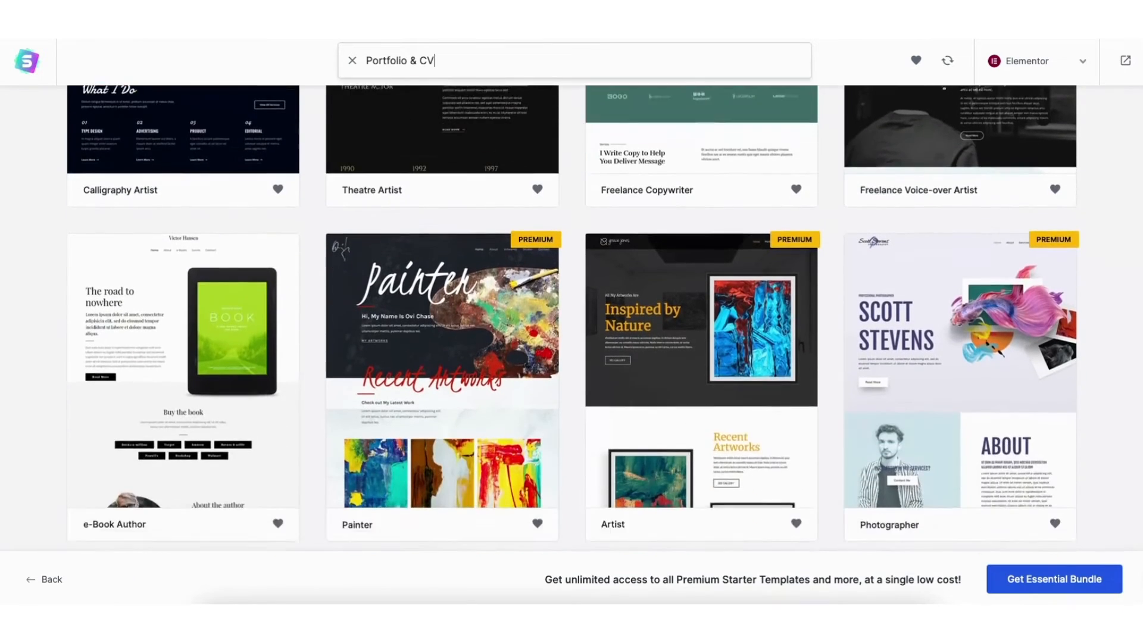
pyautogui.scroll(-5, 571, 315)
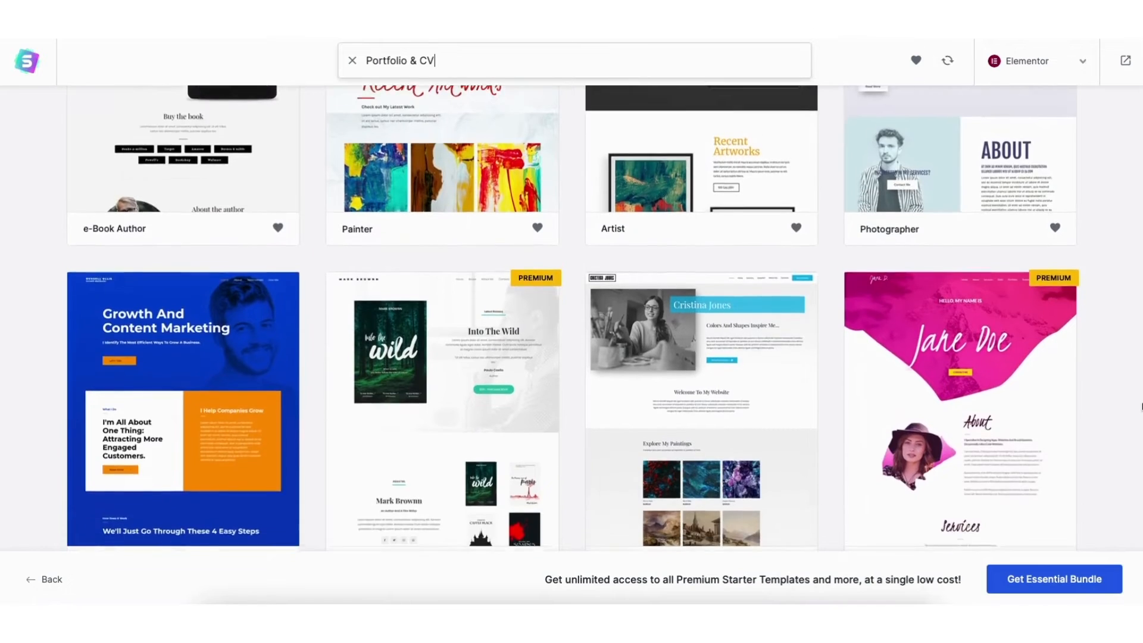
pyautogui.scroll(-4, 572, 315)
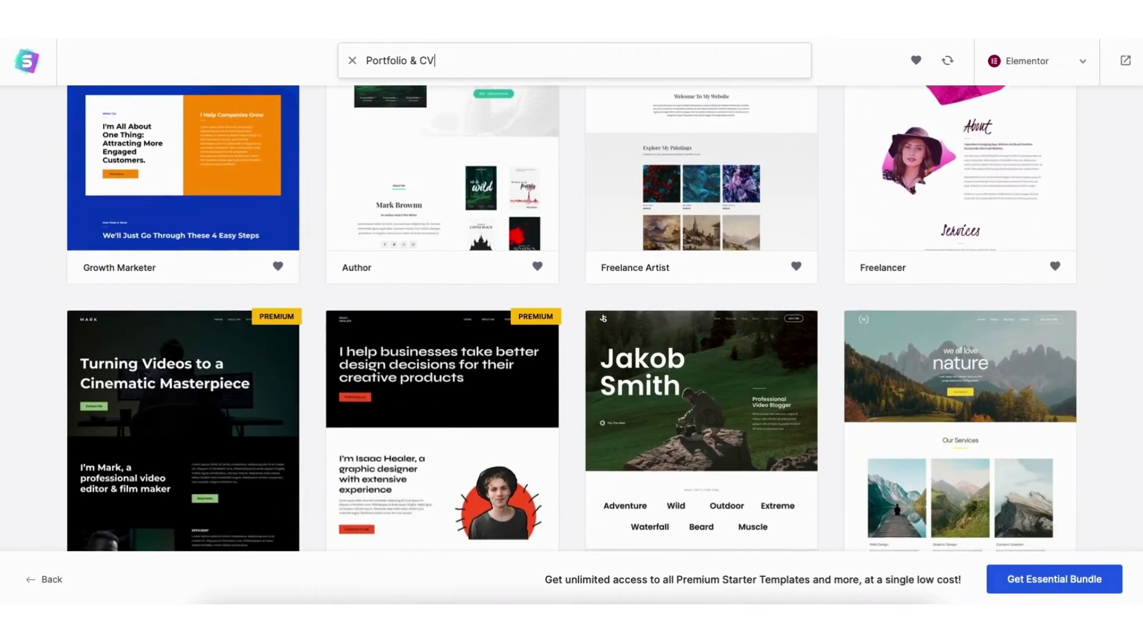
pyautogui.scroll(-4, 572, 315)
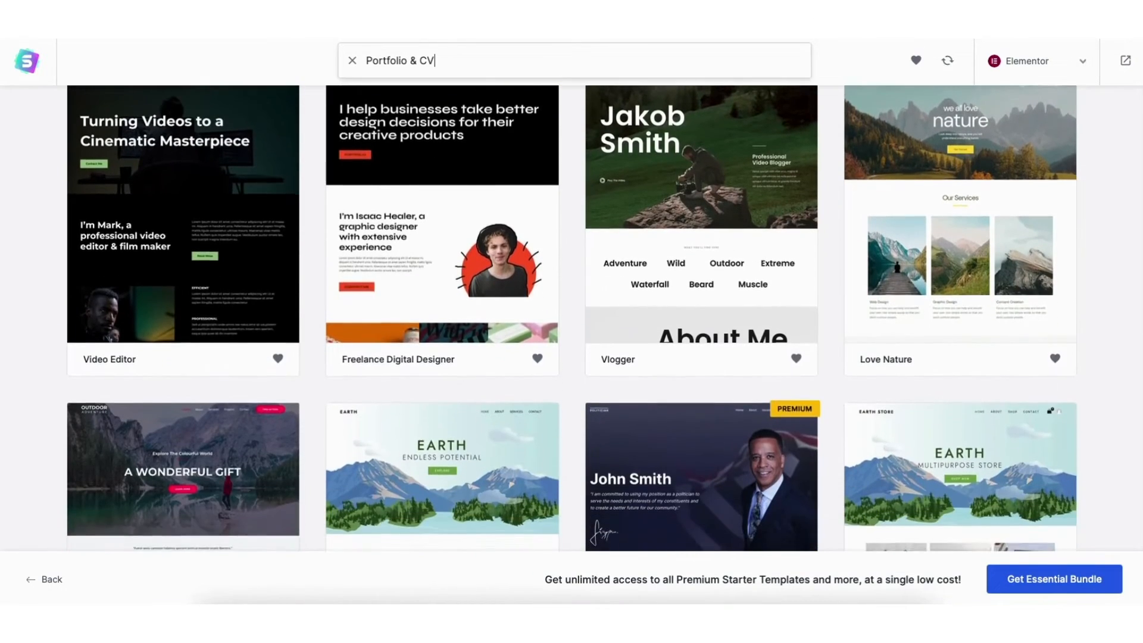
pyautogui.scroll(-5, 571, 315)
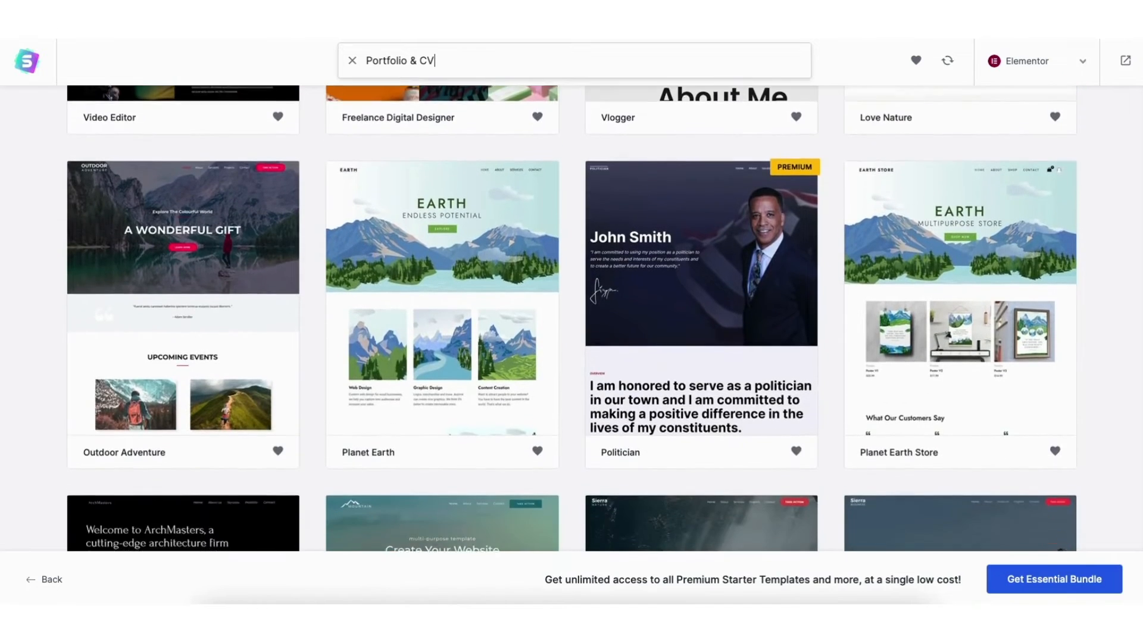
pyautogui.scroll(-1, 919, 353)
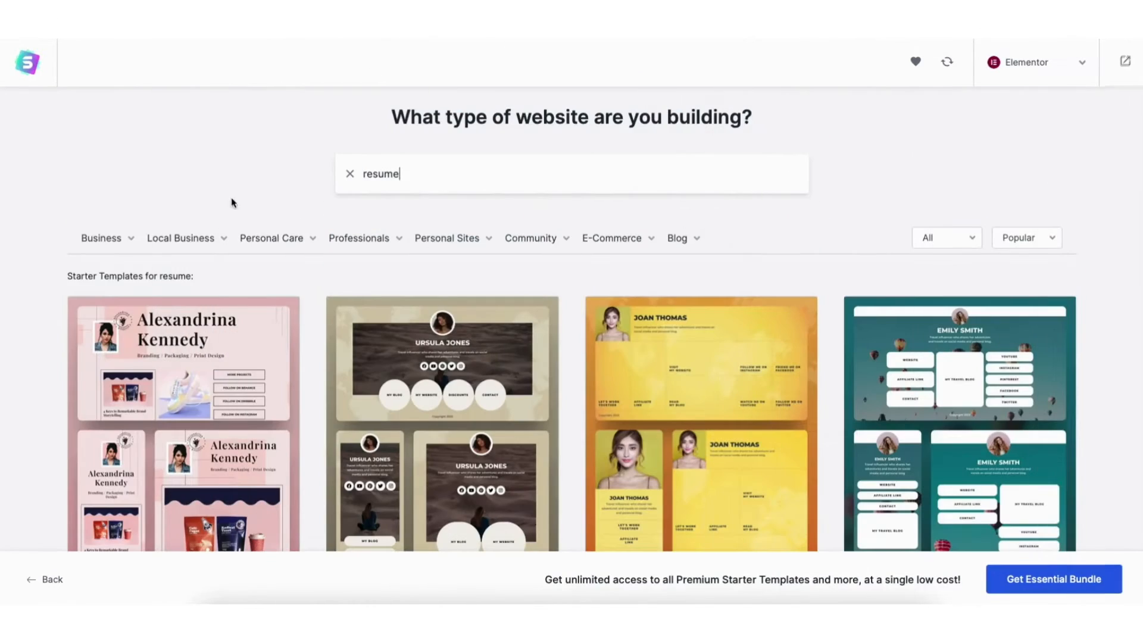
pyautogui.moveTo(108, 246)
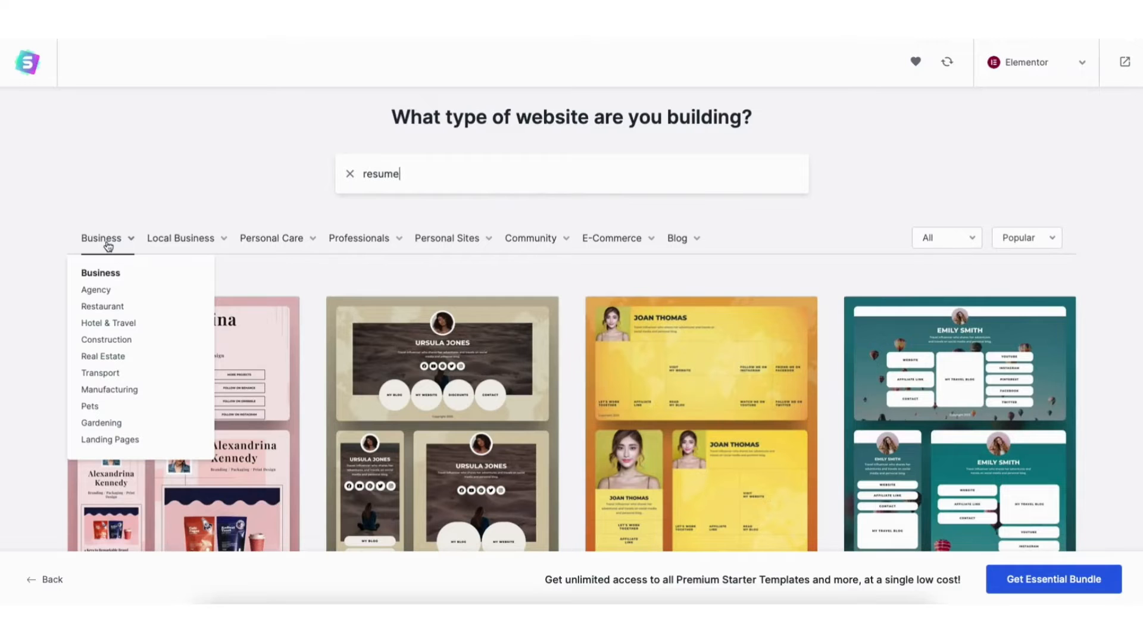
pyautogui.moveTo(174, 241)
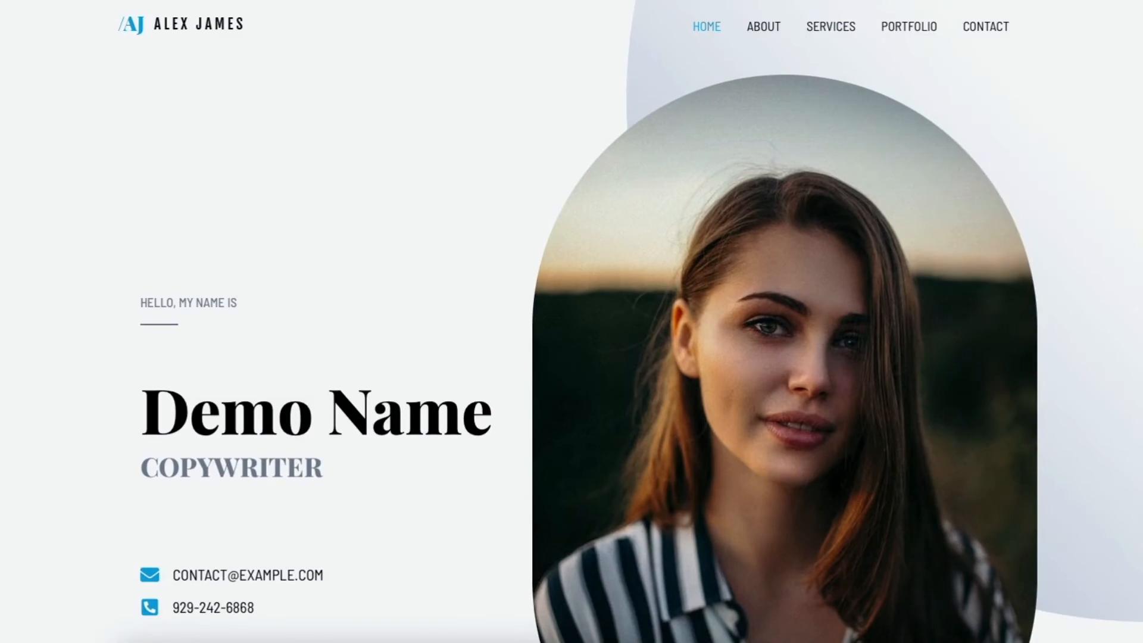
pyautogui.scroll(-4, 572, 322)
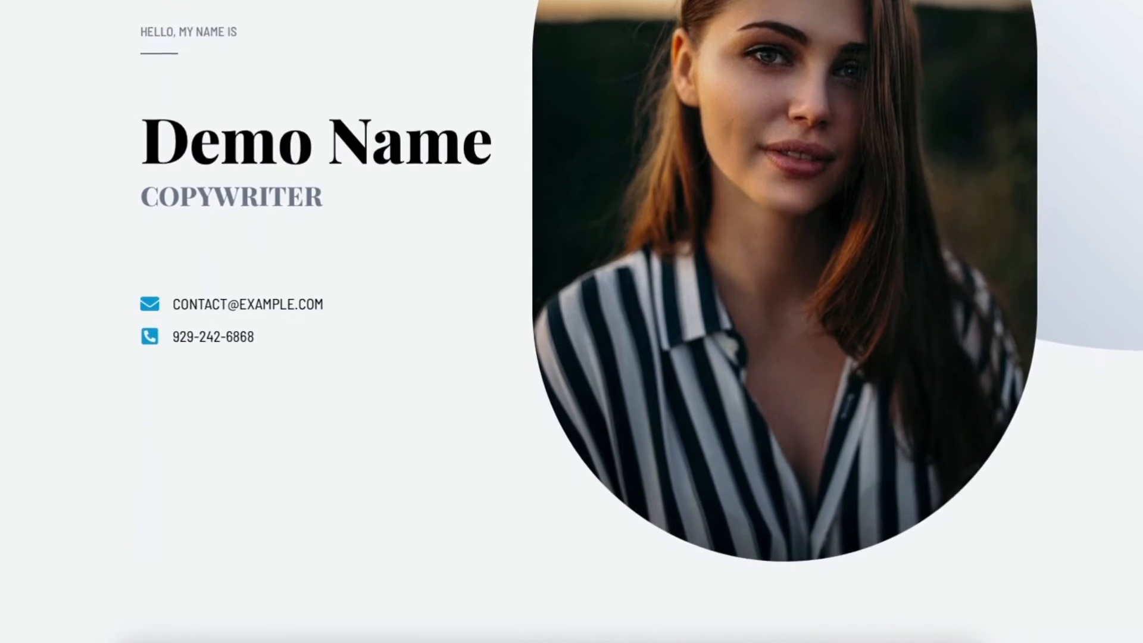
pyautogui.scroll(-9, 572, 321)
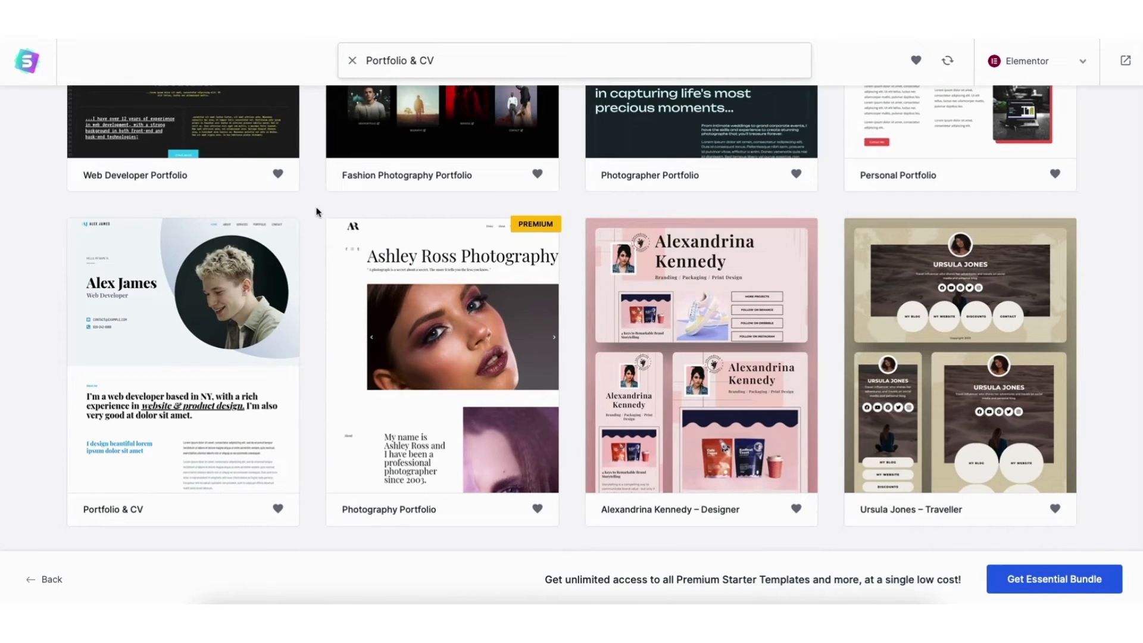
# Select the Portfolio & CV template and skip the logo upload
pyautogui.click(175, 336)
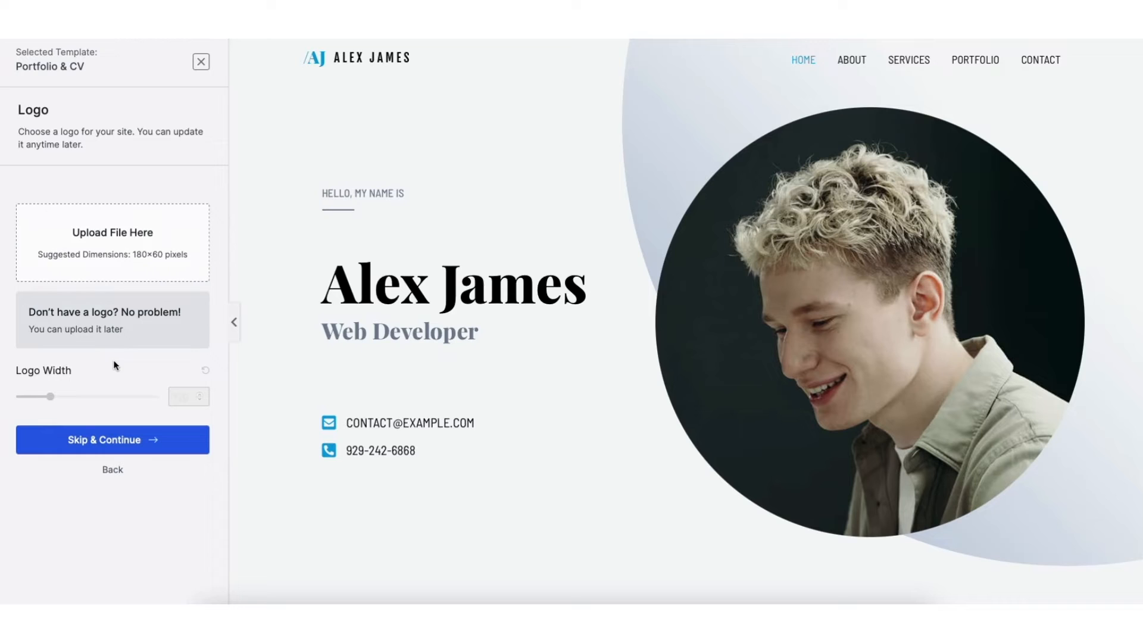
pyautogui.click(127, 444)
# Try the purple, red and pink colour palettes on the template and return to the default colors
pyautogui.click(75, 268)
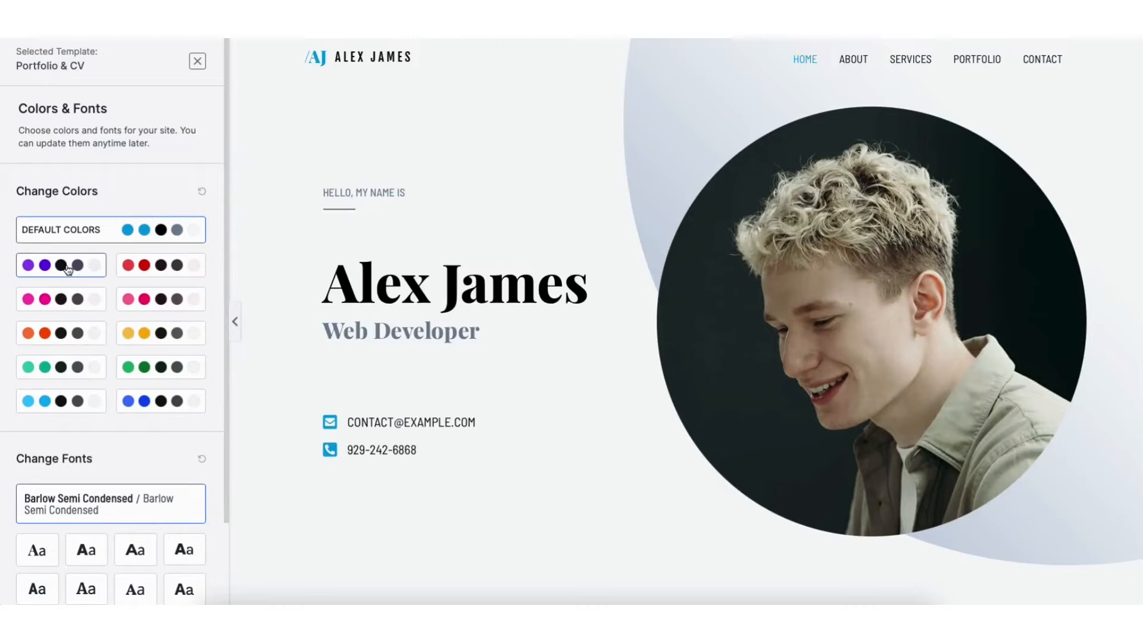
pyautogui.click(130, 269)
pyautogui.click(77, 299)
pyautogui.click(136, 303)
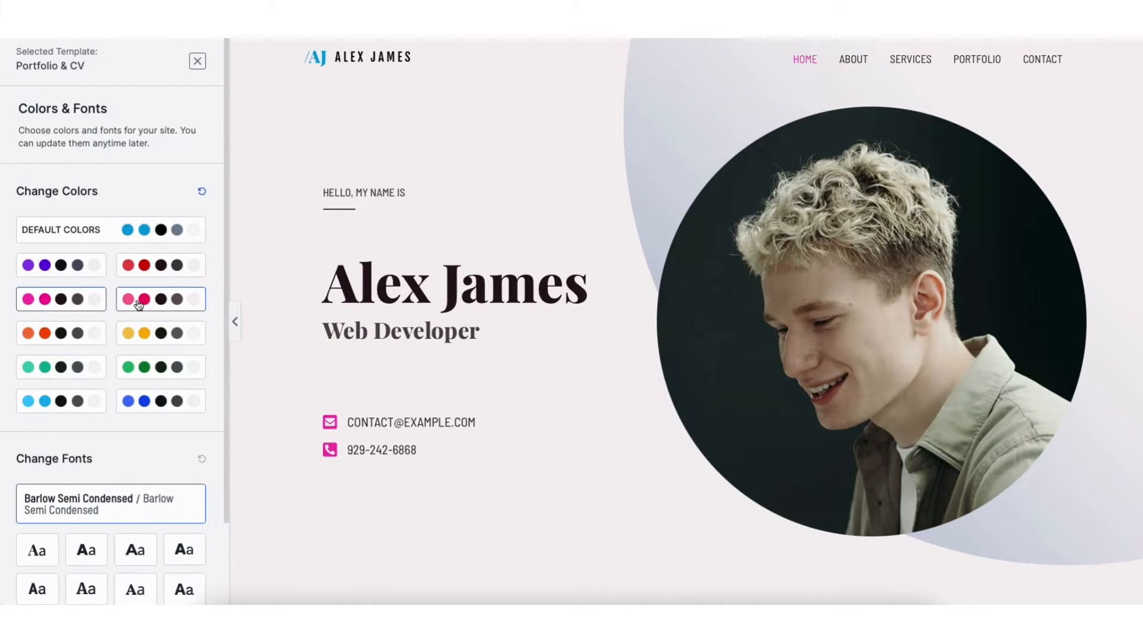
pyautogui.click(148, 231)
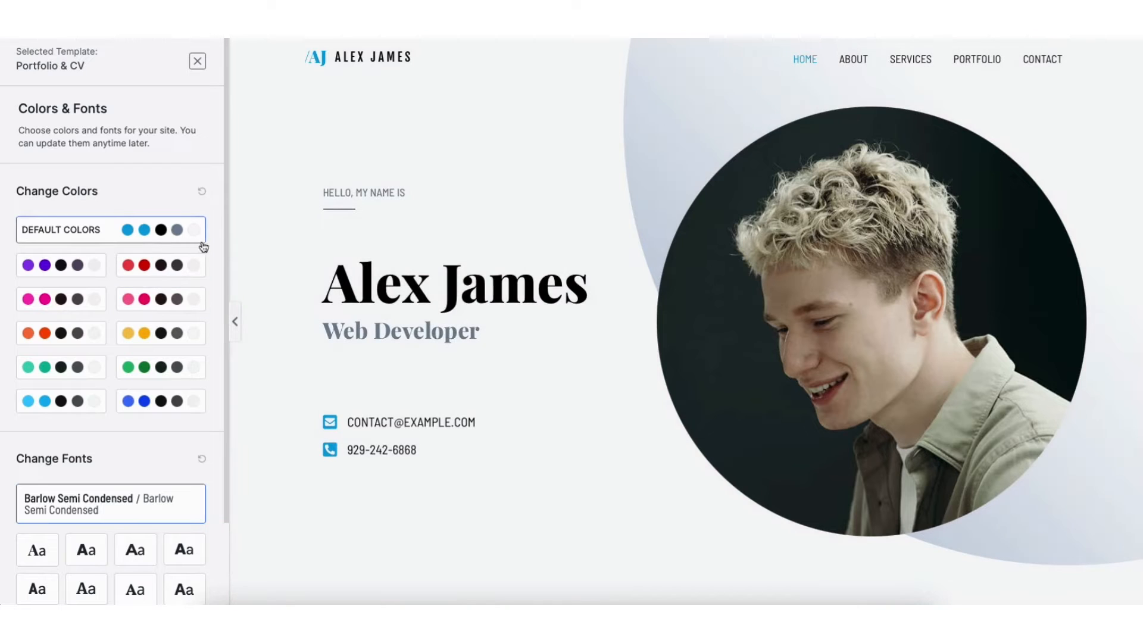
# Continue with the default colors and fonts and build the website with all import options enabled
pyautogui.moveTo(224, 247); pyautogui.dragTo(225, 349)
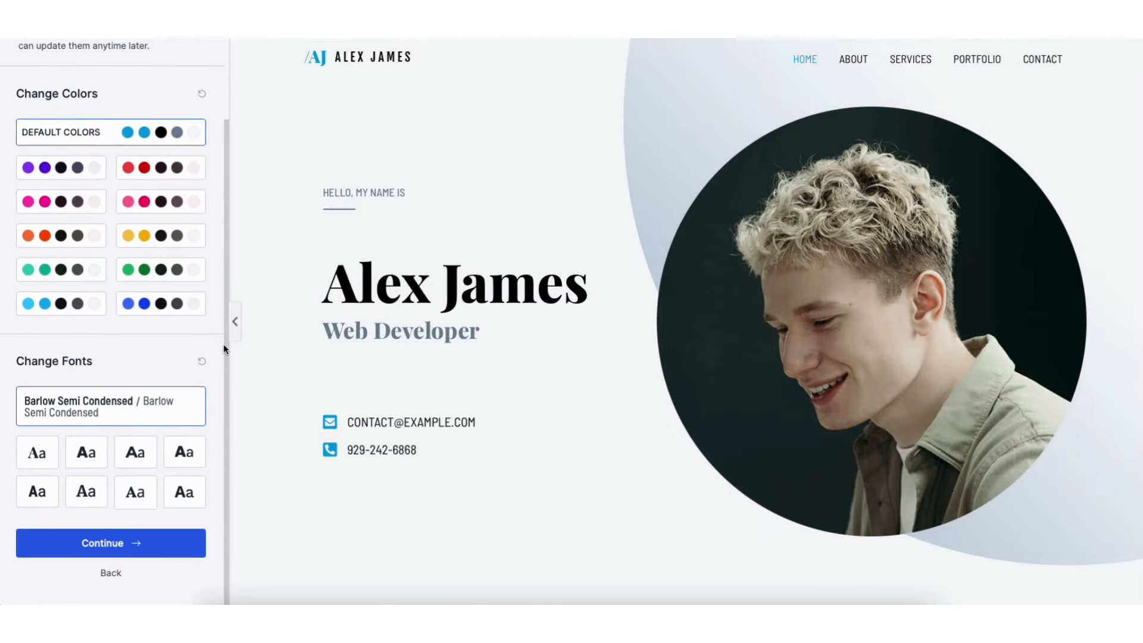
pyautogui.click(108, 544)
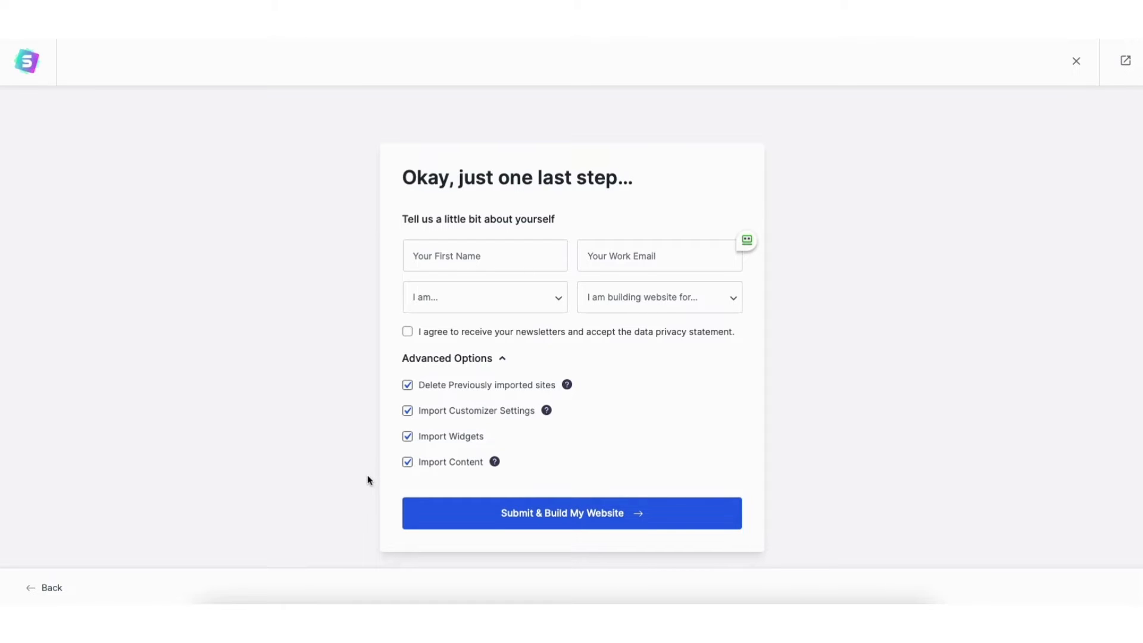
pyautogui.click(536, 518)
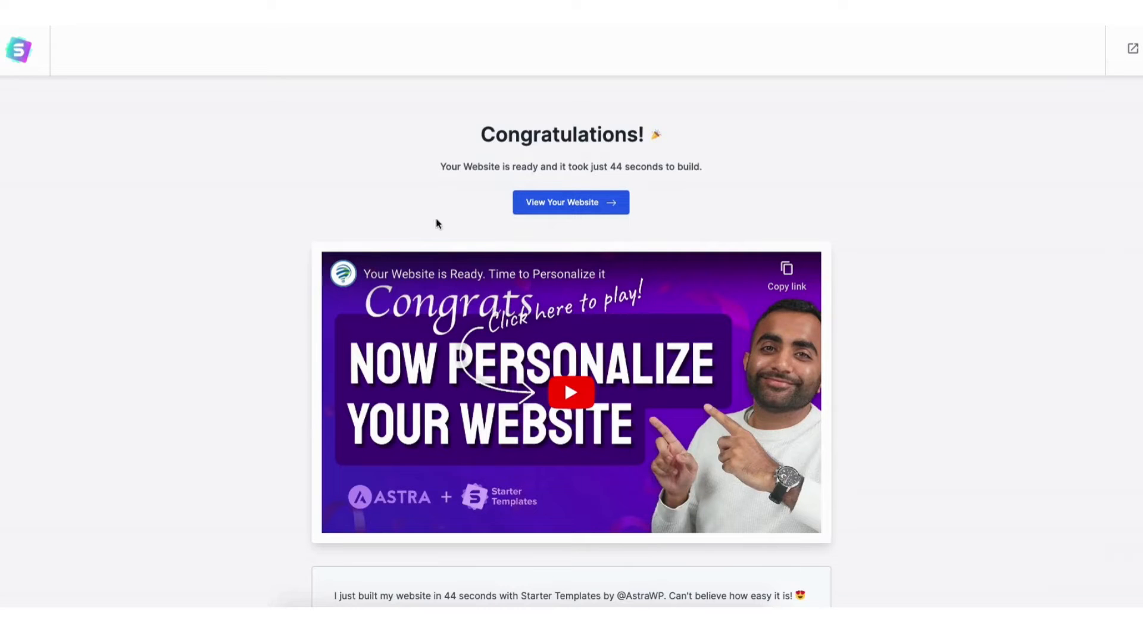
# Open the newly built website and review its home page from the introduction through the services, skills and experience sections
pyautogui.click(532, 204)
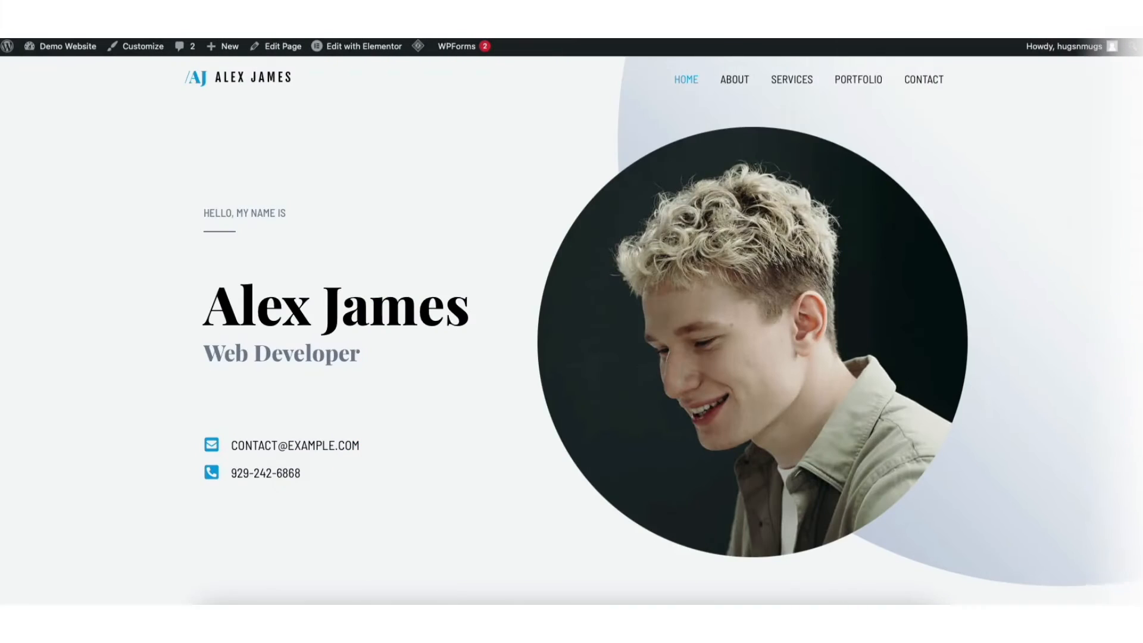
pyautogui.scroll(-7, 571, 321)
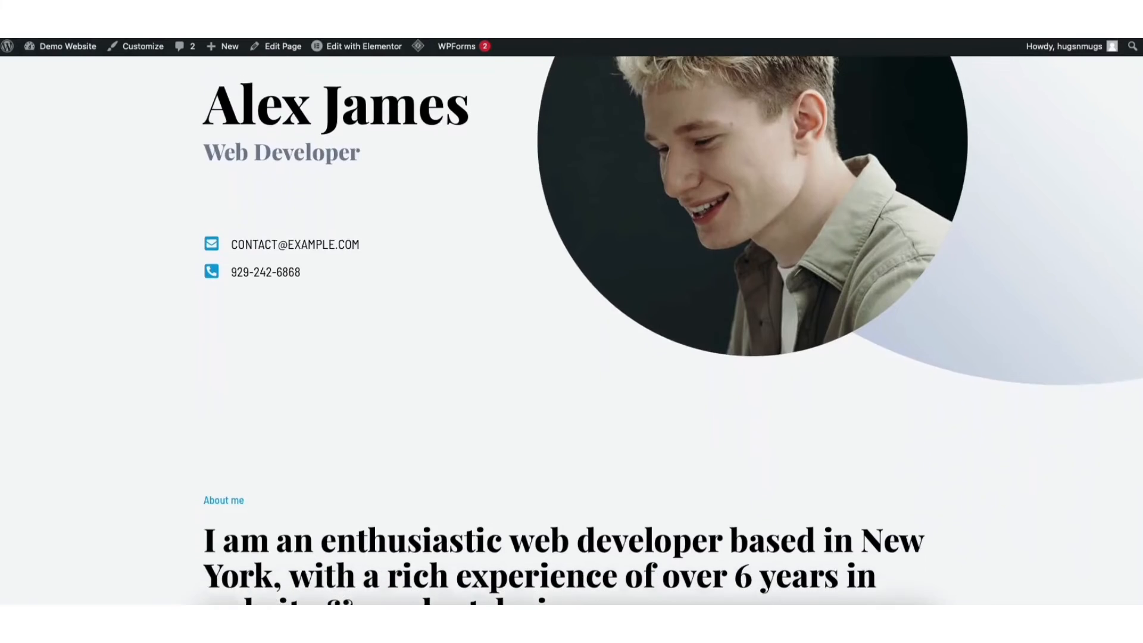
pyautogui.scroll(-8, 1140, 219)
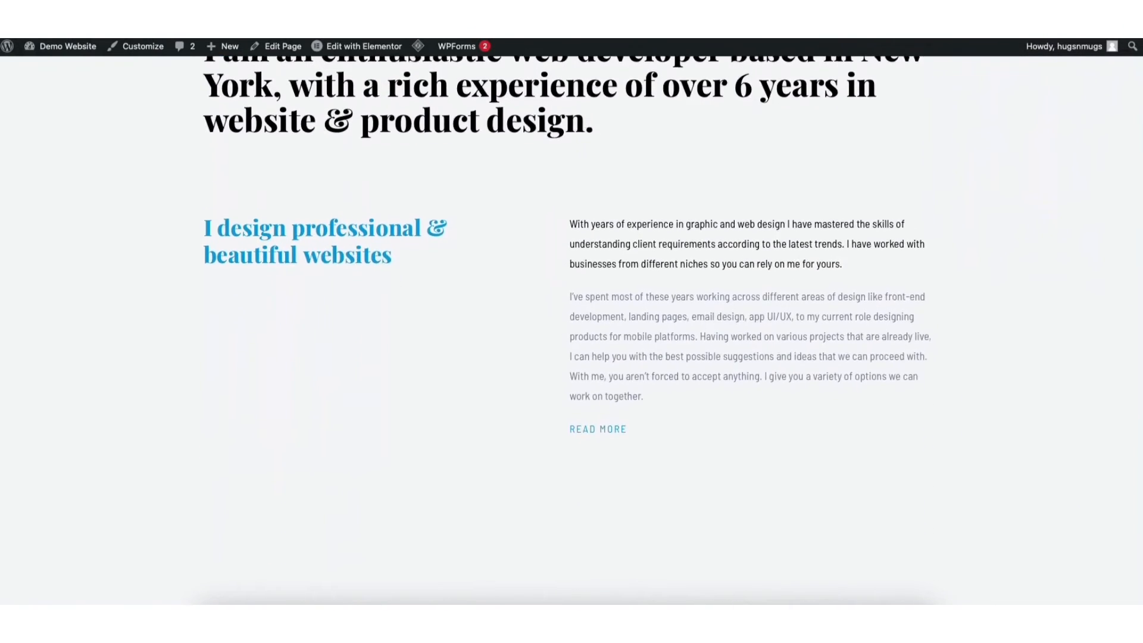
pyautogui.scroll(-9, 1140, 219)
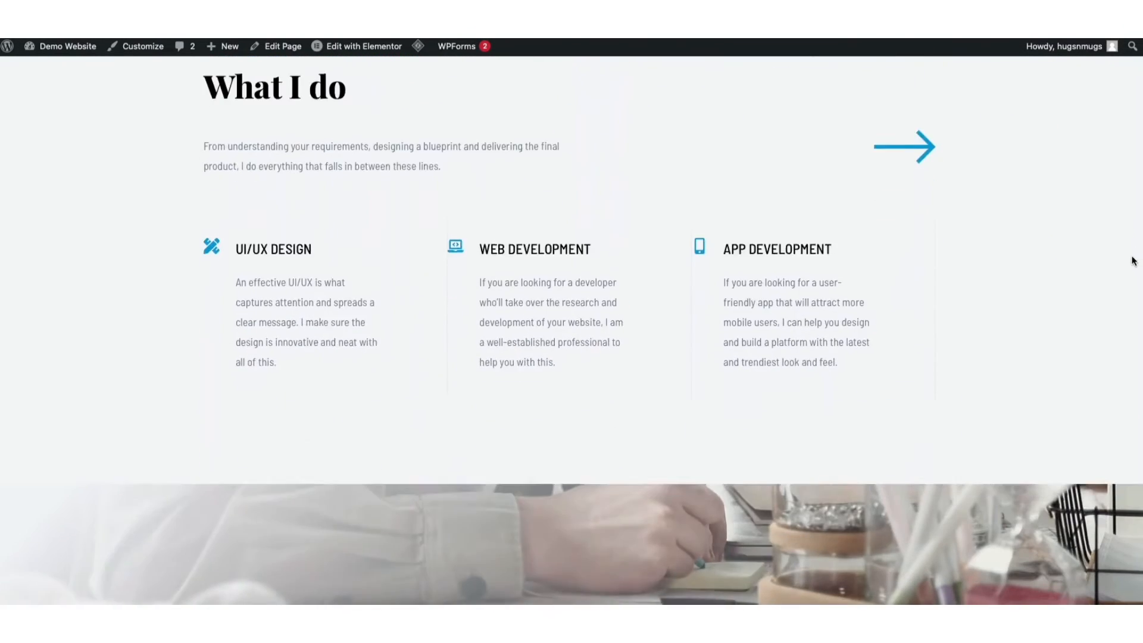
pyautogui.scroll(-7, 1140, 353)
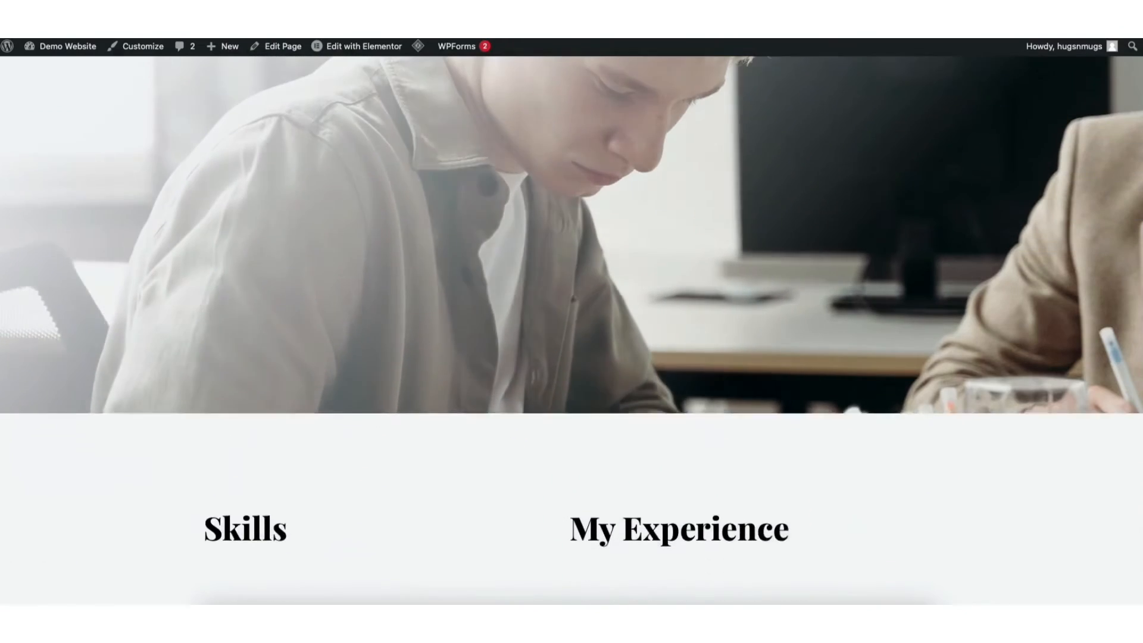
pyautogui.scroll(-4, 1140, 352)
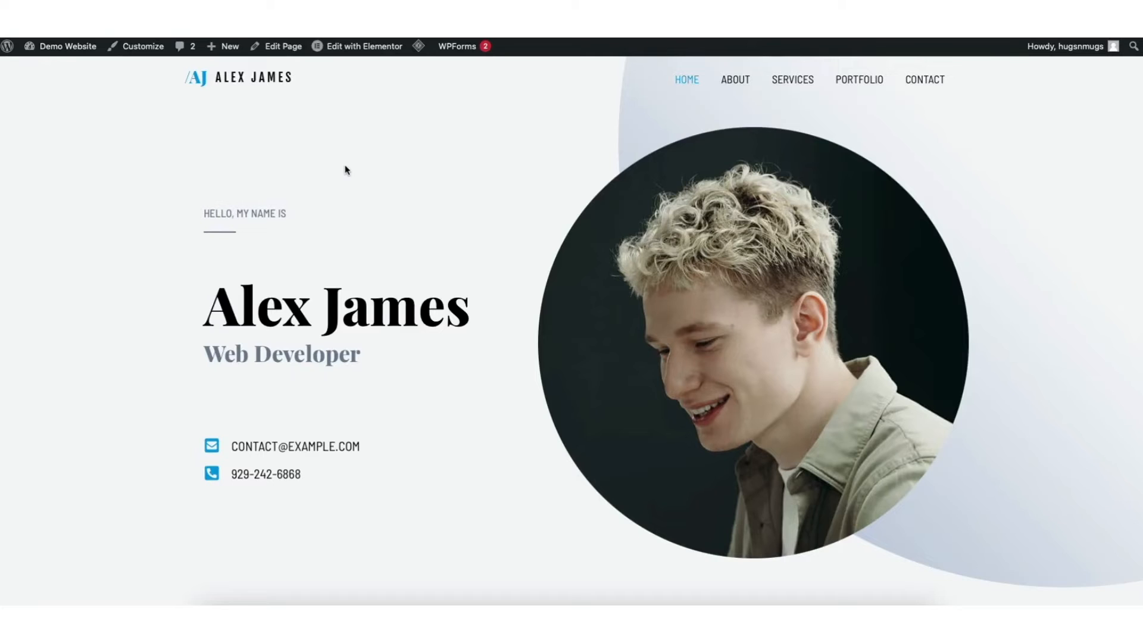
# Go to the WordPress dashboard and open the Elementor settings
pyautogui.moveTo(54, 47)
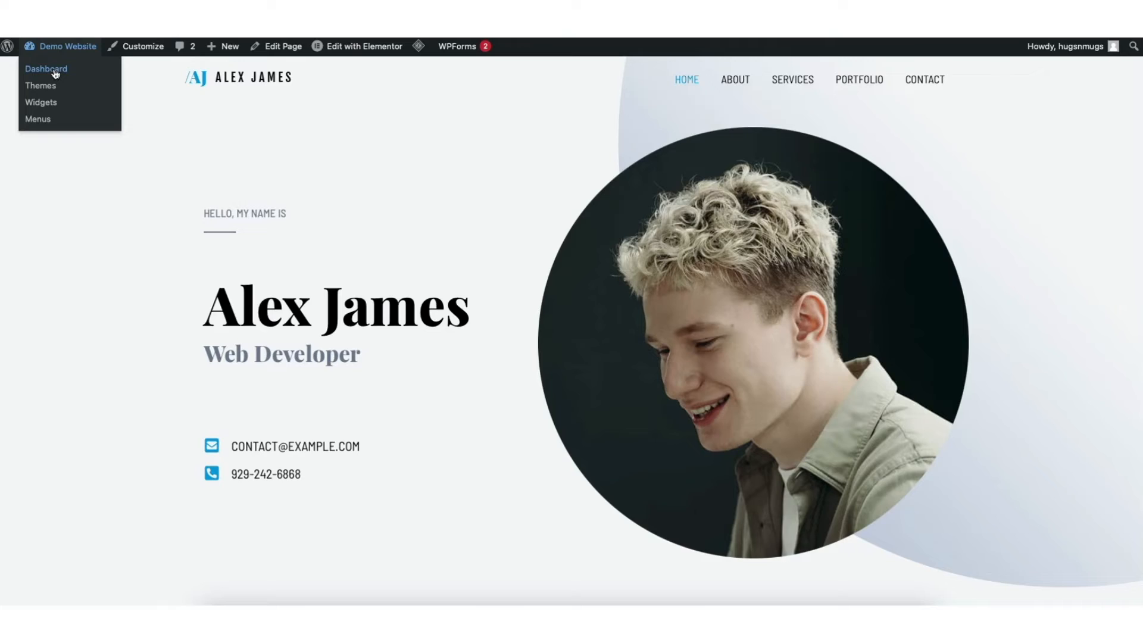
pyautogui.click(55, 73)
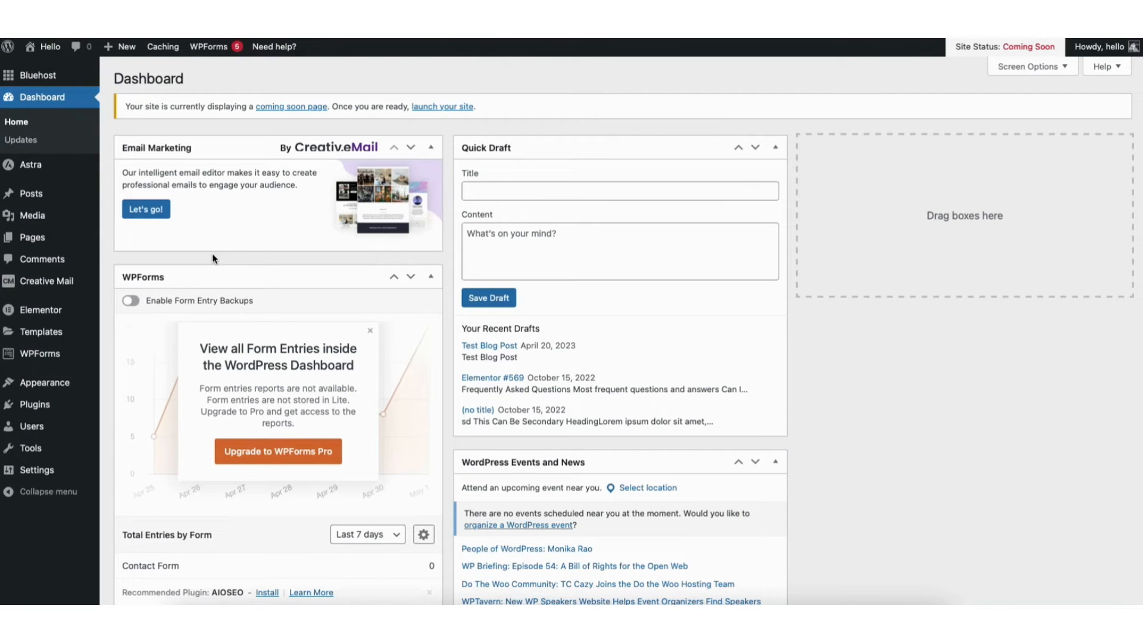
pyautogui.moveTo(49, 316)
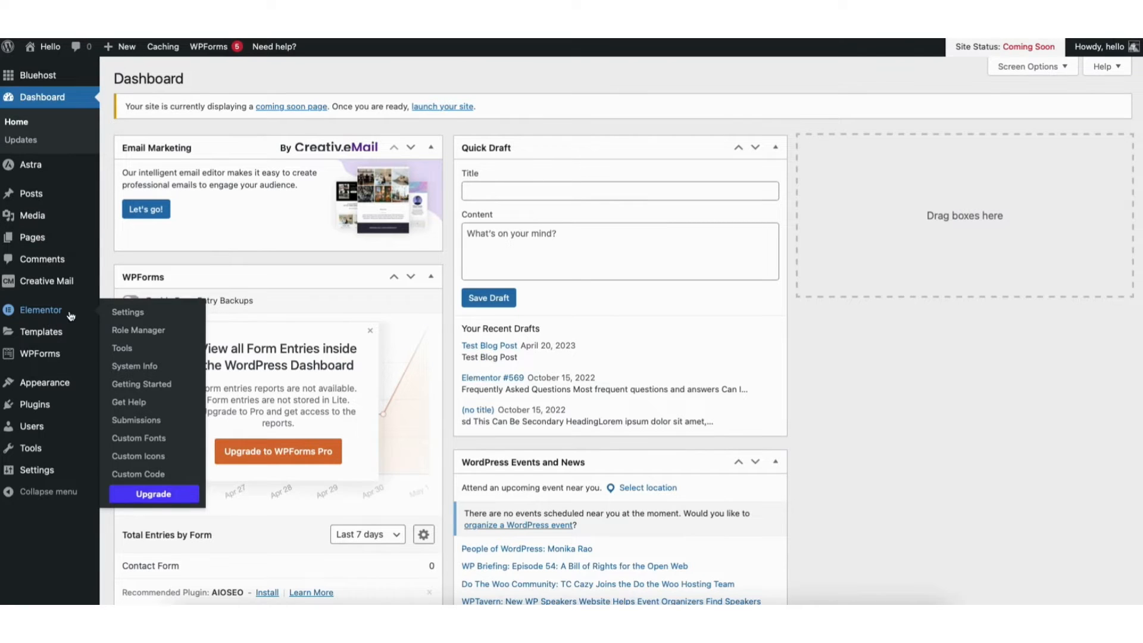
pyautogui.click(136, 314)
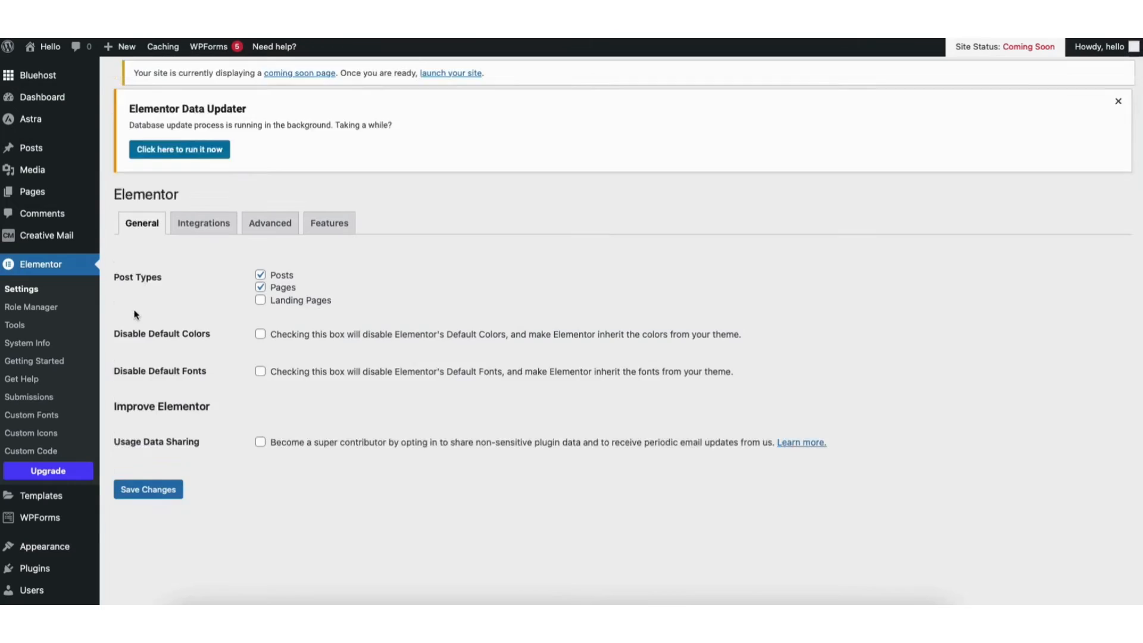
# Activate all of Elementor's experiments and features and save the changes
pyautogui.click(314, 262)
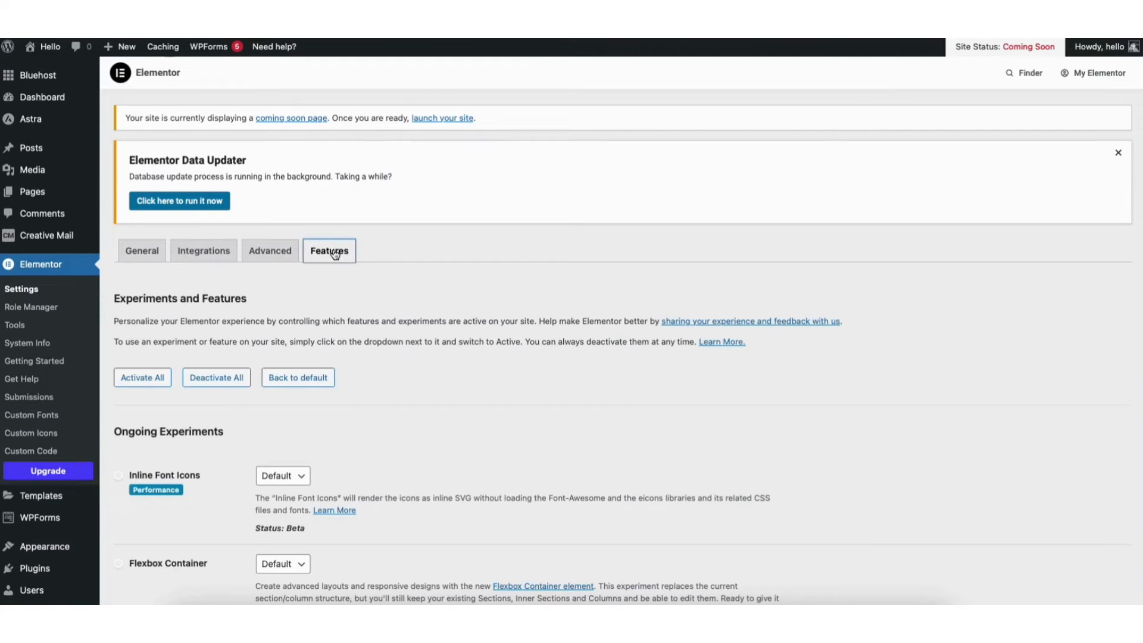
pyautogui.click(138, 378)
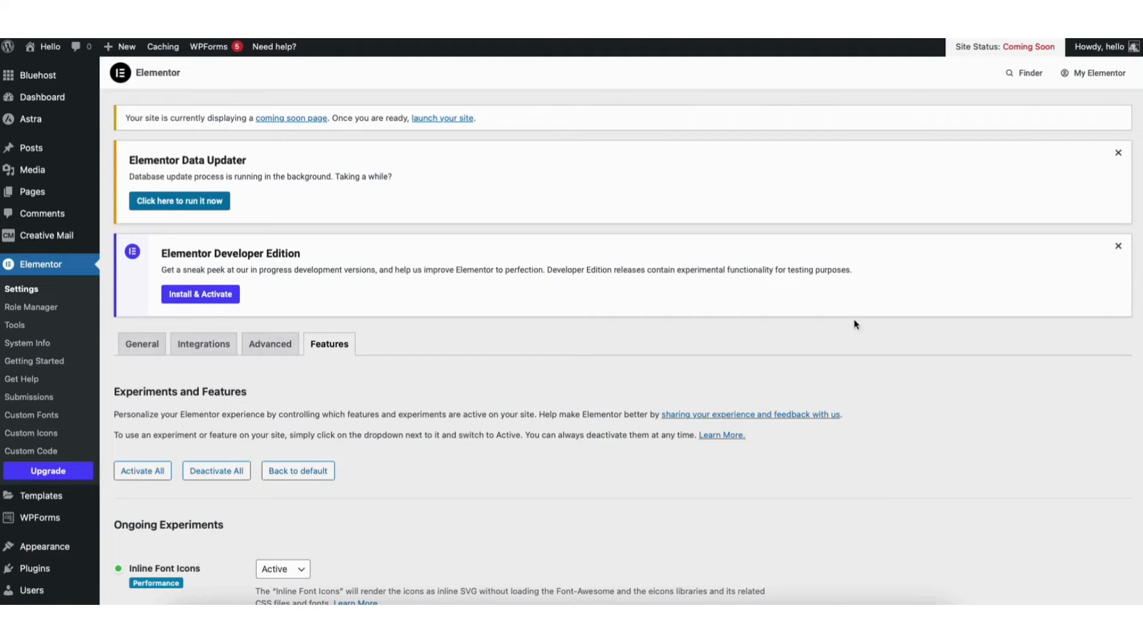
pyautogui.scroll(-5, 620, 331)
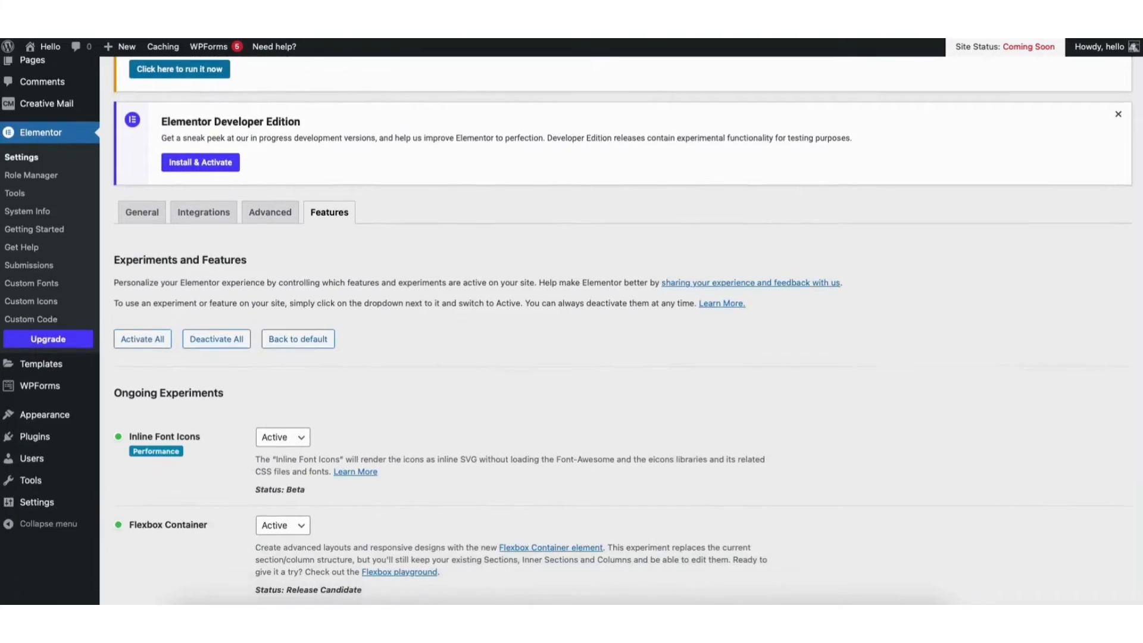
pyautogui.scroll(-6, 571, 330)
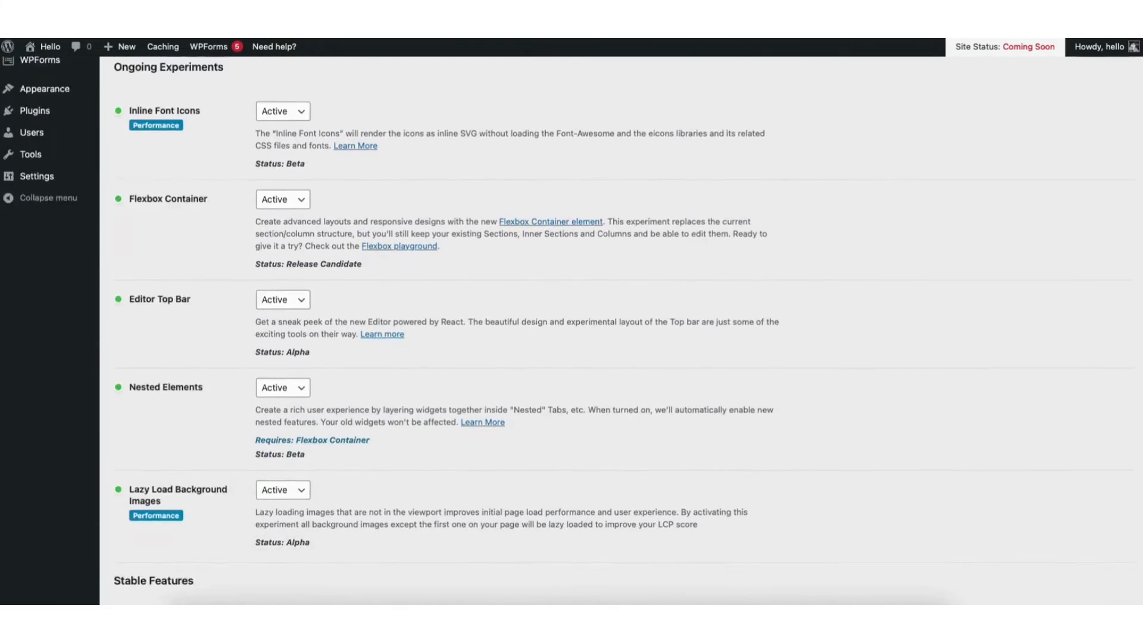
pyautogui.scroll(-8, 571, 330)
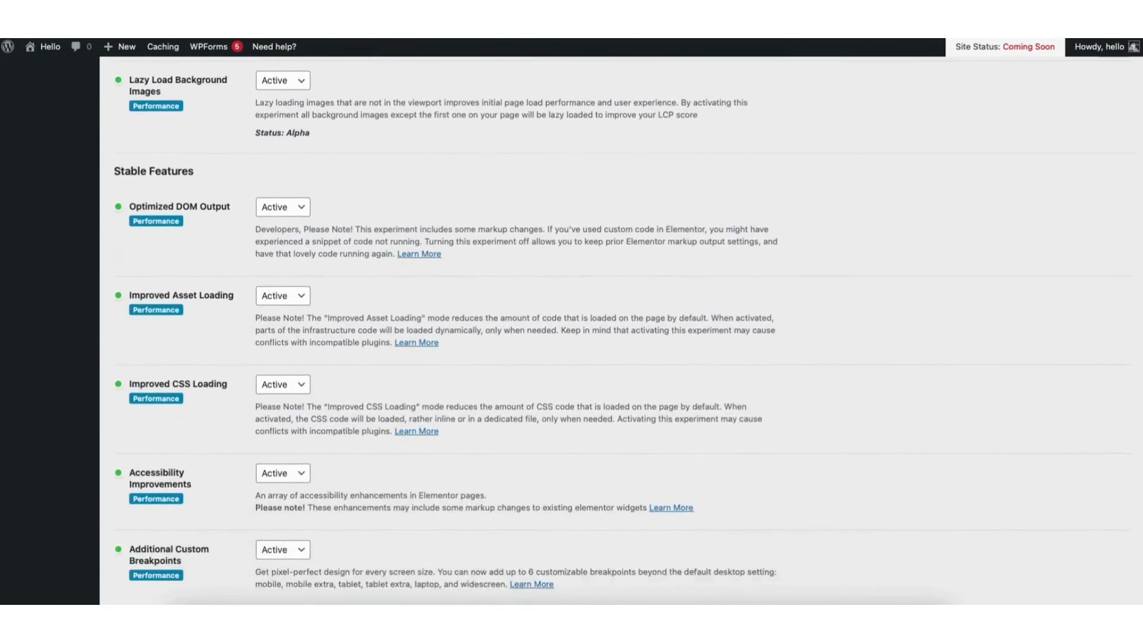
pyautogui.click(146, 544)
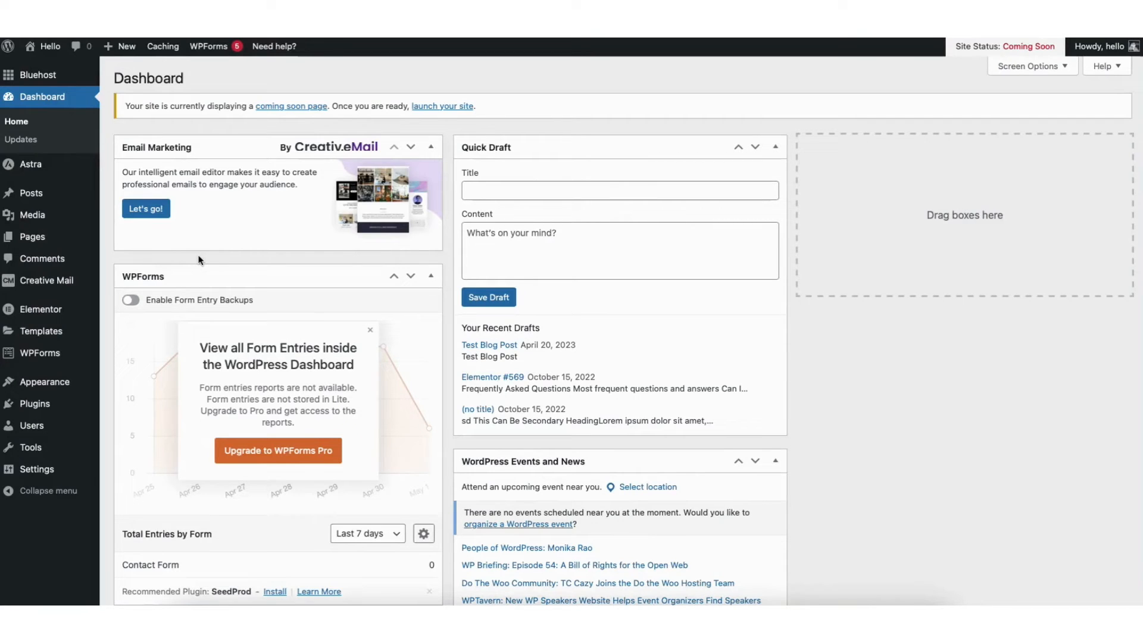
# Visit the website's home page and open it for editing with Elementor
pyautogui.moveTo(49, 51)
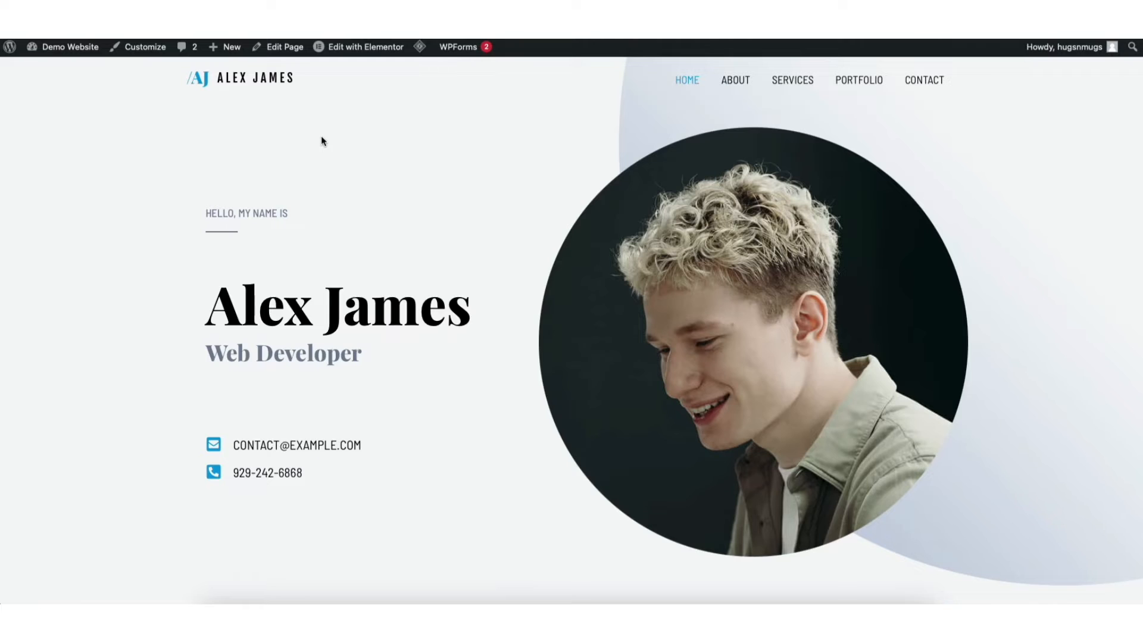
pyautogui.moveTo(355, 52)
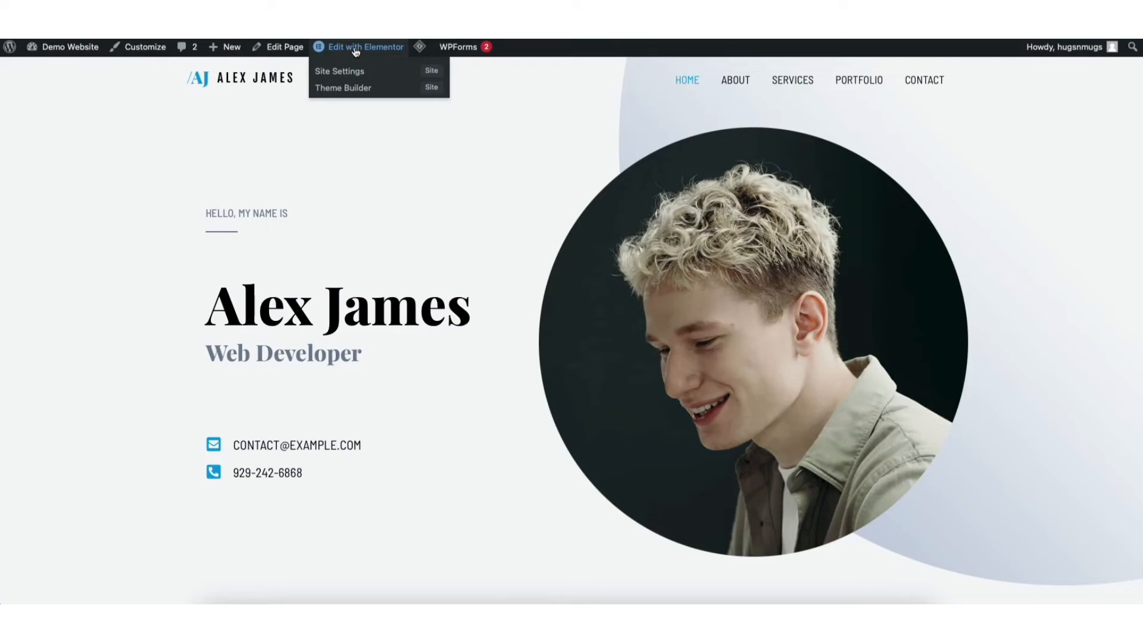
pyautogui.click(354, 49)
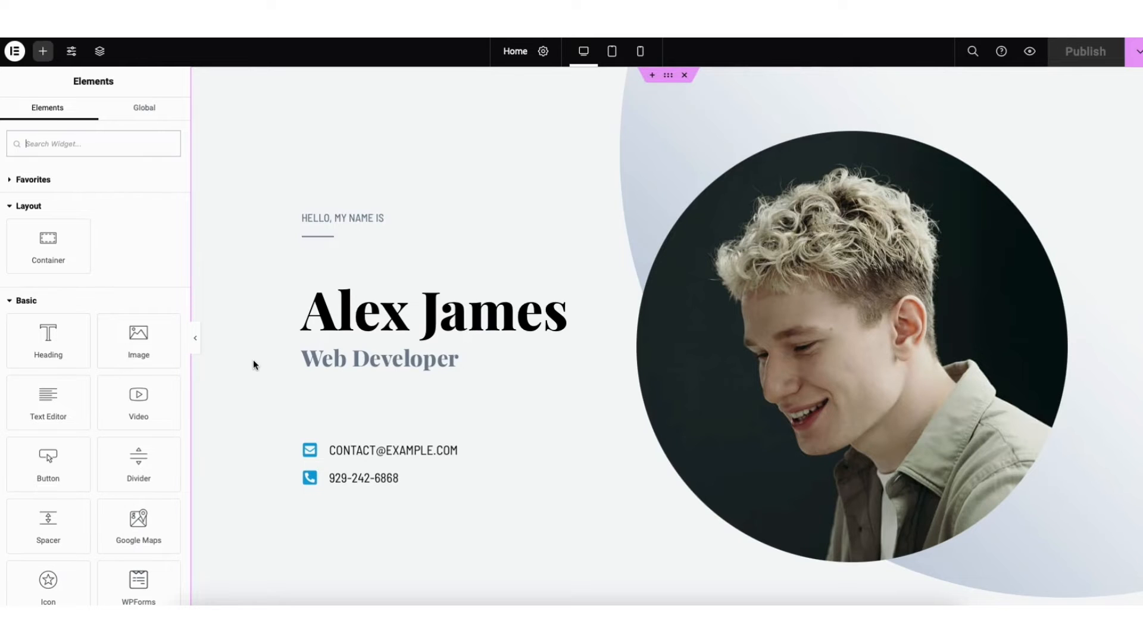
# Replace the hero section's main heading with "Demo Name" and the job title beneath it with "COPYWRITER"
pyautogui.click(329, 317)
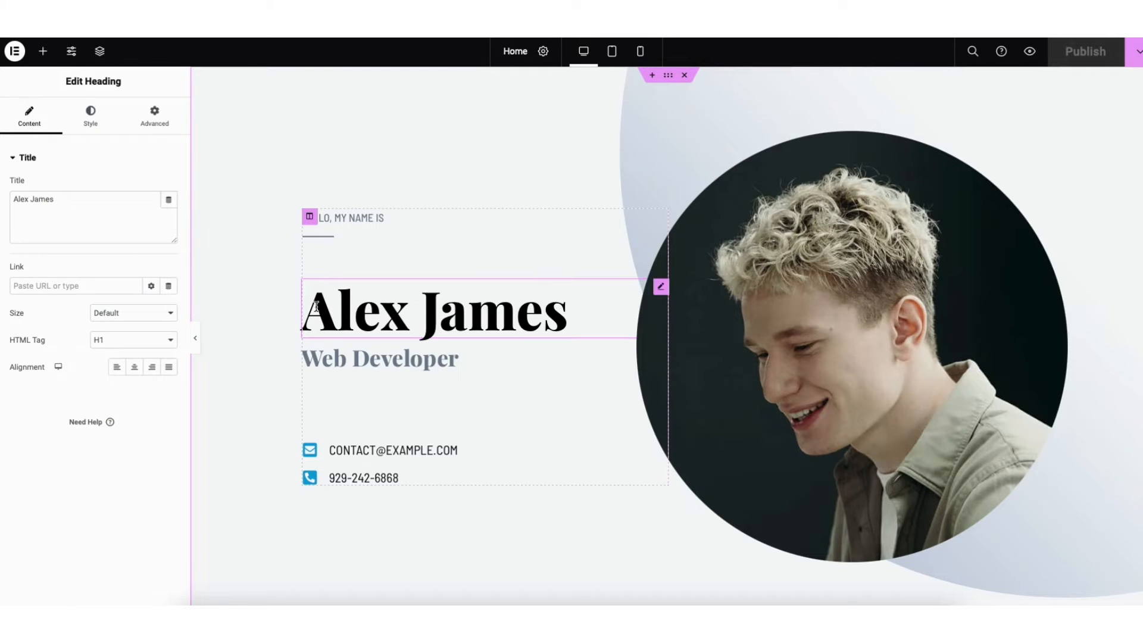
pyautogui.moveTo(315, 302); pyautogui.dragTo(573, 302)
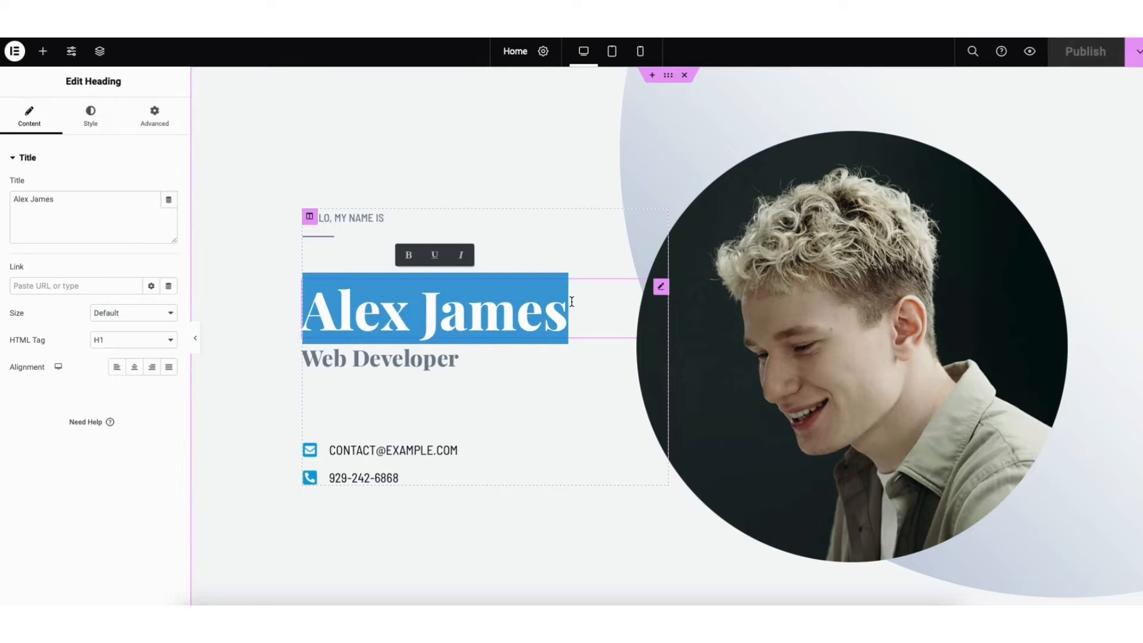
pyautogui.write('Demo Name')
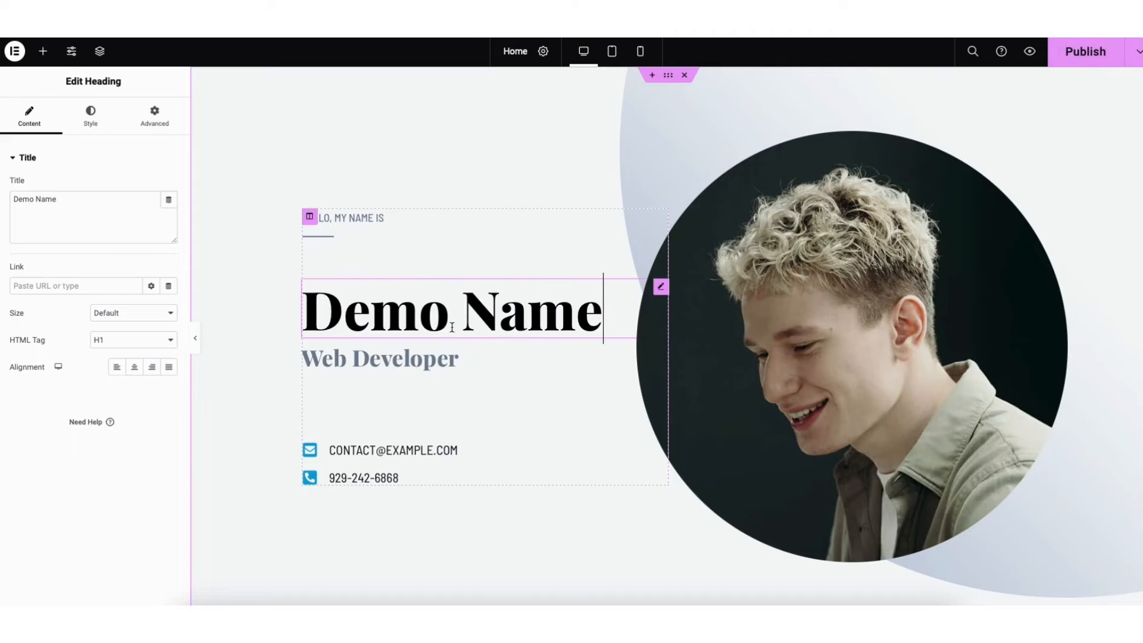
pyautogui.click(391, 356)
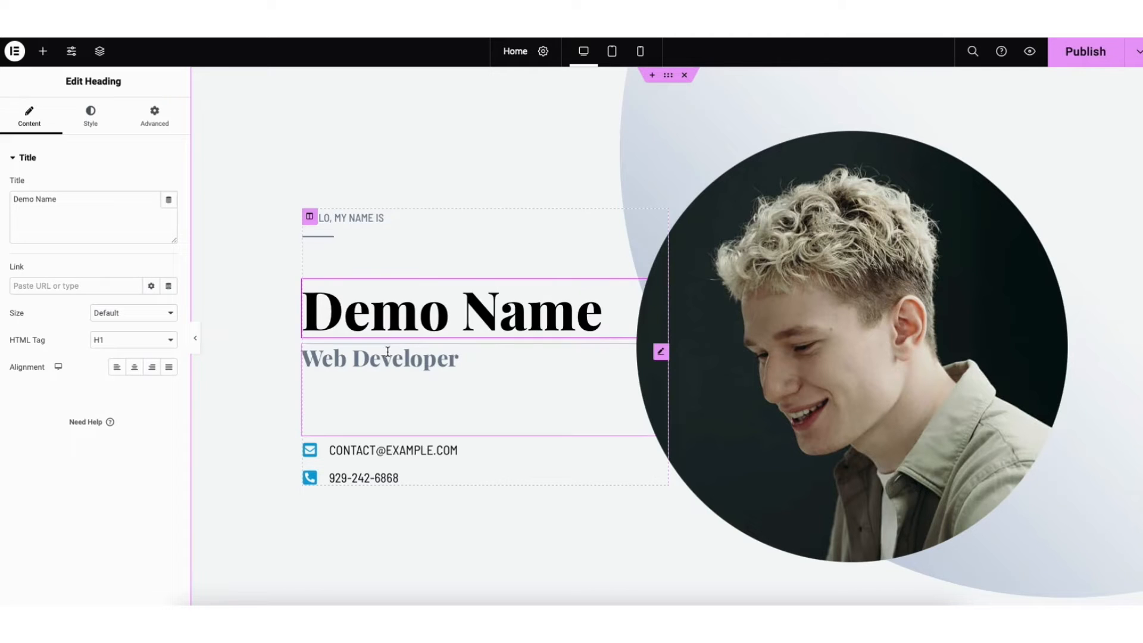
pyautogui.moveTo(303, 358); pyautogui.dragTo(464, 355)
pyautogui.write('COPYWRITER')
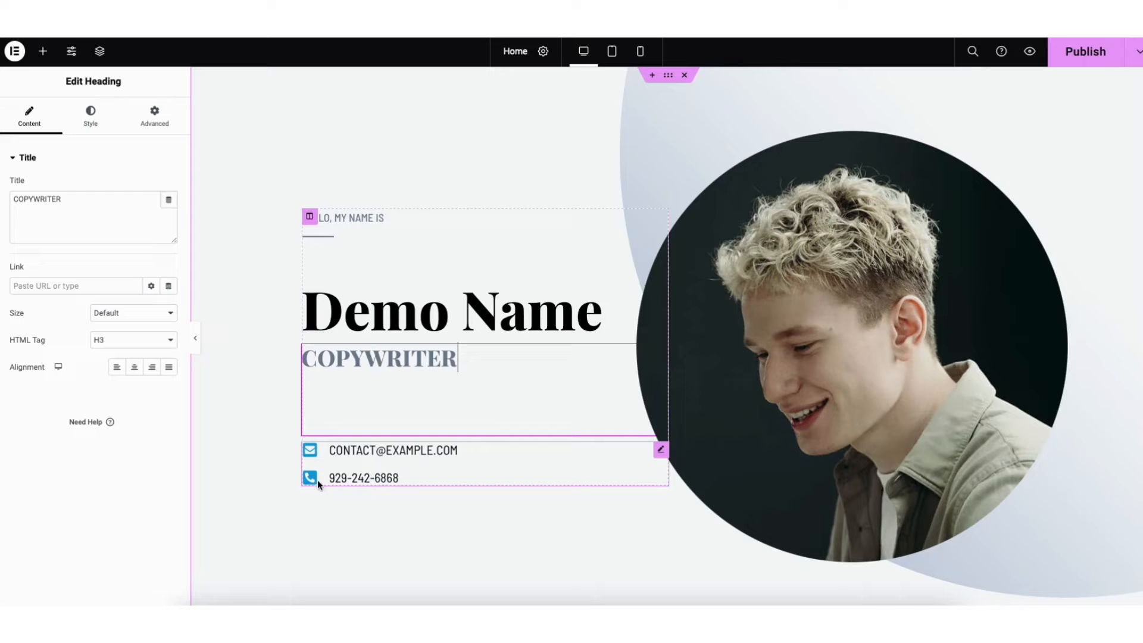
# Change the icon of the e-mail entry in the hero's contact list to the plain Facebook "f" from the icon library
pyautogui.click(332, 450)
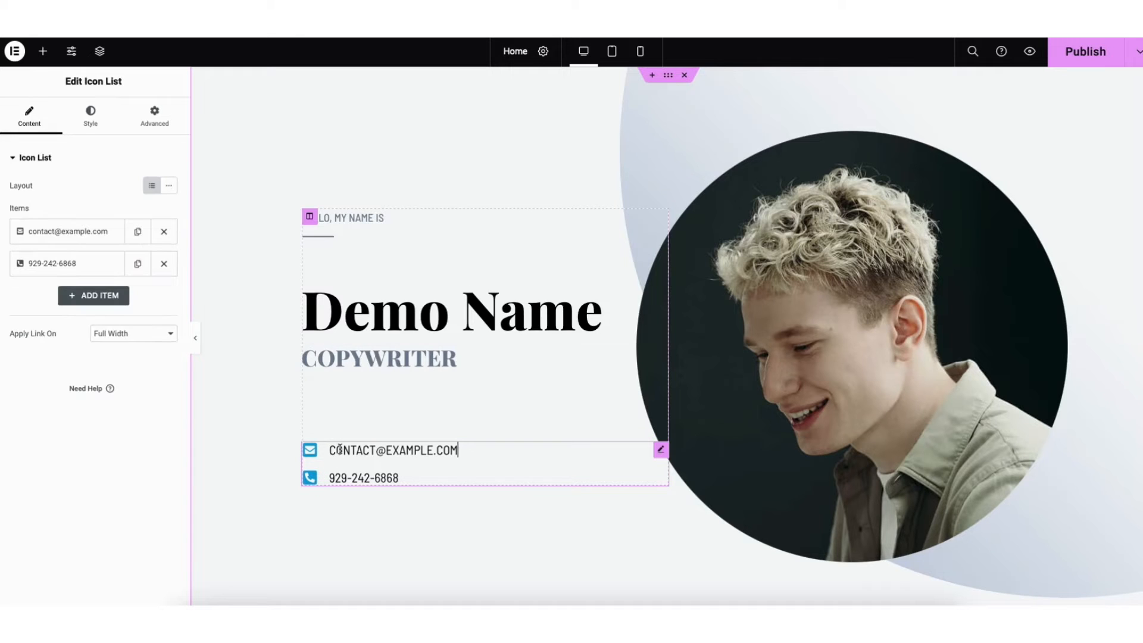
pyautogui.click(71, 238)
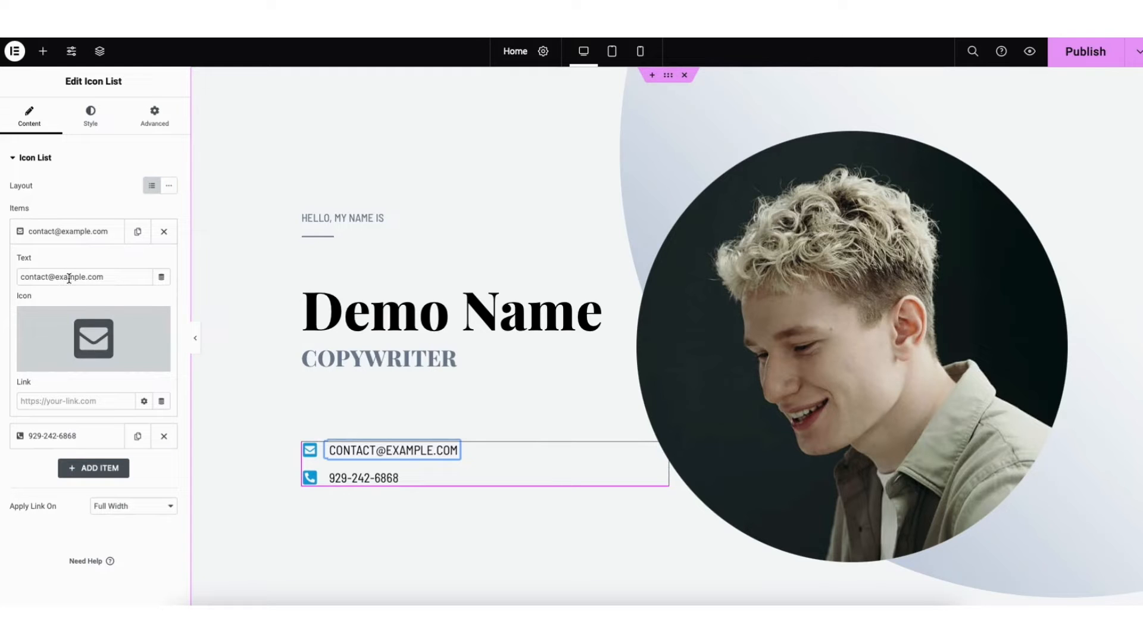
pyautogui.moveTo(70, 327)
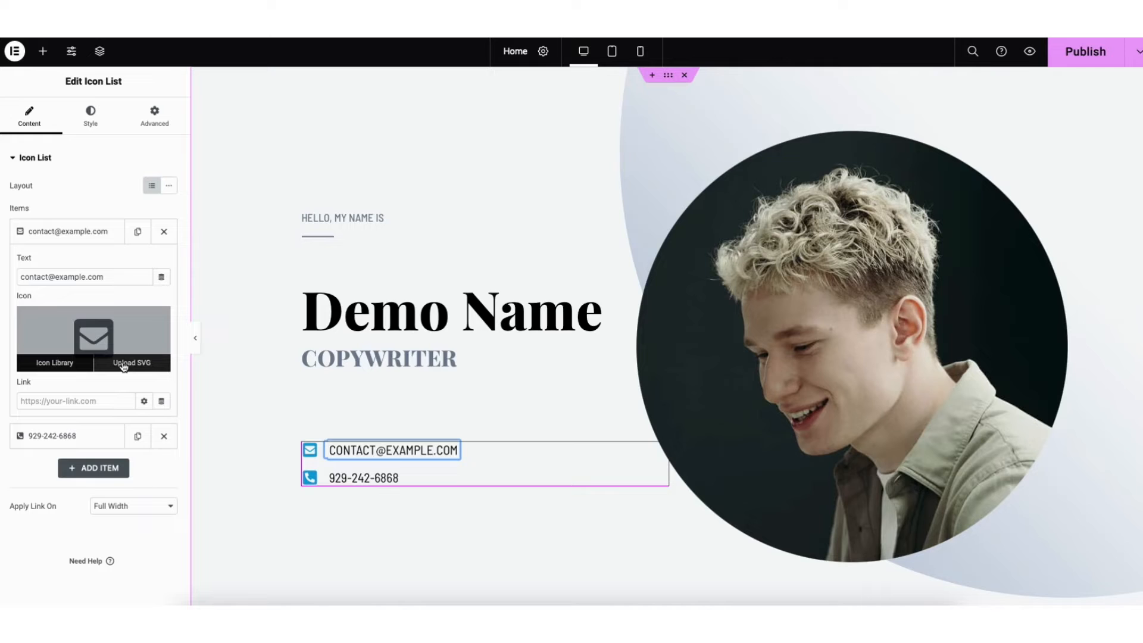
pyautogui.click(60, 365)
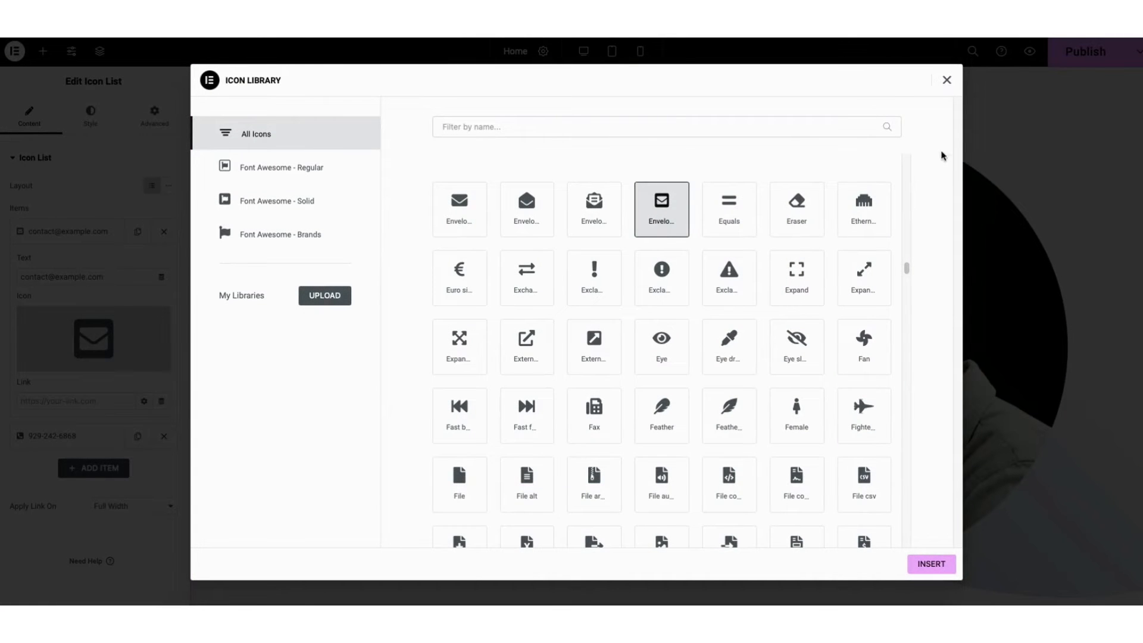
pyautogui.moveTo(906, 267); pyautogui.dragTo(907, 297)
pyautogui.click(476, 127)
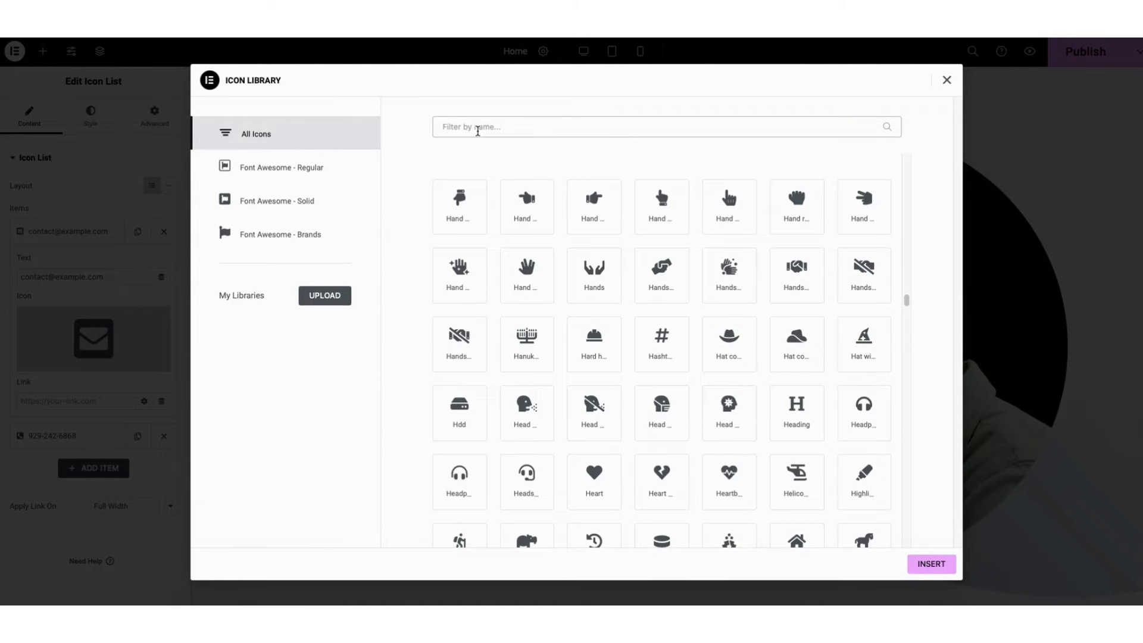
pyautogui.write('facebook')
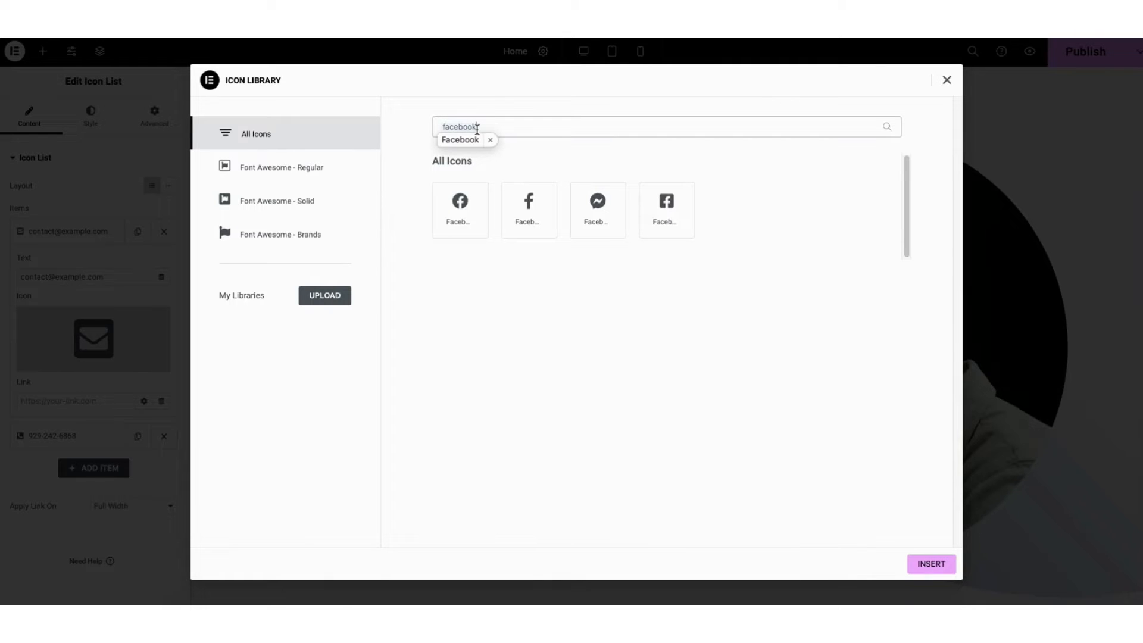
pyautogui.click(530, 211)
pyautogui.click(929, 564)
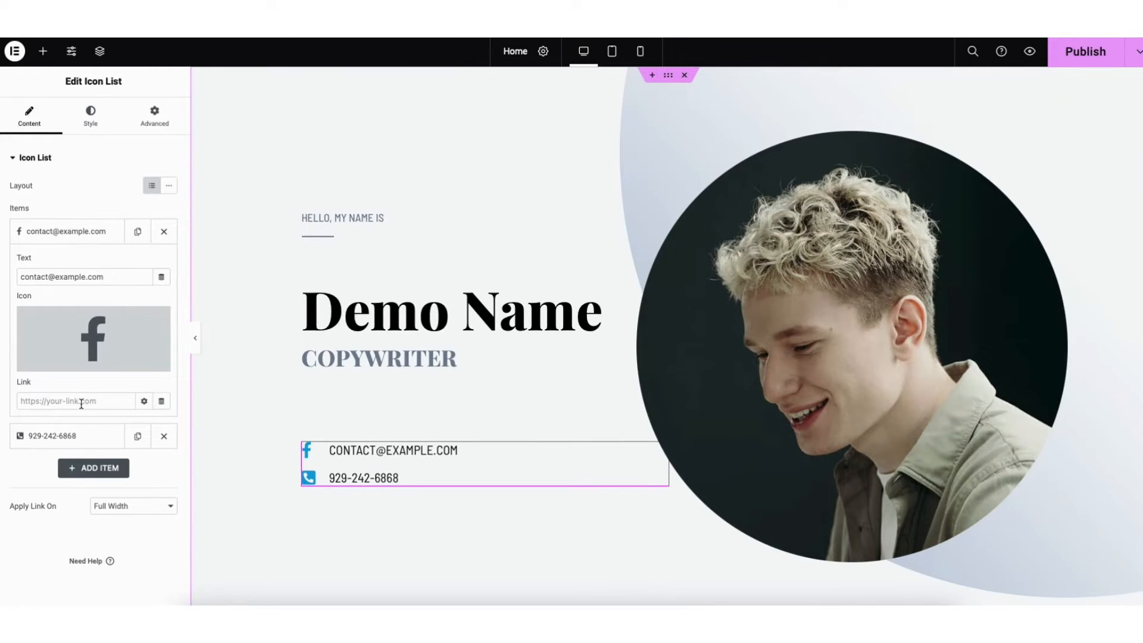
# Check the link options of the e-mail entry and add a new item to the contact icon list
pyautogui.click(143, 402)
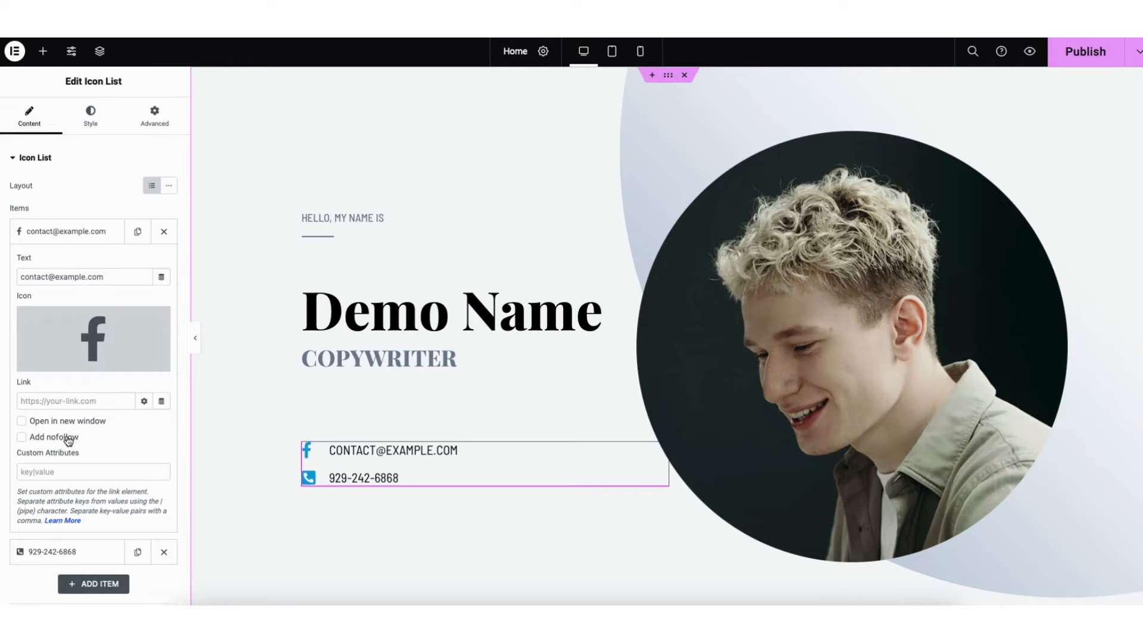
pyautogui.click(143, 401)
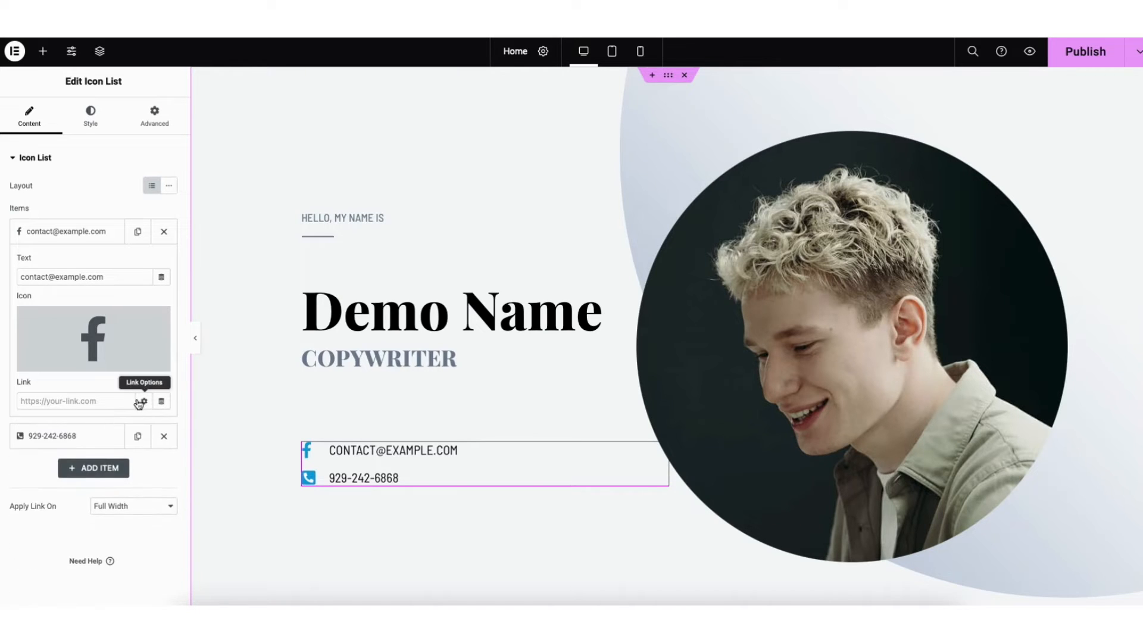
pyautogui.click(95, 468)
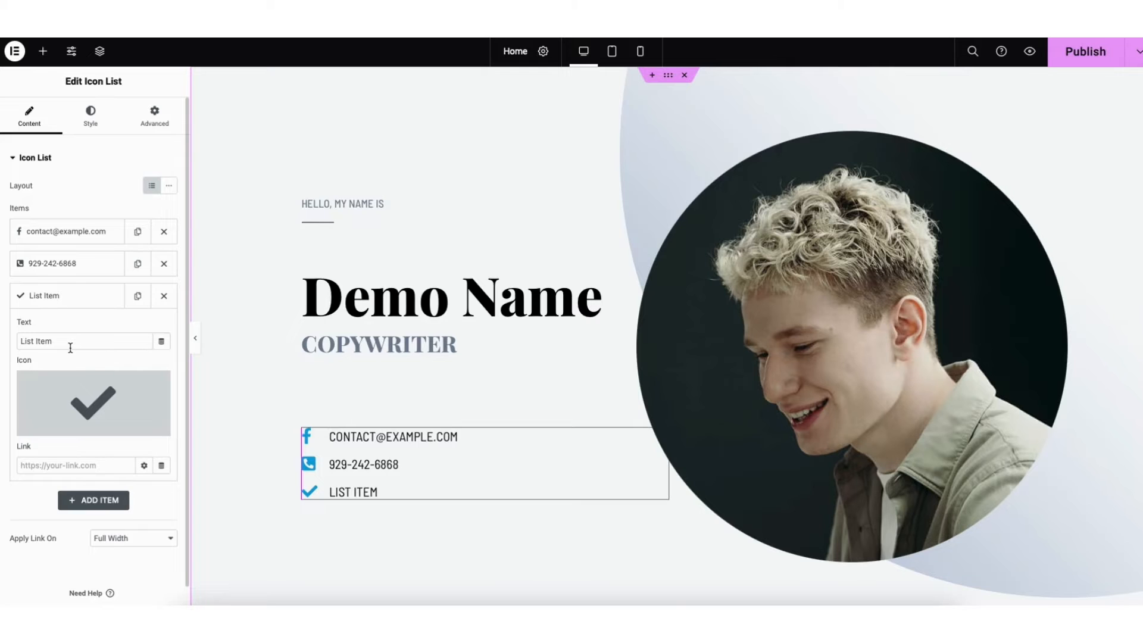
# Replace the hero portrait with the media library photo of the long-haired woman in a striped shirt
pyautogui.rightClick(763, 329)
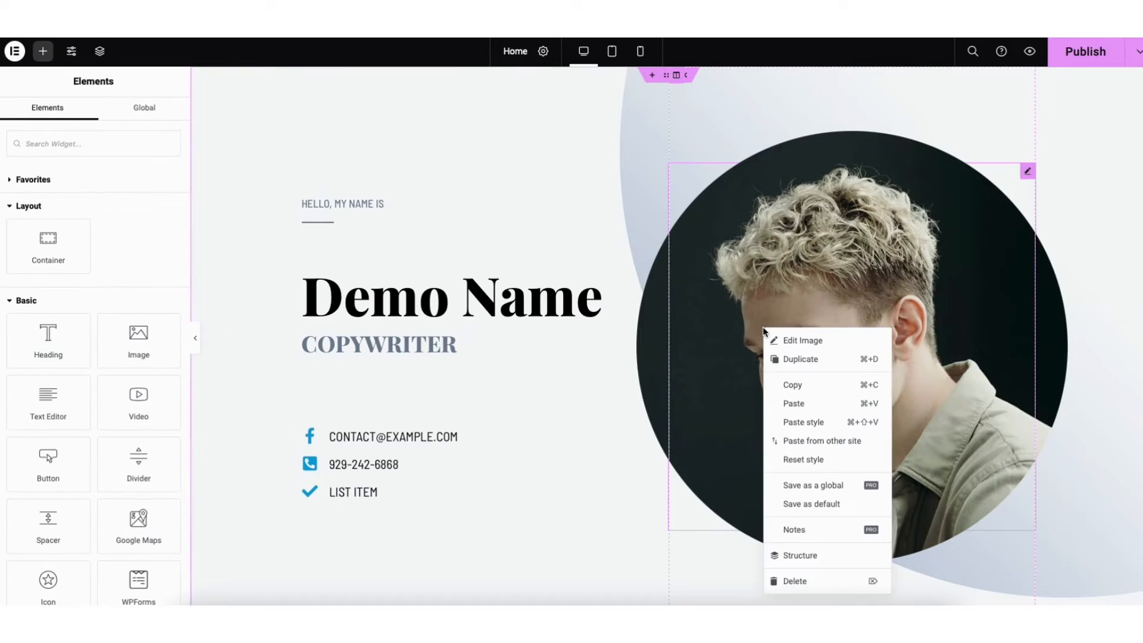
pyautogui.click(792, 340)
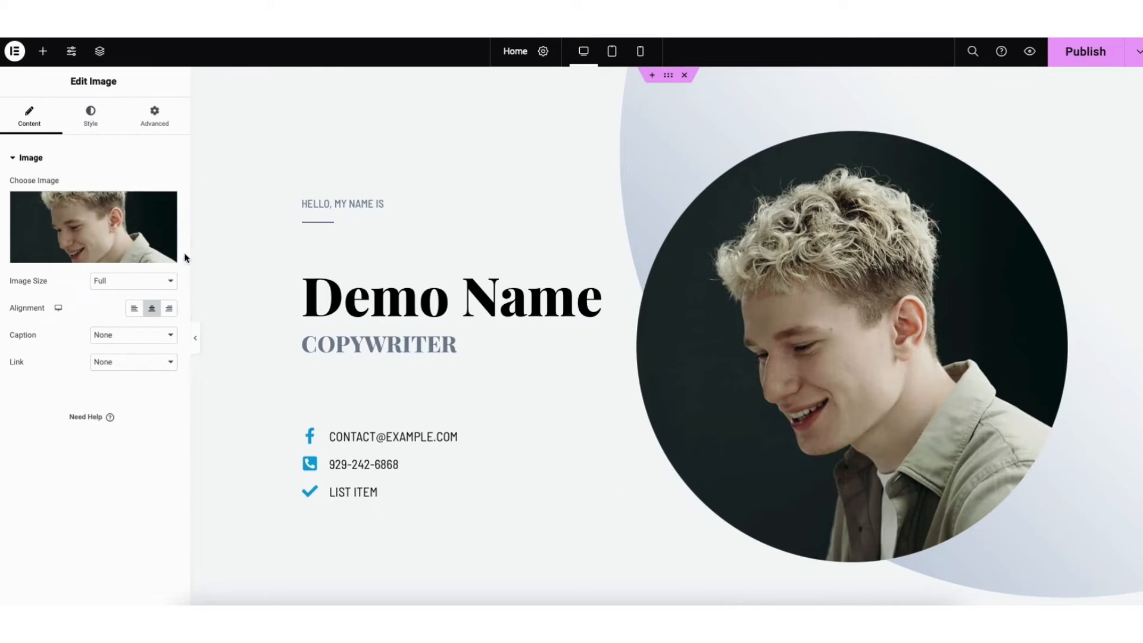
pyautogui.moveTo(123, 234)
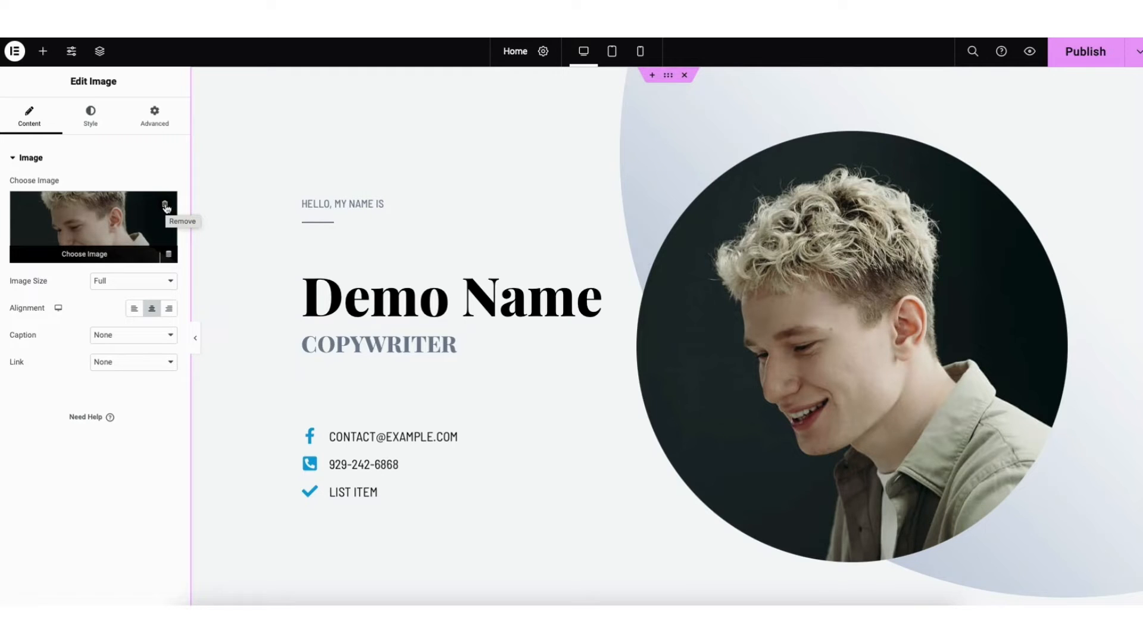
pyautogui.click(91, 254)
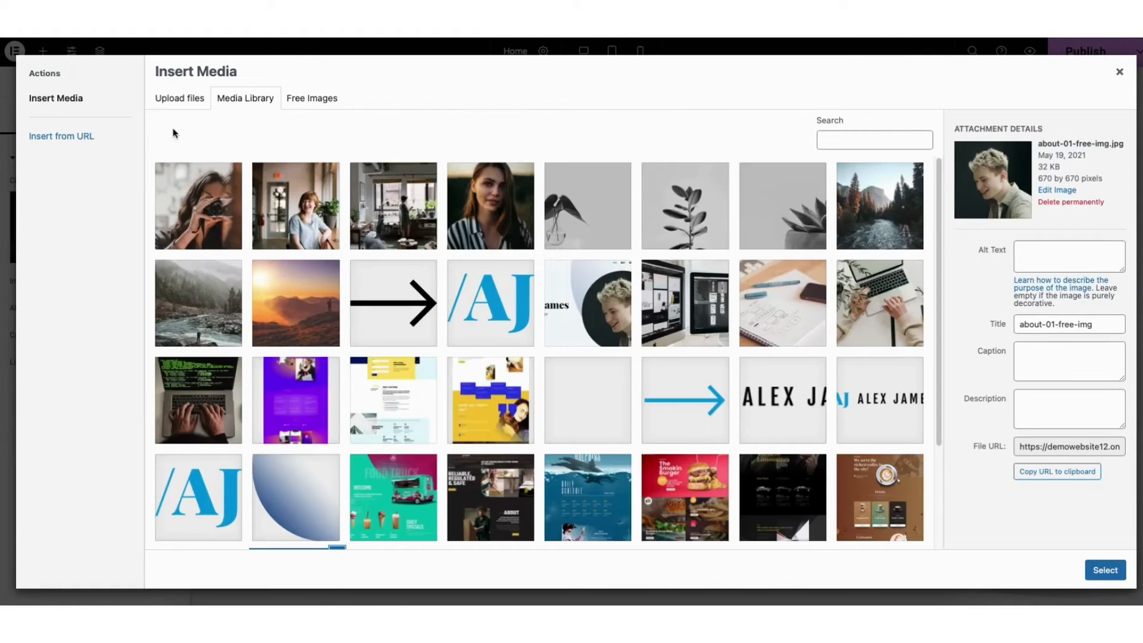
pyautogui.click(174, 104)
pyautogui.click(245, 107)
pyautogui.click(485, 219)
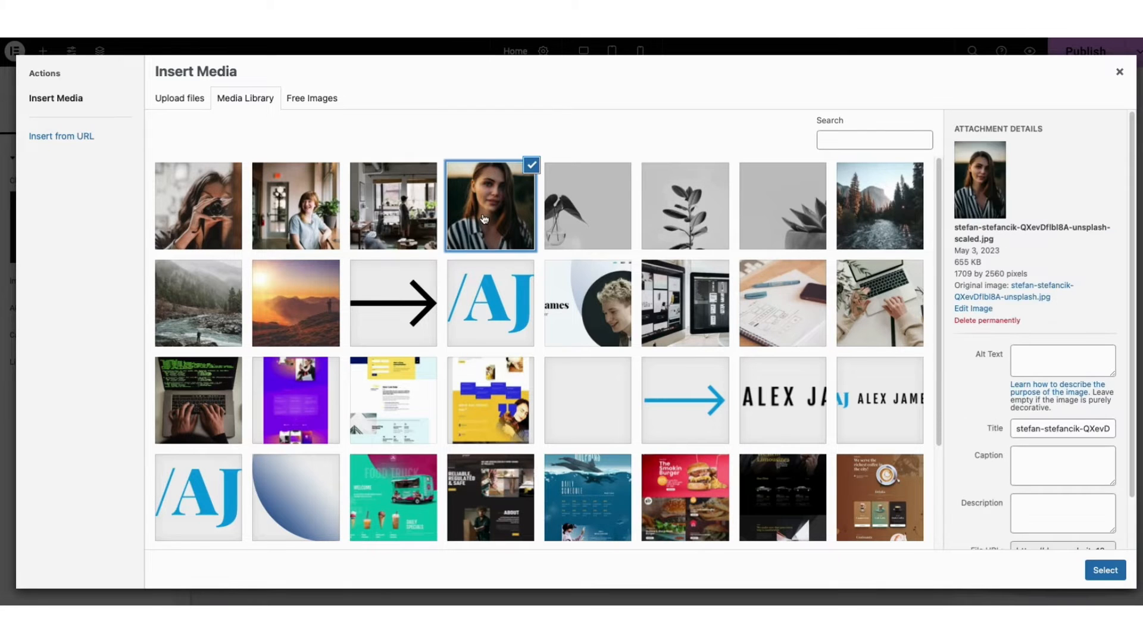
pyautogui.click(1100, 571)
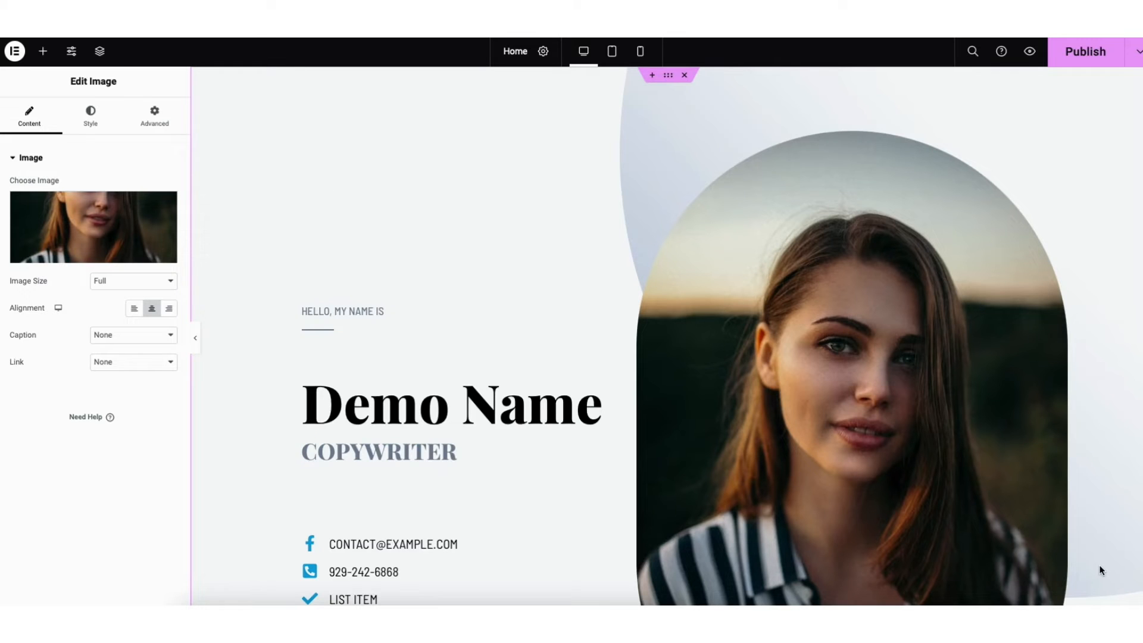
# Set the hero image's opacity to 1 in its style settings
pyautogui.scroll(-2, 666, 335)
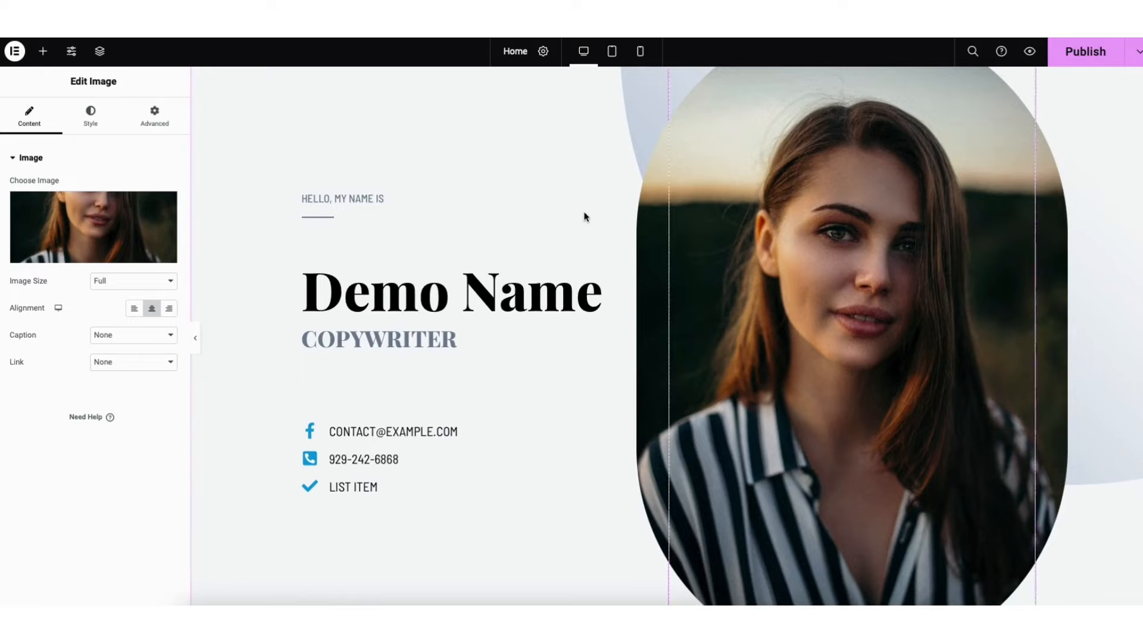
pyautogui.click(91, 129)
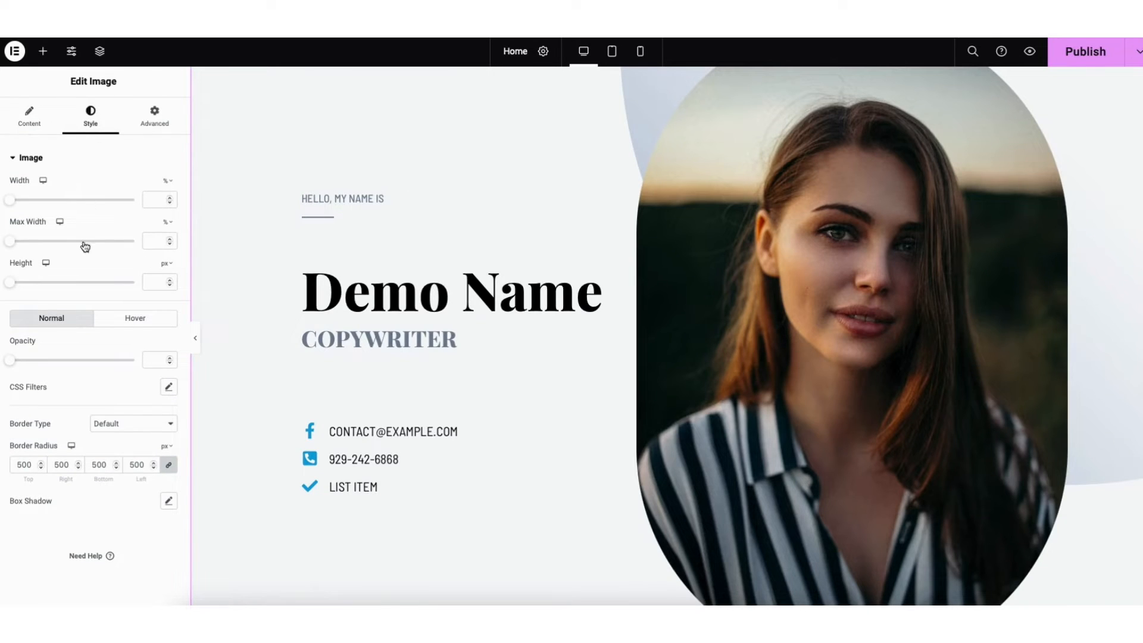
pyautogui.moveTo(12, 364); pyautogui.dragTo(142, 380)
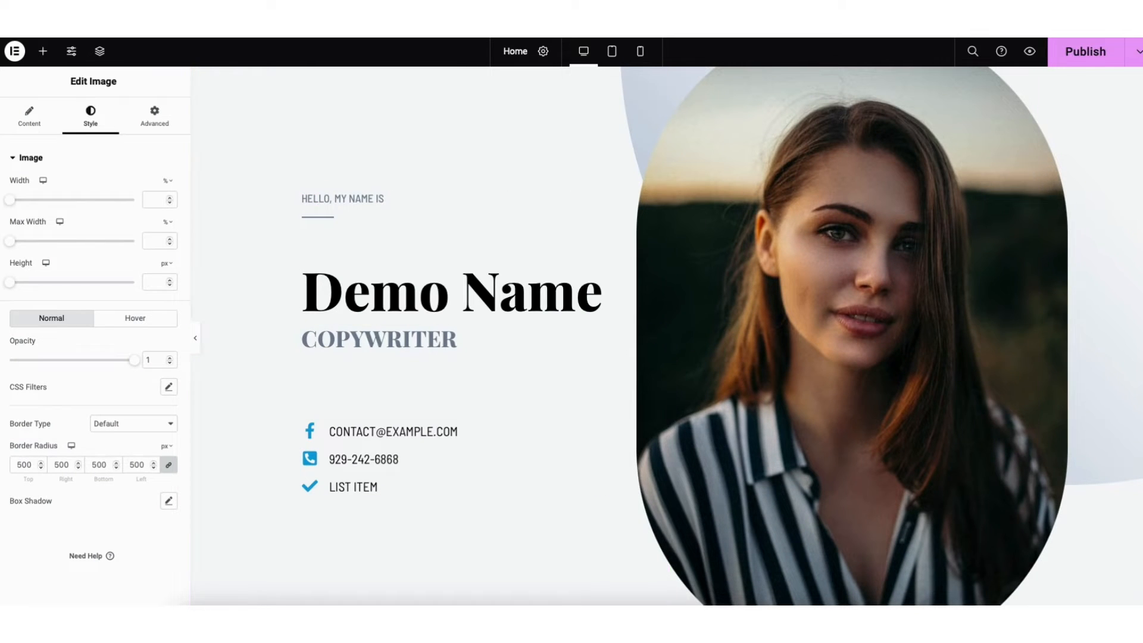
# Set the hero section's background color to #F2F5F8
pyautogui.rightClick(477, 148)
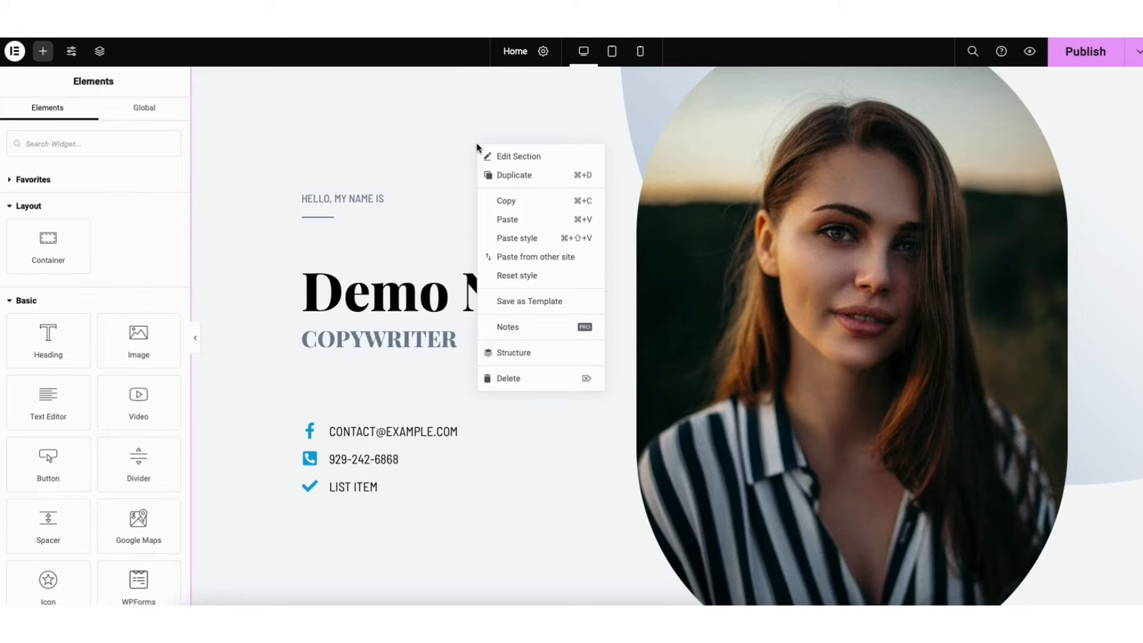
pyautogui.click(508, 156)
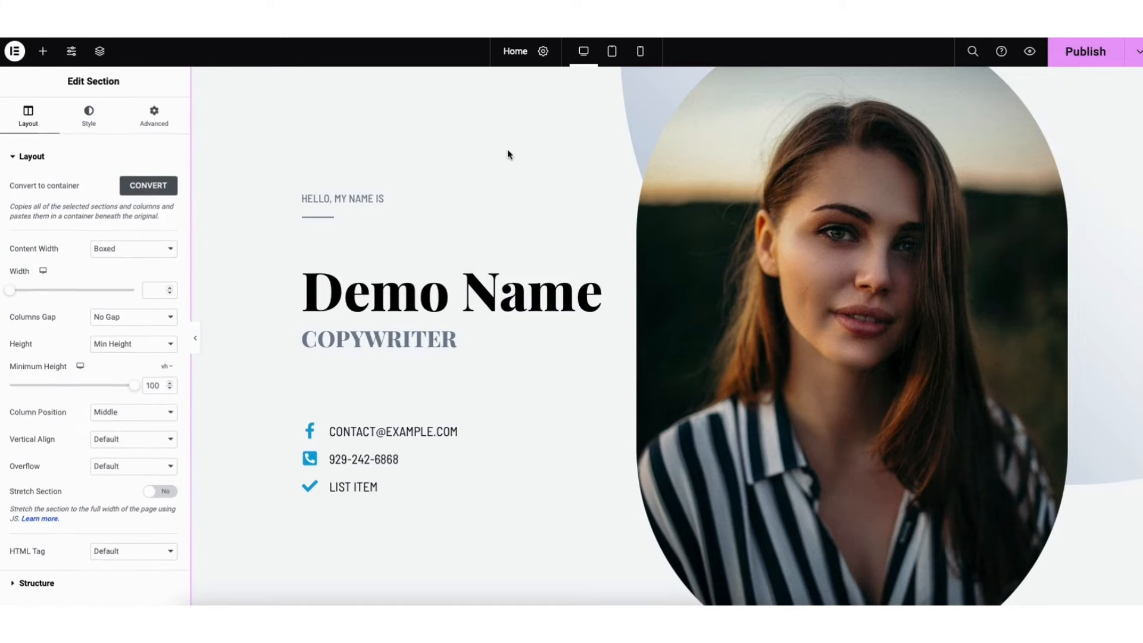
pyautogui.click(88, 117)
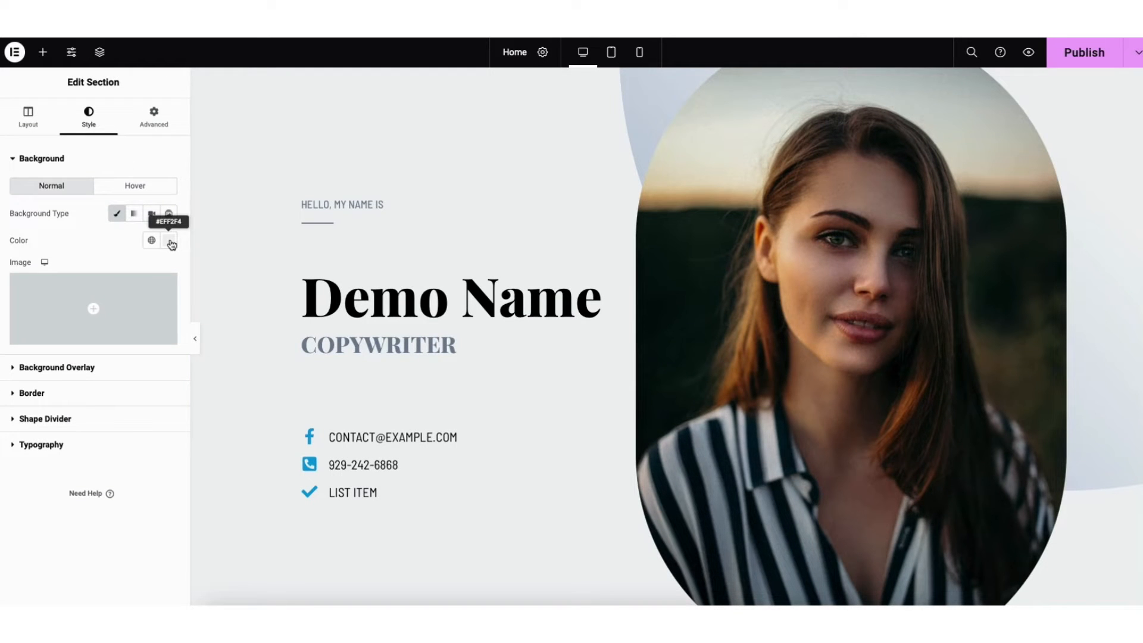
pyautogui.click(171, 244)
pyautogui.moveTo(26, 294)
pyautogui.mouseDown()
pyautogui.moveTo(122, 294)
pyautogui.moveTo(25, 290)
pyautogui.mouseUp()
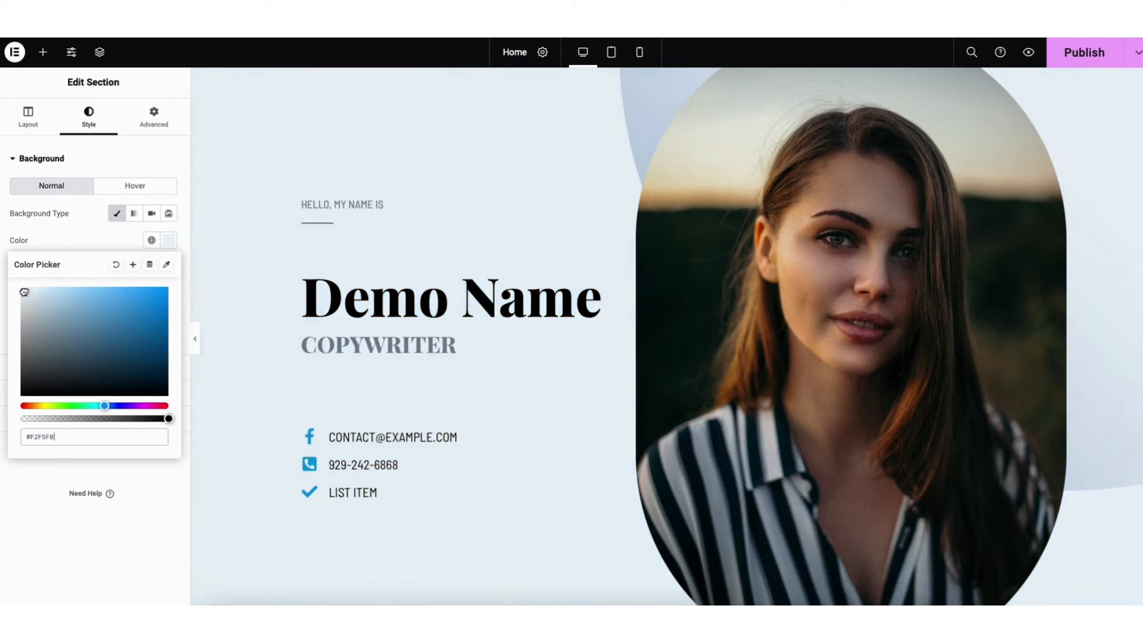
pyautogui.click(118, 163)
# Add a Heading widget between the two paragraphs of the About me section and delete it again
pyautogui.click(43, 52)
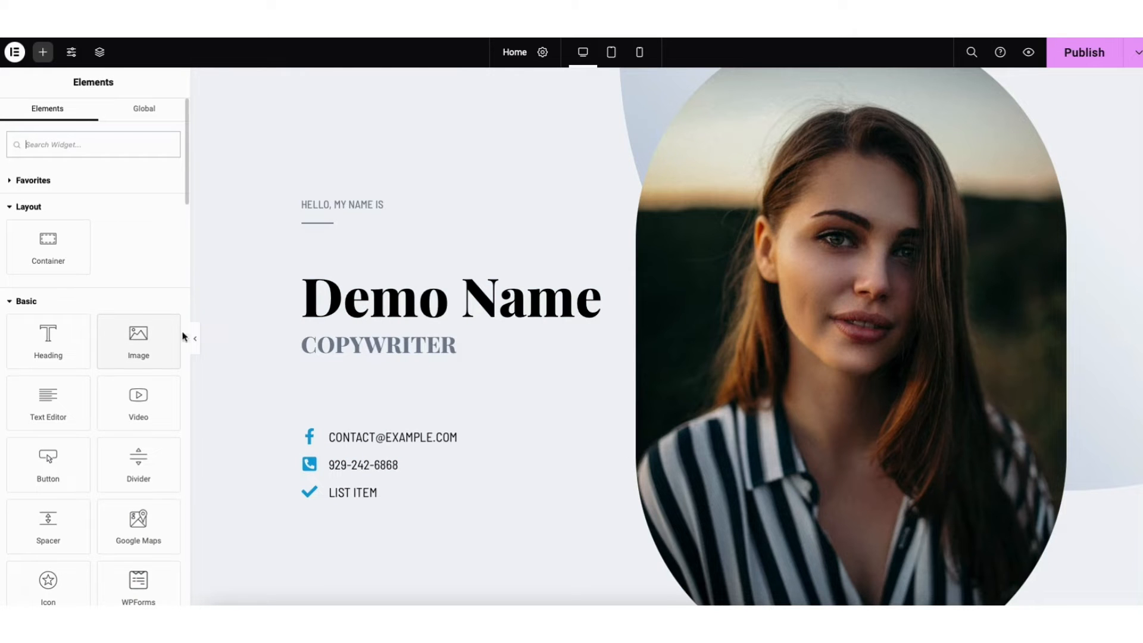
pyautogui.scroll(-4, 1138, 131)
pyautogui.scroll(-8, 664, 280)
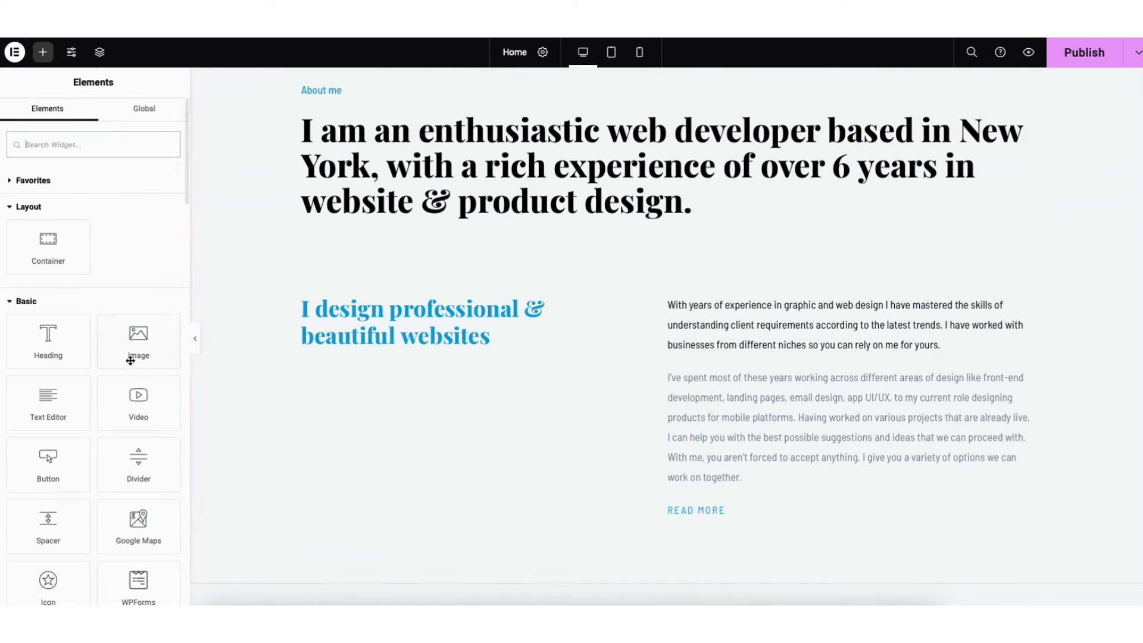
pyautogui.moveTo(47, 353); pyautogui.dragTo(759, 377)
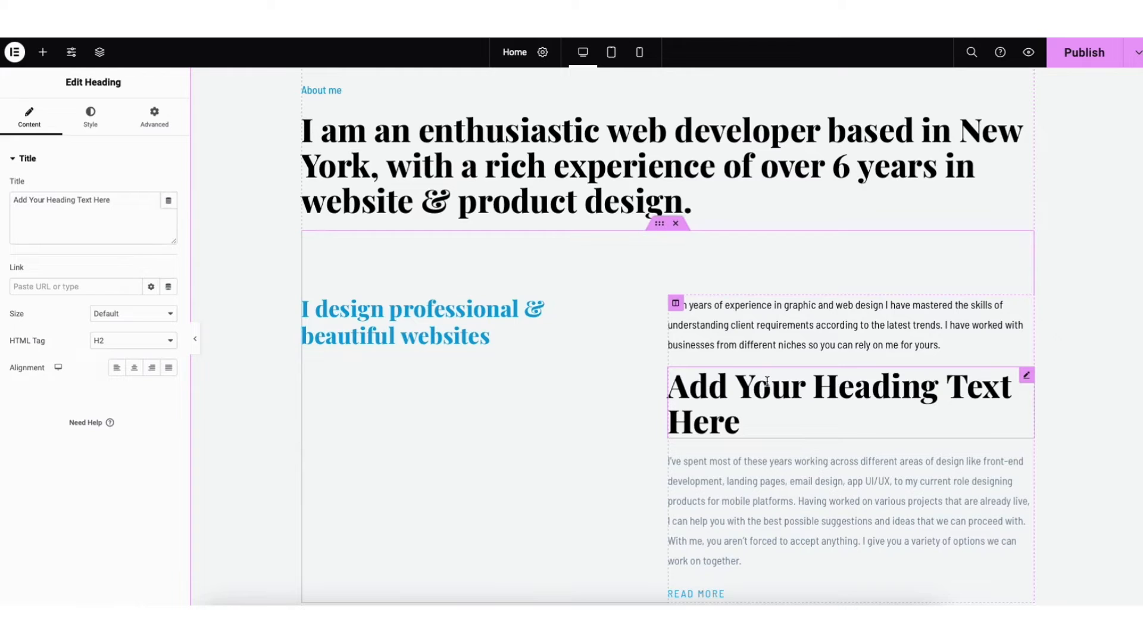
pyautogui.rightClick(734, 385)
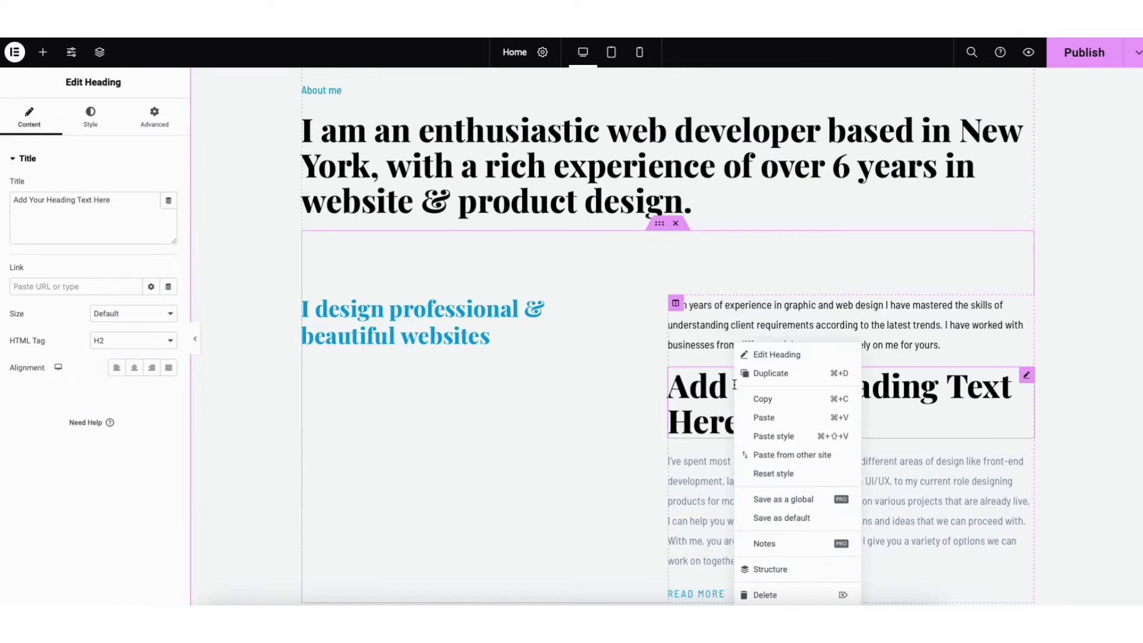
pyautogui.click(777, 593)
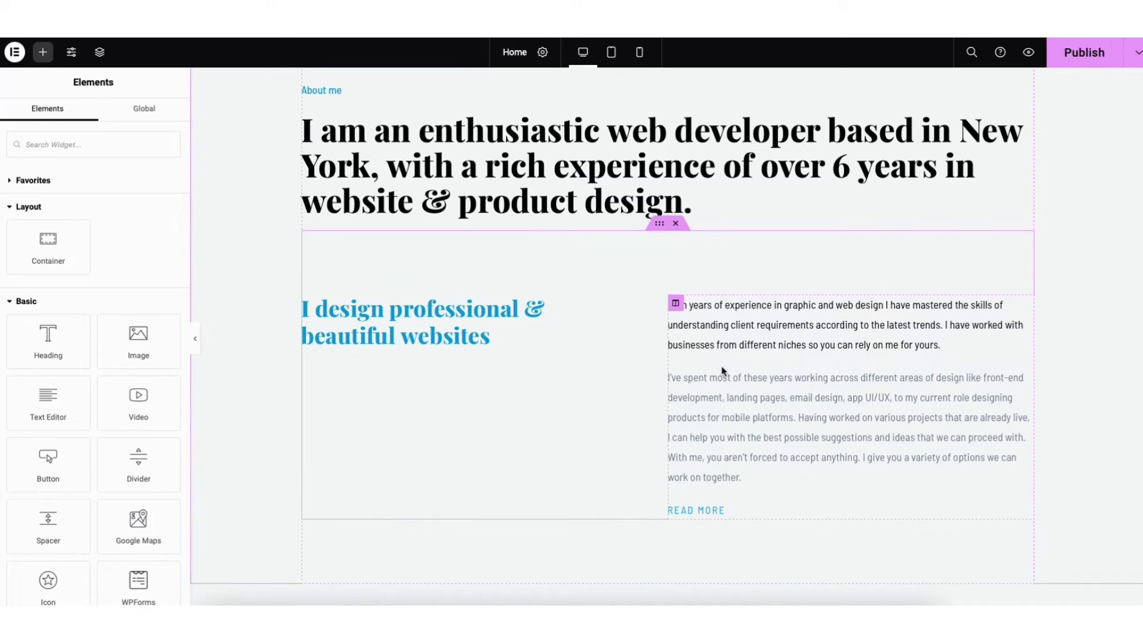
# Duplicate the "I design professional & beautiful websites" heading
pyautogui.click(425, 319)
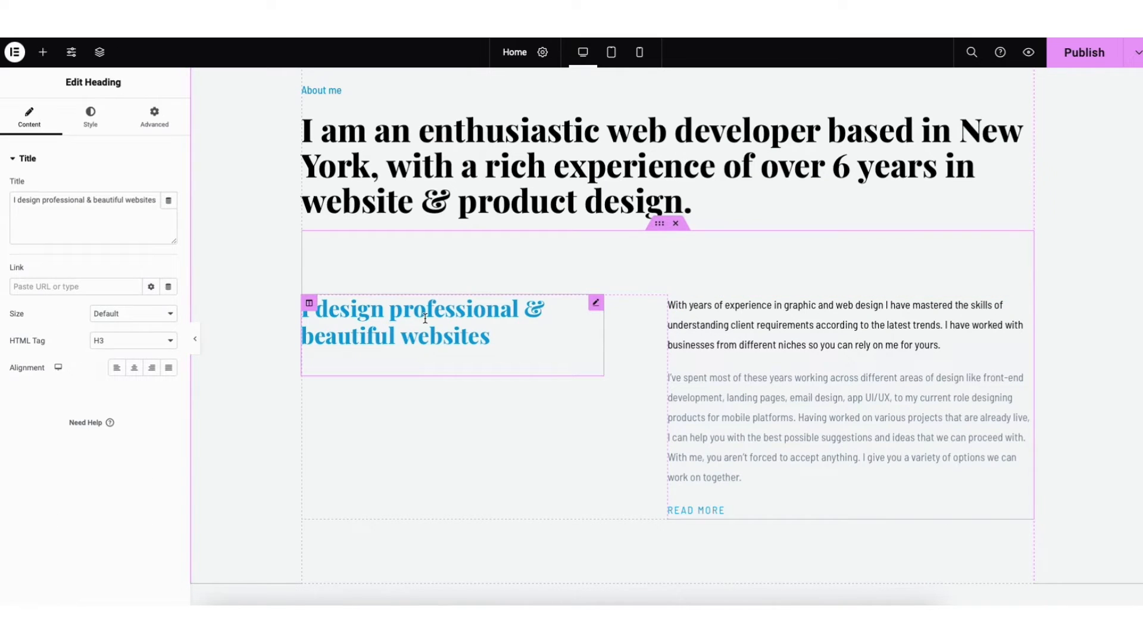
pyautogui.rightClick(425, 318)
pyautogui.click(453, 349)
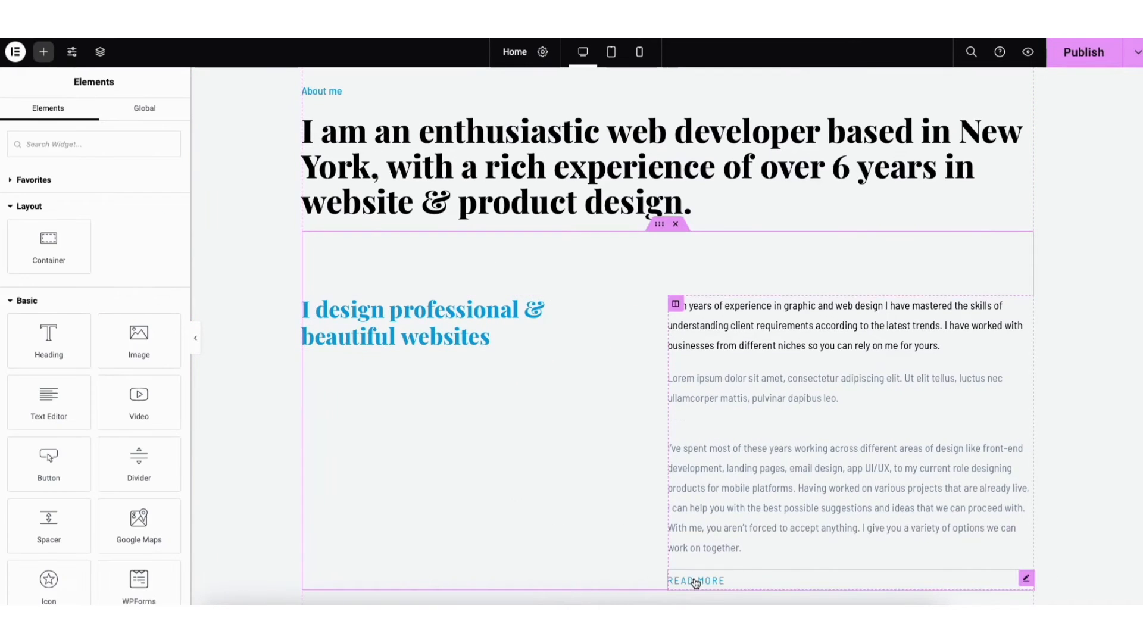
# Move the Read More button directly beneath the blue heading and add another Text Editor widget above the long grey About me paragraph
pyautogui.moveTo(694, 582); pyautogui.dragTo(363, 365)
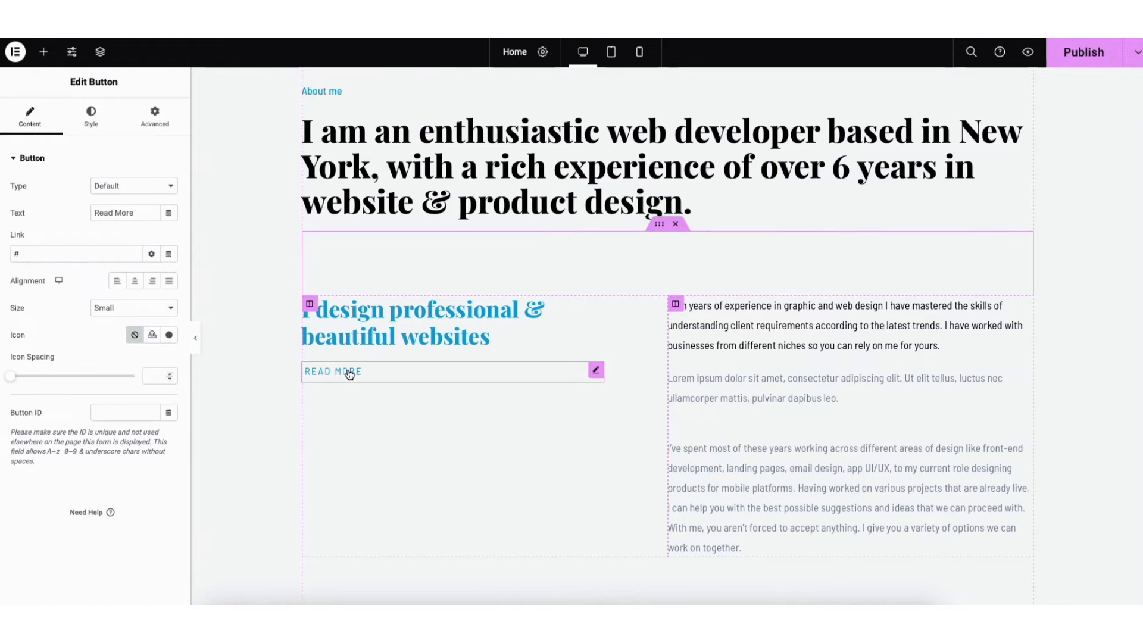
pyautogui.click(43, 52)
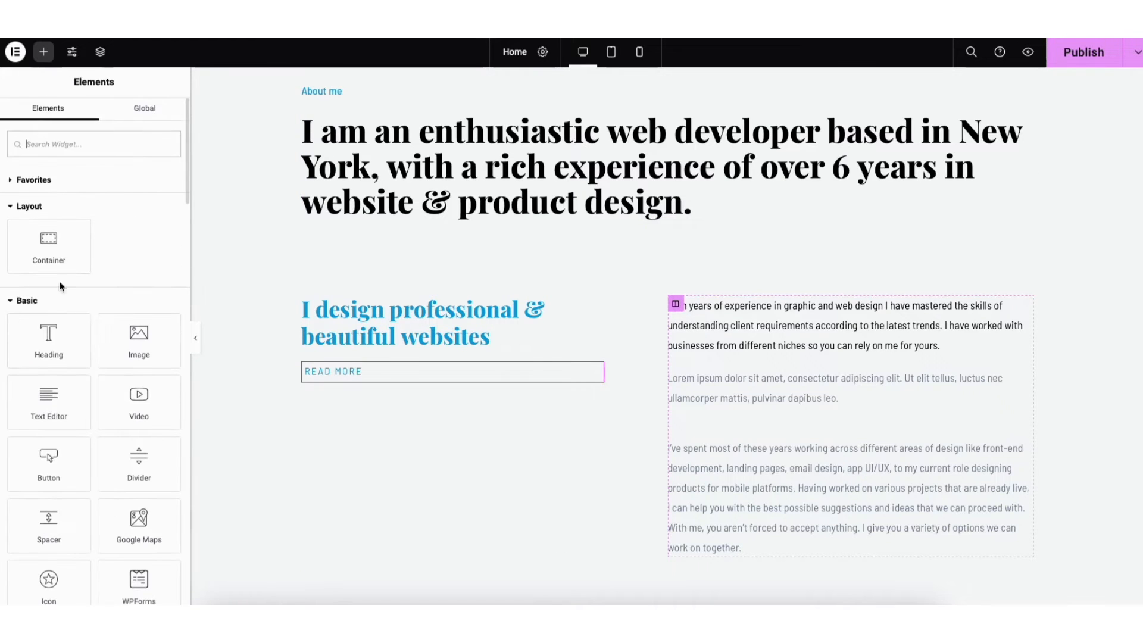
pyautogui.moveTo(49, 396); pyautogui.dragTo(711, 425)
# Examine the link settings, the extended formatting tools and the text color choices of the upper lorem ipsum paragraph
pyautogui.click(750, 383)
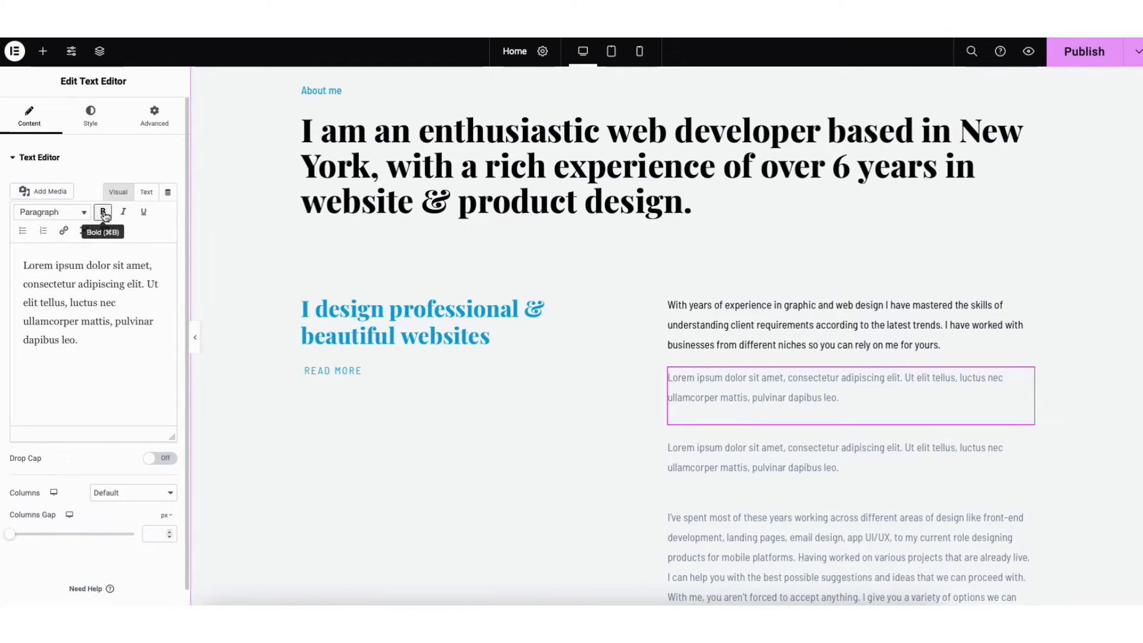
pyautogui.click(63, 231)
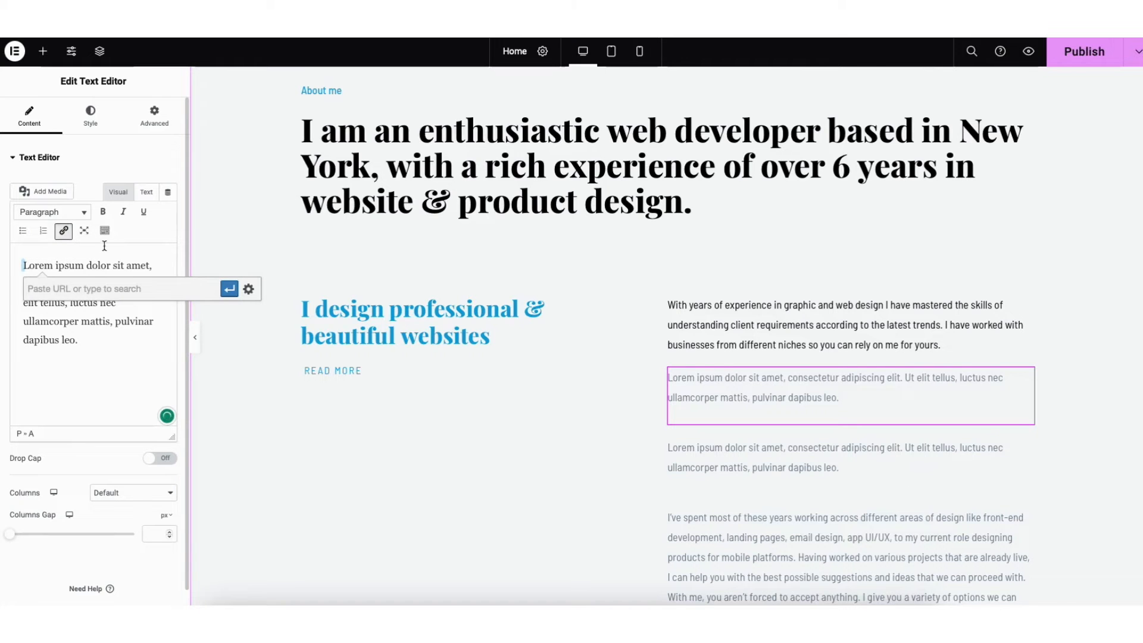
pyautogui.click(248, 290)
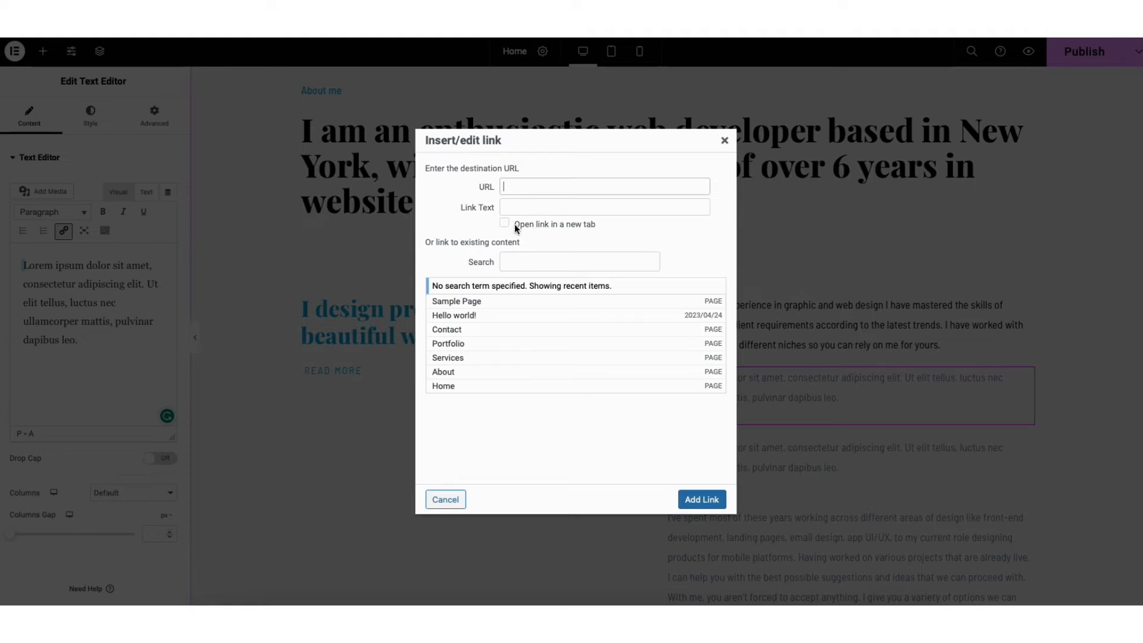
pyautogui.click(724, 140)
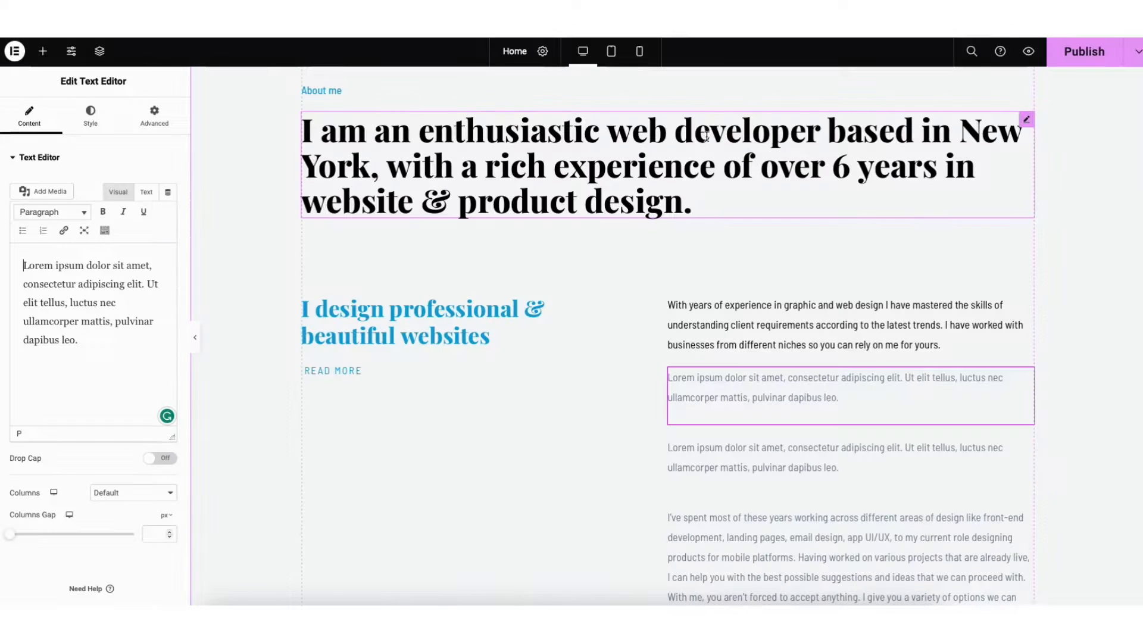
pyautogui.click(105, 235)
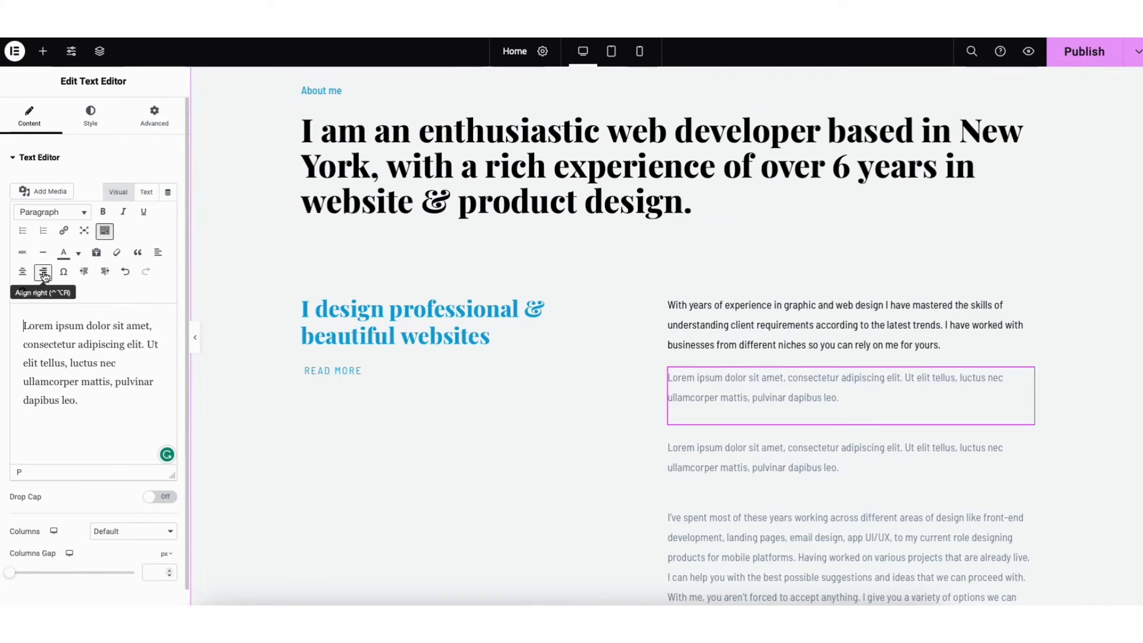
pyautogui.click(78, 253)
pyautogui.click(78, 258)
pyautogui.click(125, 272)
pyautogui.click(145, 273)
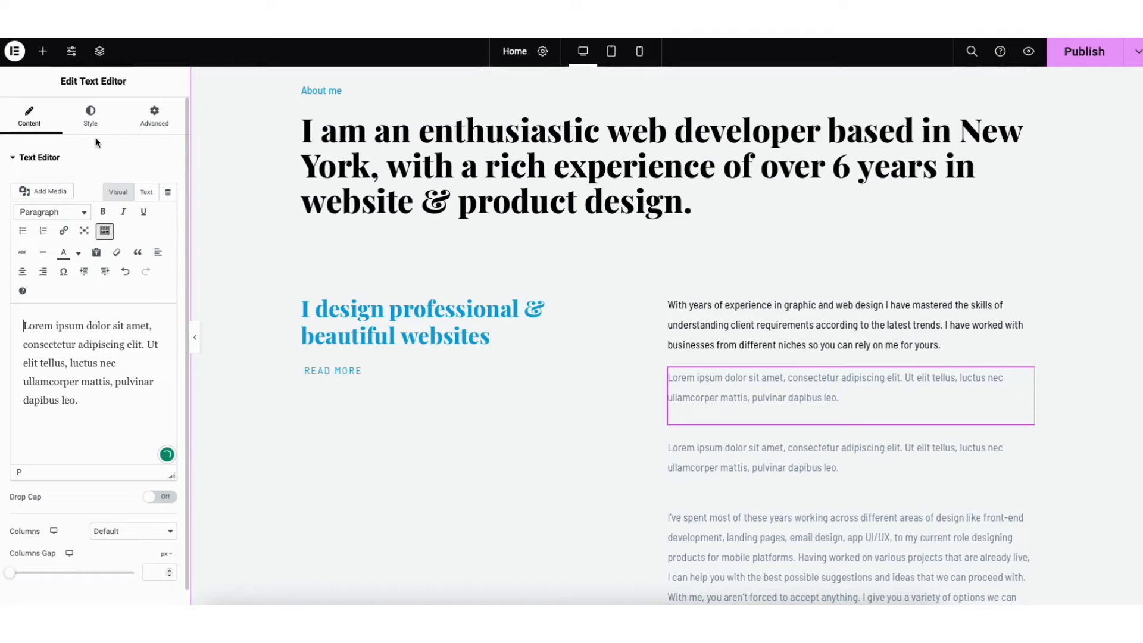
# Examine the upper lorem ipsum paragraph's style settings, including its typography options and the available font families
pyautogui.click(91, 119)
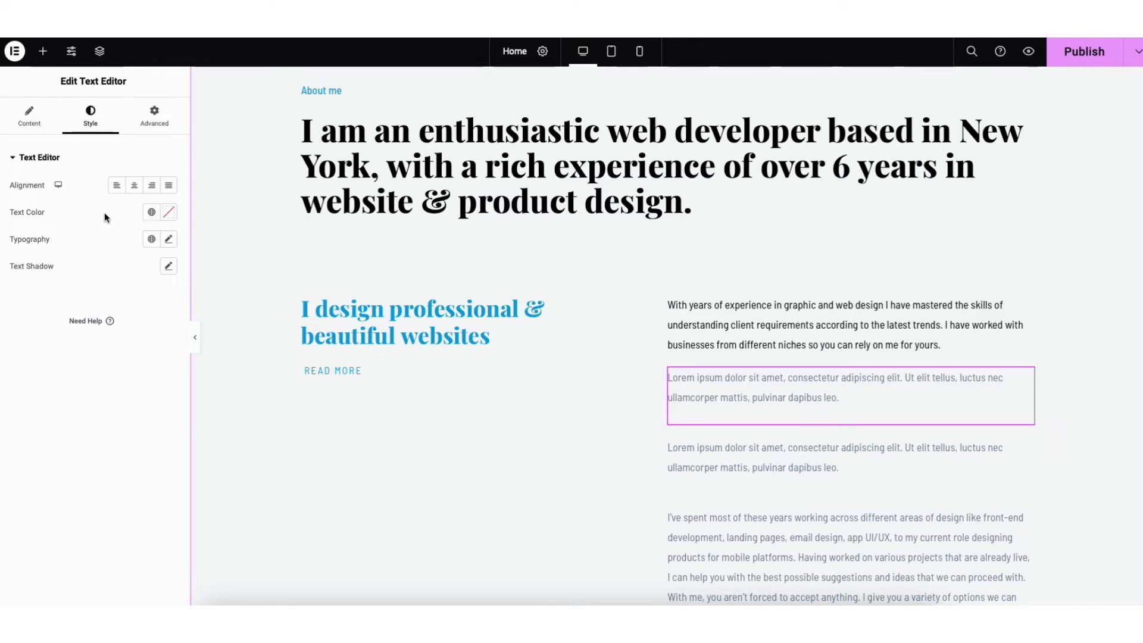
pyautogui.click(169, 239)
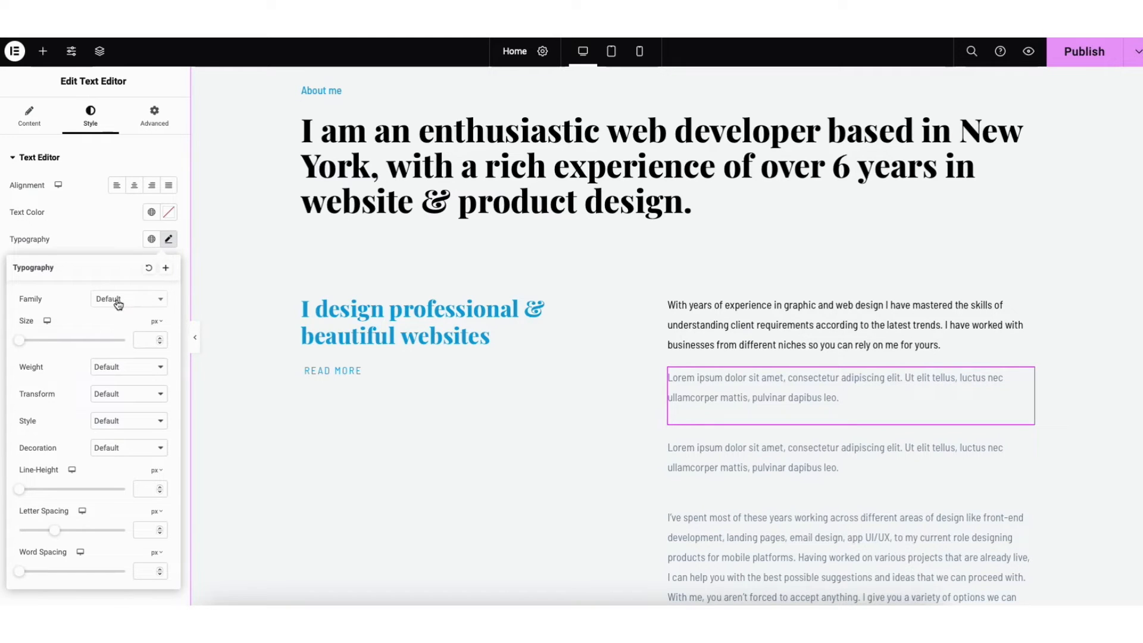
pyautogui.click(97, 301)
pyautogui.moveTo(162, 334); pyautogui.dragTo(163, 348)
pyautogui.click(69, 309)
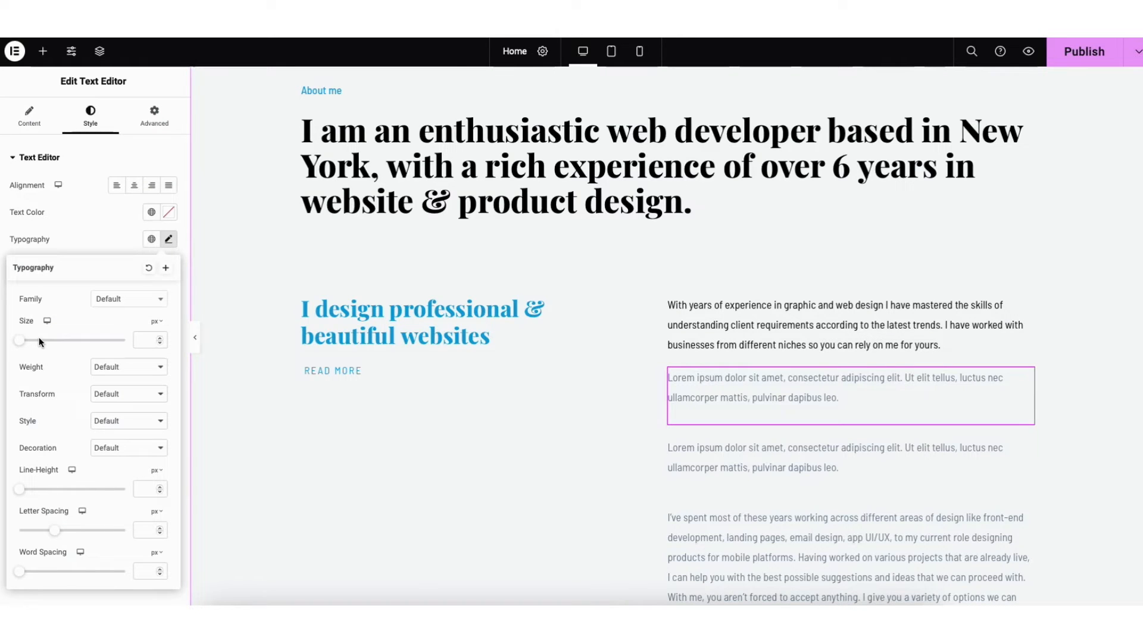
# Check the link options and the available sizes of the Read More button
pyautogui.click(327, 377)
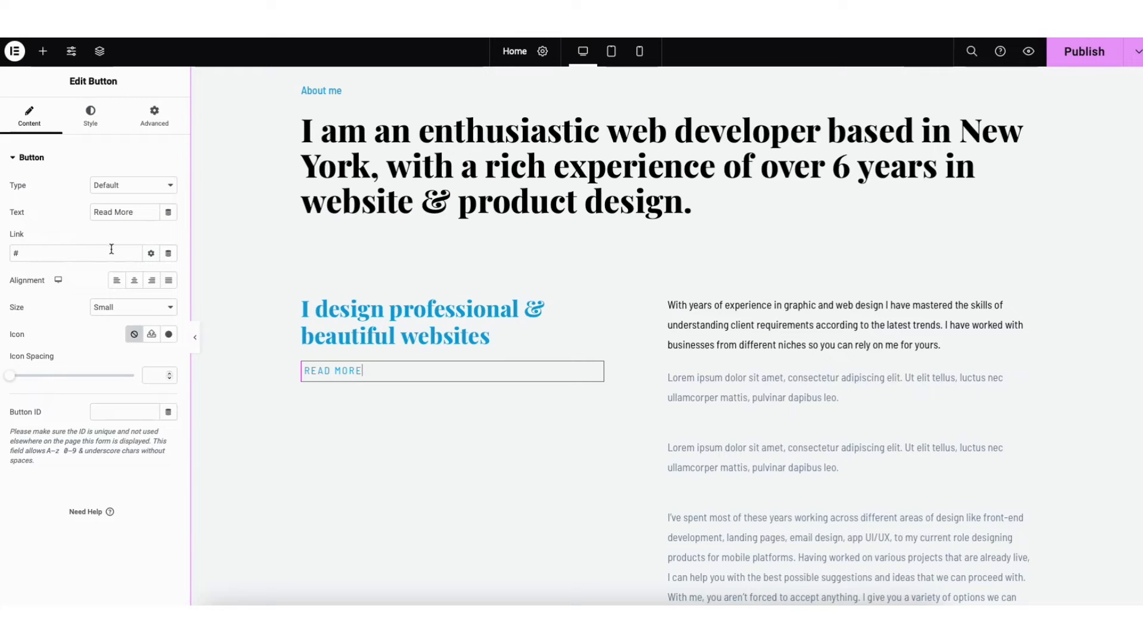
pyautogui.click(150, 254)
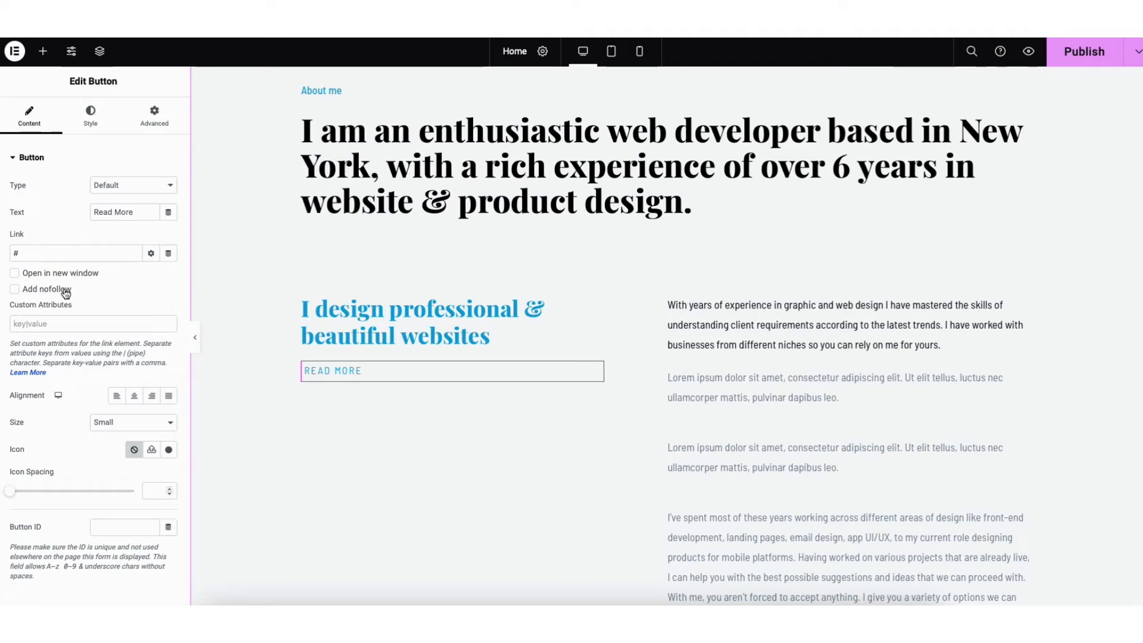
pyautogui.click(150, 253)
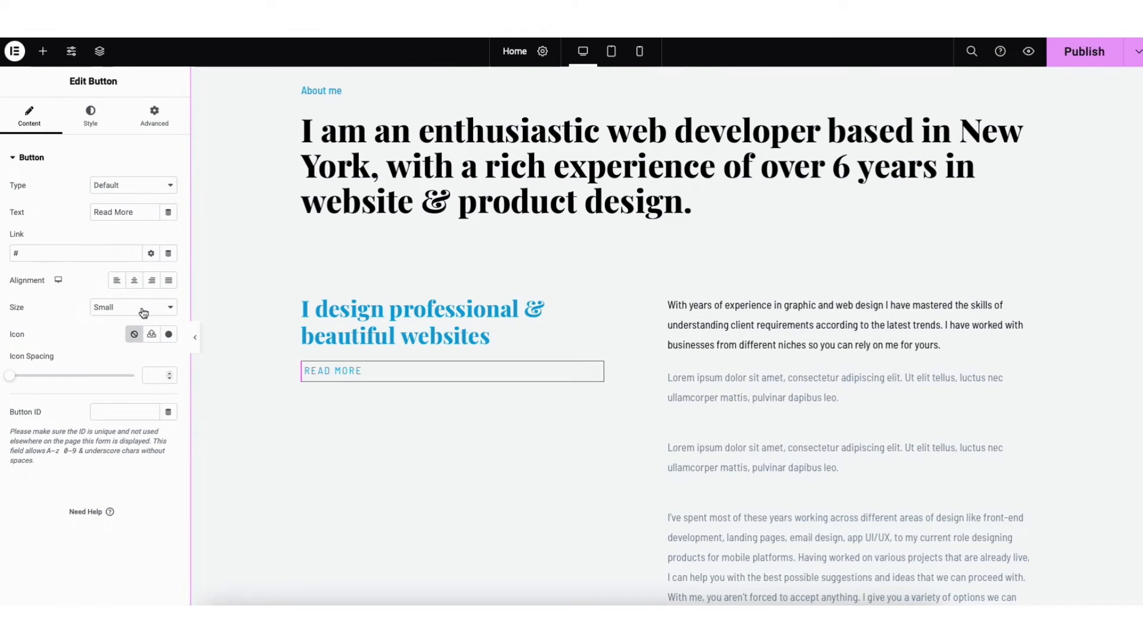
pyautogui.click(141, 306)
pyautogui.click(141, 306)
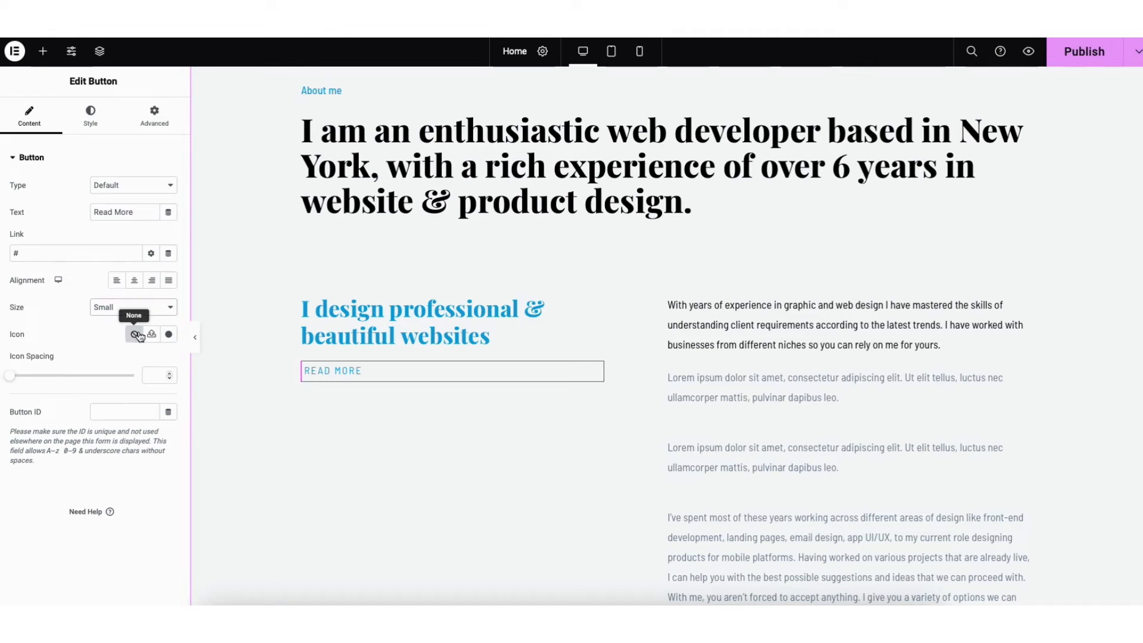
# Browse the icon library for the Read More button and check its normal and hover style options
pyautogui.click(169, 334)
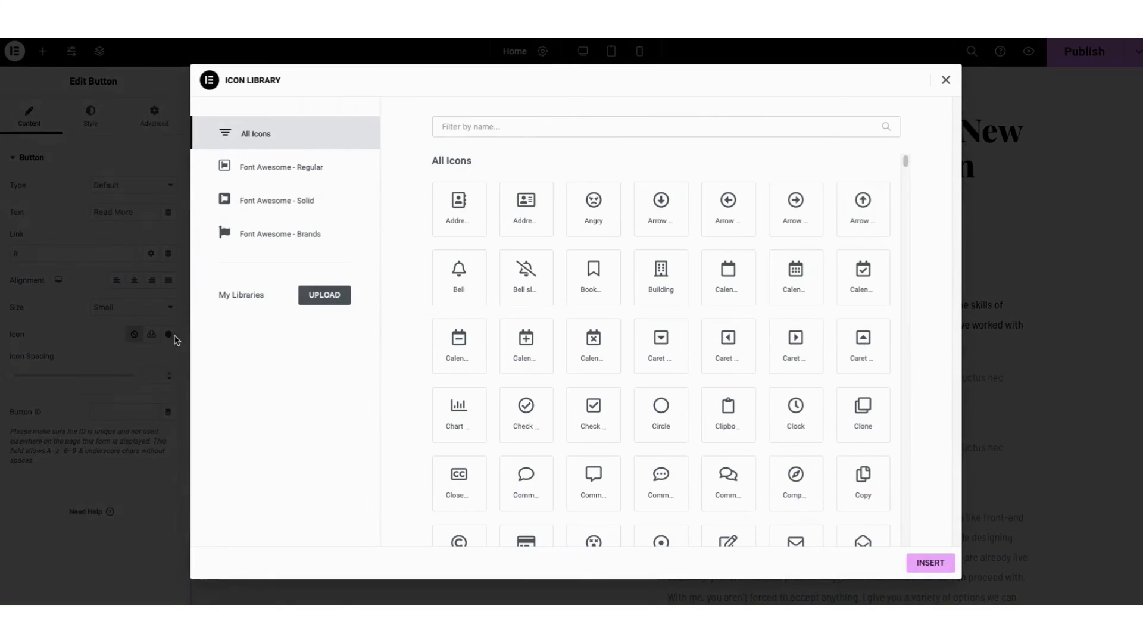
pyautogui.moveTo(902, 161); pyautogui.dragTo(907, 186)
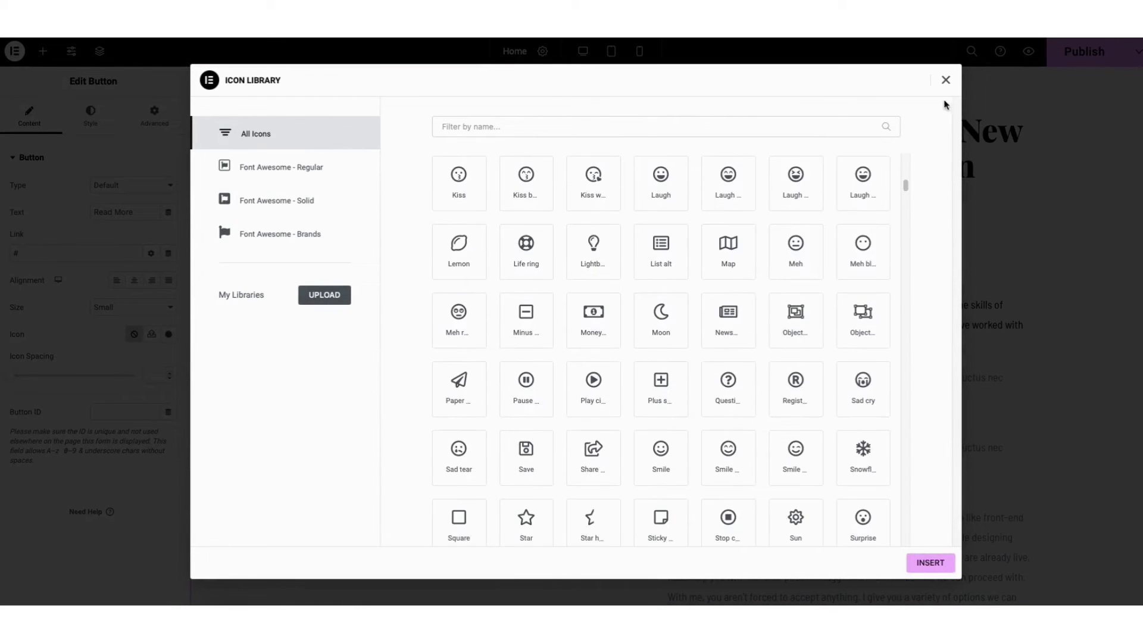
pyautogui.click(946, 80)
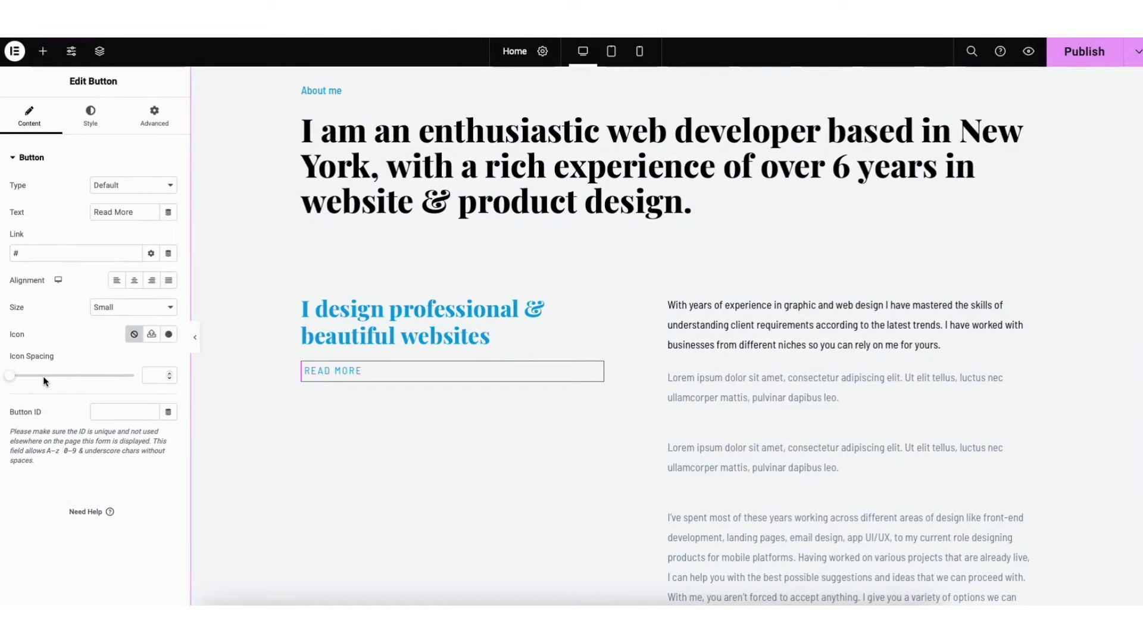
pyautogui.click(91, 119)
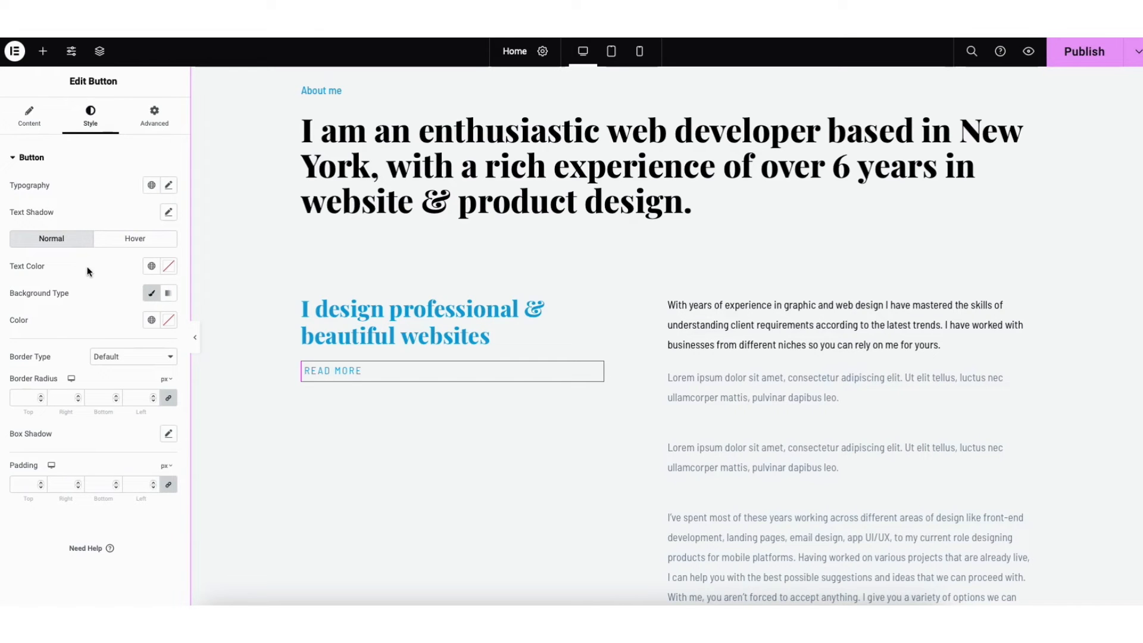
pyautogui.click(114, 239)
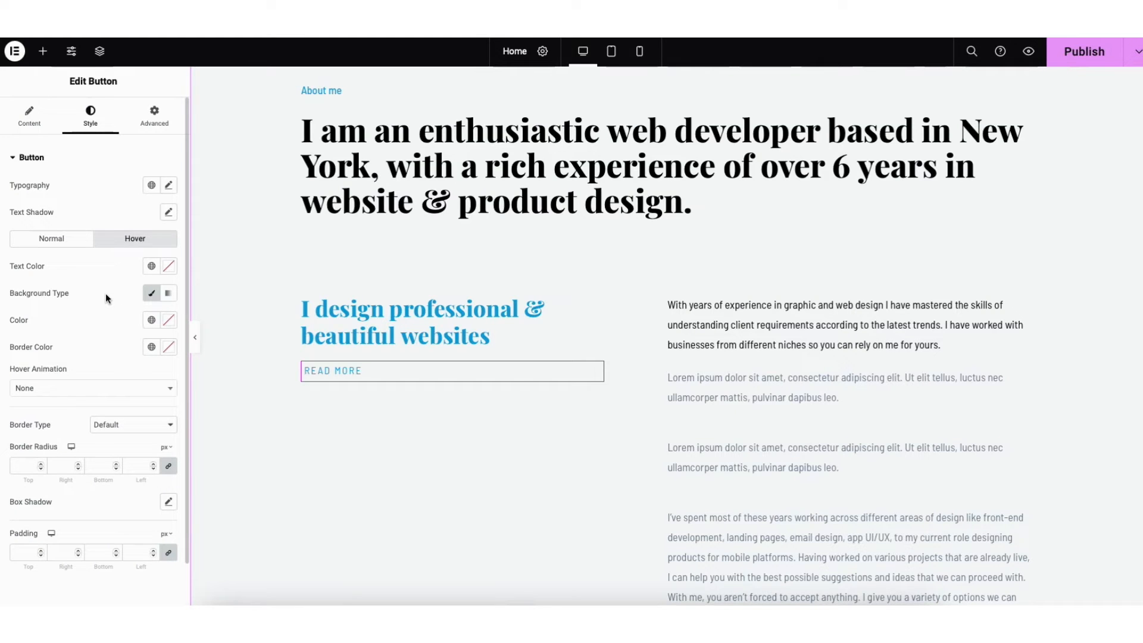
# Duplicate the Lead UI/UX Designer entry in the My Experience section
pyautogui.scroll(-1, 666, 336)
pyautogui.scroll(-20, 666, 335)
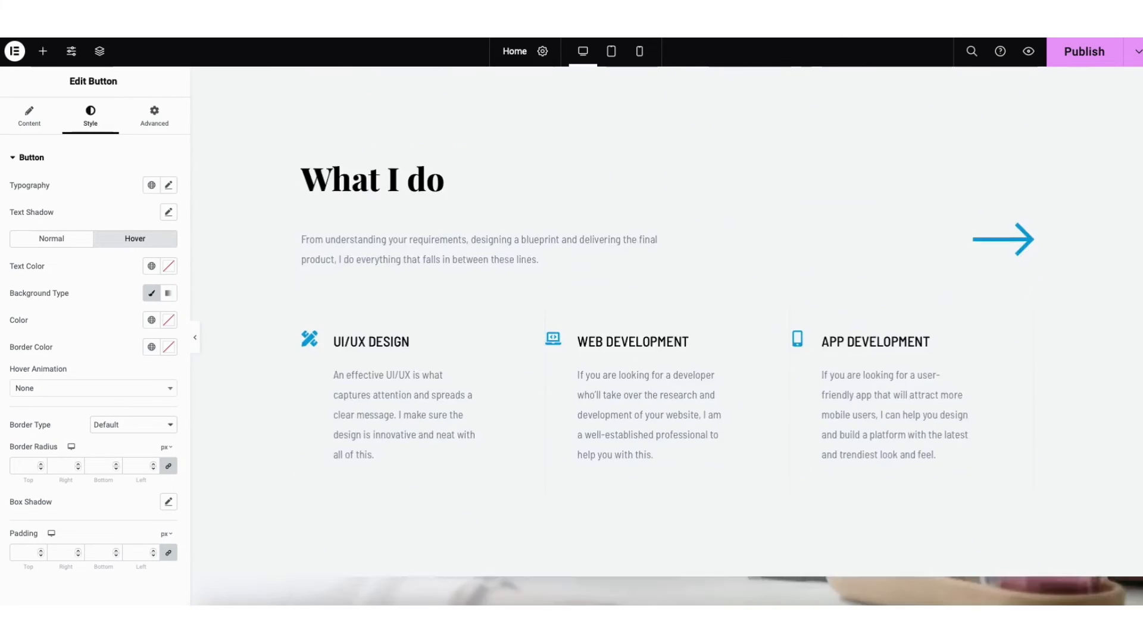
pyautogui.scroll(-2, 667, 336)
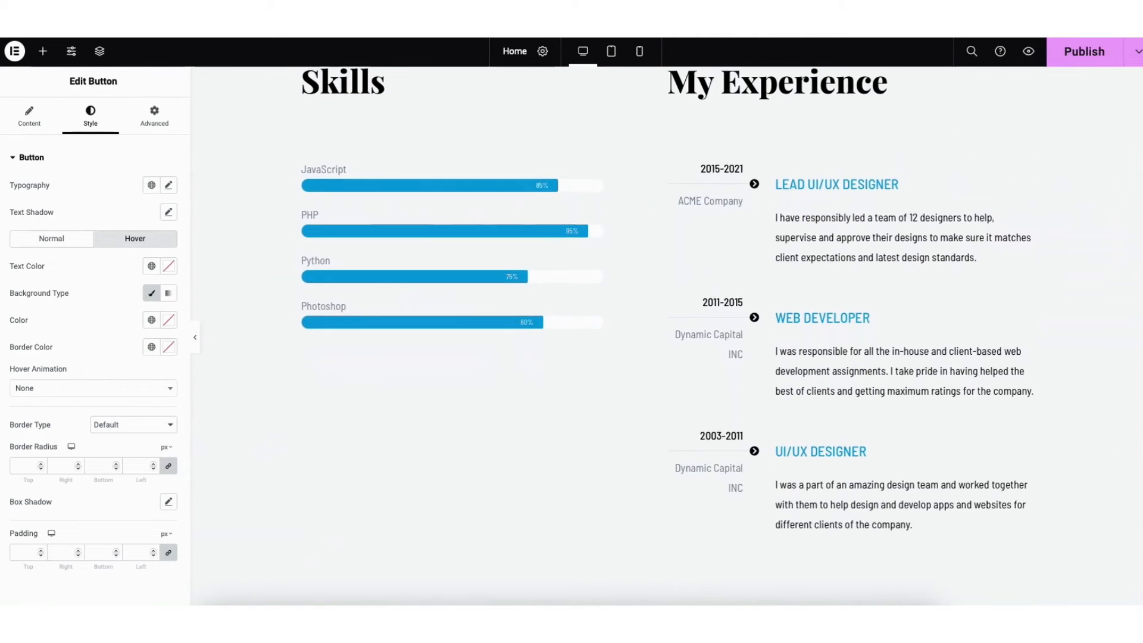
pyautogui.scroll(1, 667, 336)
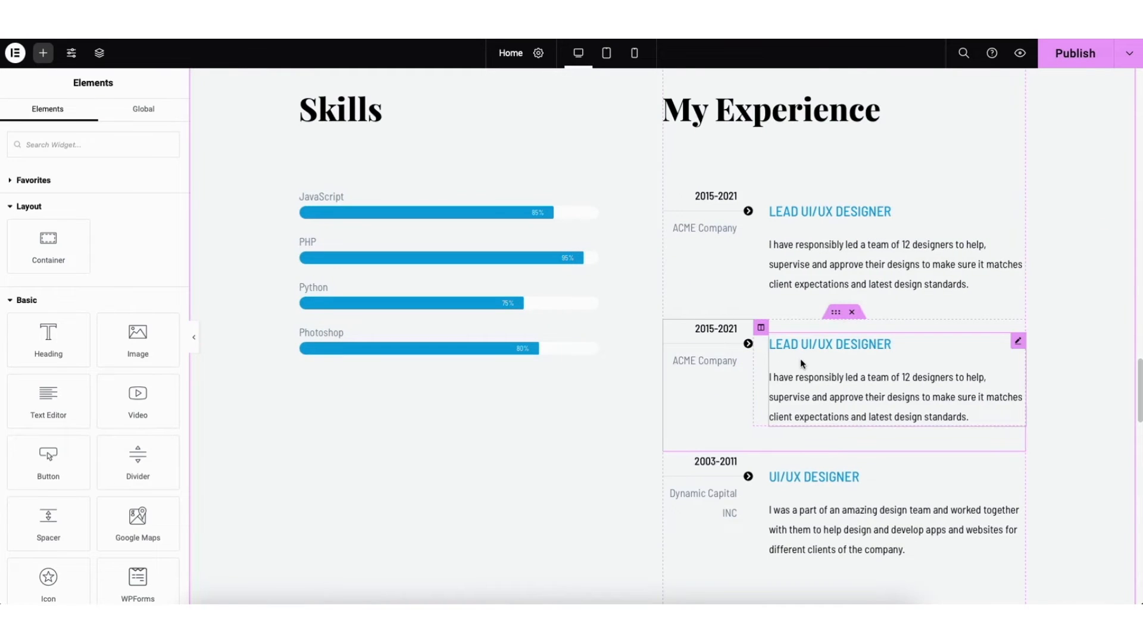
pyautogui.click(801, 362)
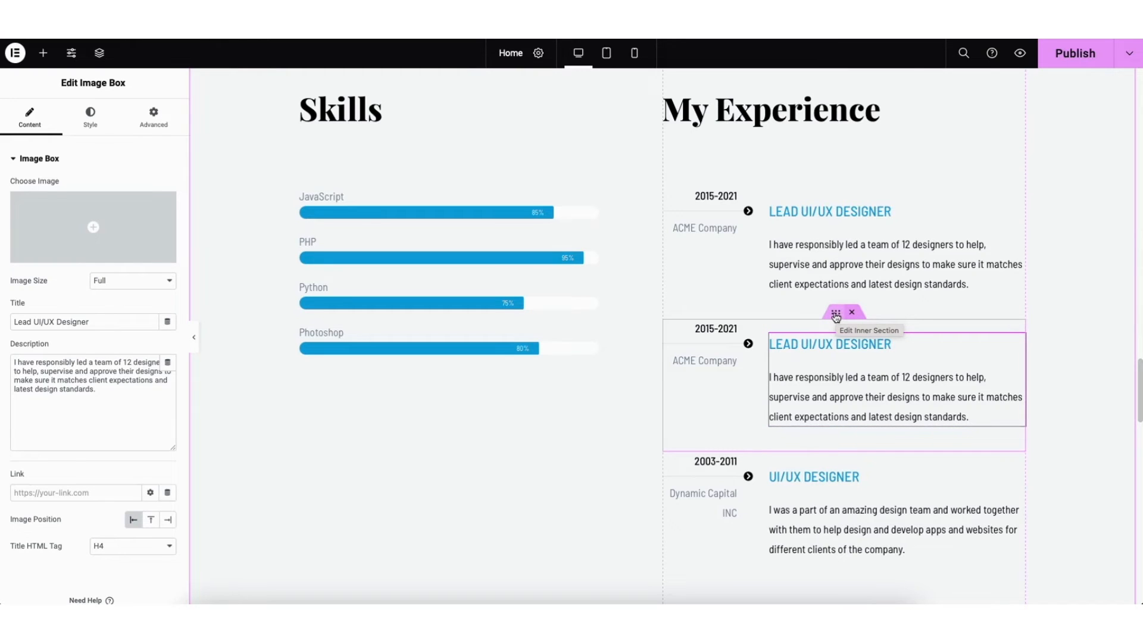
pyautogui.rightClick(835, 316)
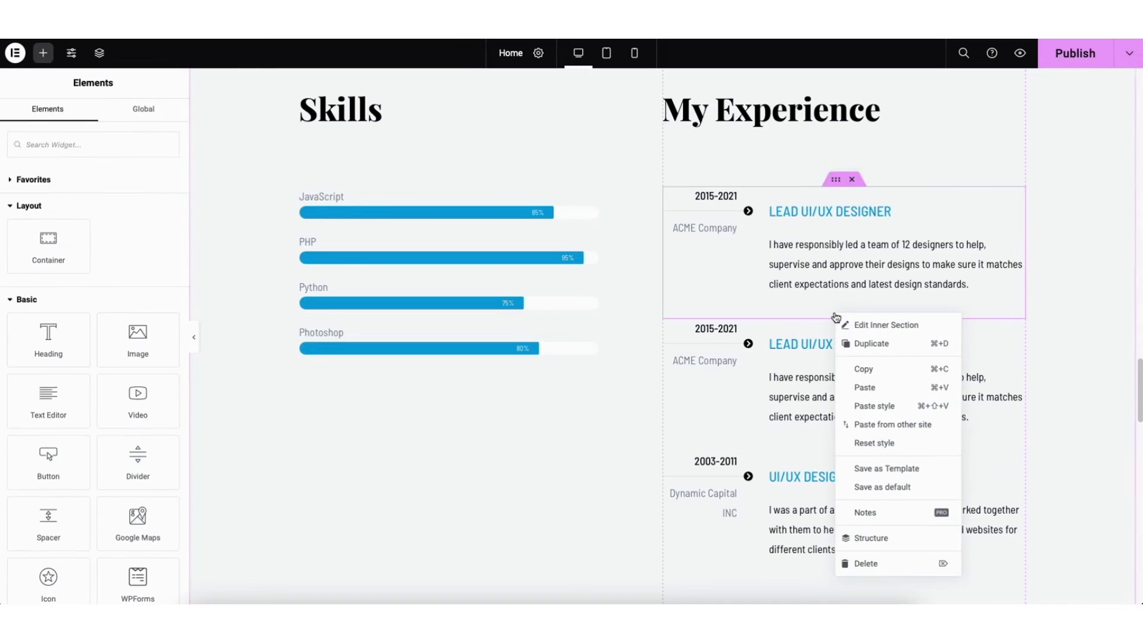
pyautogui.click(853, 342)
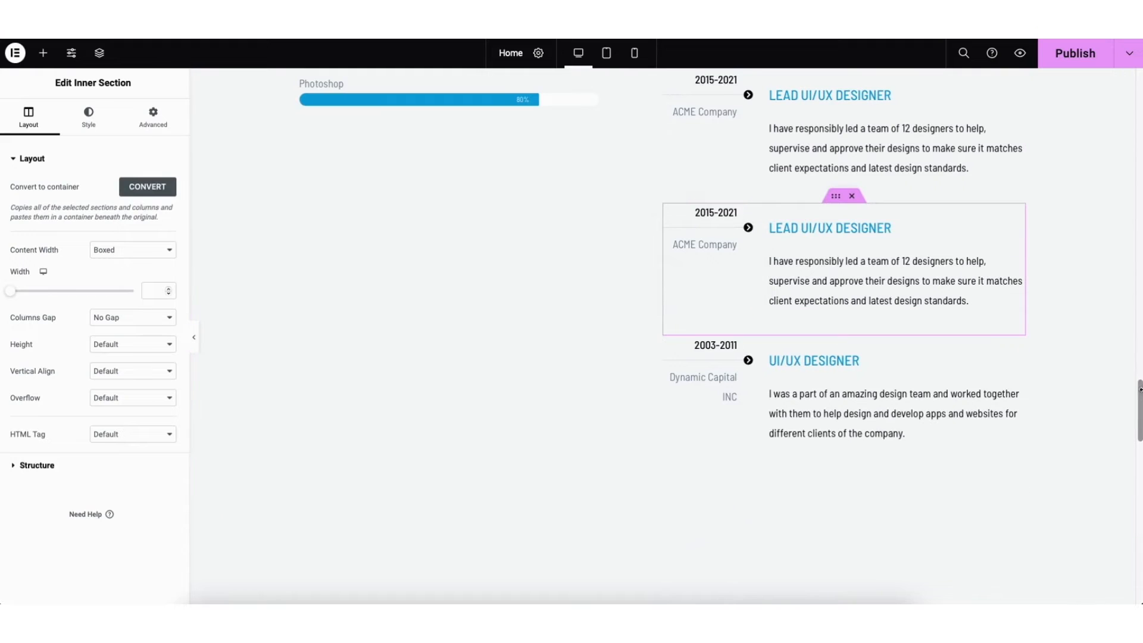
# Add a button below the last My Experience entry, label it "Download Resume" and center it
pyautogui.moveTo(1140, 399); pyautogui.dragTo(1139, 394)
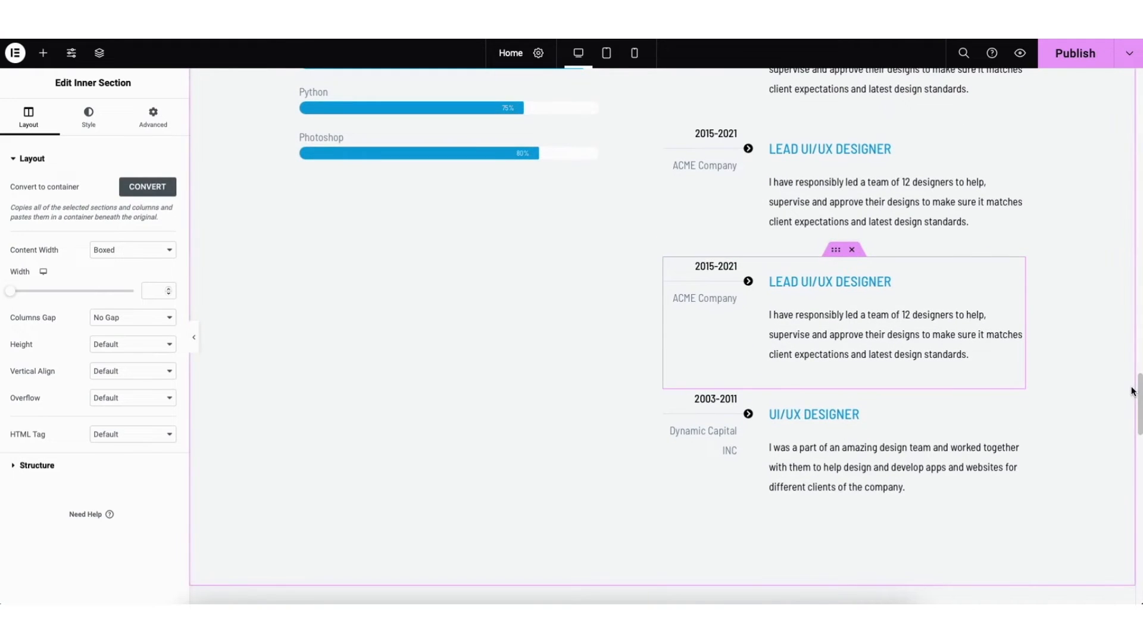
pyautogui.click(43, 53)
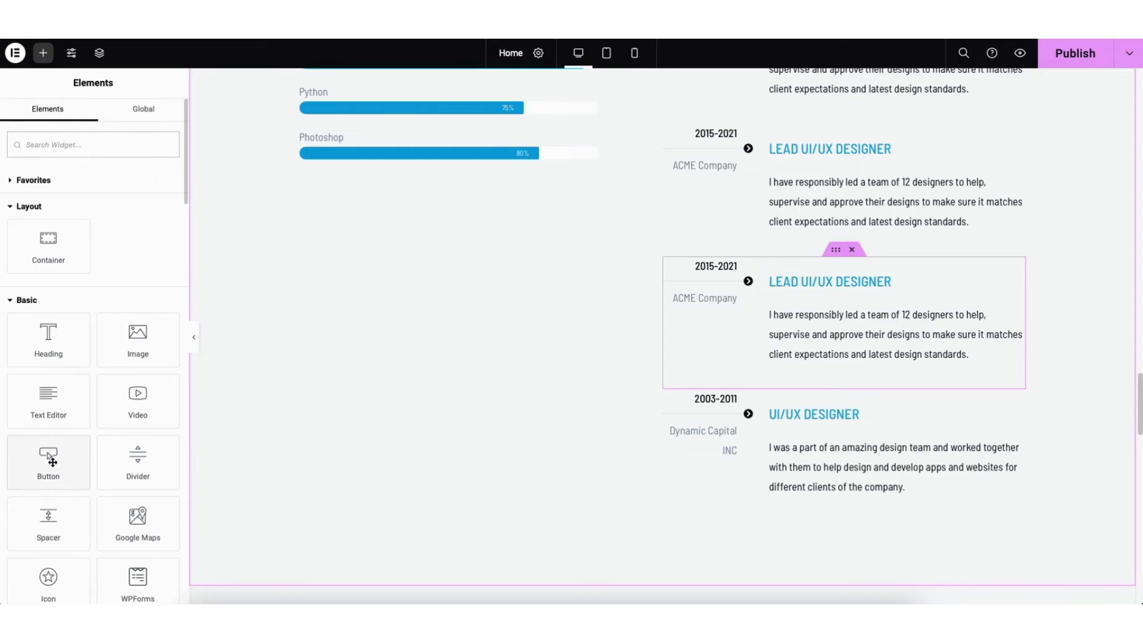
pyautogui.moveTo(53, 462); pyautogui.dragTo(833, 510)
pyautogui.moveTo(132, 212); pyautogui.dragTo(84, 209)
pyautogui.write('D')
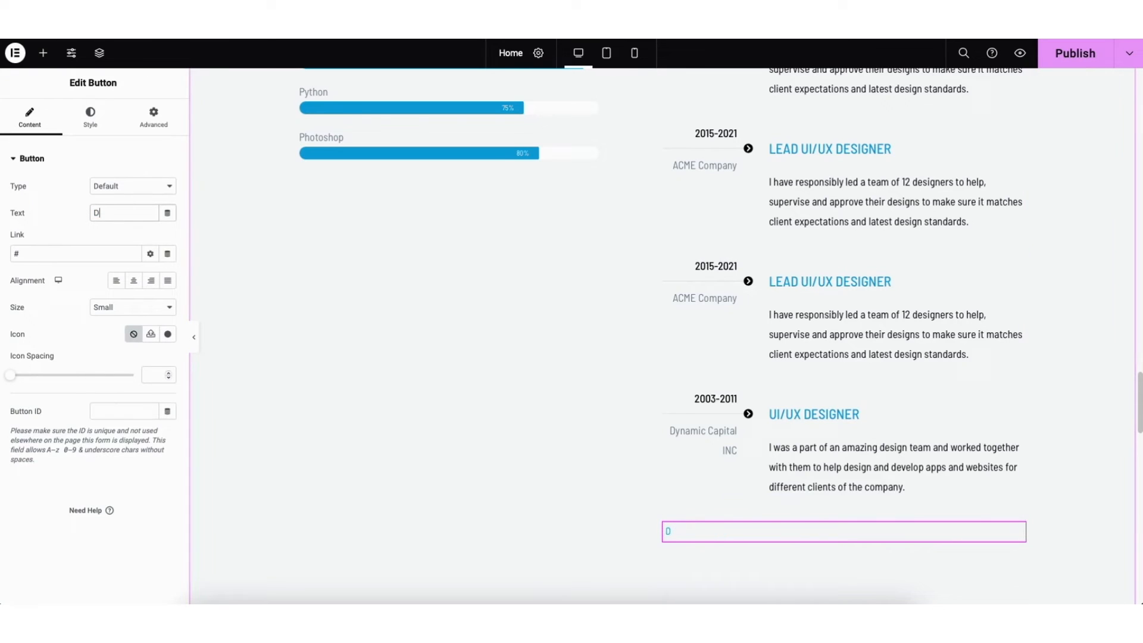
pyautogui.write('ownload Resume')
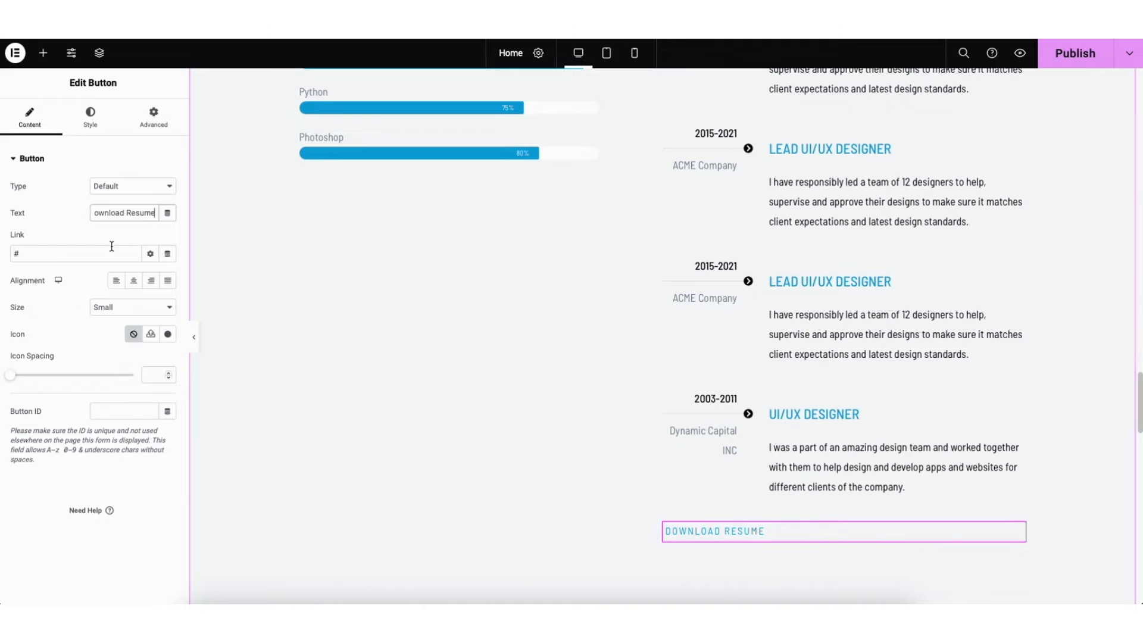
pyautogui.click(134, 281)
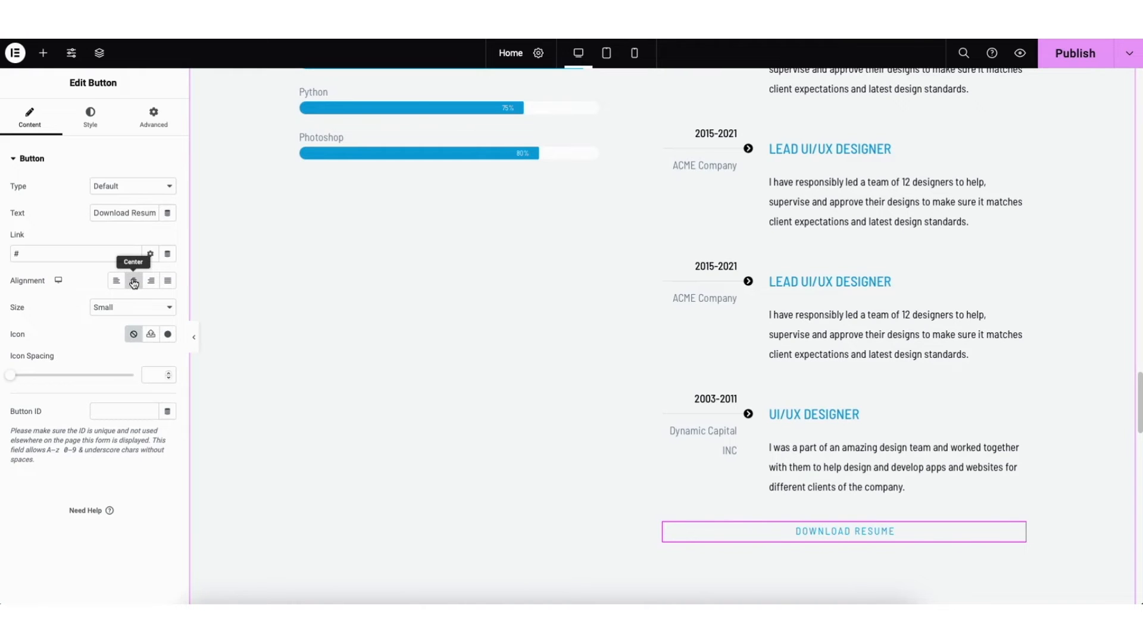
# Find the outlined File pdf icon by filtering for "pdf" and insert it into the Download Resume button
pyautogui.click(169, 335)
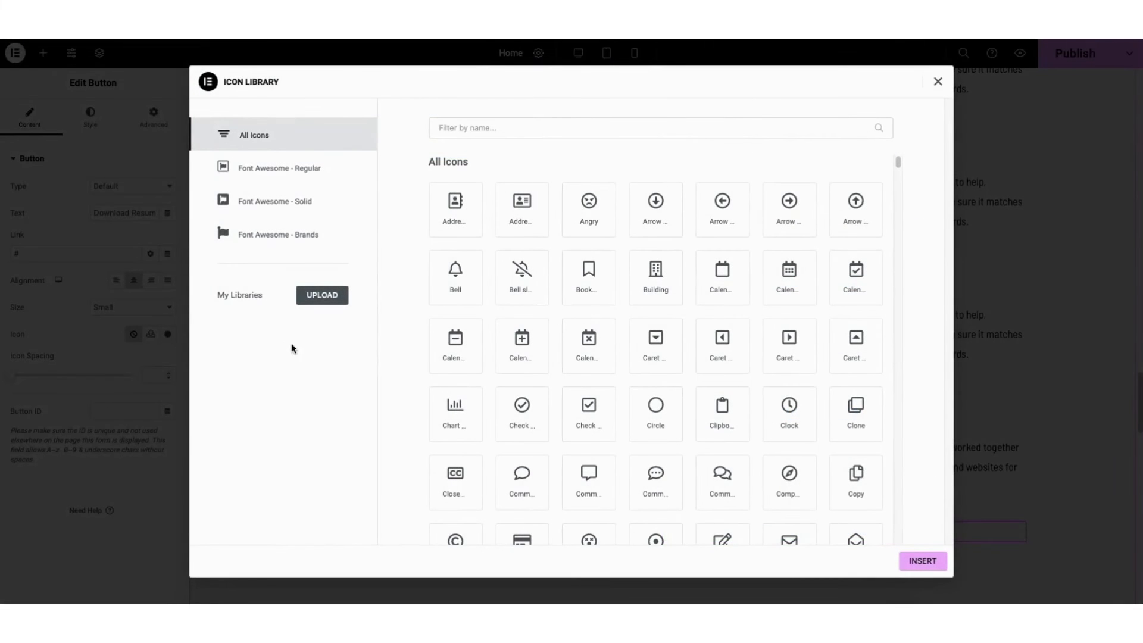
pyautogui.click(486, 128)
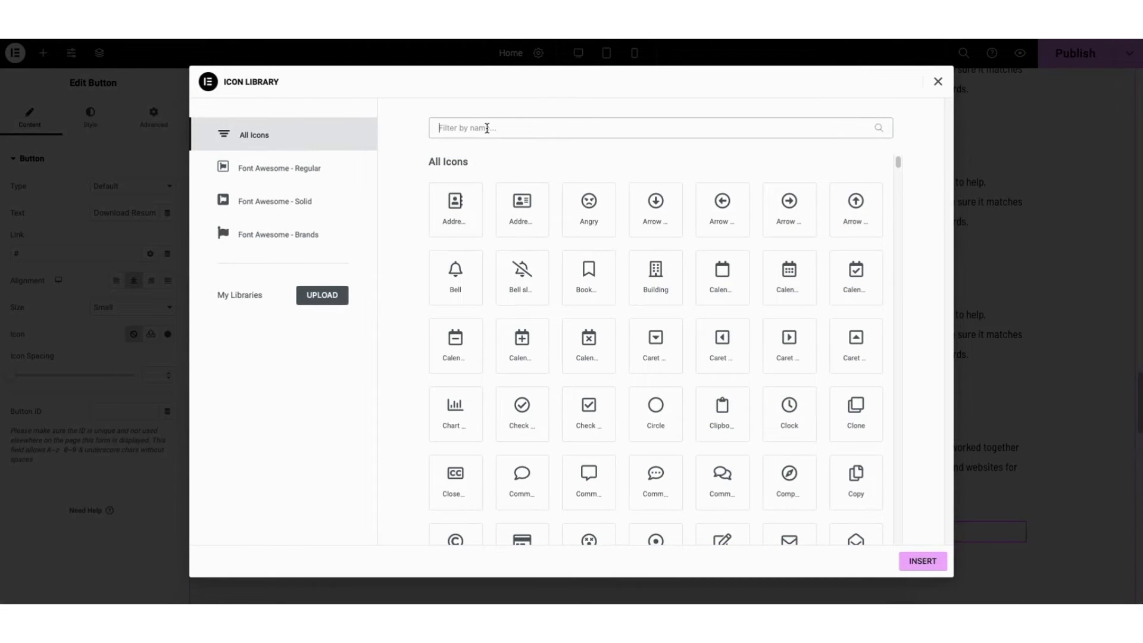
pyautogui.write('pdf')
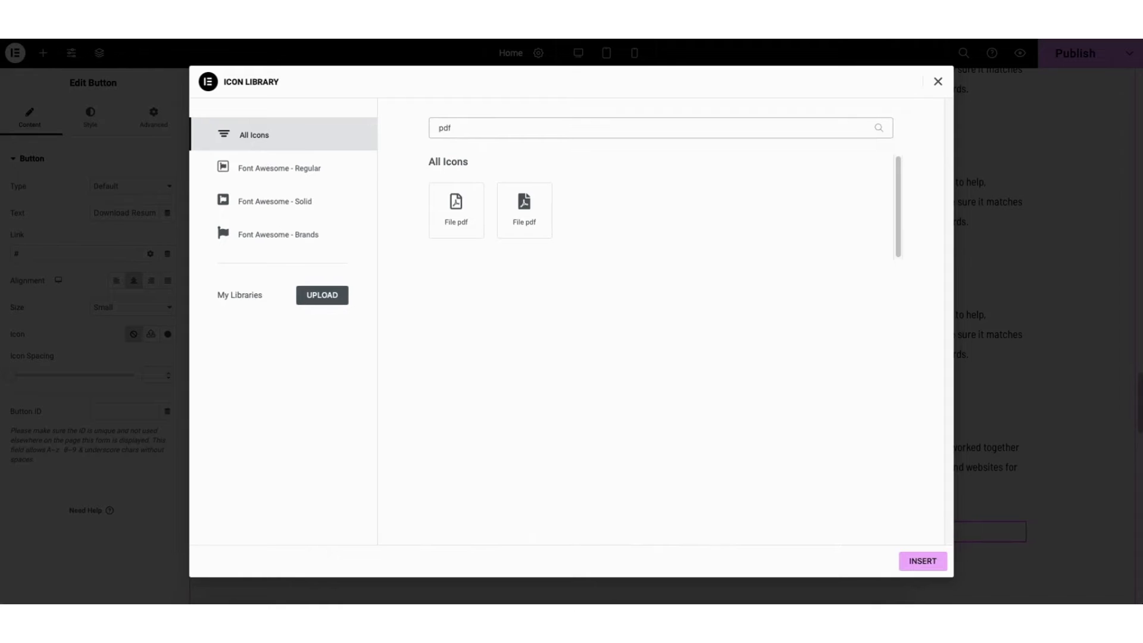
pyautogui.click(456, 216)
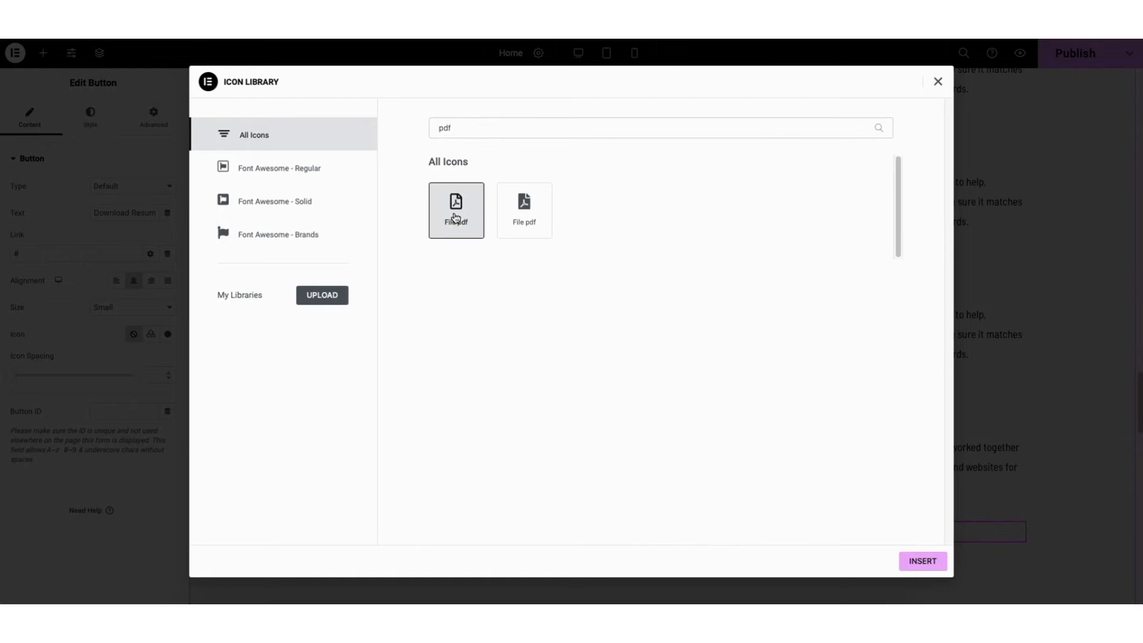
pyautogui.click(910, 563)
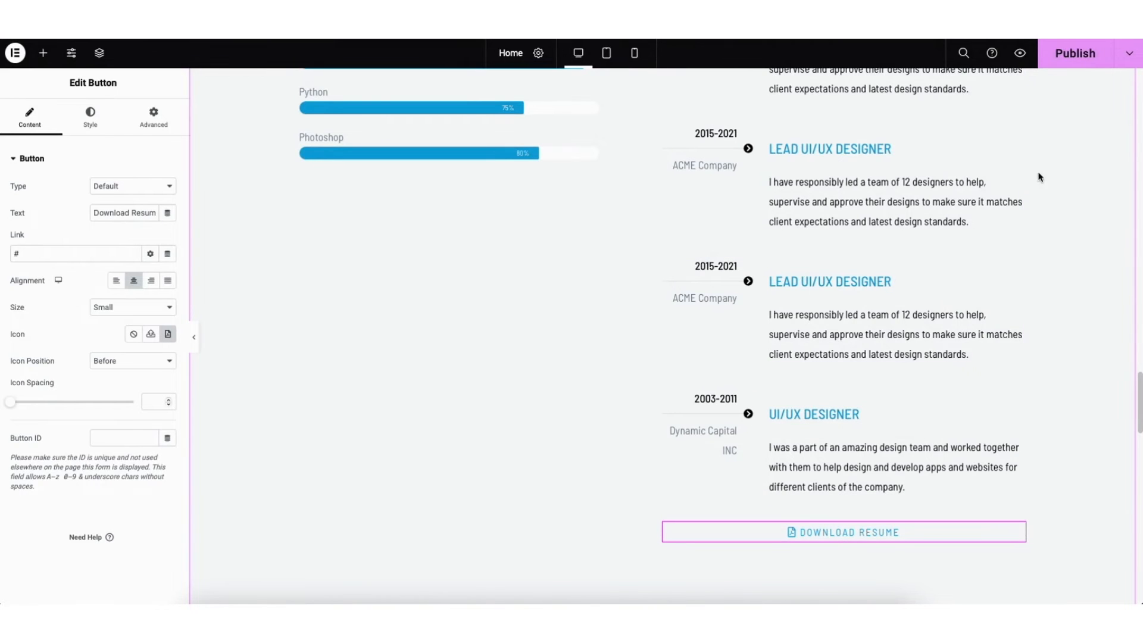
# Save the home page as a draft and preview the changes
pyautogui.click(1126, 58)
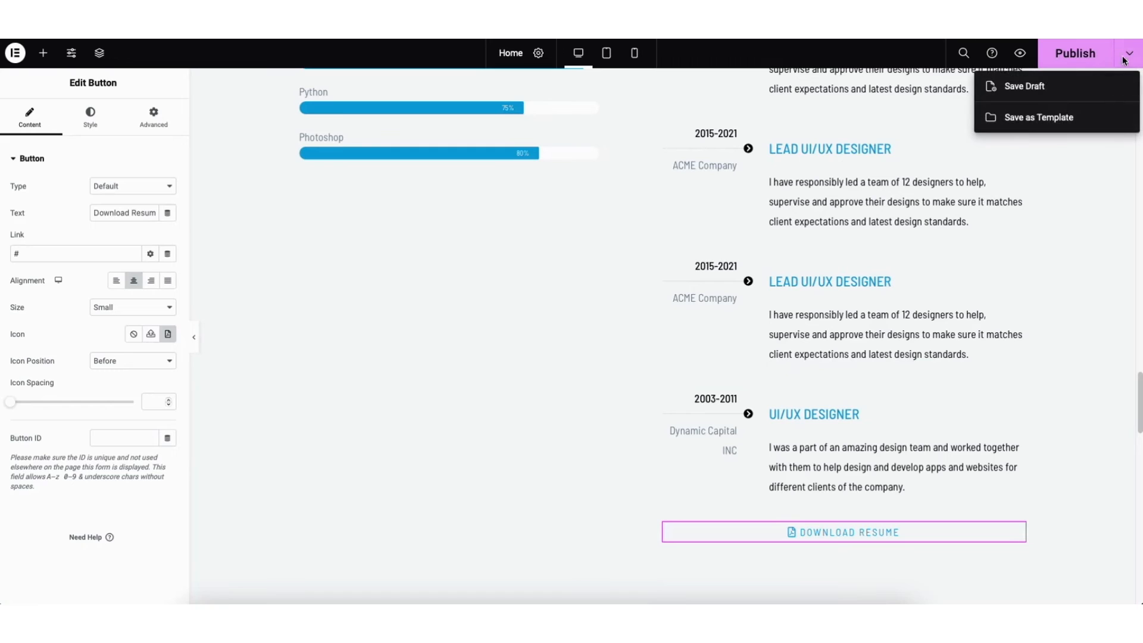
pyautogui.click(1033, 89)
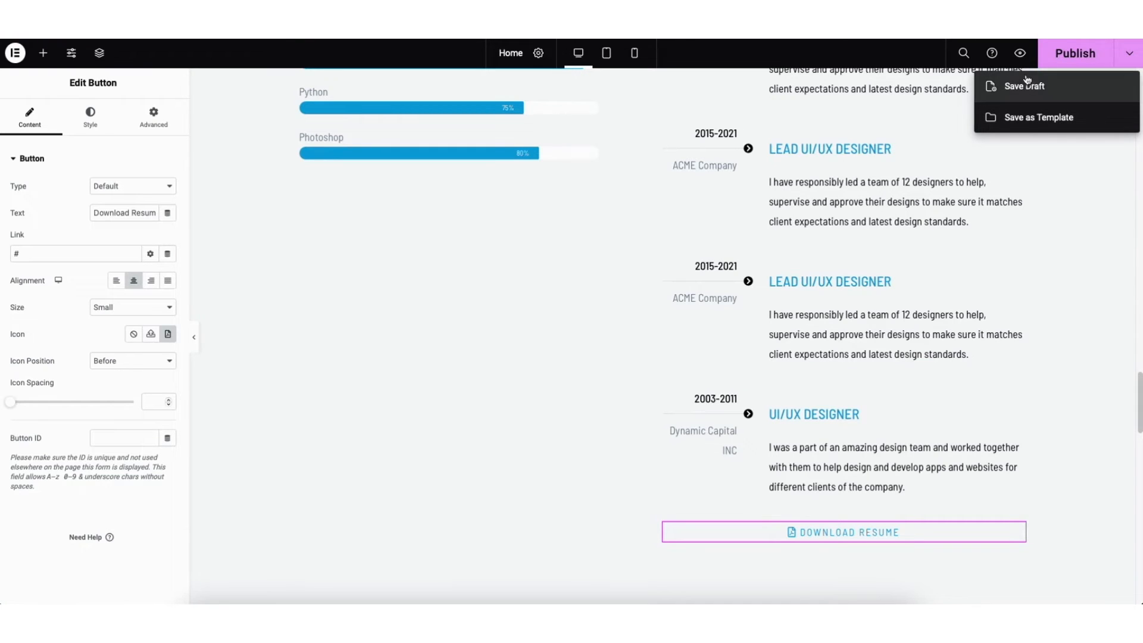
pyautogui.click(1019, 55)
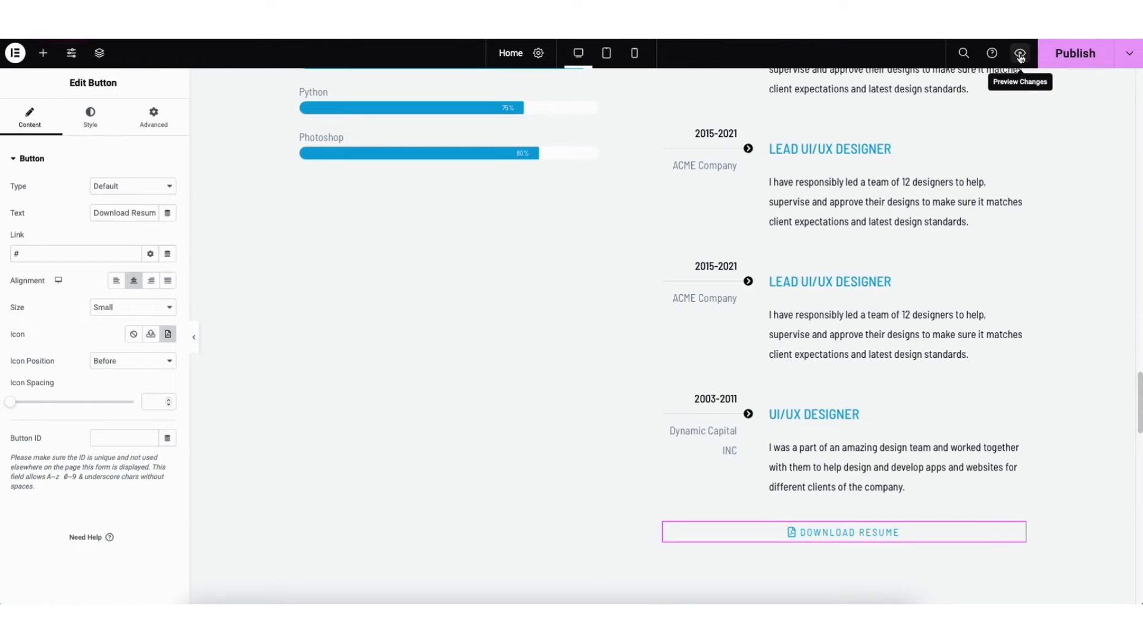
pyautogui.click(1020, 55)
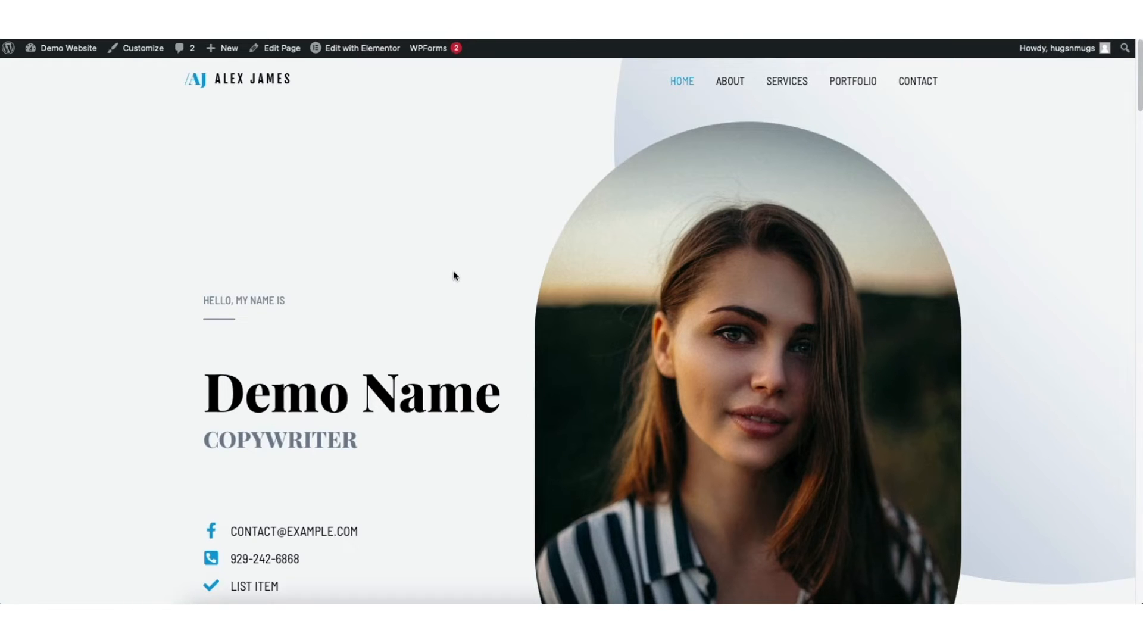
# Go to the WordPress dashboard and upload the Gold-Minimalist-Professional-Business-Analyst-Resume PDF to the media library
pyautogui.moveTo(49, 56)
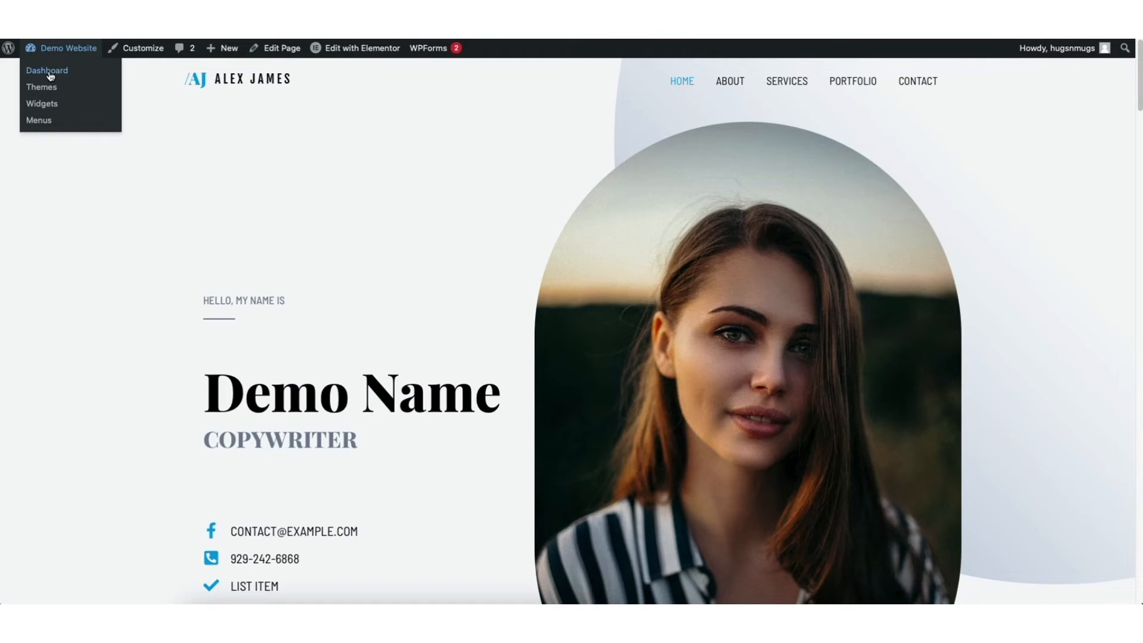
pyautogui.click(49, 72)
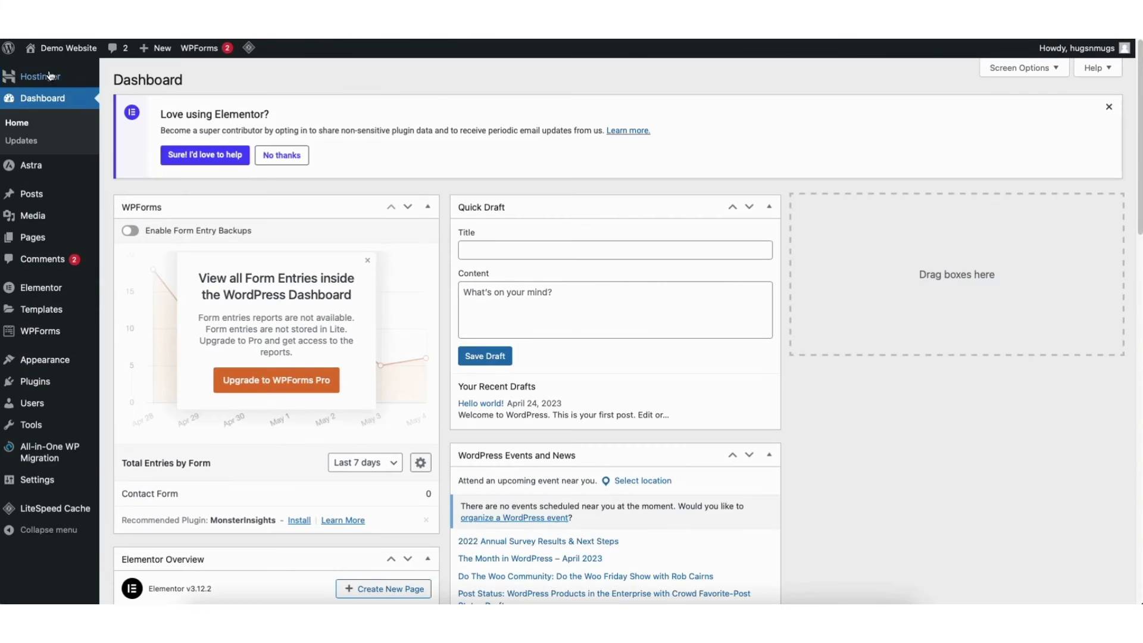
pyautogui.moveTo(36, 218)
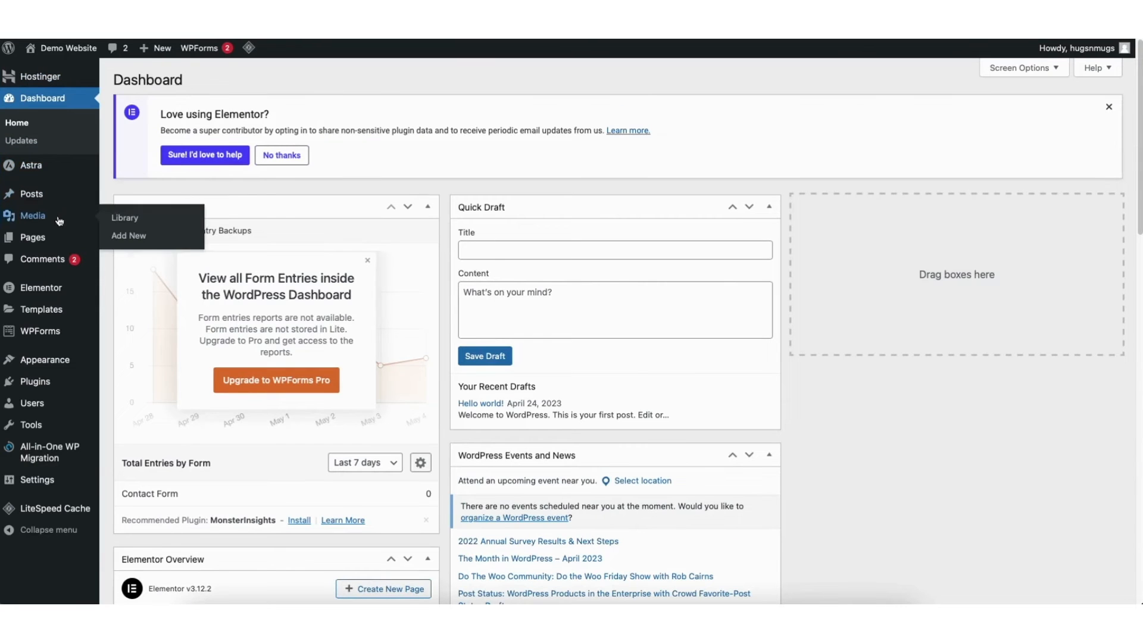
pyautogui.click(36, 217)
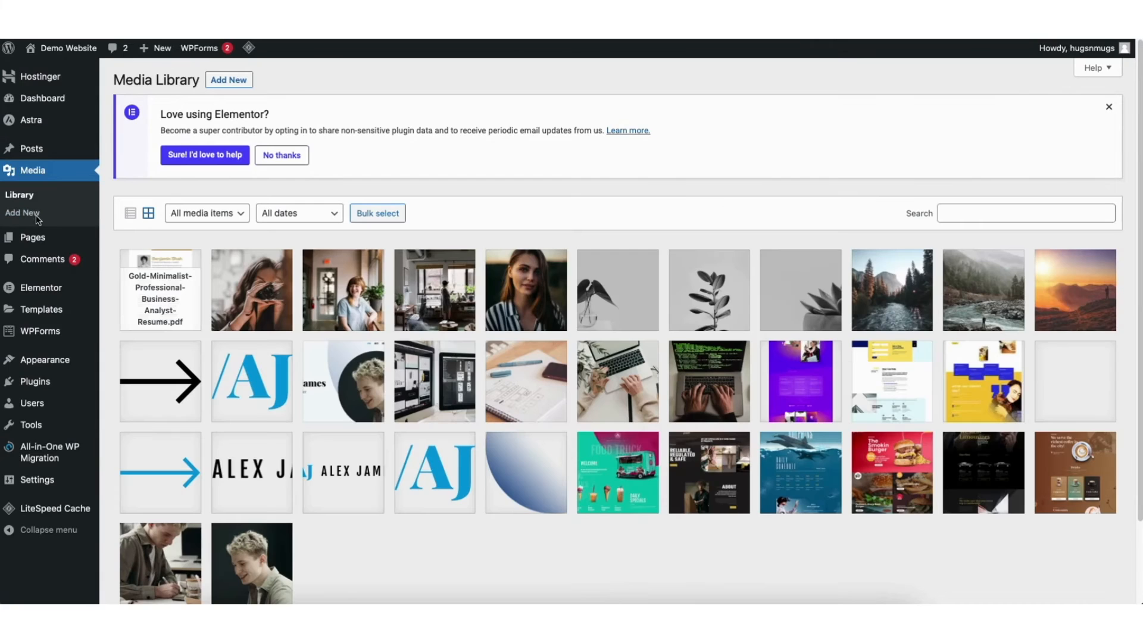
pyautogui.click(232, 81)
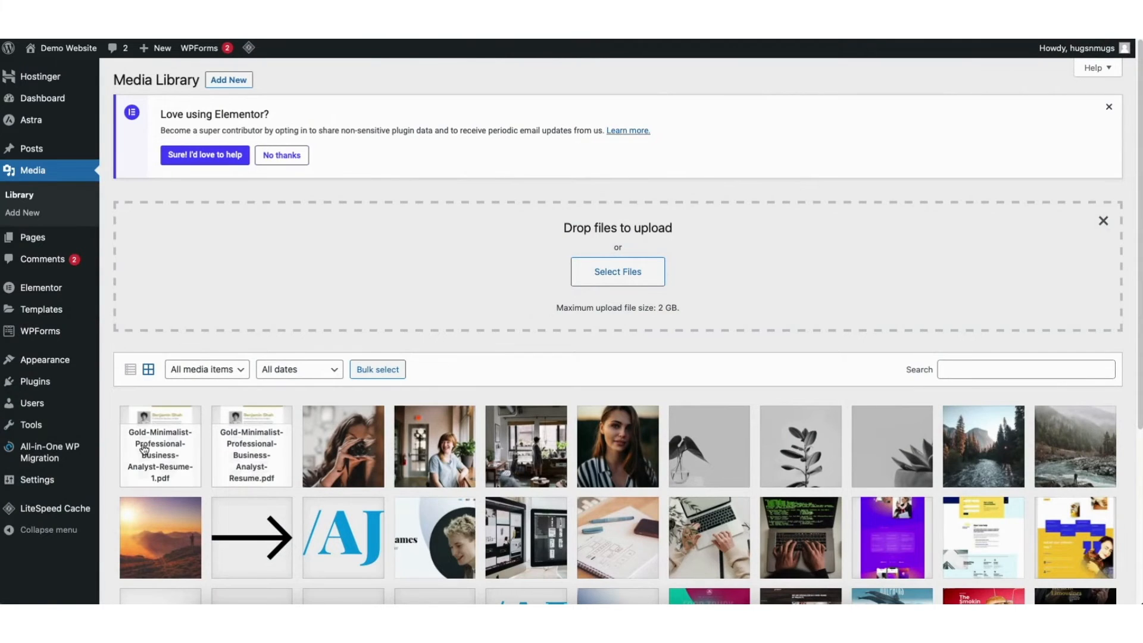
# Copy the newly uploaded resume PDF's file URL and use it as the Download Resume button's link in Elementor
pyautogui.click(154, 452)
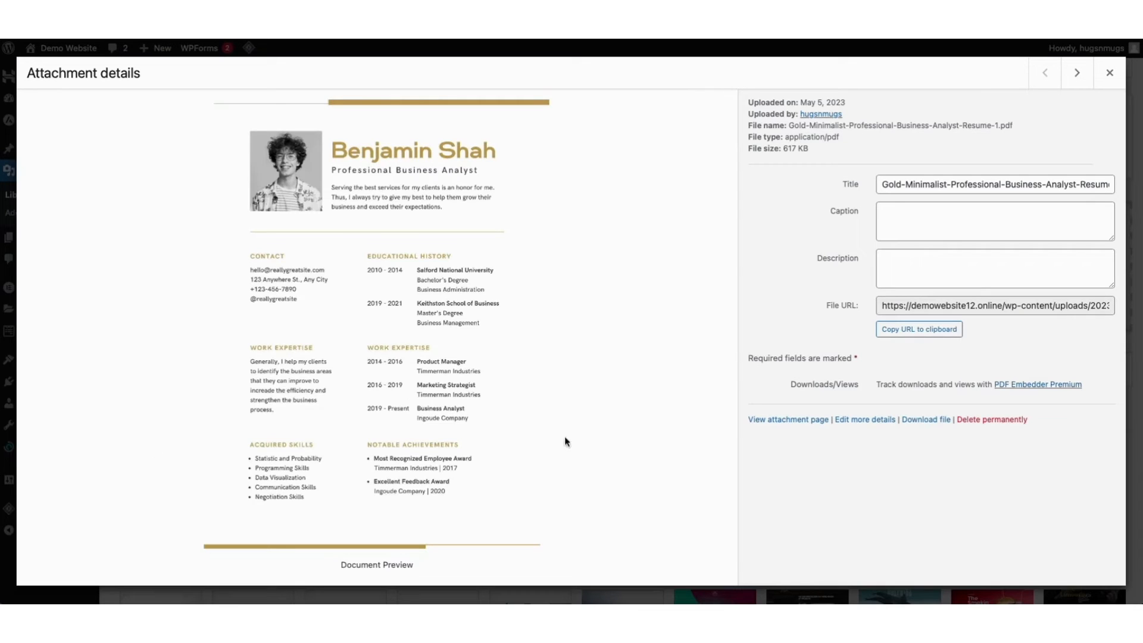
pyautogui.click(910, 333)
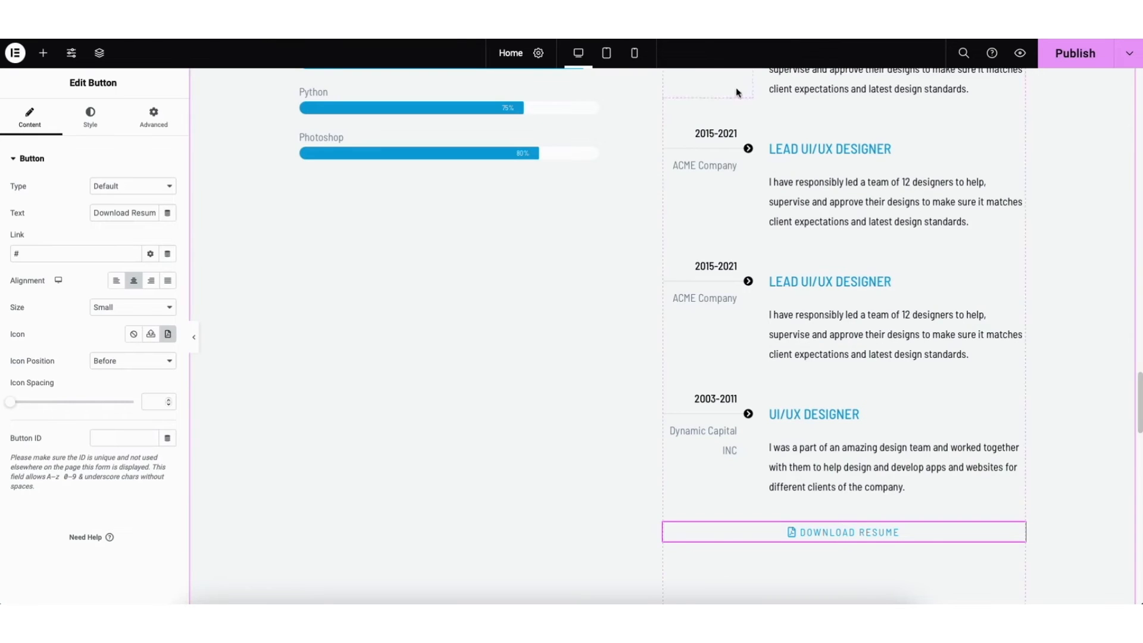
pyautogui.click(39, 253)
pyautogui.press('BackSpace')
pyautogui.hotkey('ctrl', 'v')
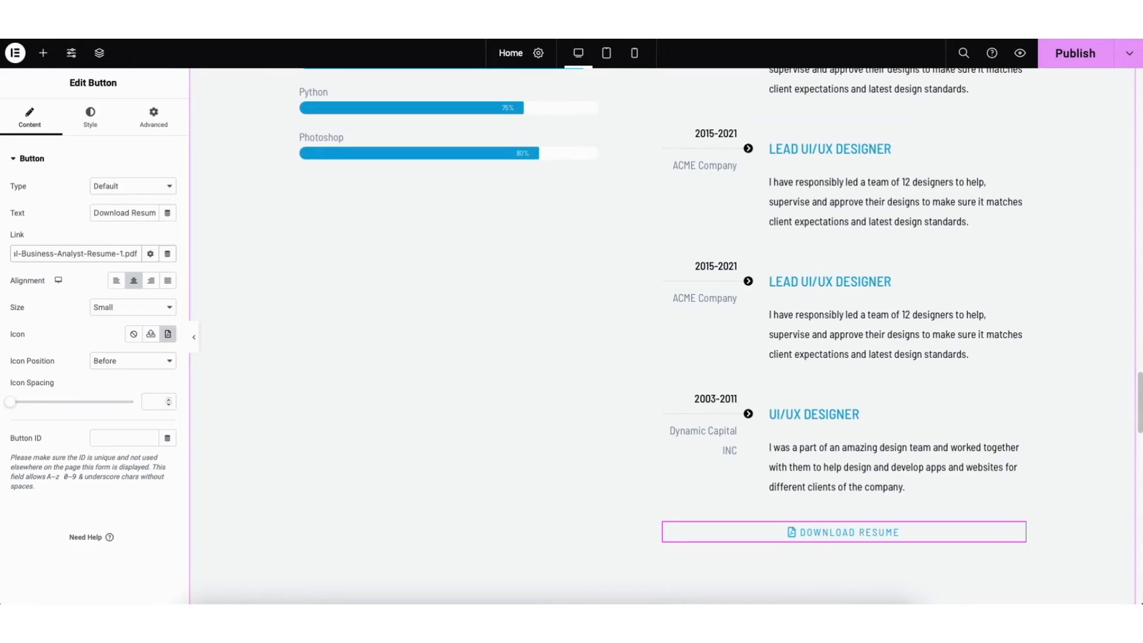
# Set the Download Resume button's link to open in a new window and add nofollow
pyautogui.click(150, 254)
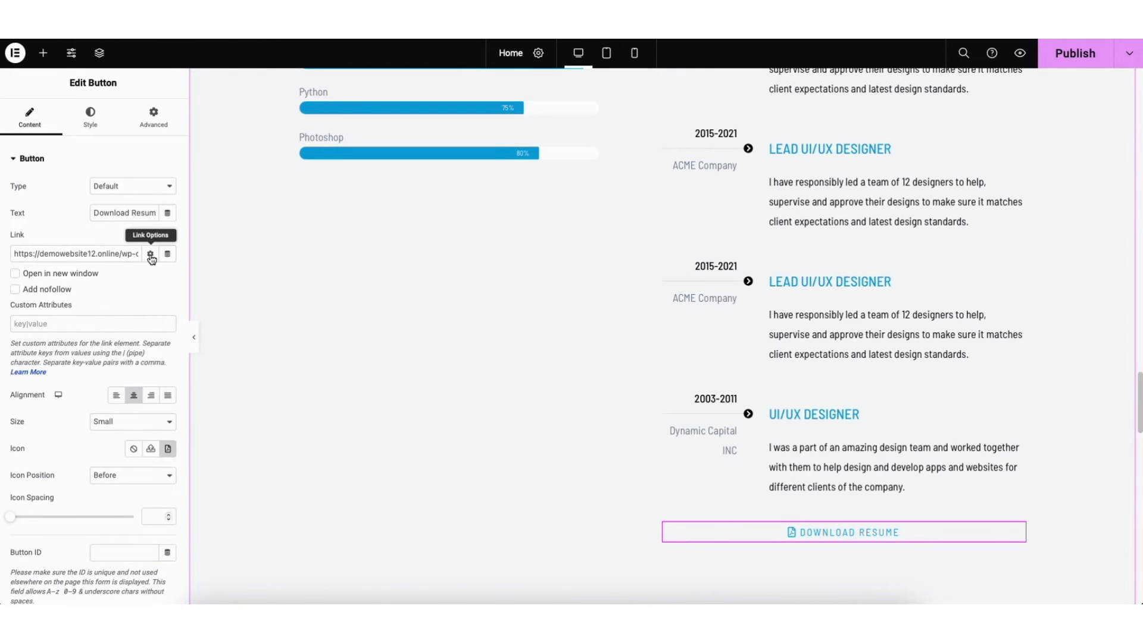
pyautogui.click(15, 273)
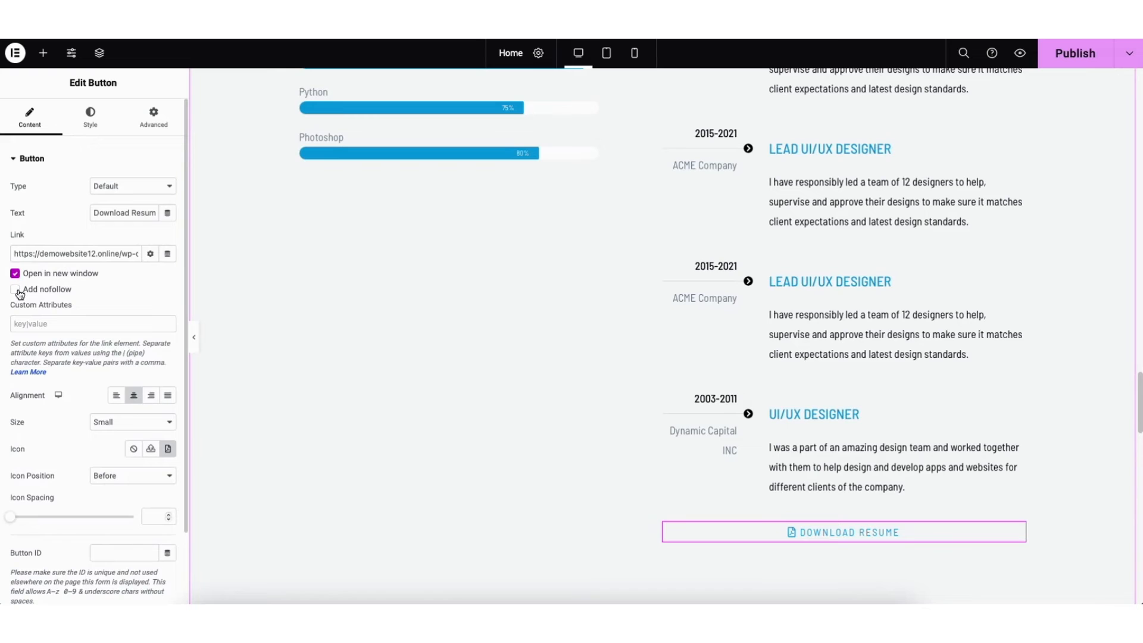
pyautogui.click(15, 290)
pyautogui.click(150, 254)
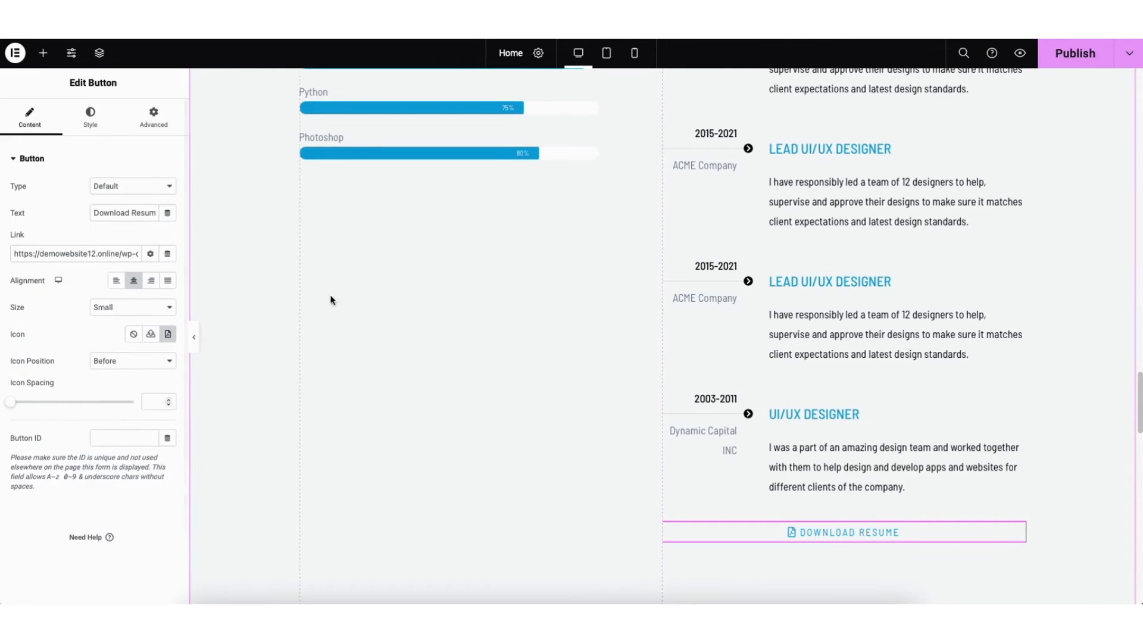
# Save the page with the linked resume button as a draft and open its preview
pyautogui.click(1130, 56)
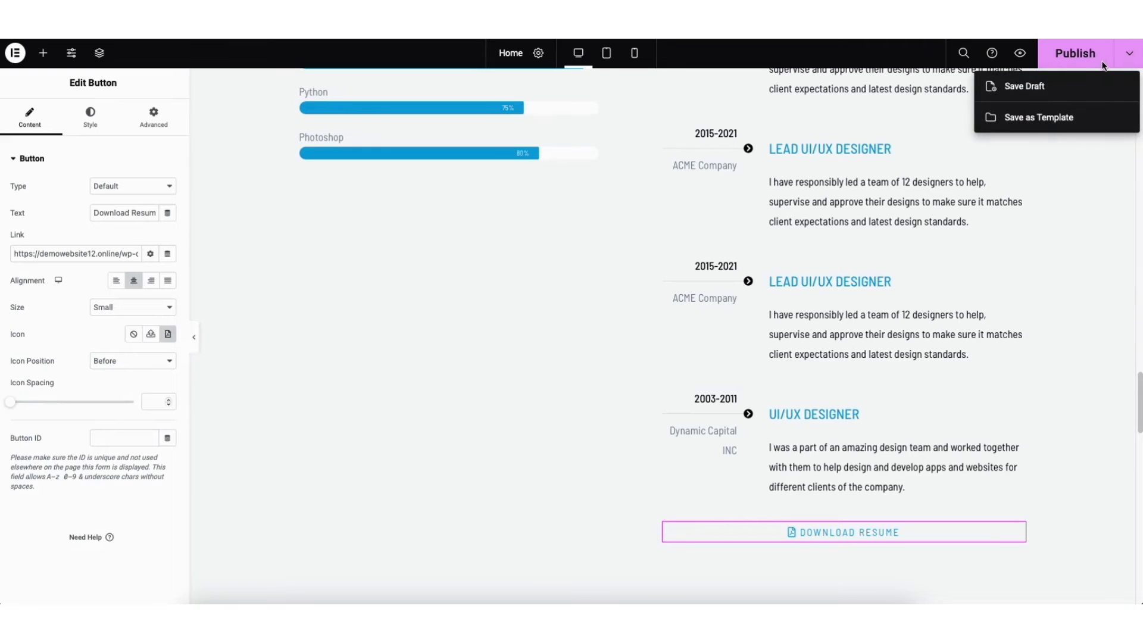
pyautogui.click(1022, 88)
pyautogui.click(1019, 56)
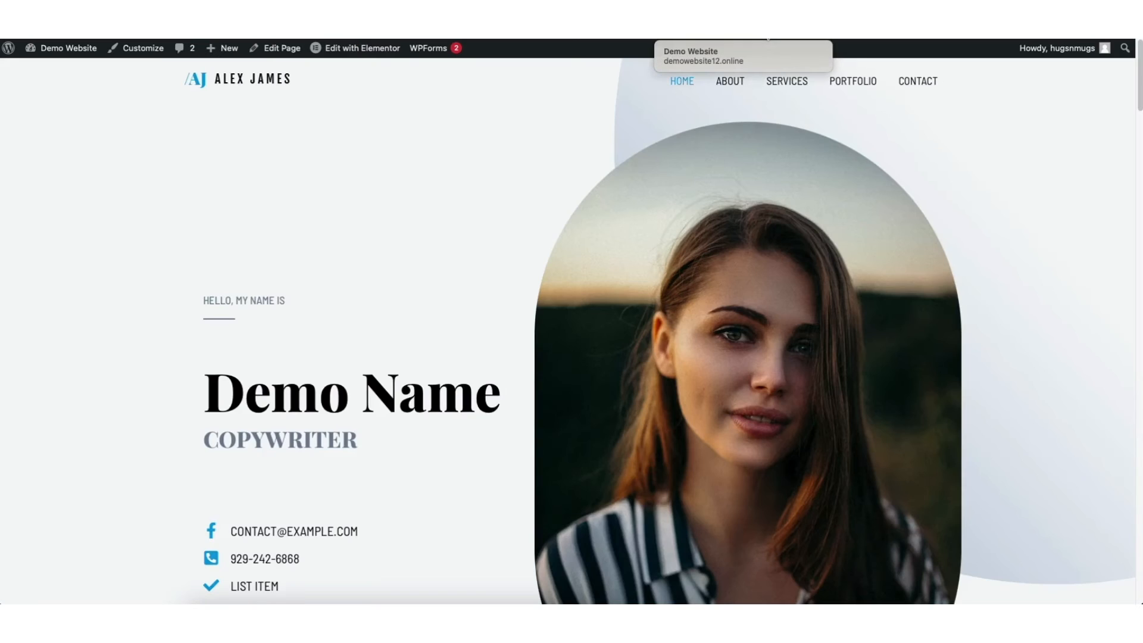
# Test the Download Resume button on the previewed page and look through the resume PDF it opens
pyautogui.moveTo(1139, 89); pyautogui.dragTo(1137, 419)
pyautogui.click(714, 449)
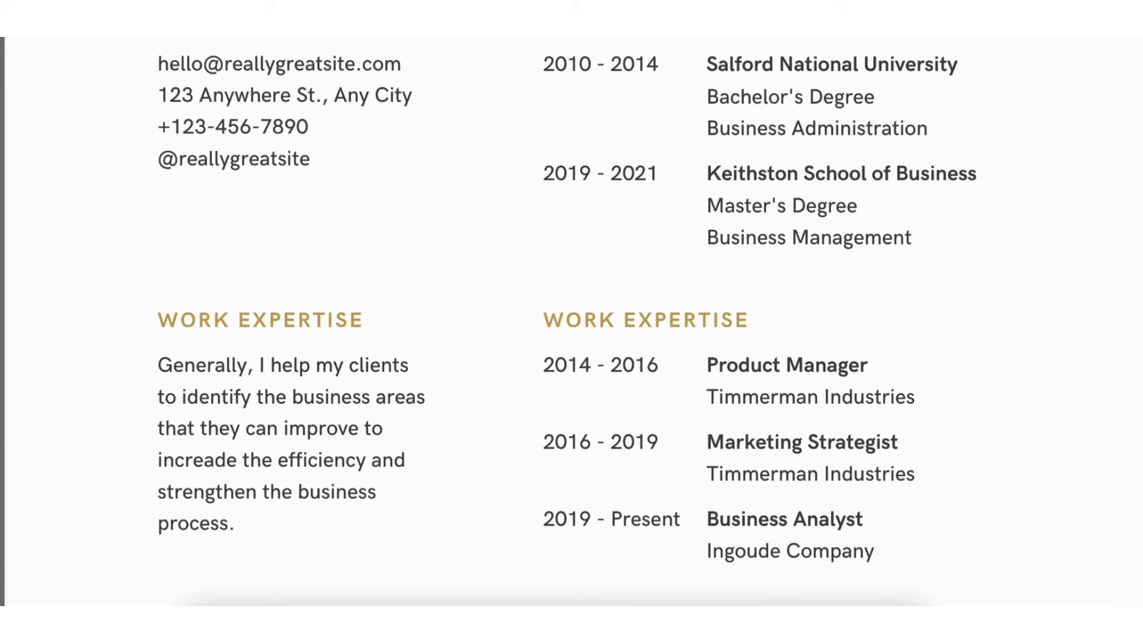
pyautogui.scroll(1, 572, 322)
pyautogui.scroll(7, 572, 322)
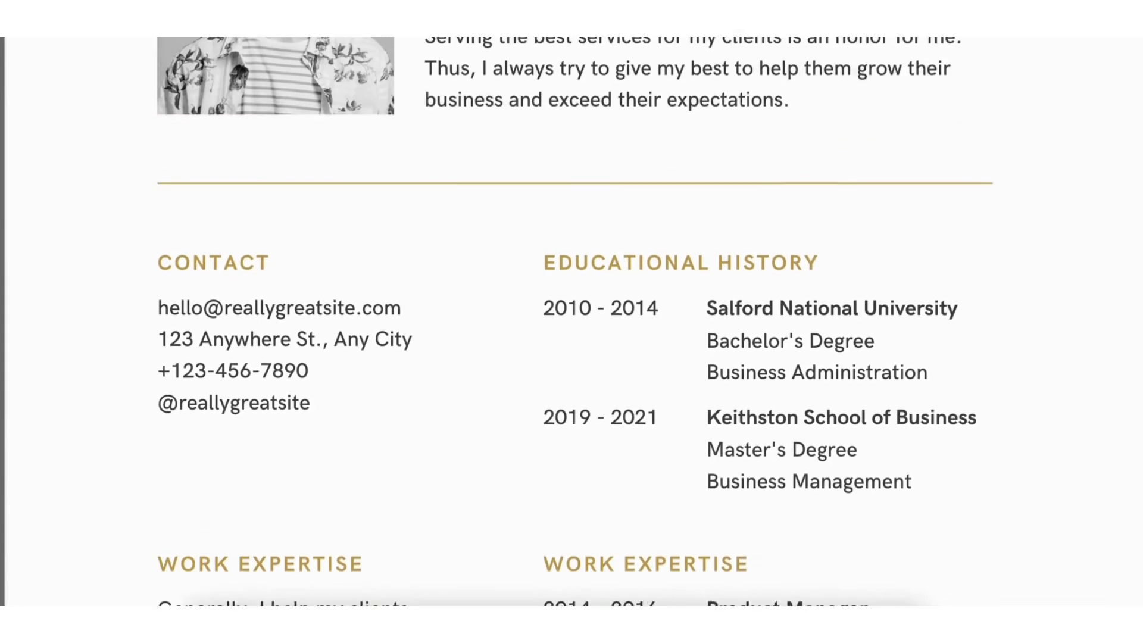
# Try out the resume PDF viewer's zoom, external opening and download options on the linked resume
pyautogui.scroll(1, 572, 321)
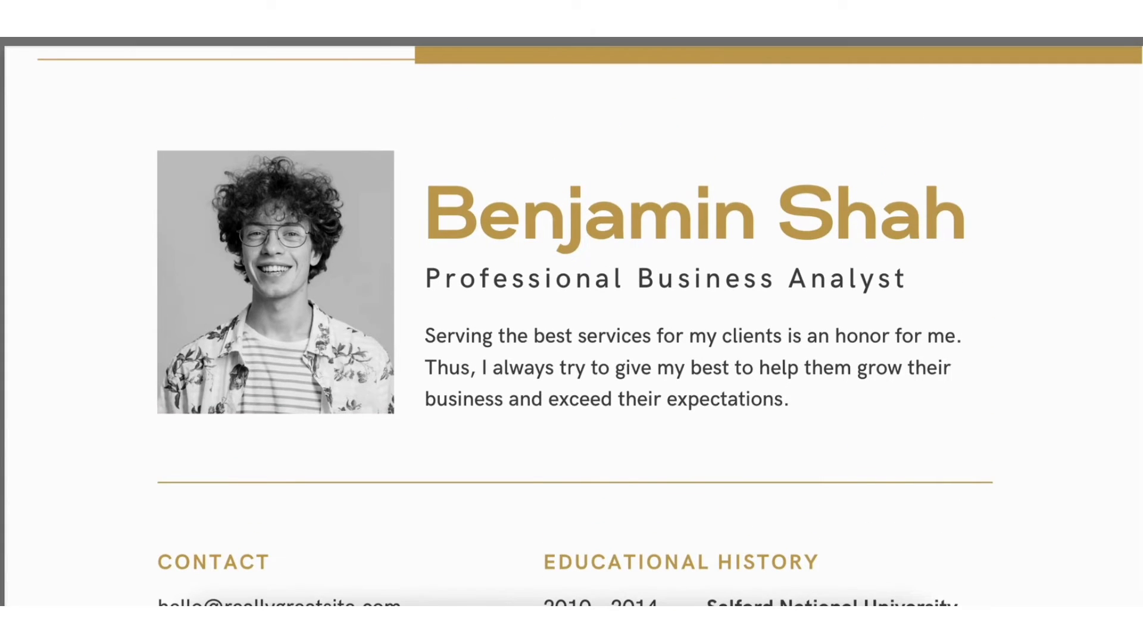
pyautogui.moveTo(586, 558)
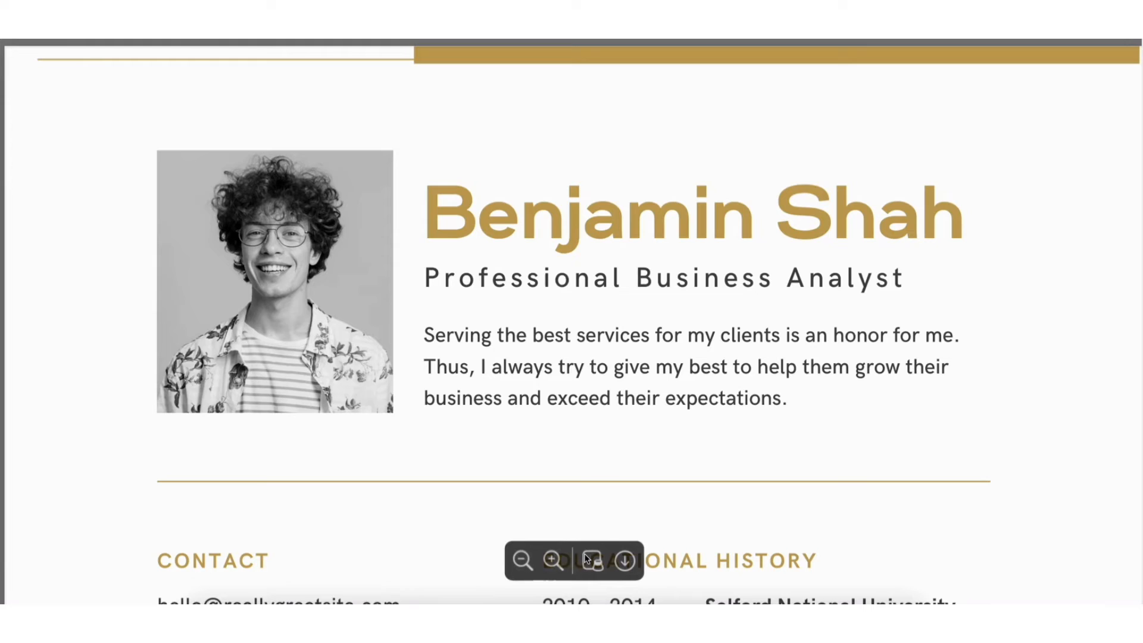
pyautogui.click(522, 560)
pyautogui.click(521, 559)
pyautogui.click(552, 561)
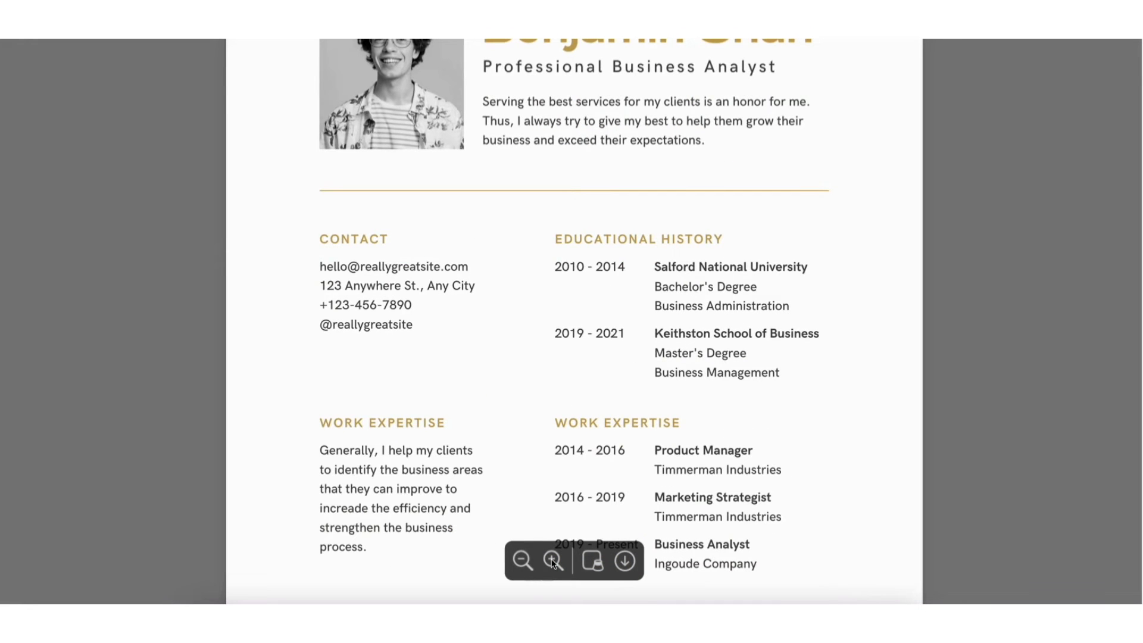
pyautogui.click(595, 564)
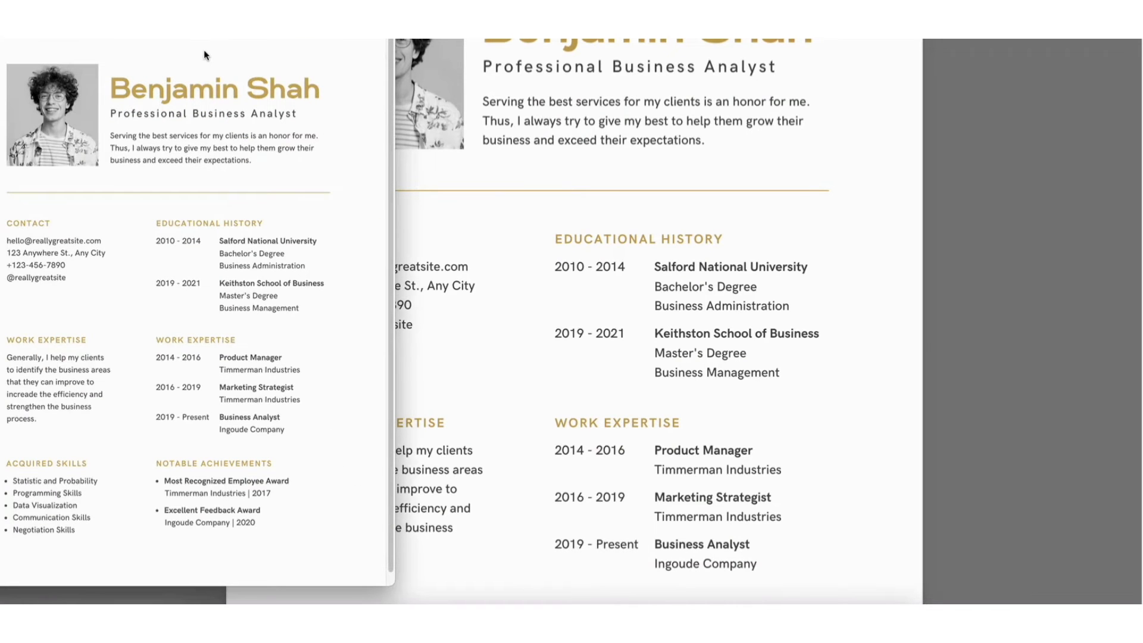
pyautogui.moveTo(645, 580)
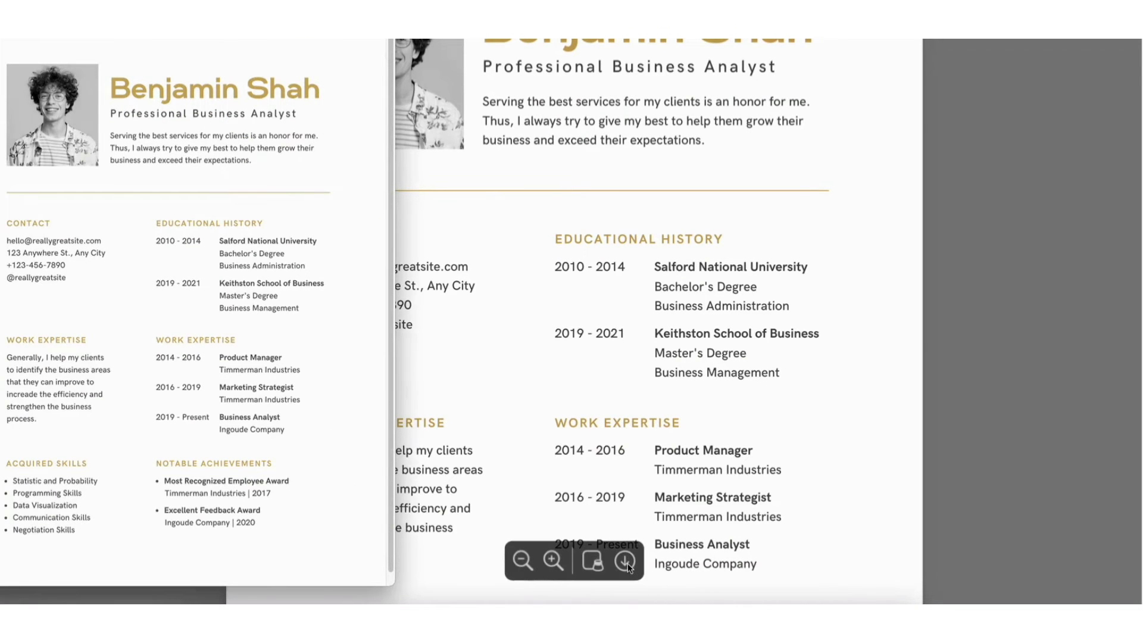
pyautogui.click(627, 564)
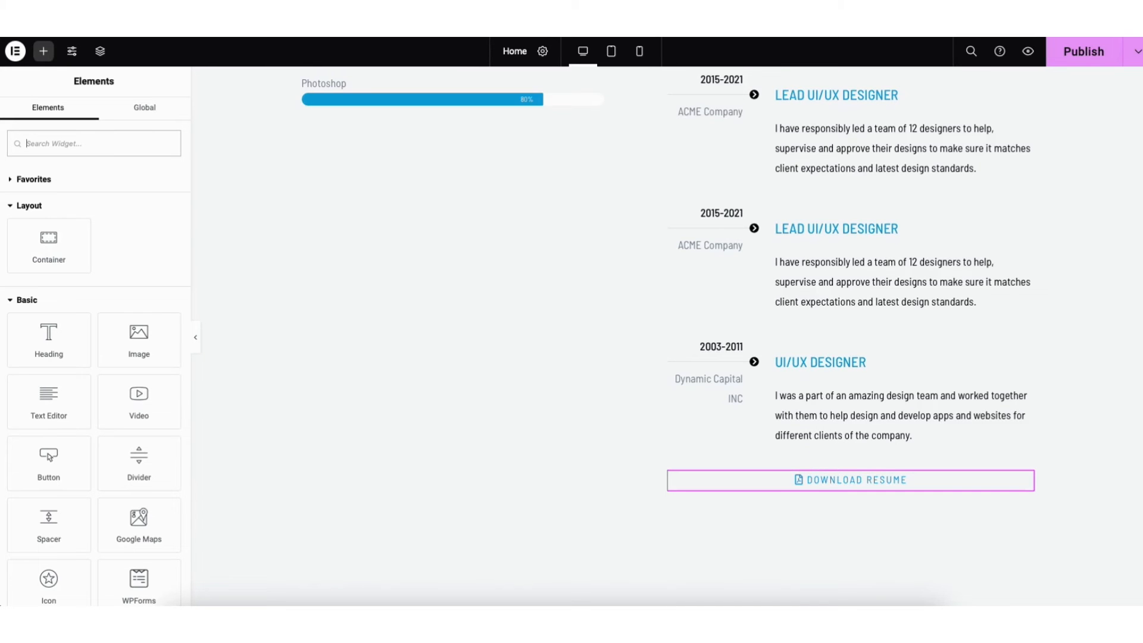
# Open the Portfolio gallery's image selection, check where additional images can be uploaded, and close it without changes
pyautogui.scroll(-10, 670, 337)
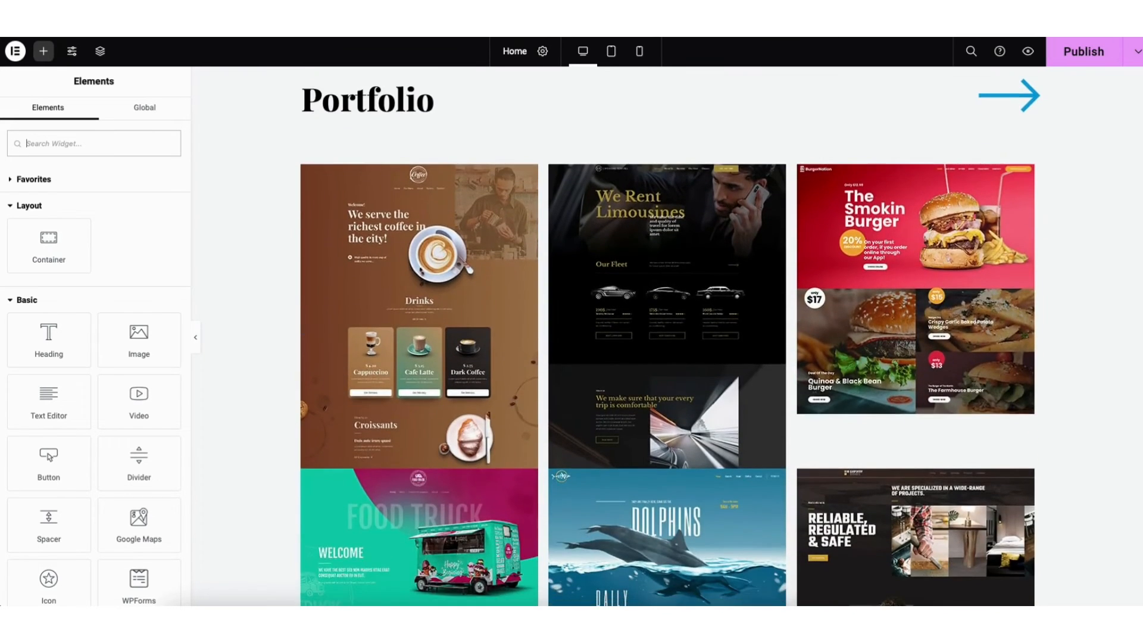
pyautogui.click(435, 349)
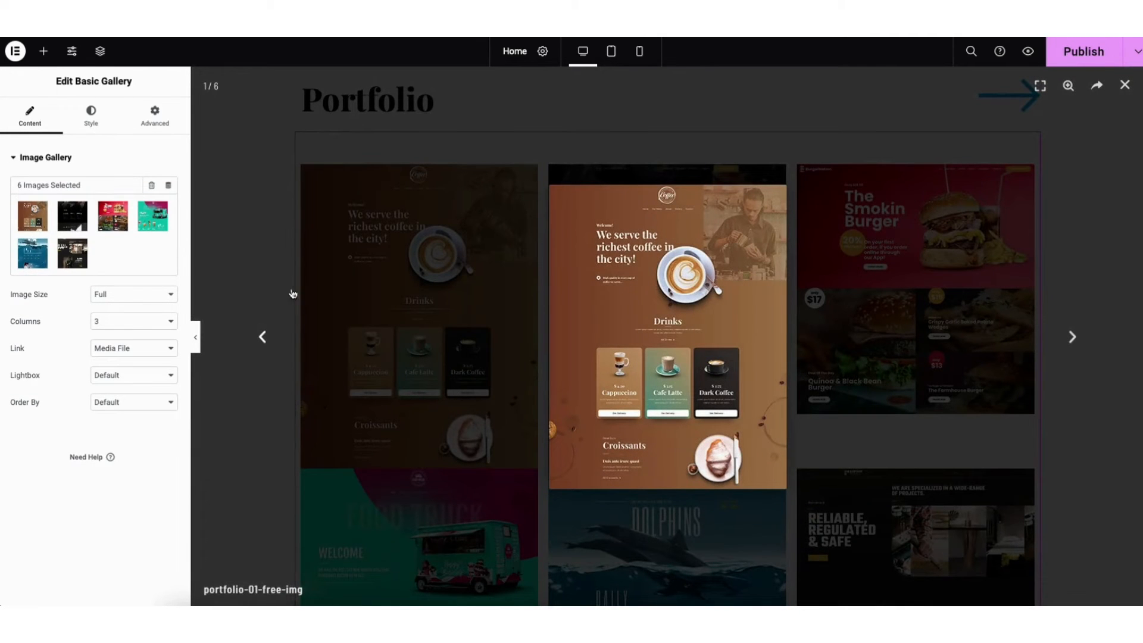
pyautogui.click(85, 246)
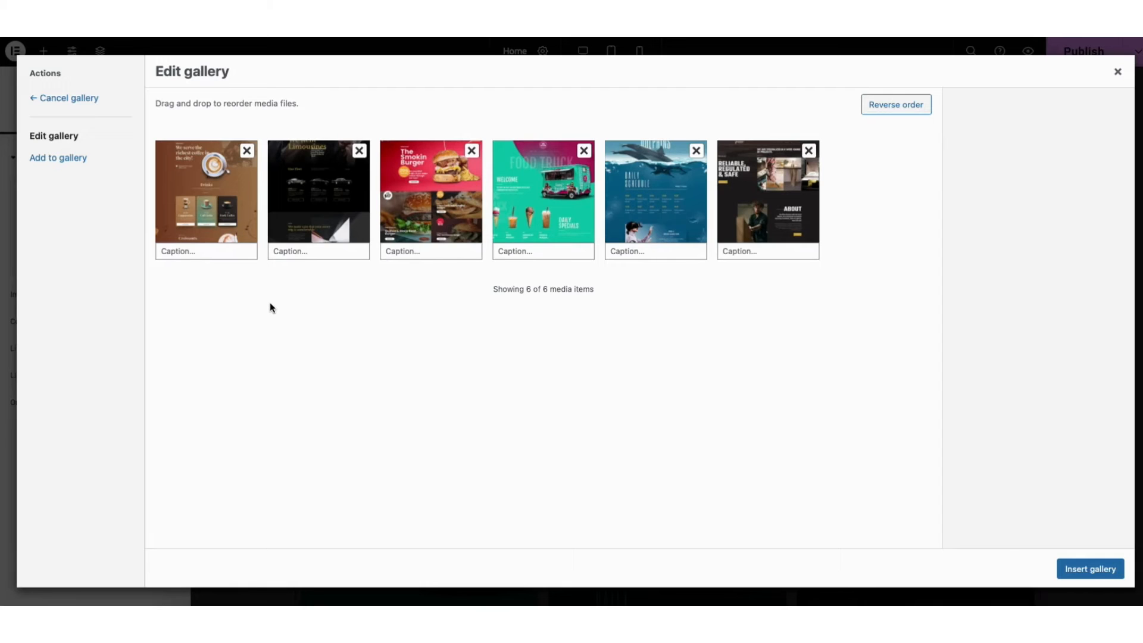
pyautogui.click(74, 159)
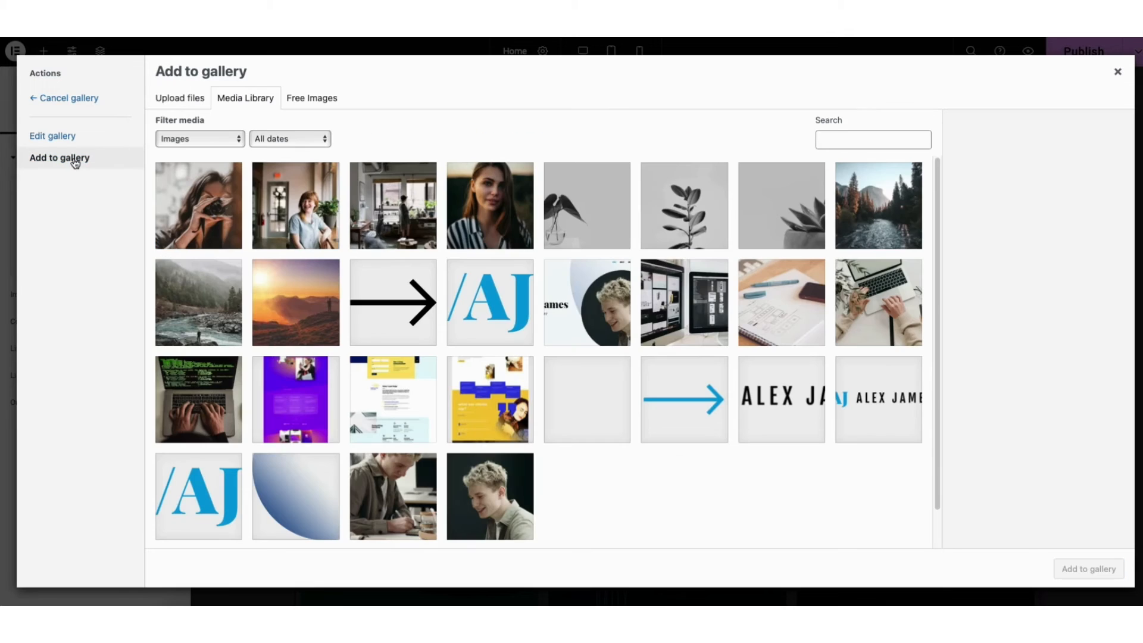
pyautogui.click(174, 104)
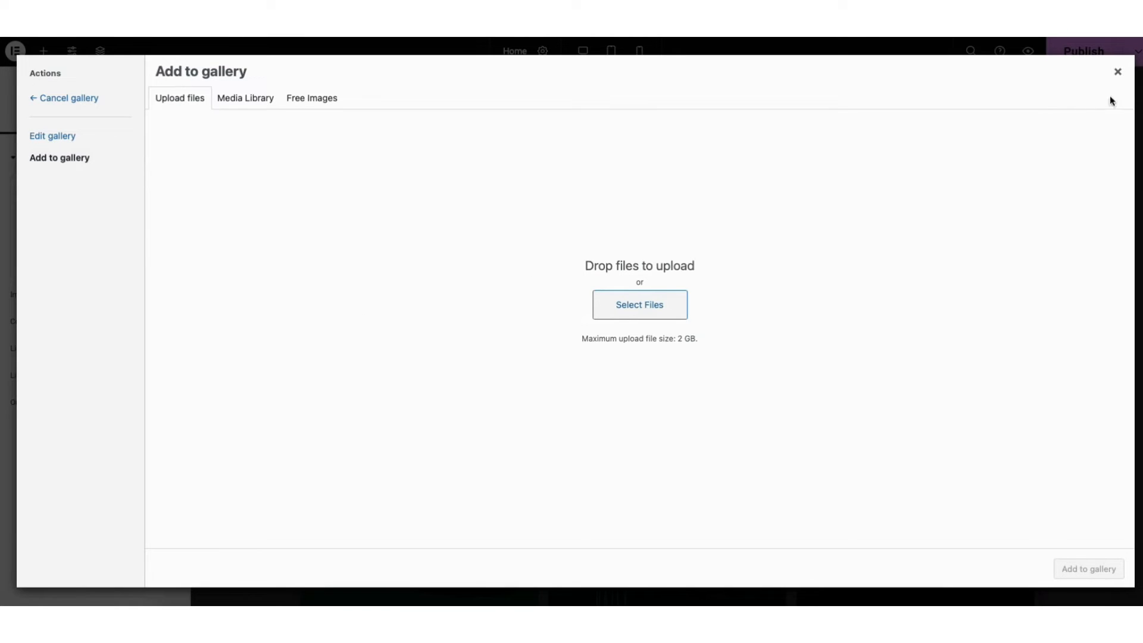
pyautogui.click(1117, 72)
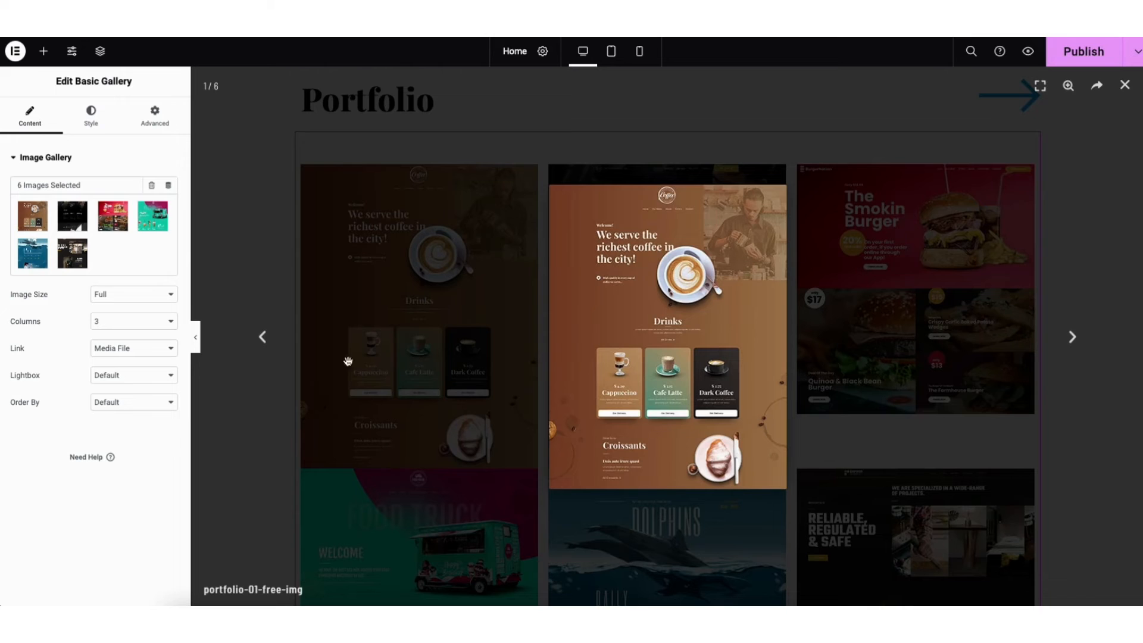
# Set the Portfolio gallery to 4 columns, keeping the image size at Full, and close the image lightbox
pyautogui.click(121, 295)
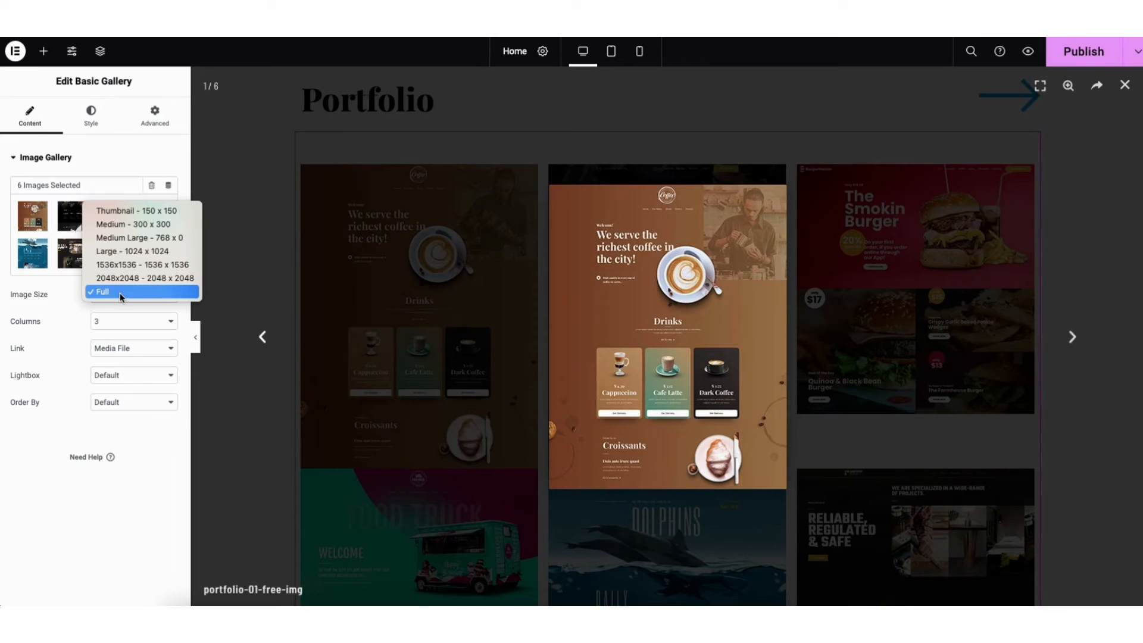
pyautogui.click(125, 291)
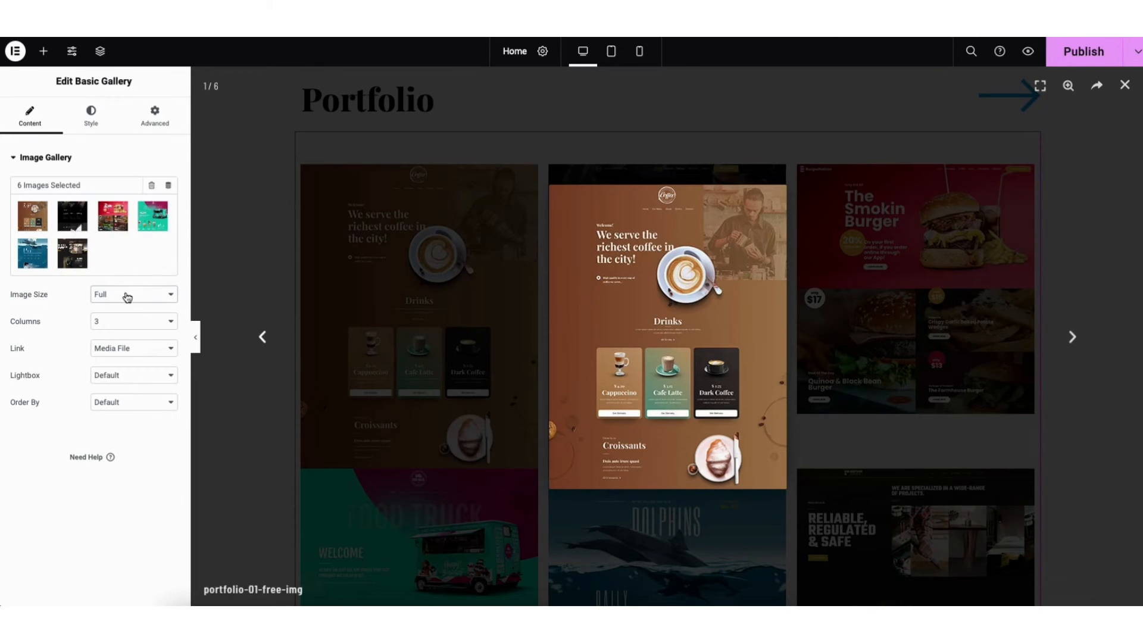
pyautogui.click(123, 321)
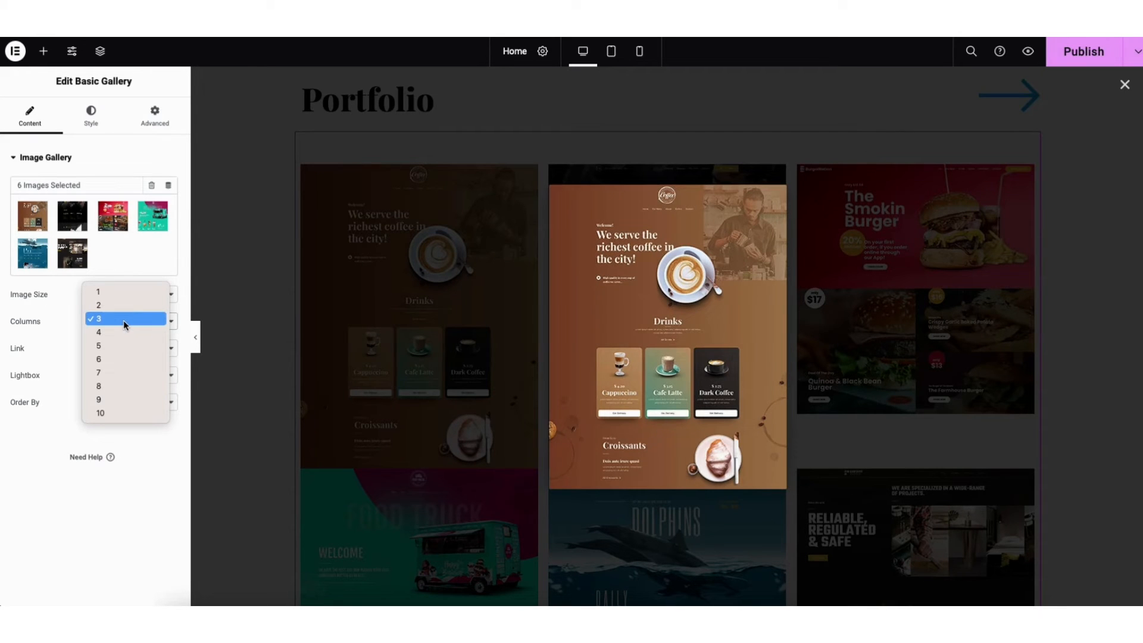
pyautogui.click(120, 331)
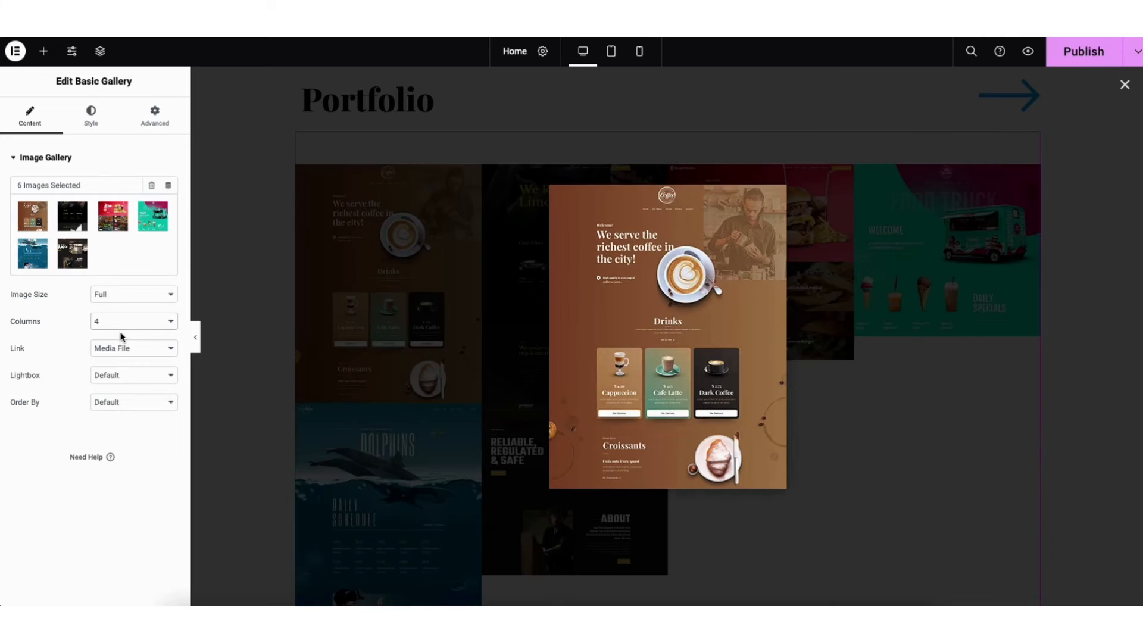
pyautogui.click(1125, 86)
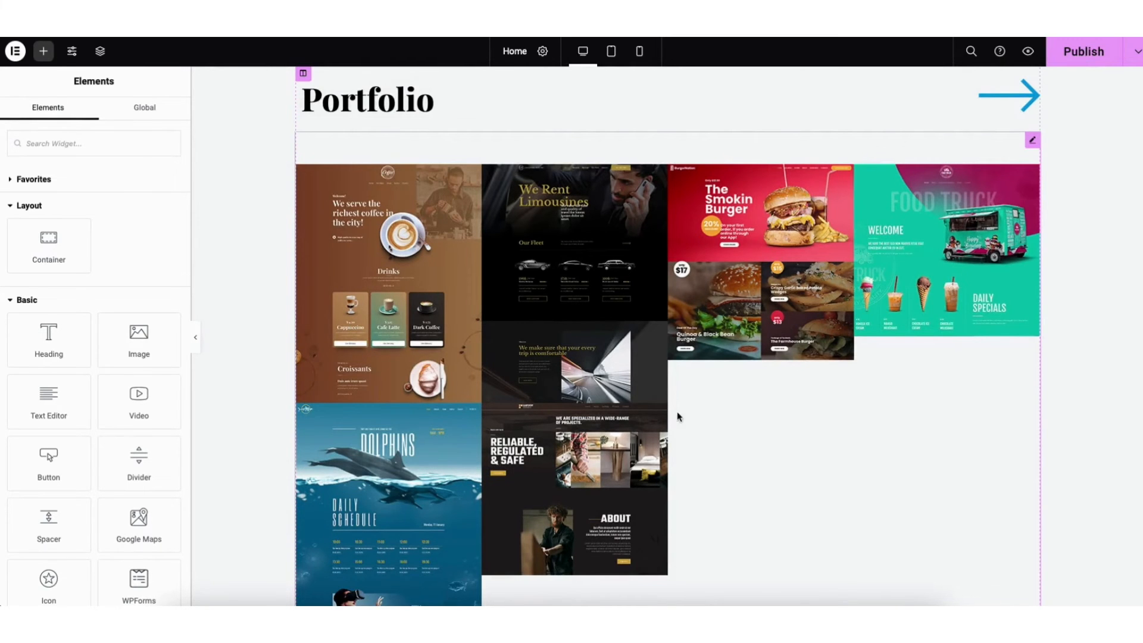
# Keep the gallery link on Media File, set its Lightbox to No, and test it on a gallery image
pyautogui.click(448, 355)
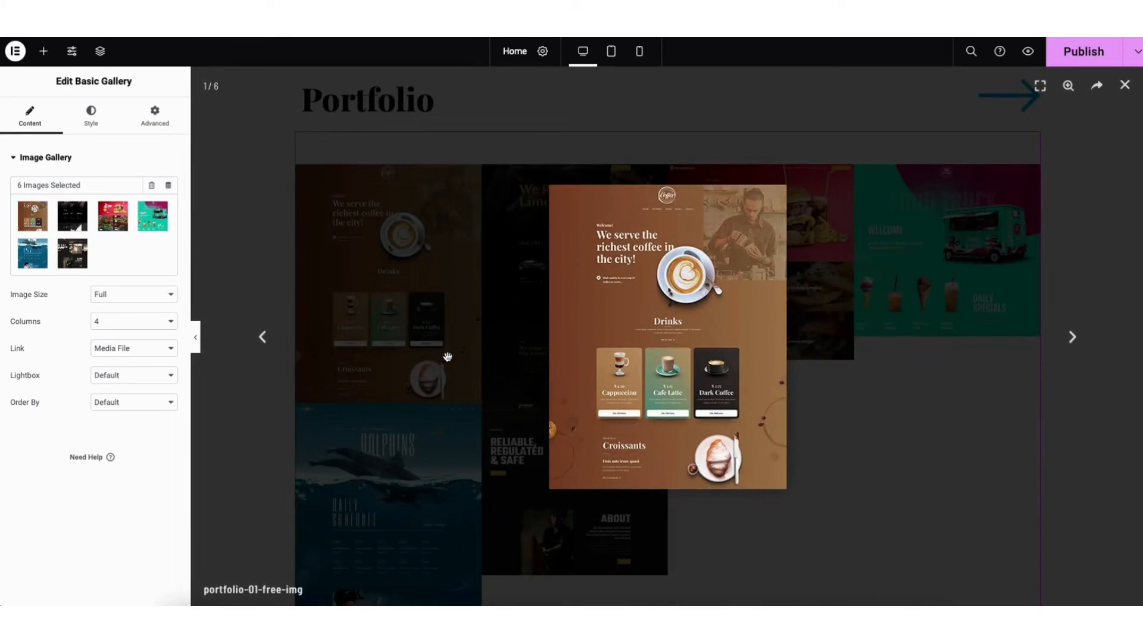
pyautogui.click(114, 349)
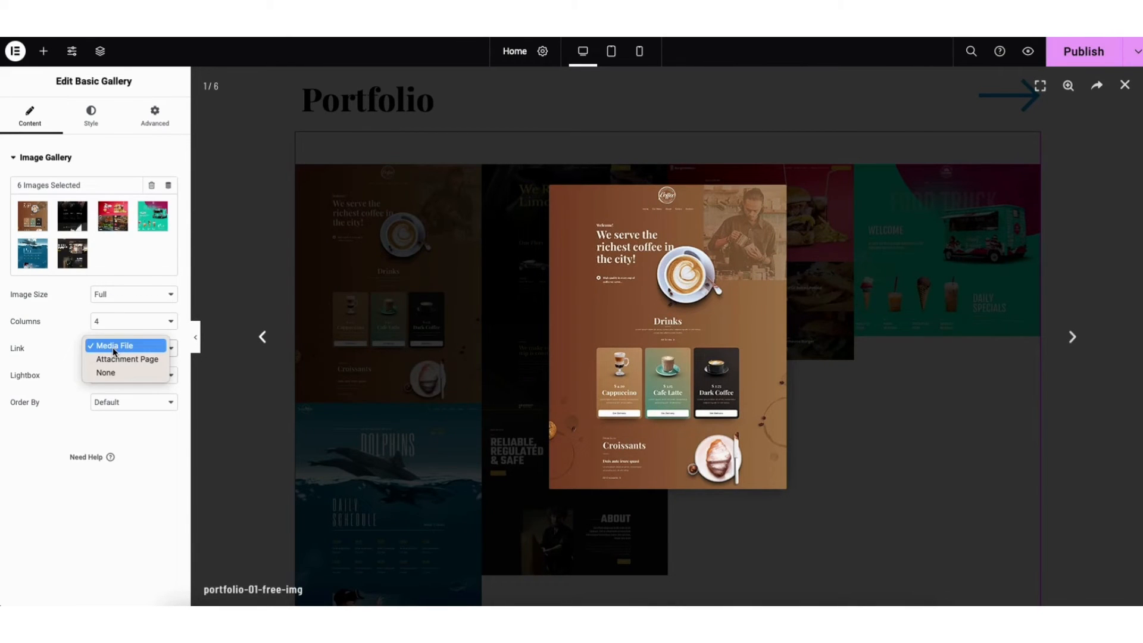
pyautogui.click(114, 349)
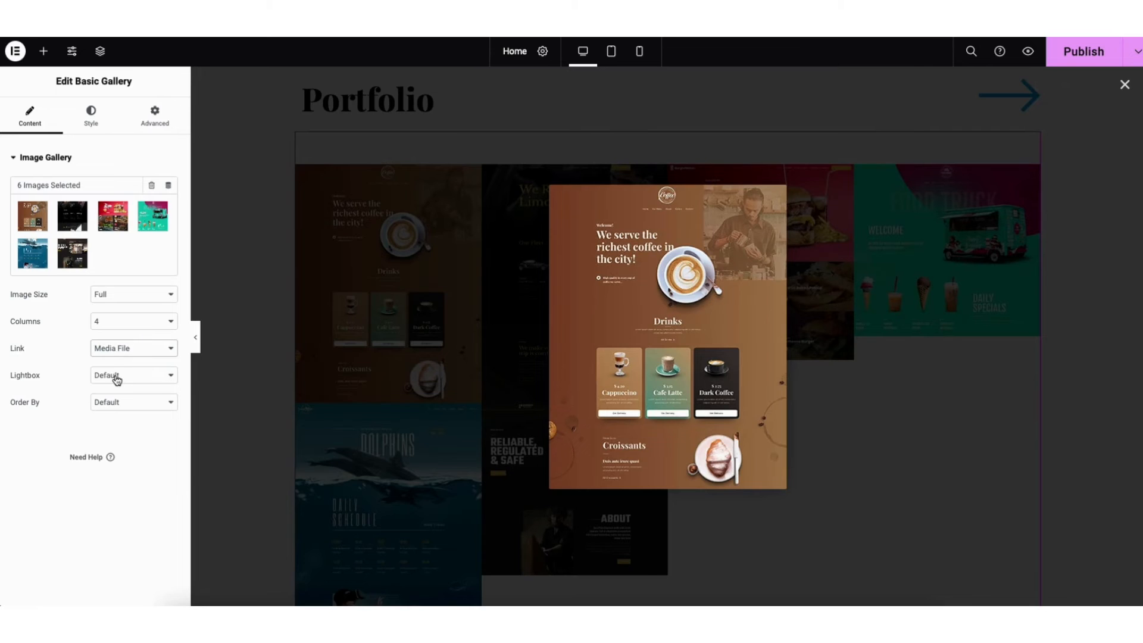
pyautogui.click(117, 377)
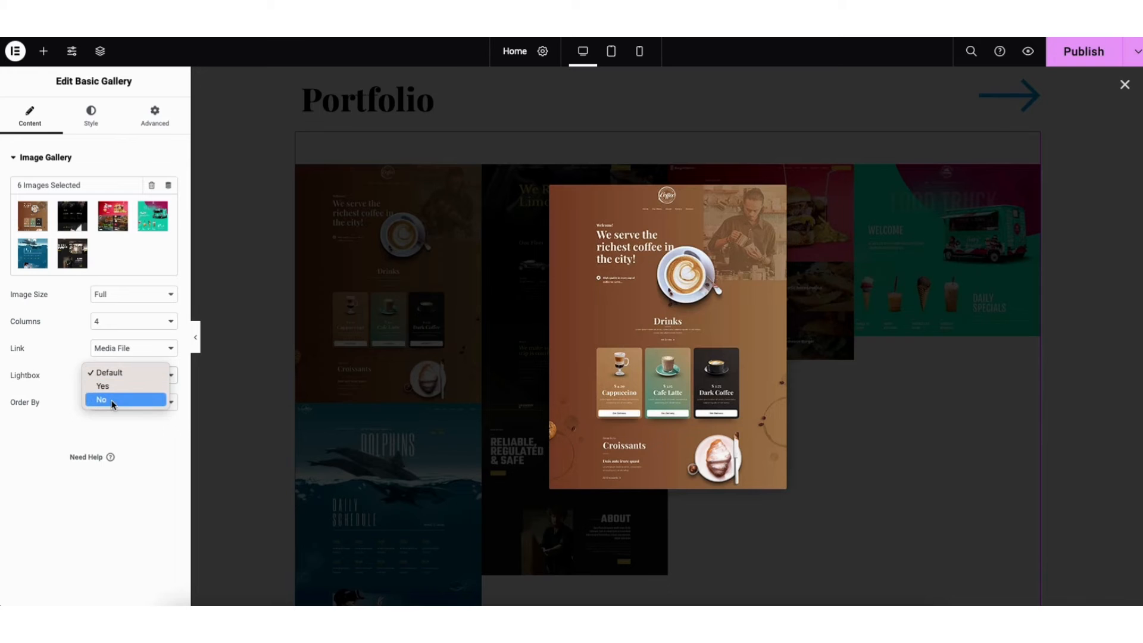
pyautogui.click(110, 399)
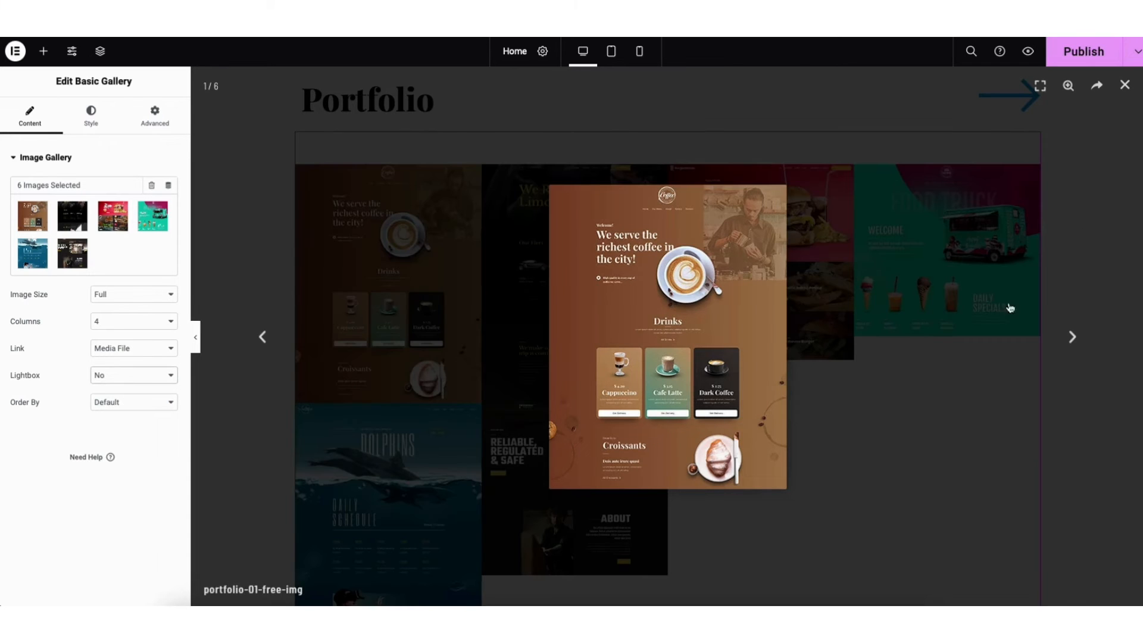
pyautogui.click(1126, 87)
pyautogui.click(540, 321)
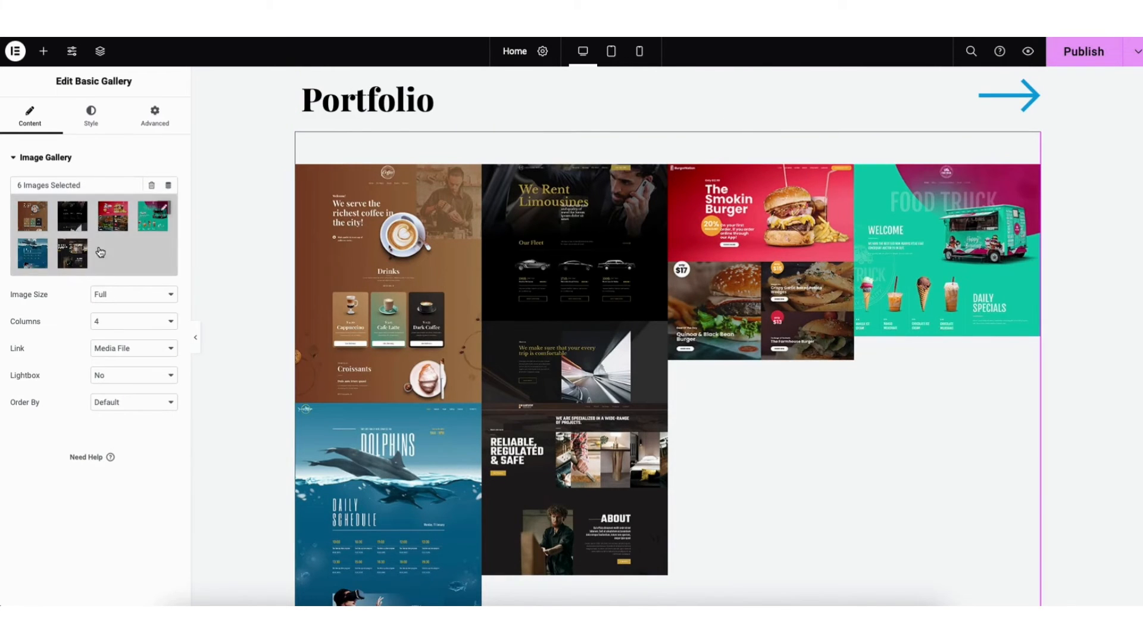
# Set the gallery's Lightbox to Yes, test it on the coffee image, and keep Order By at Default
pyautogui.click(104, 376)
pyautogui.click(103, 359)
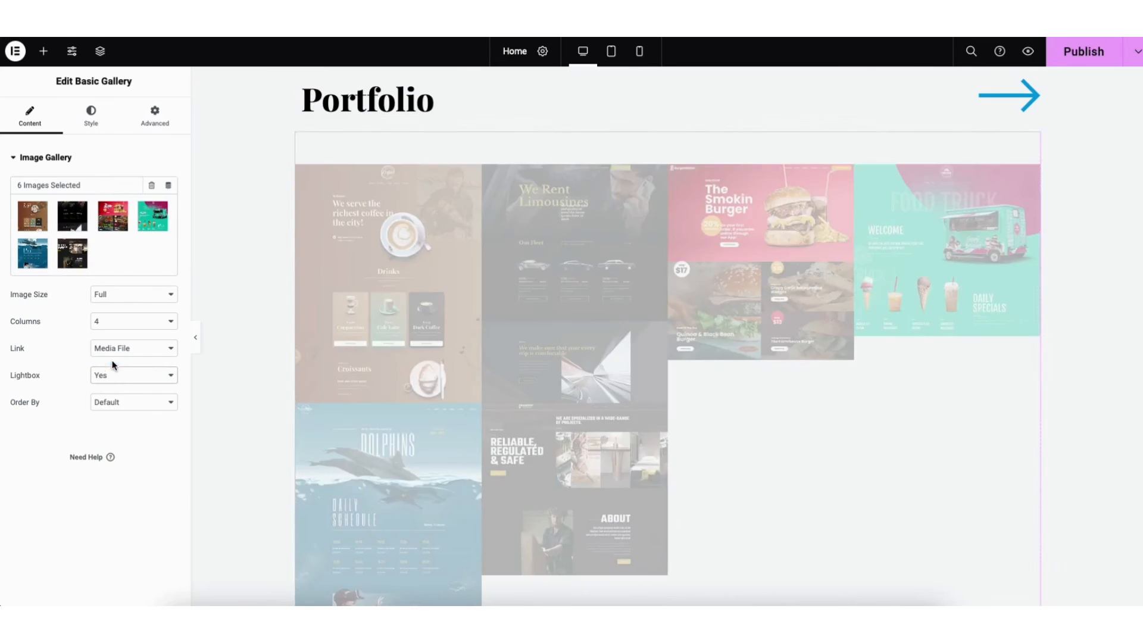
pyautogui.click(448, 325)
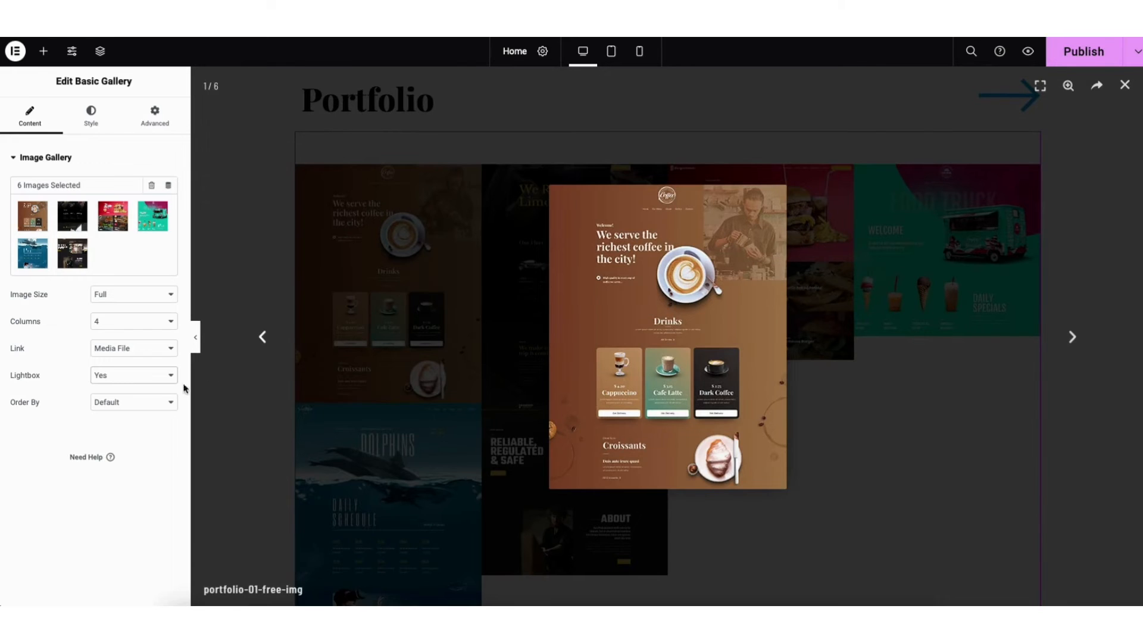
pyautogui.click(124, 402)
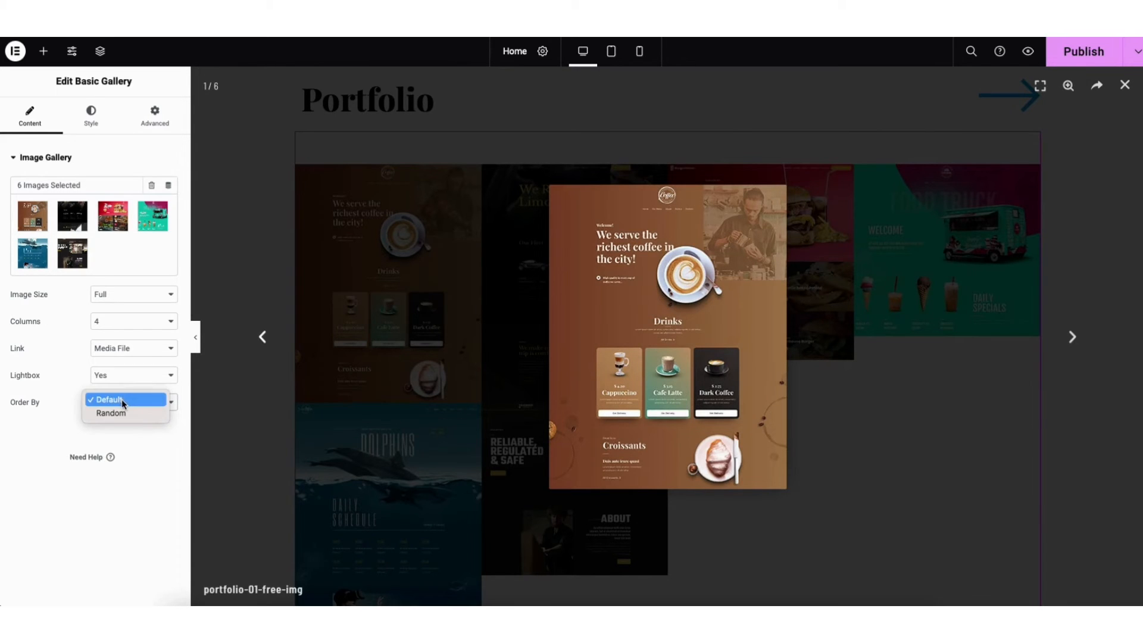
pyautogui.click(124, 403)
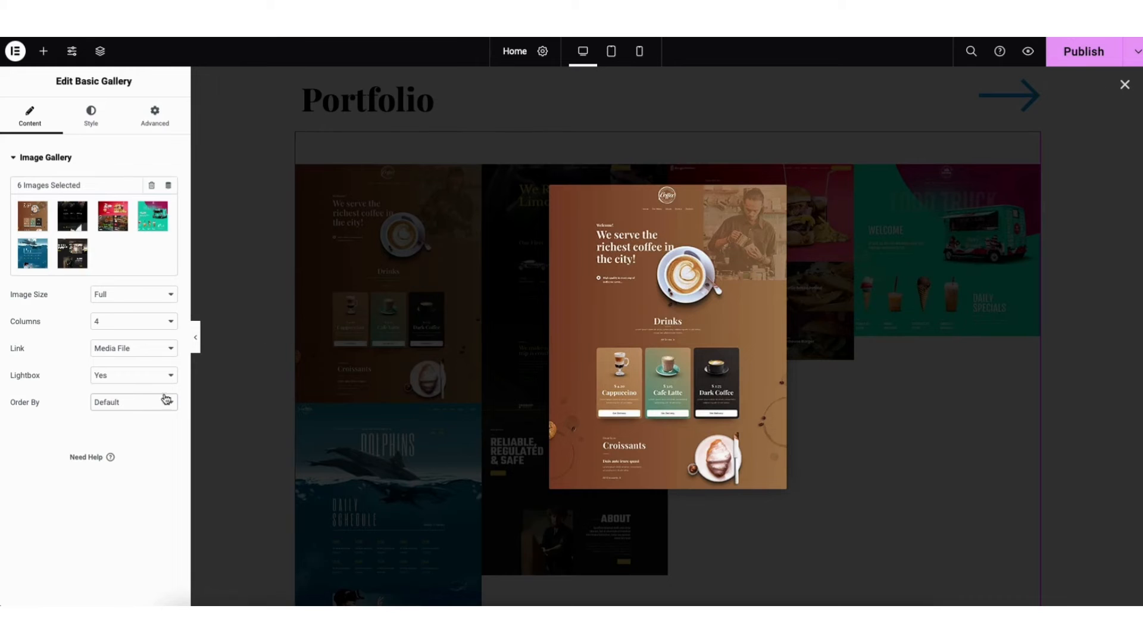
pyautogui.click(1124, 85)
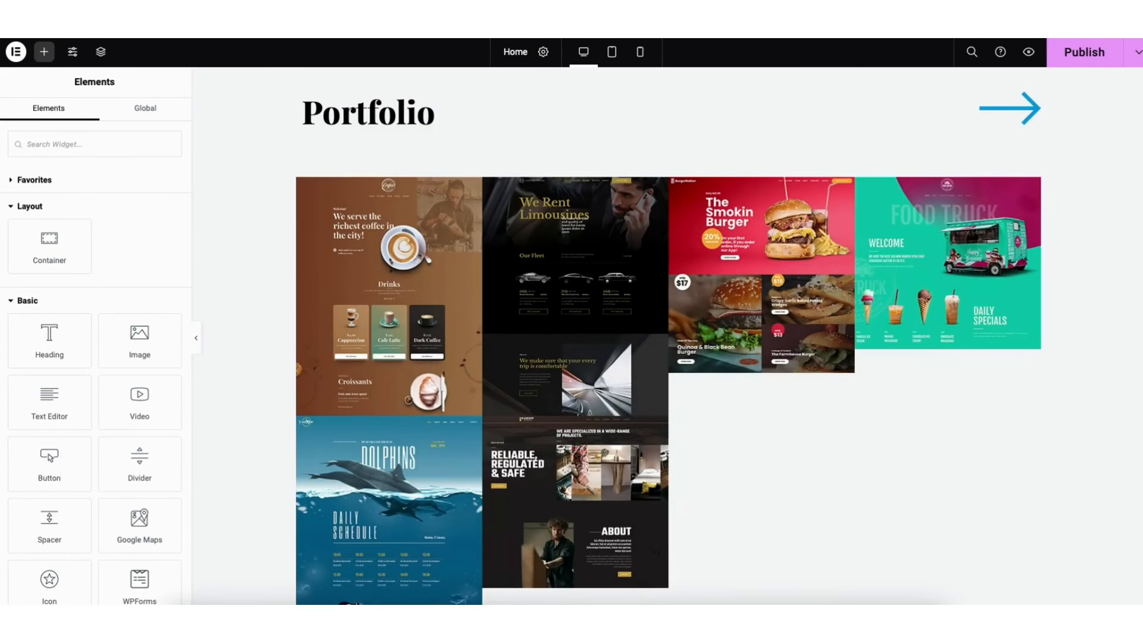
# Replace the full-width photo section's background with the media library image of the smiling woman in a blue shirt, keeping Image Size at Full
pyautogui.scroll(15, 1138, 338)
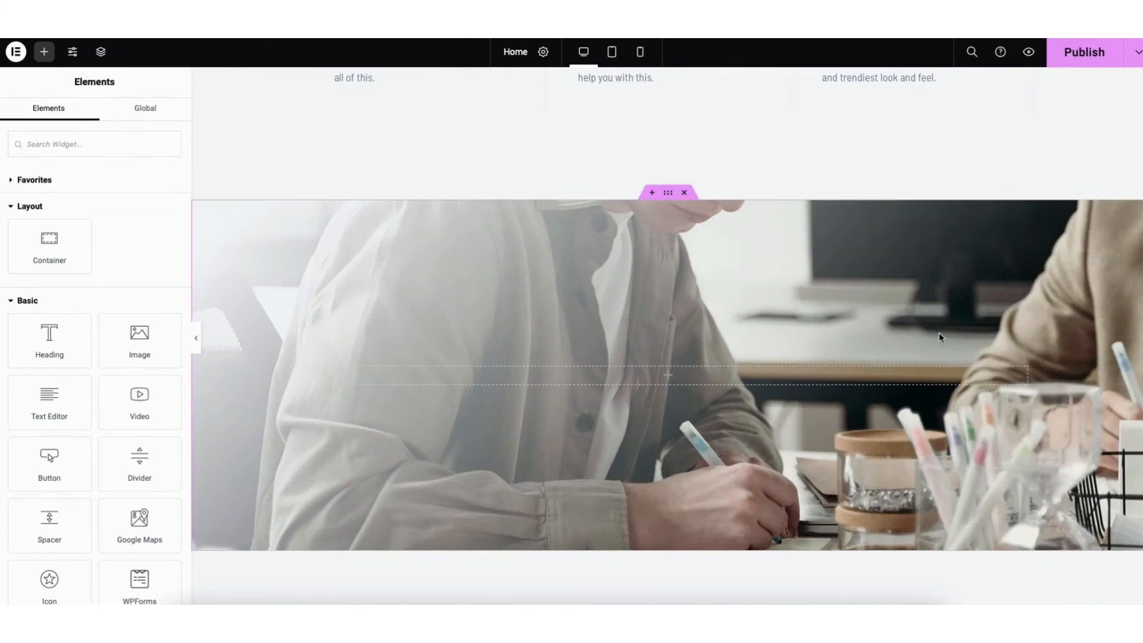
pyautogui.rightClick(455, 307)
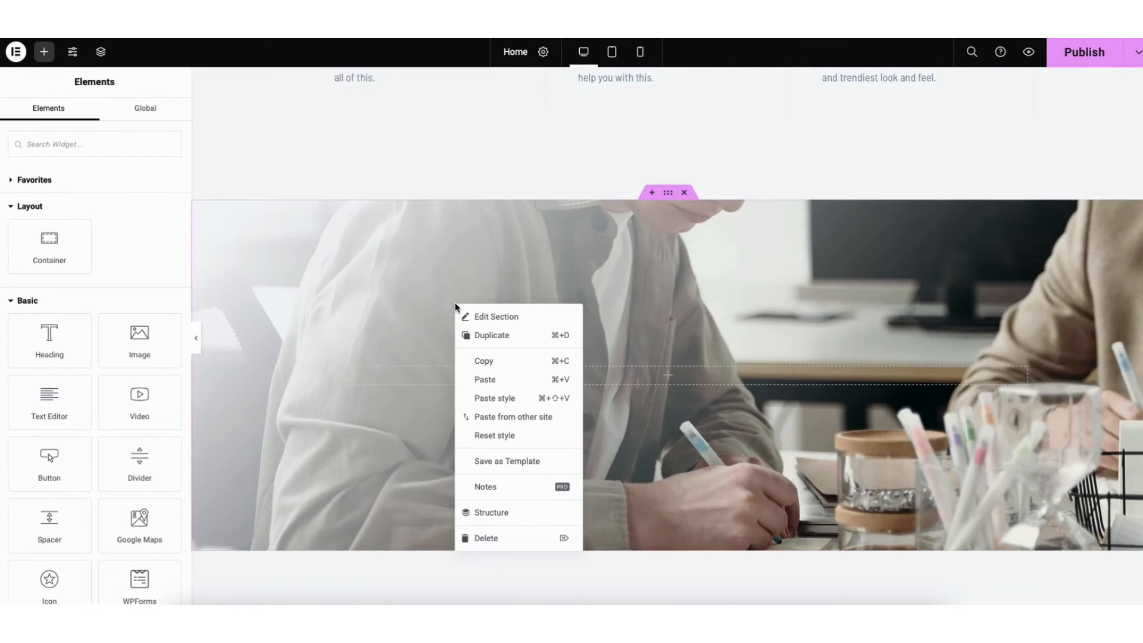
pyautogui.click(499, 317)
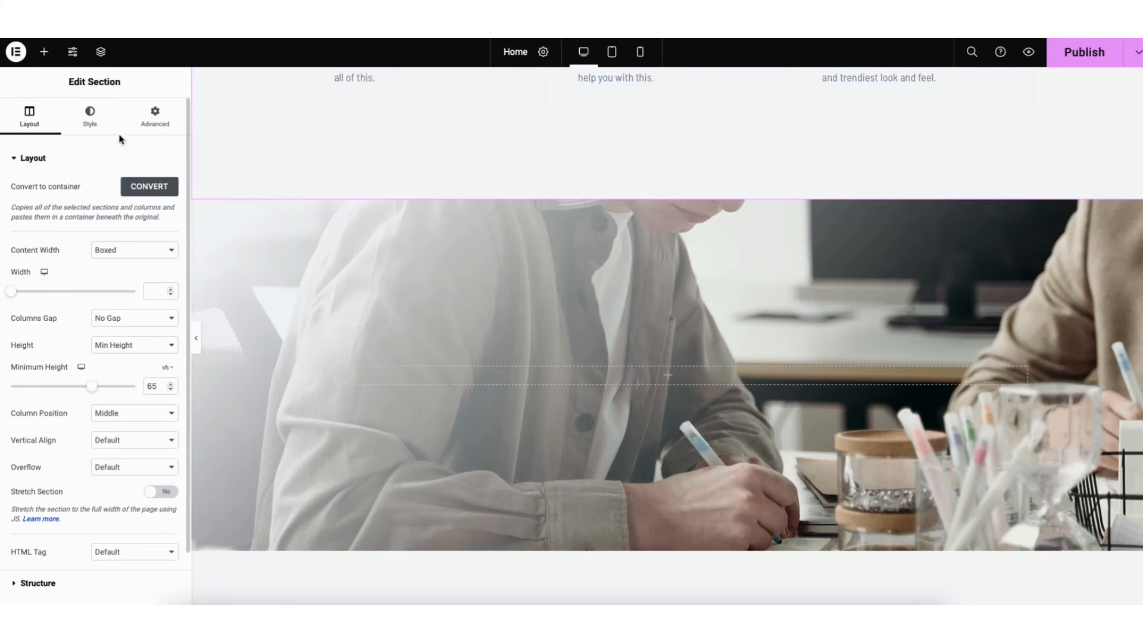
pyautogui.click(90, 117)
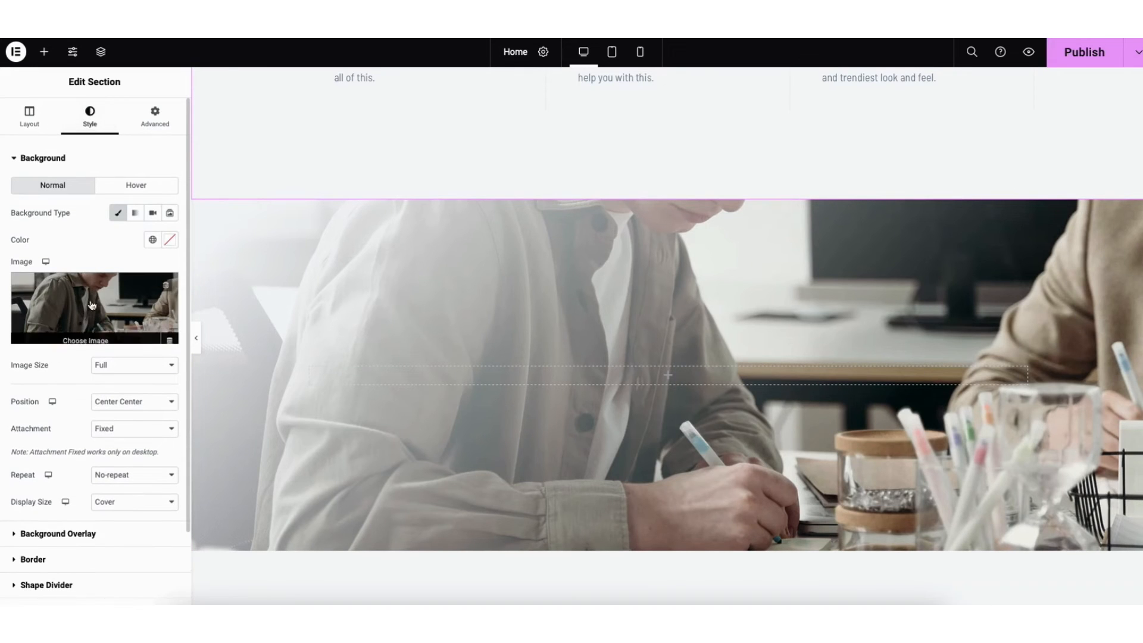
pyautogui.click(88, 331)
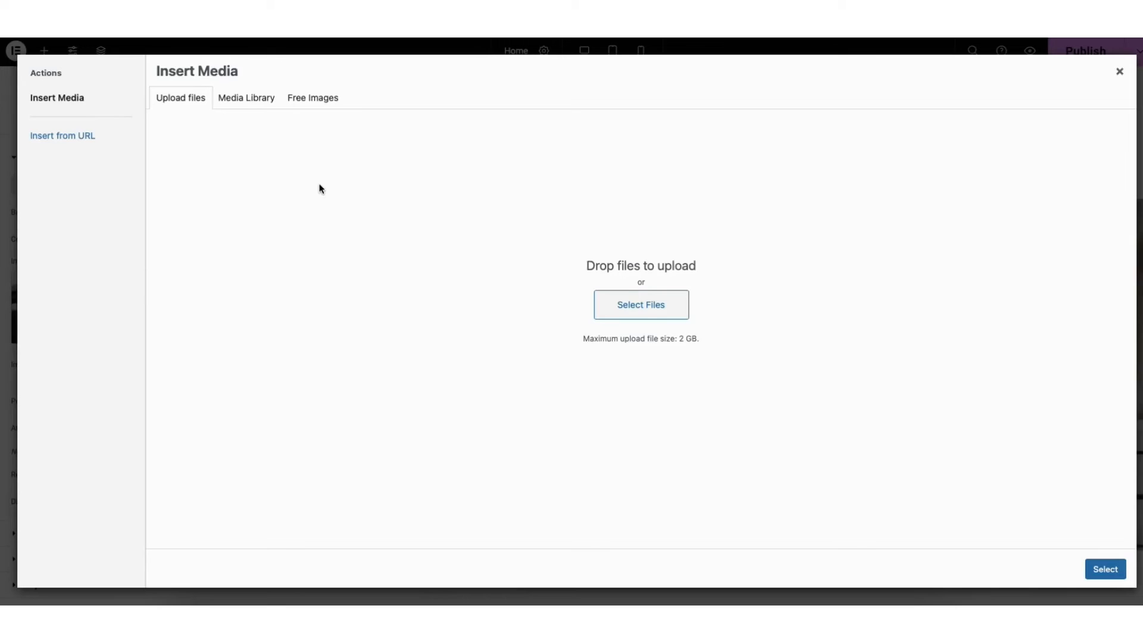
pyautogui.click(254, 103)
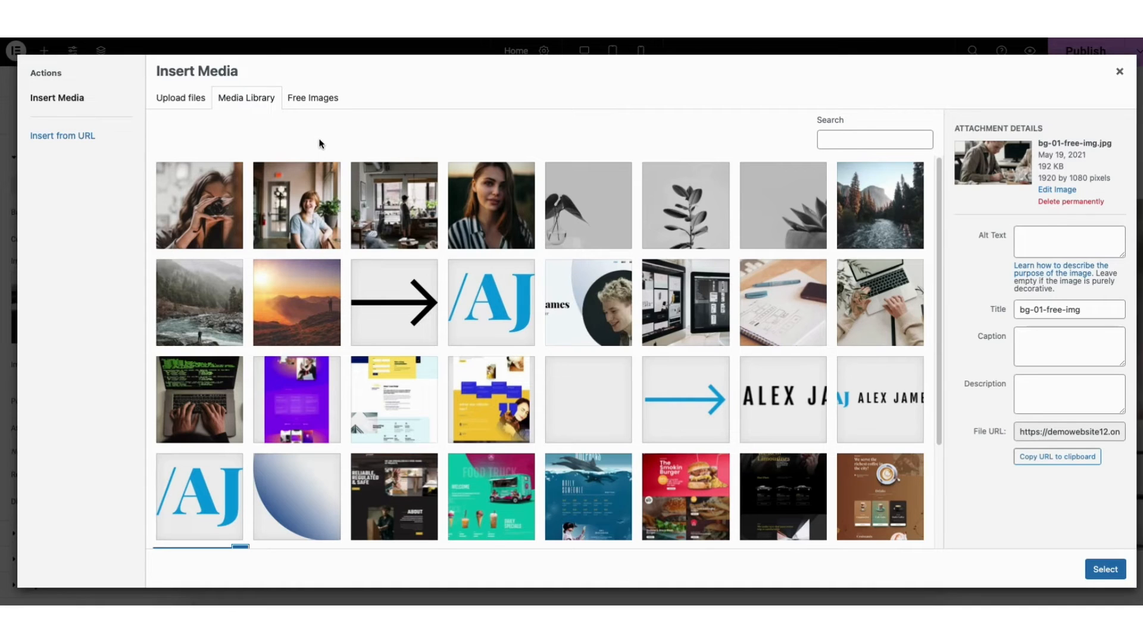
pyautogui.click(298, 215)
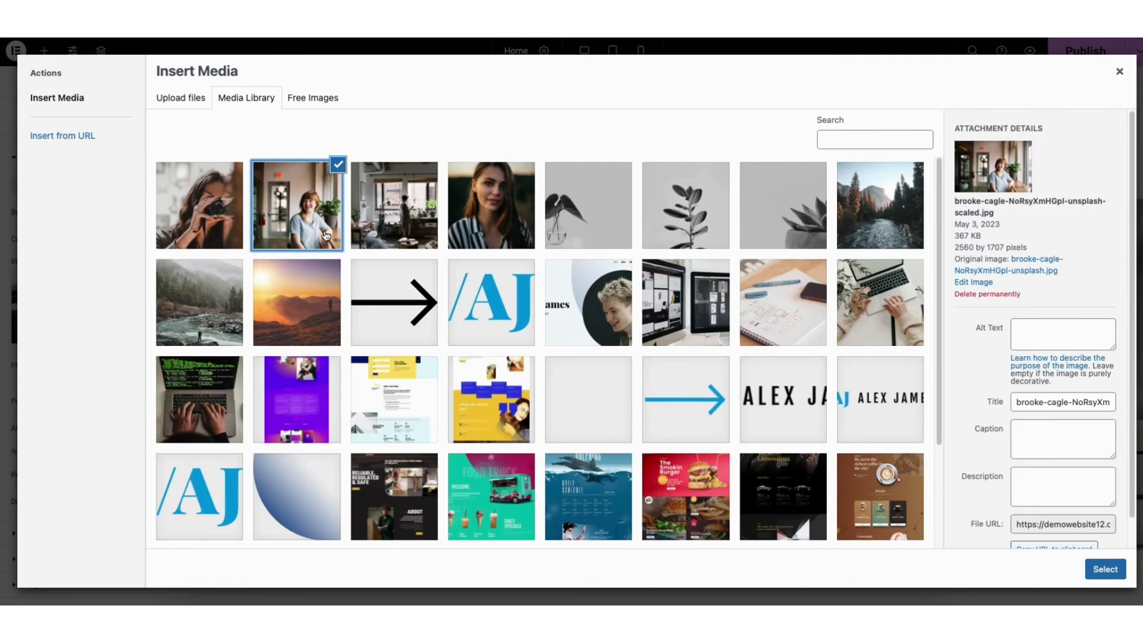
pyautogui.click(1105, 570)
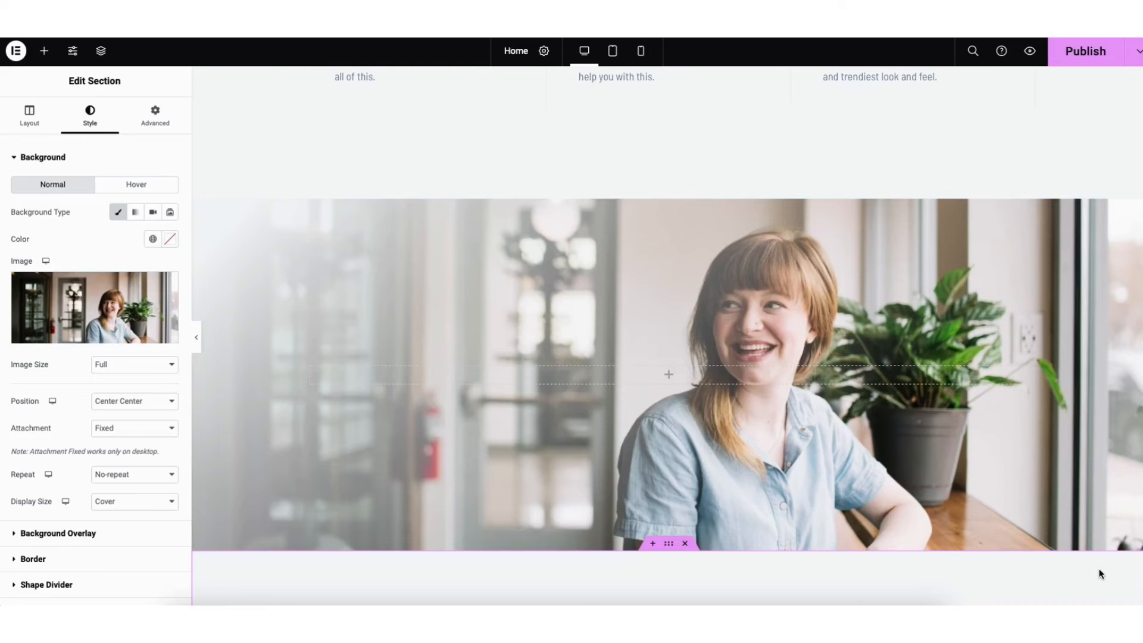
pyautogui.click(113, 364)
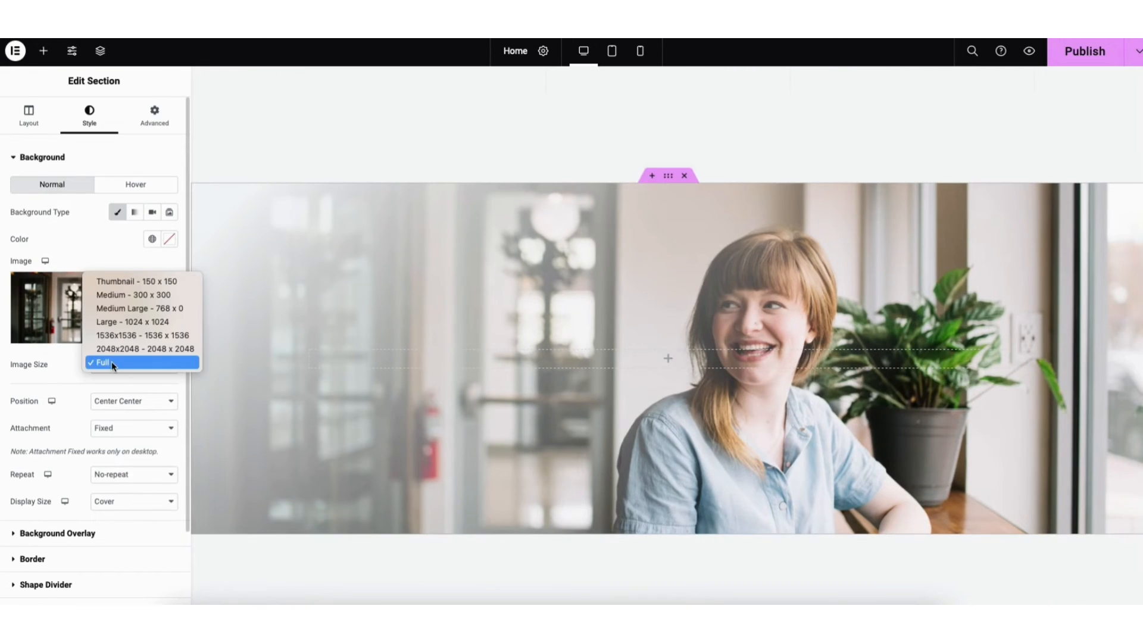
pyautogui.click(116, 363)
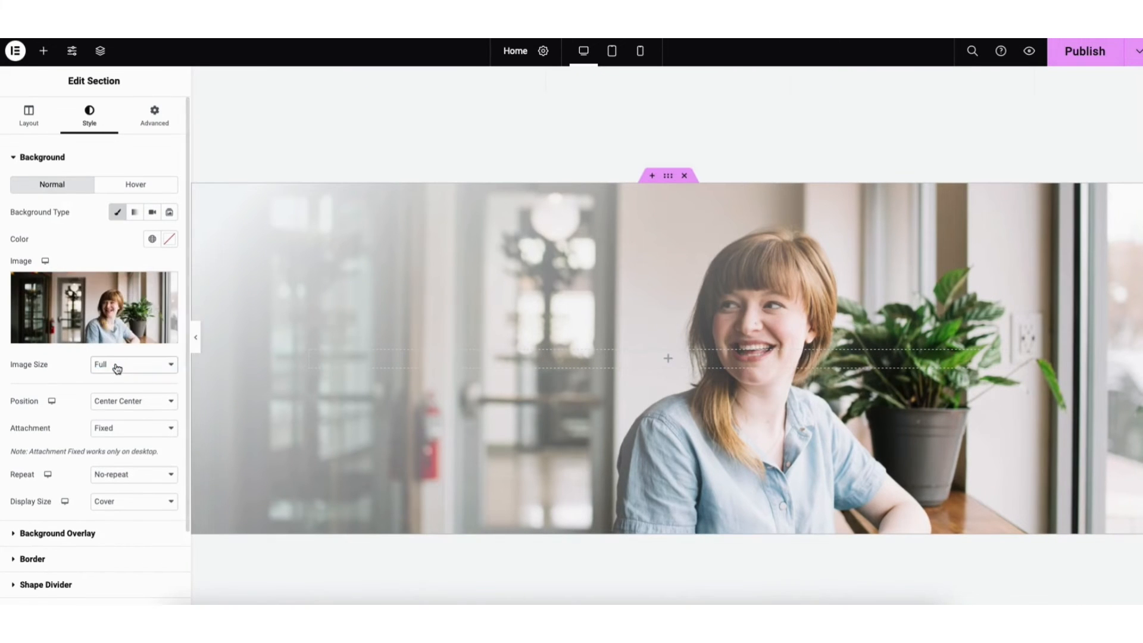
# Set the section's background overlay gradient to a blue first color and its opacity to 0.13
pyautogui.click(103, 534)
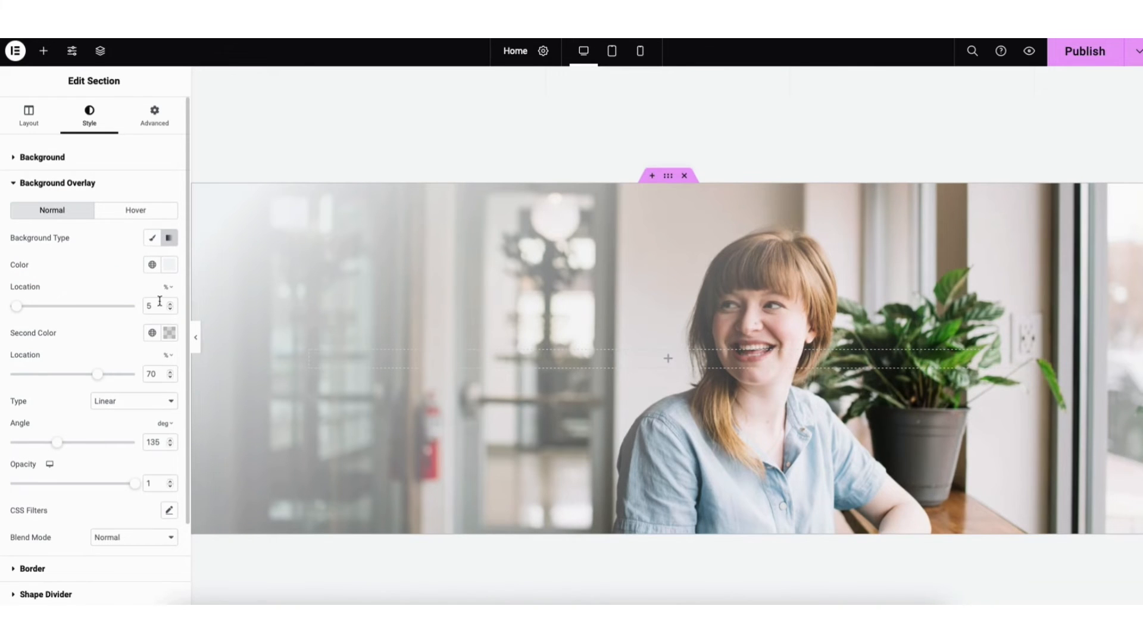
pyautogui.click(169, 268)
pyautogui.moveTo(30, 316); pyautogui.dragTo(148, 317)
pyautogui.click(116, 263)
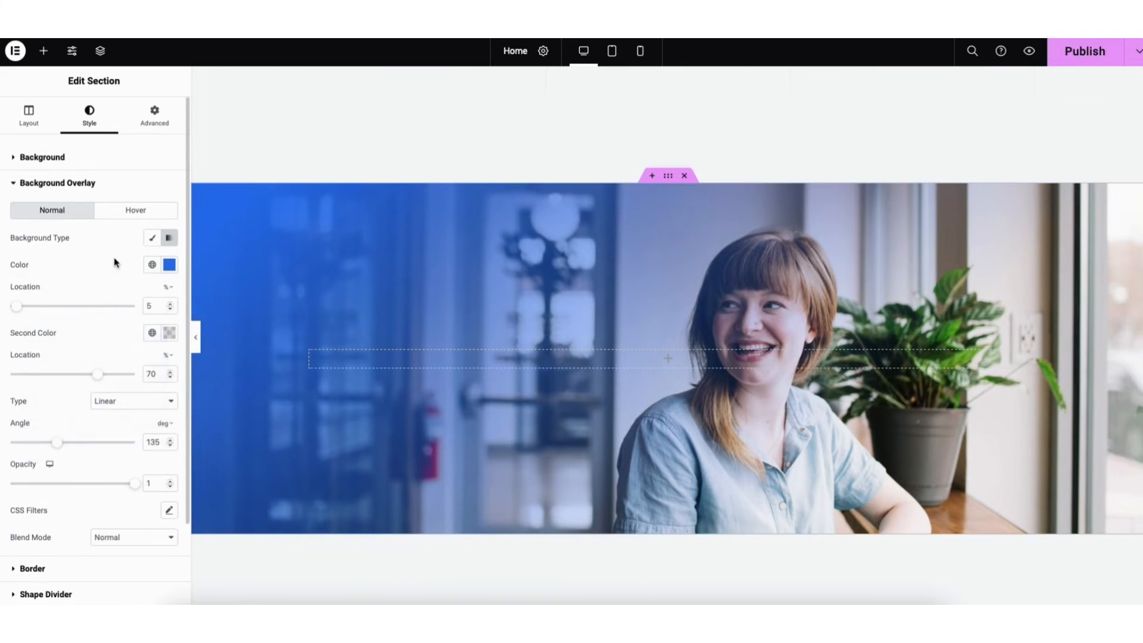
pyautogui.moveTo(134, 482); pyautogui.dragTo(26, 489)
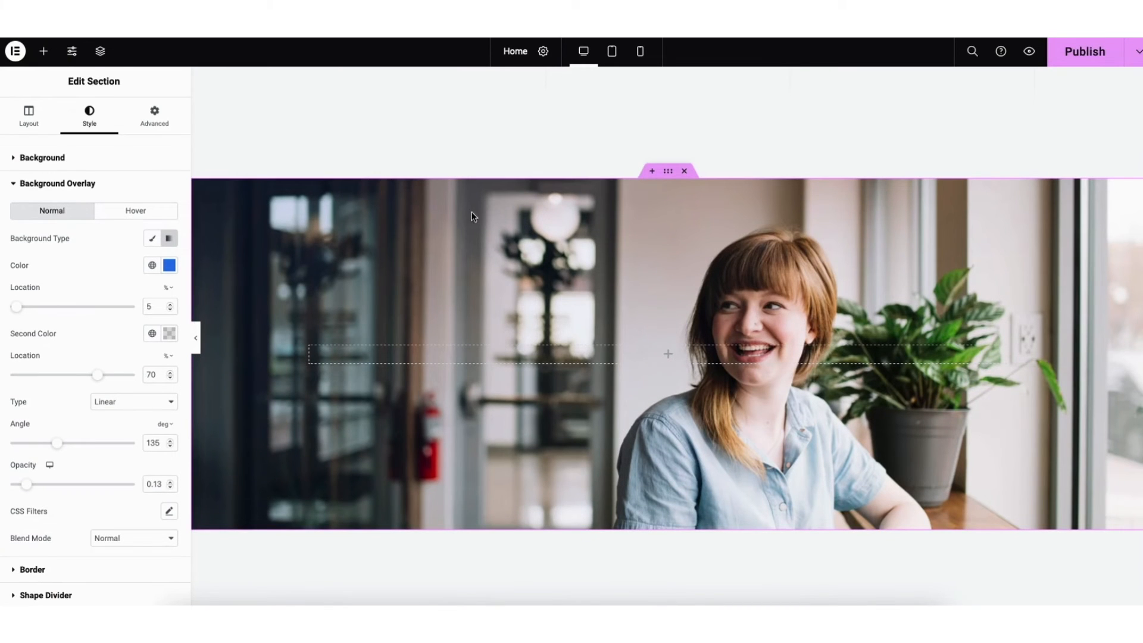
# Add a single-column container with downward direction above the photo section and place a Text Editor widget in it
pyautogui.click(652, 173)
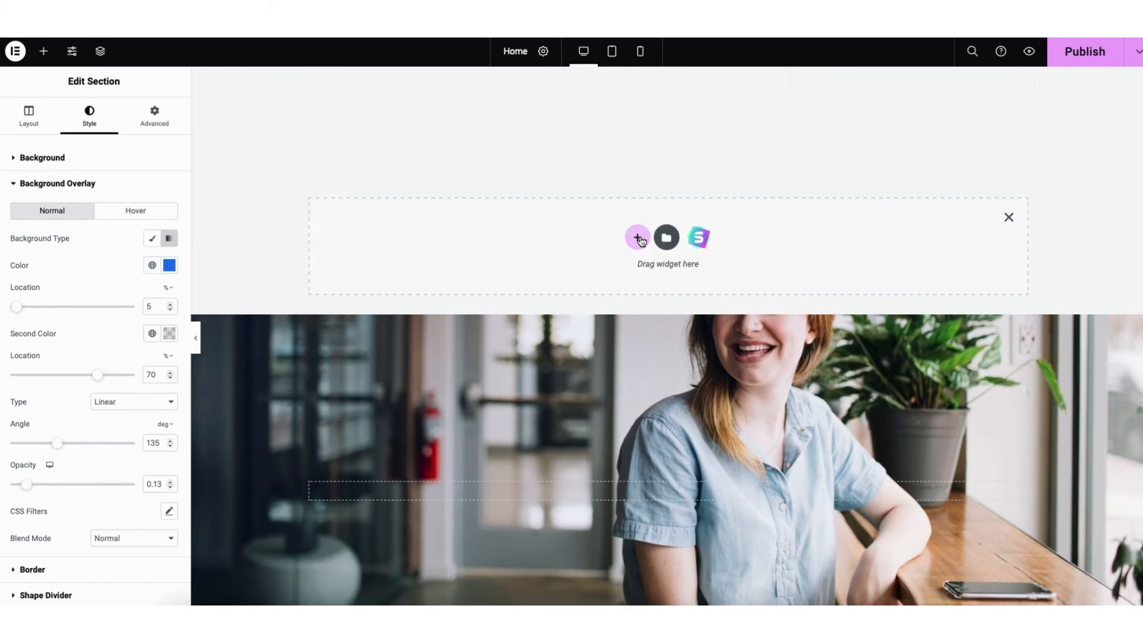
pyautogui.click(637, 238)
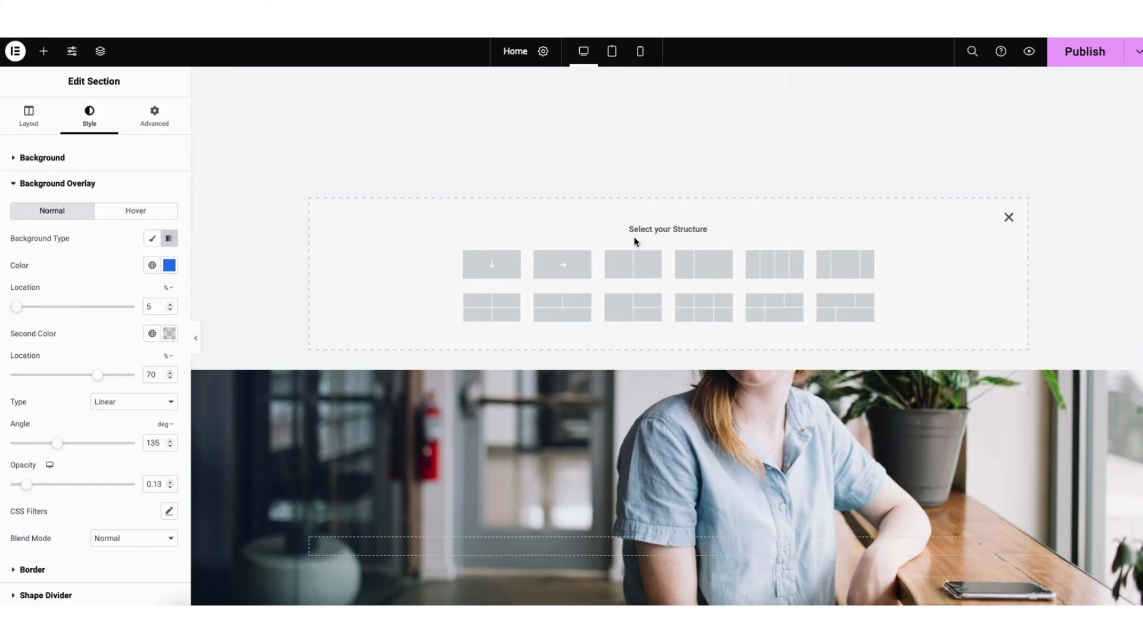
pyautogui.click(498, 271)
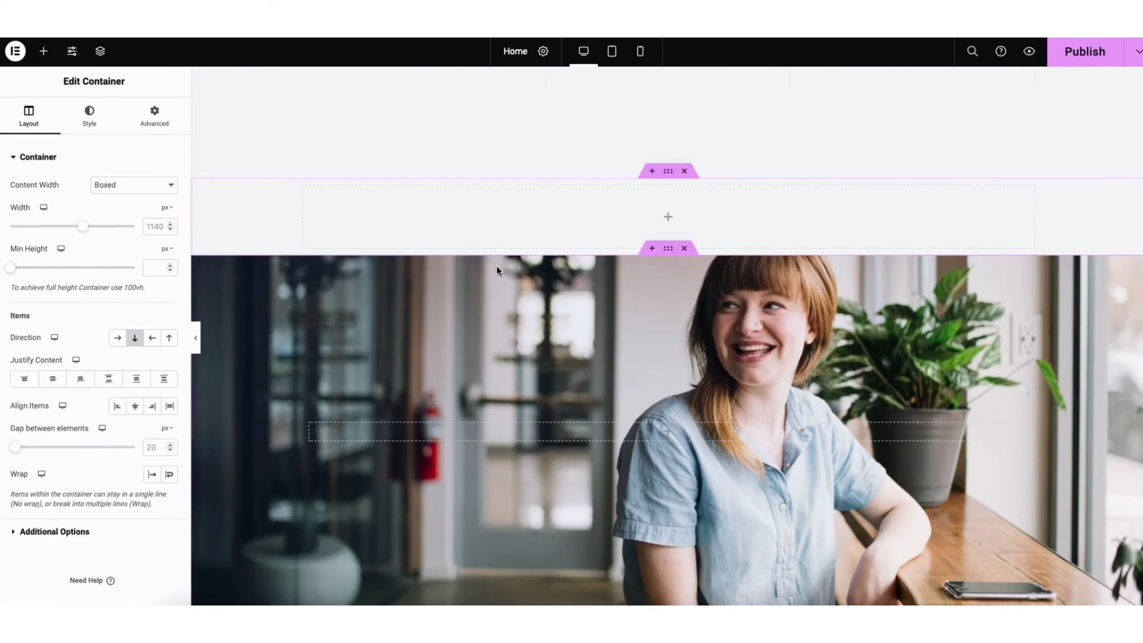
pyautogui.click(44, 52)
pyautogui.moveTo(48, 399); pyautogui.dragTo(678, 221)
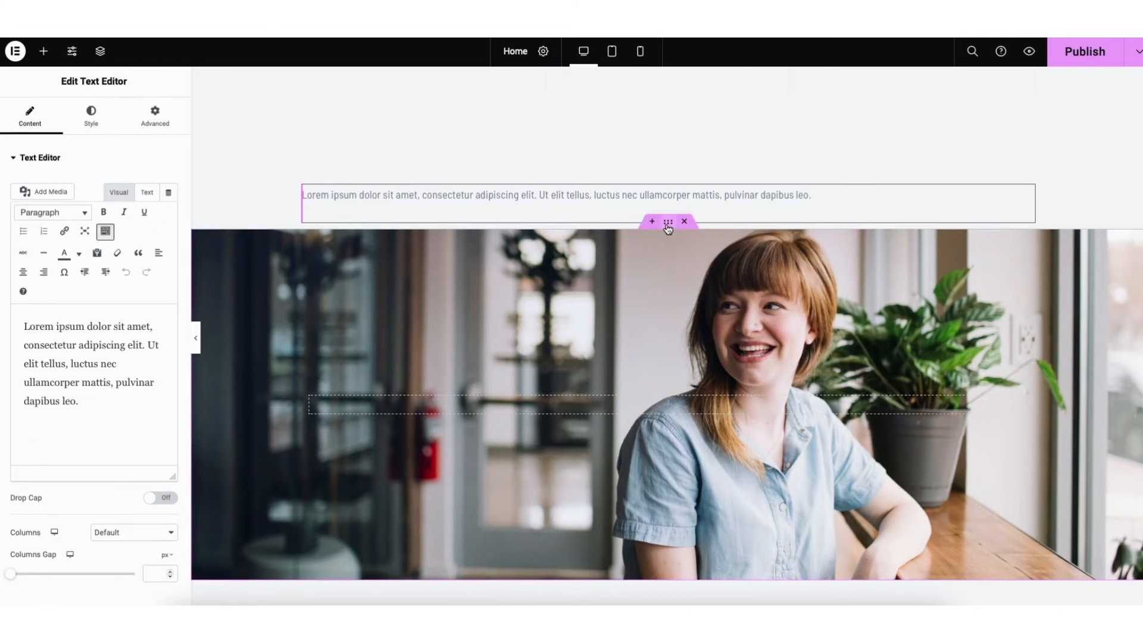
# Select the new container and its text widget for editing, and try moving the container from its place above the photo section
pyautogui.click(669, 172)
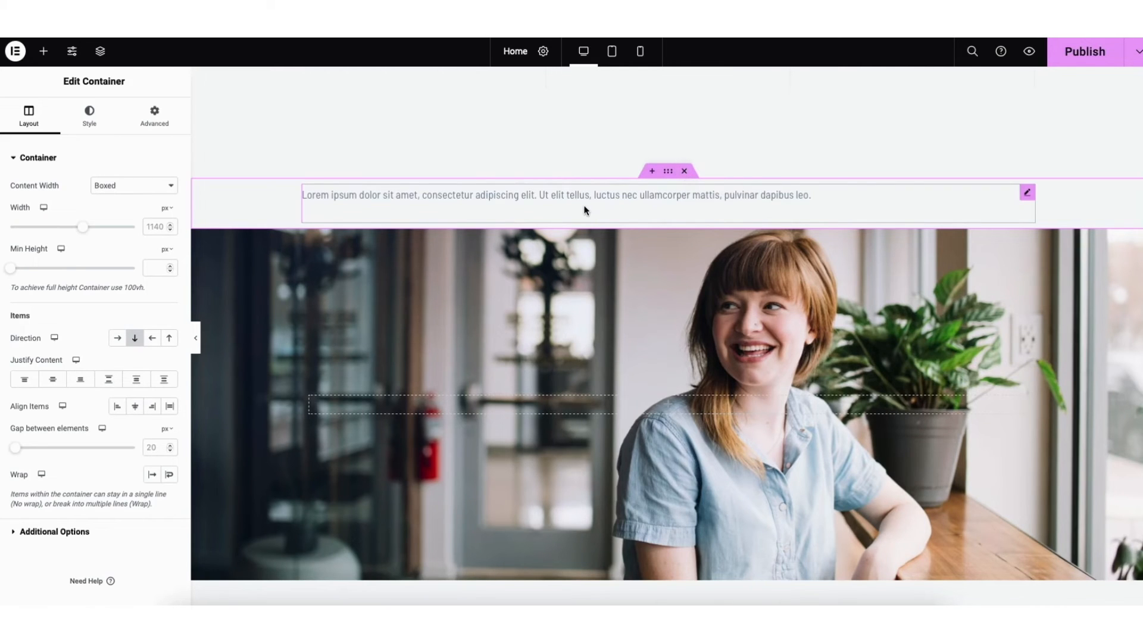
pyautogui.click(625, 194)
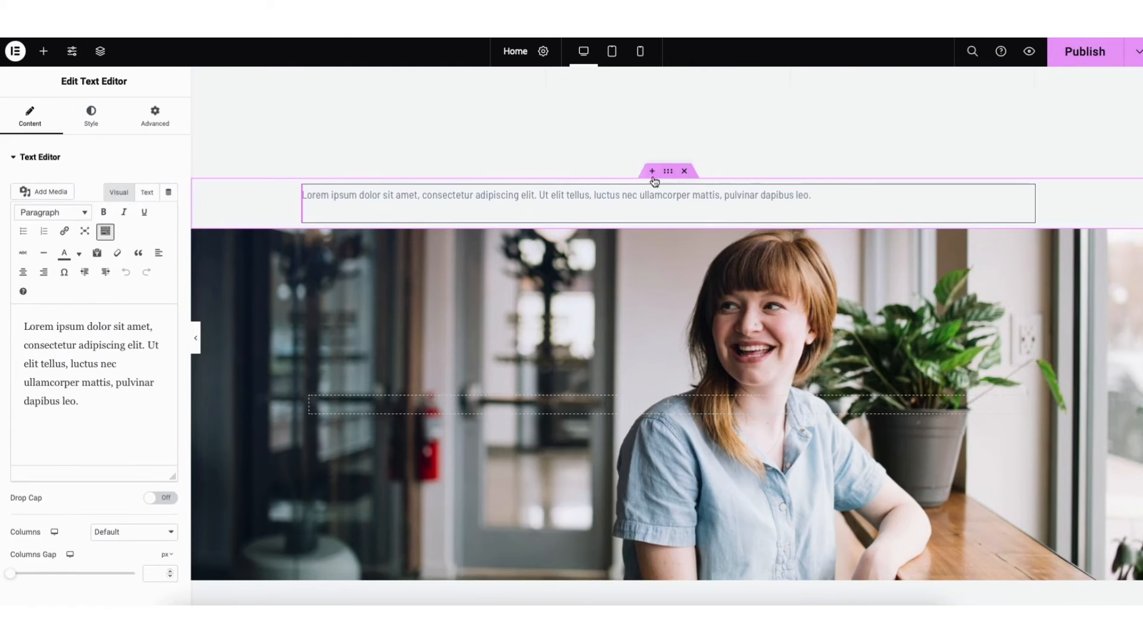
pyautogui.moveTo(670, 173); pyautogui.dragTo(630, 183)
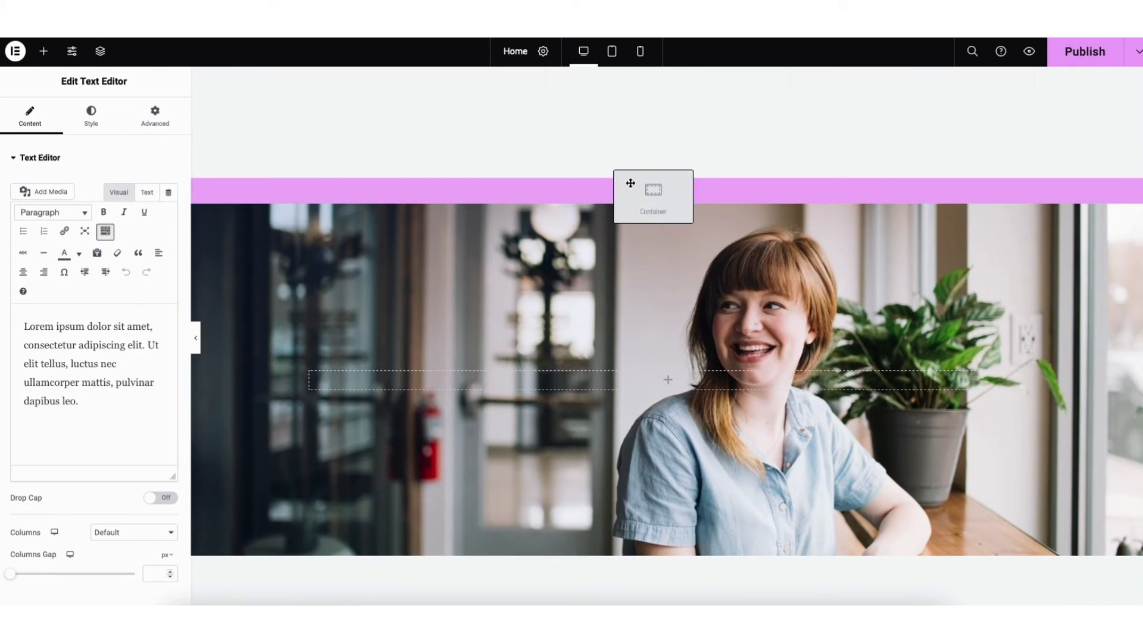
pyautogui.moveTo(630, 183); pyautogui.dragTo(629, 196)
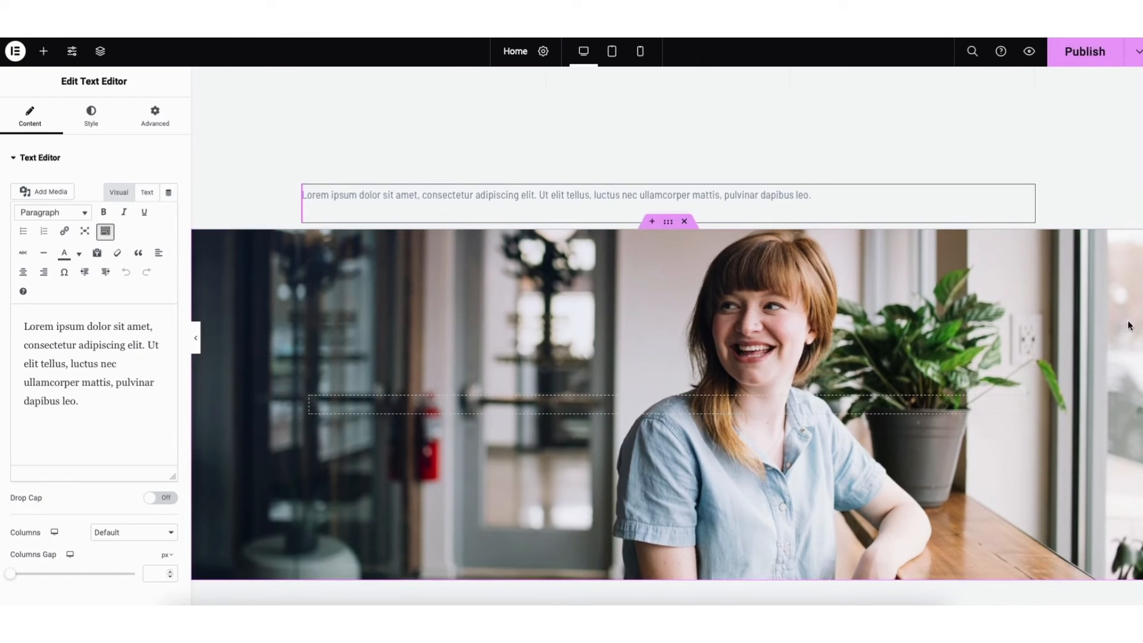
# Open the template library from the empty area near the page's end and browse the block categories
pyautogui.scroll(-12, 667, 336)
pyautogui.scroll(-10, 666, 337)
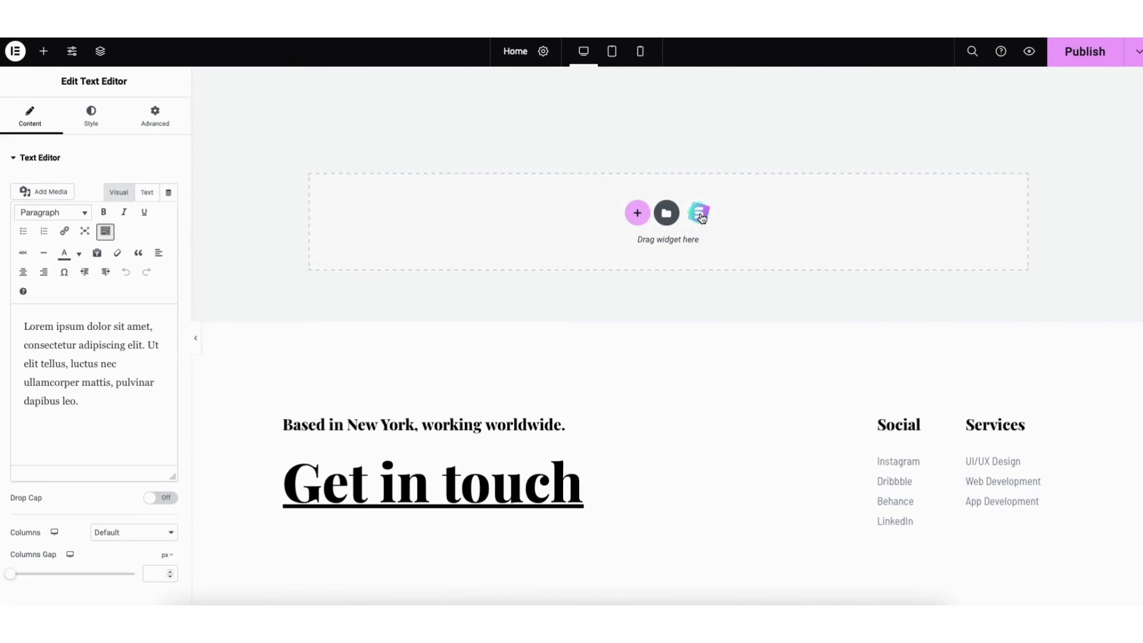
pyautogui.click(701, 216)
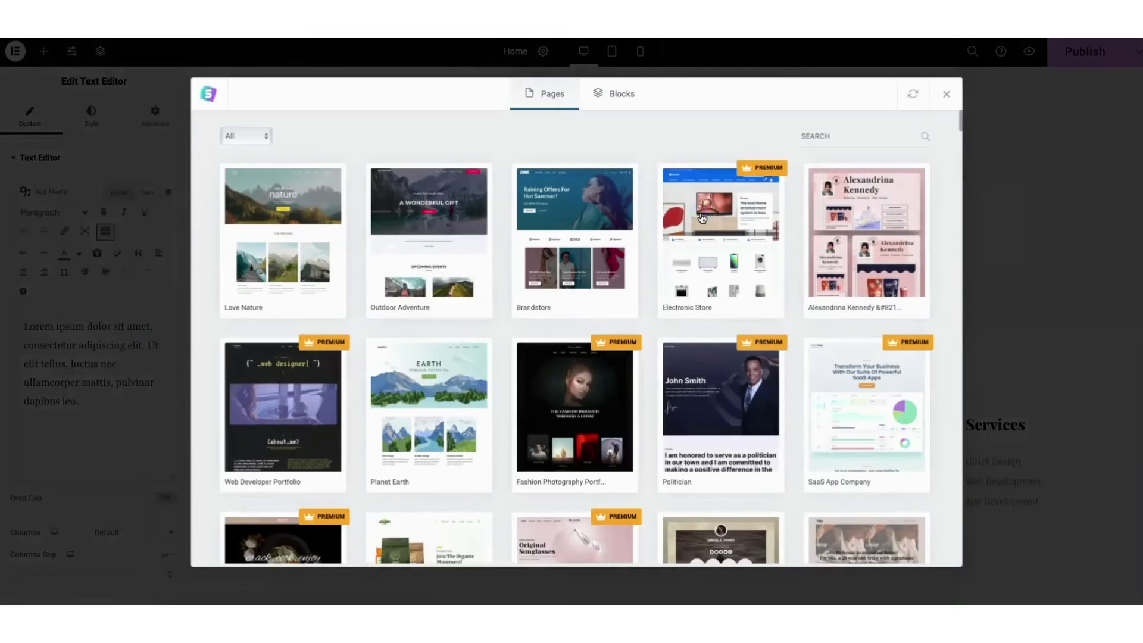
pyautogui.click(620, 99)
pyautogui.moveTo(960, 119)
pyautogui.mouseDown()
pyautogui.moveTo(958, 171)
pyautogui.moveTo(957, 139)
pyautogui.mouseUp()
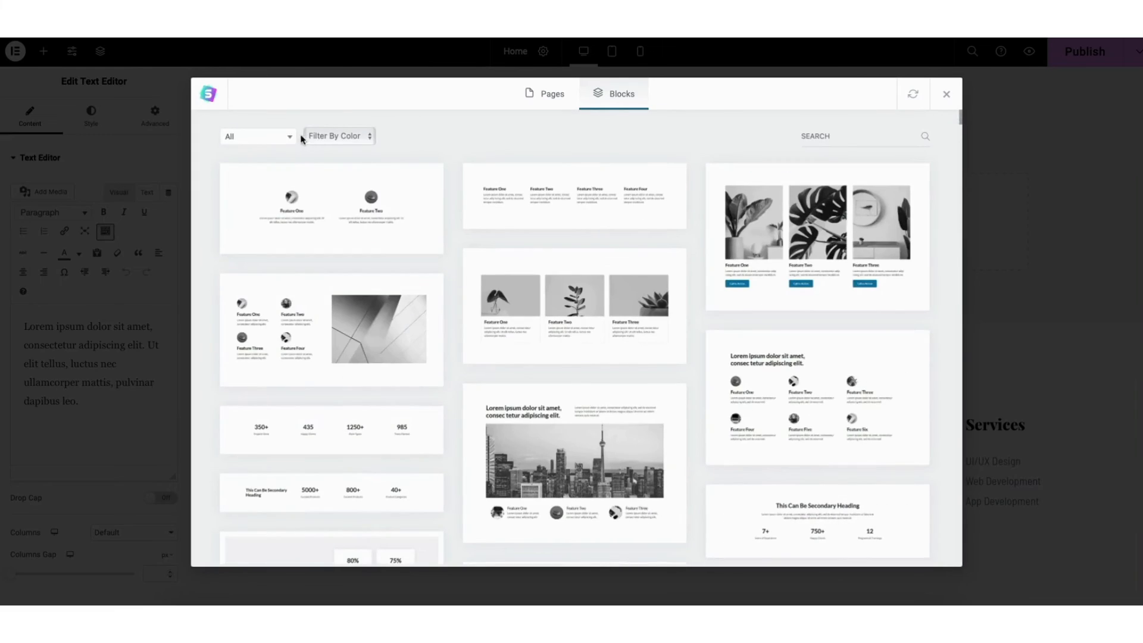
pyautogui.click(275, 139)
pyautogui.moveTo(290, 184); pyautogui.dragTo(295, 248)
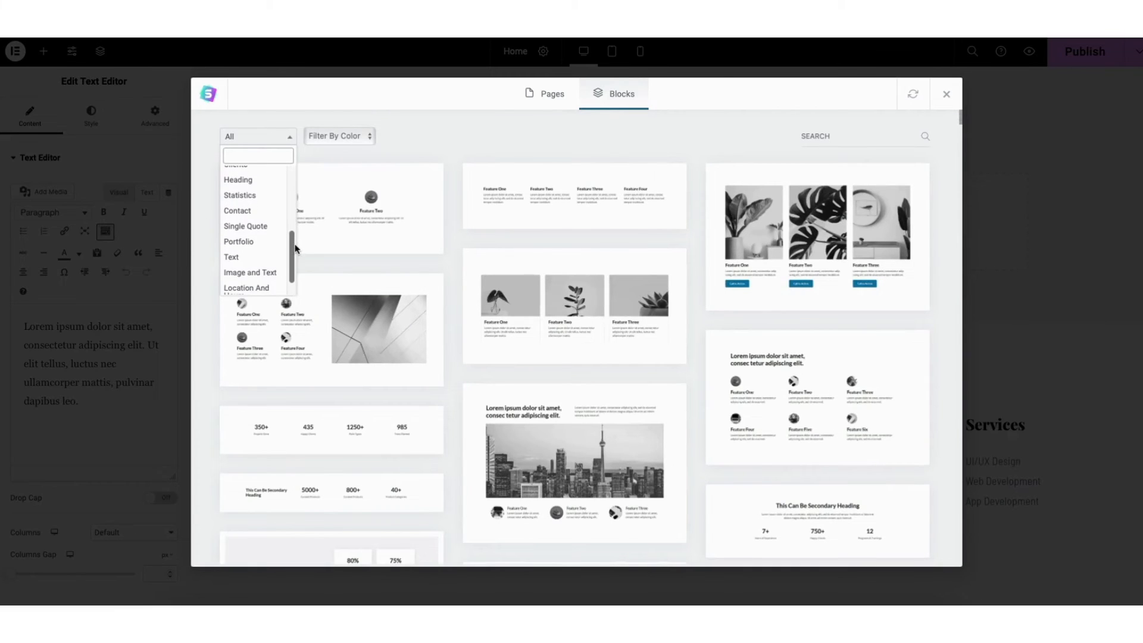
pyautogui.click(479, 141)
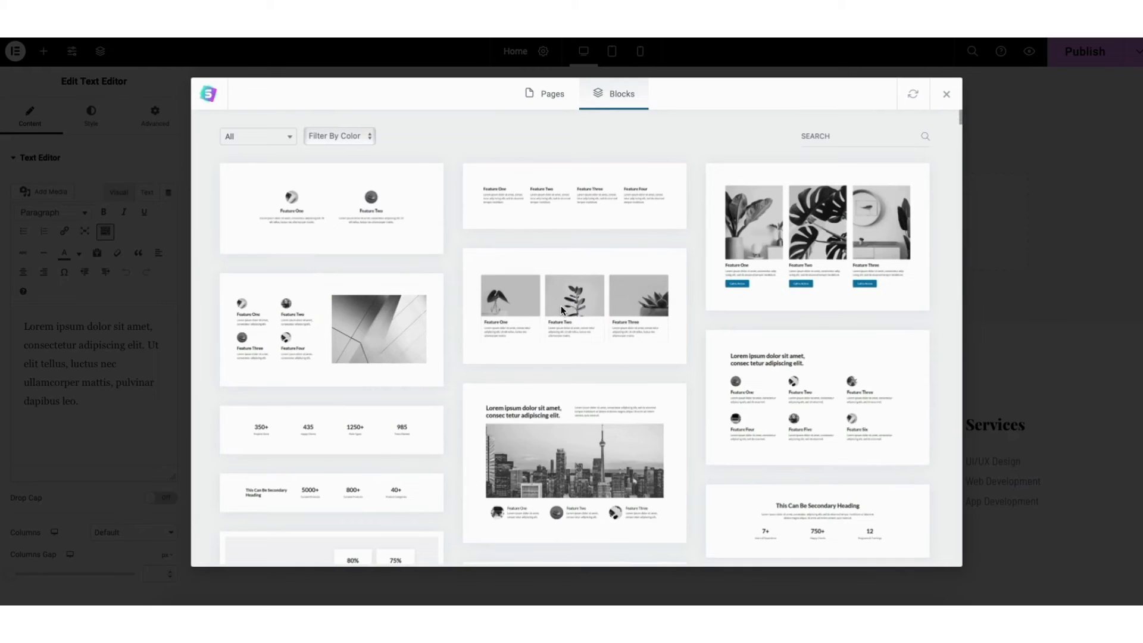
# Preview the block with three plant images titled Feature One, Two and Three, and import it into the page
pyautogui.moveTo(544, 320)
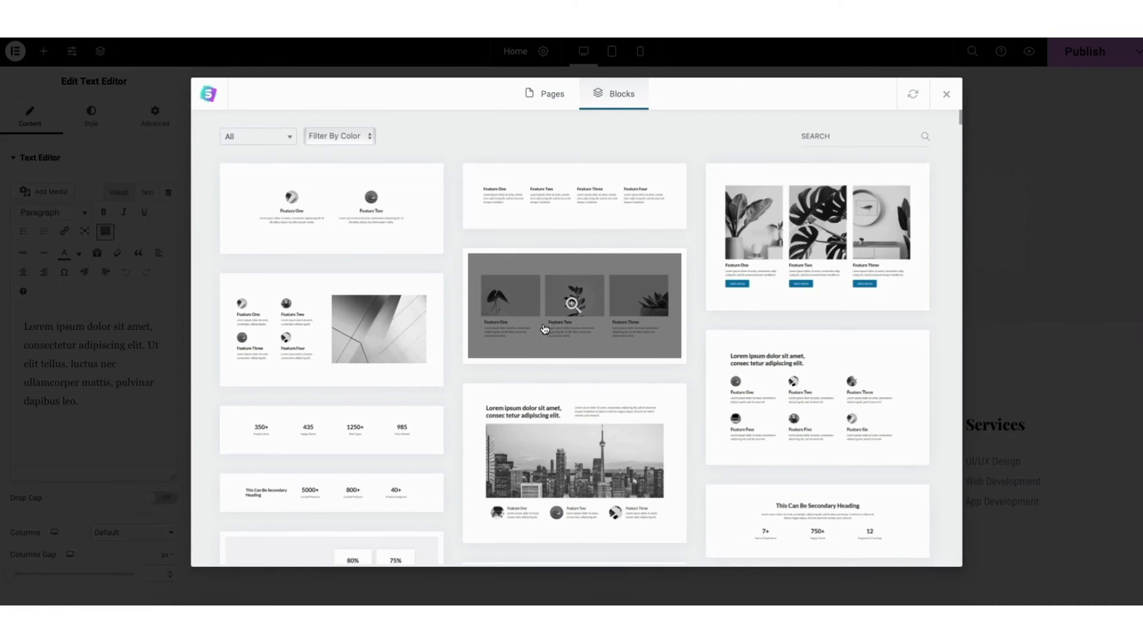
pyautogui.click(545, 328)
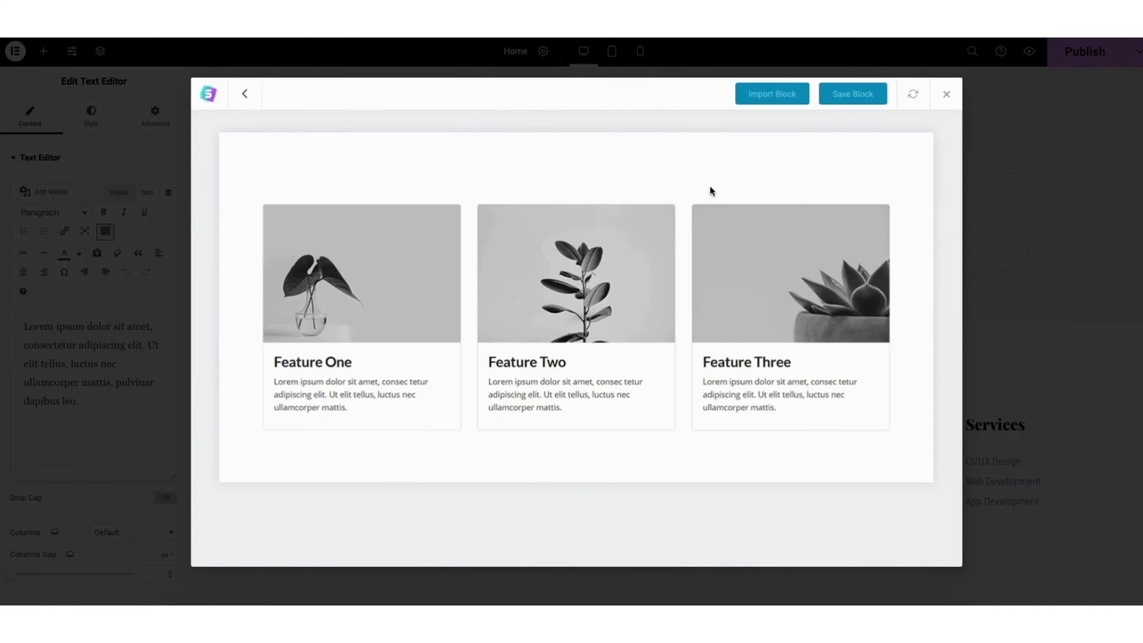
pyautogui.click(768, 96)
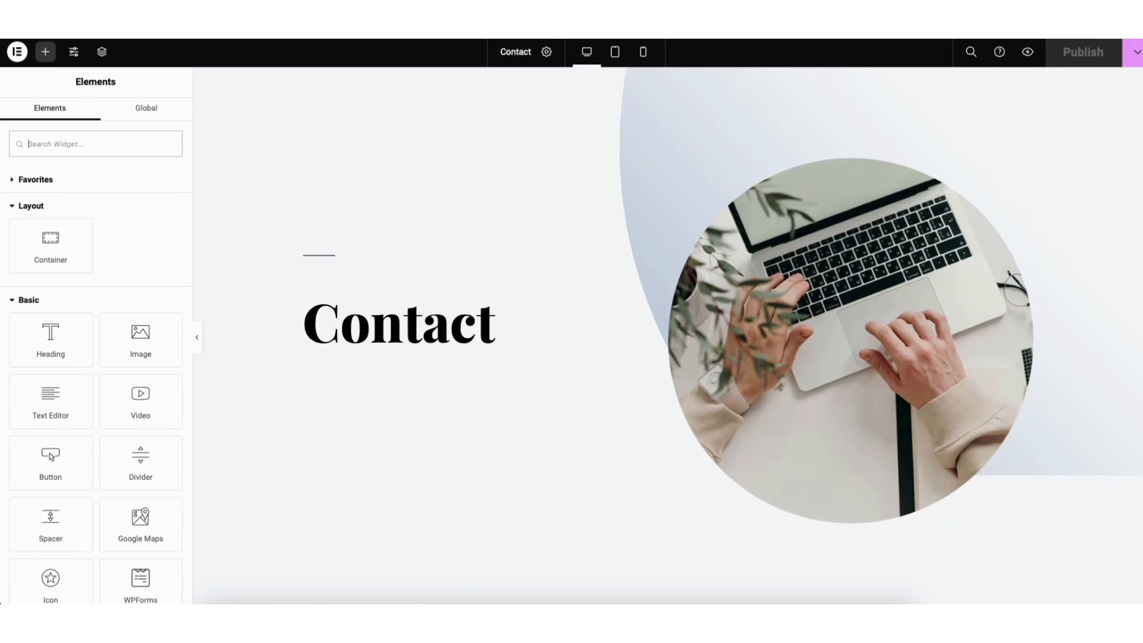
# Open the settings of the existing contact form beside the "Send me a message" text on the Contact page
pyautogui.scroll(-4, 654, 298)
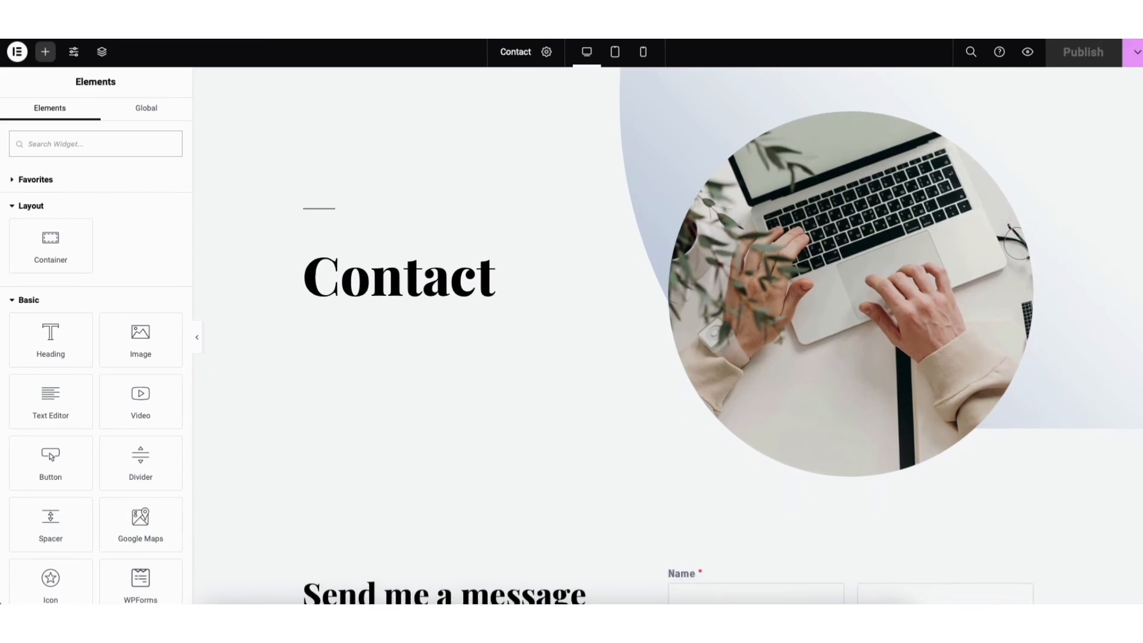
pyautogui.scroll(-4, 666, 335)
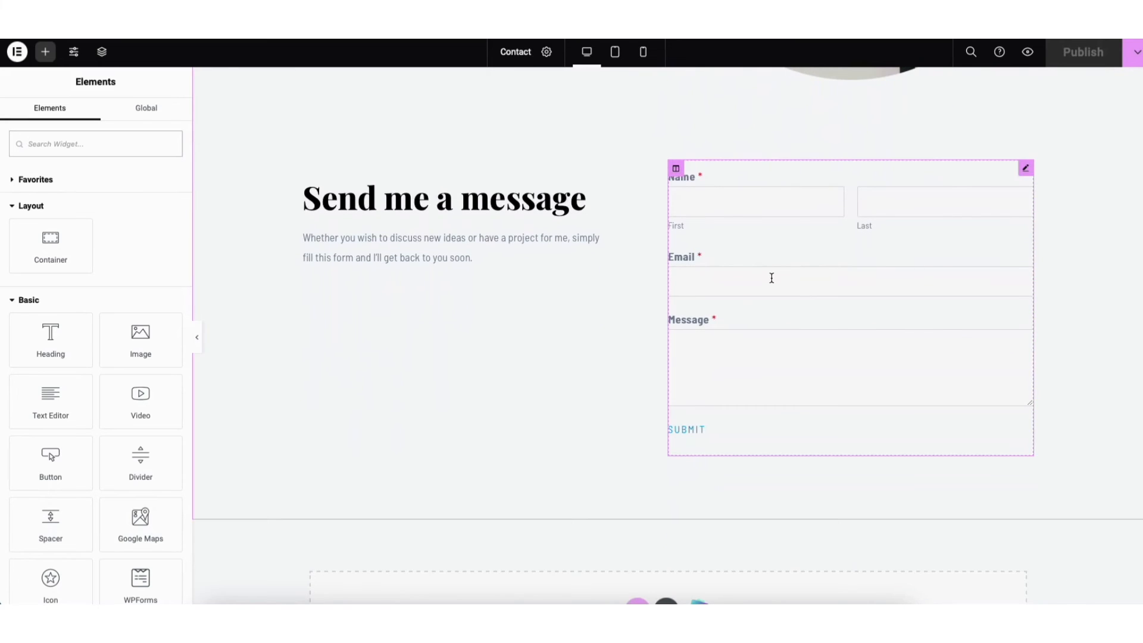
pyautogui.click(769, 274)
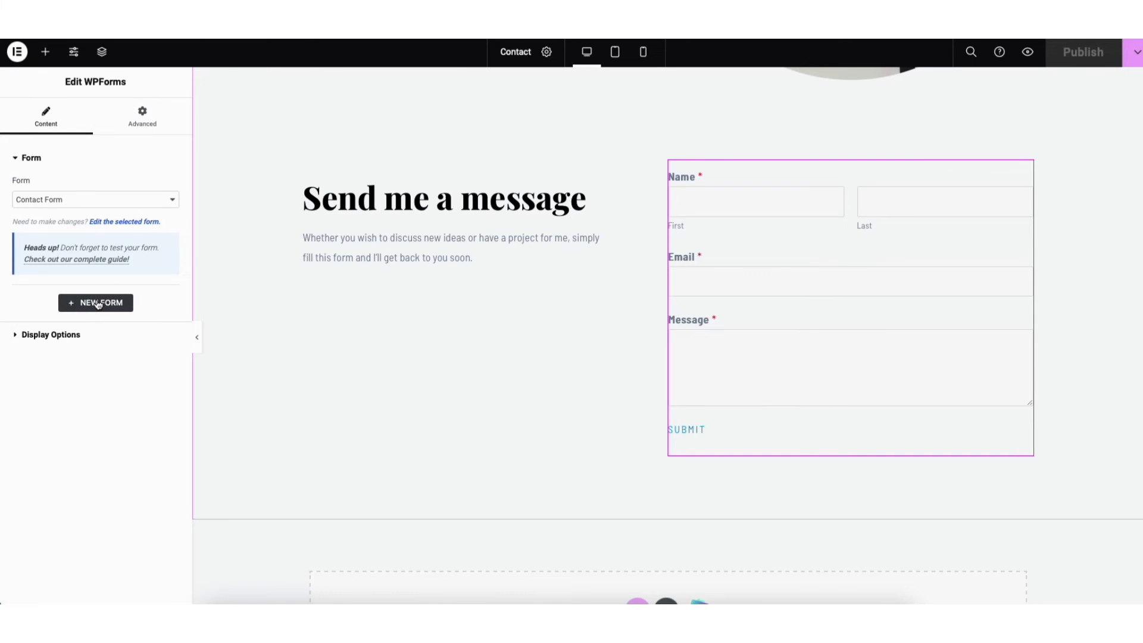
# Add a WPForms widget below the "Send me a message" text and assign the Contact Form to it
pyautogui.click(46, 52)
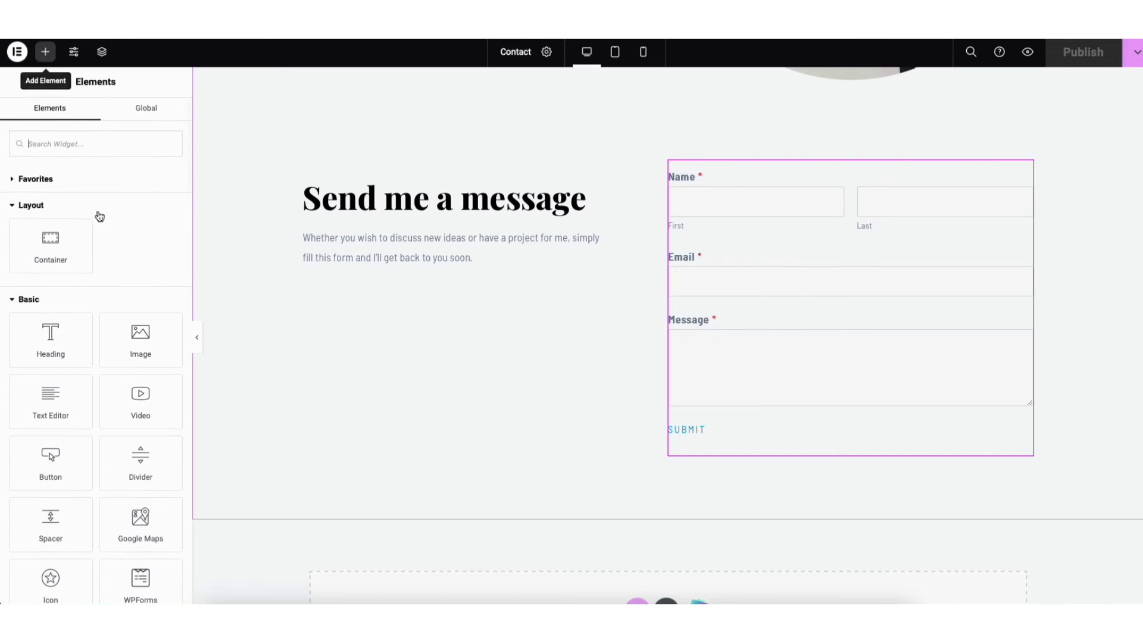
pyautogui.moveTo(138, 587); pyautogui.dragTo(388, 262)
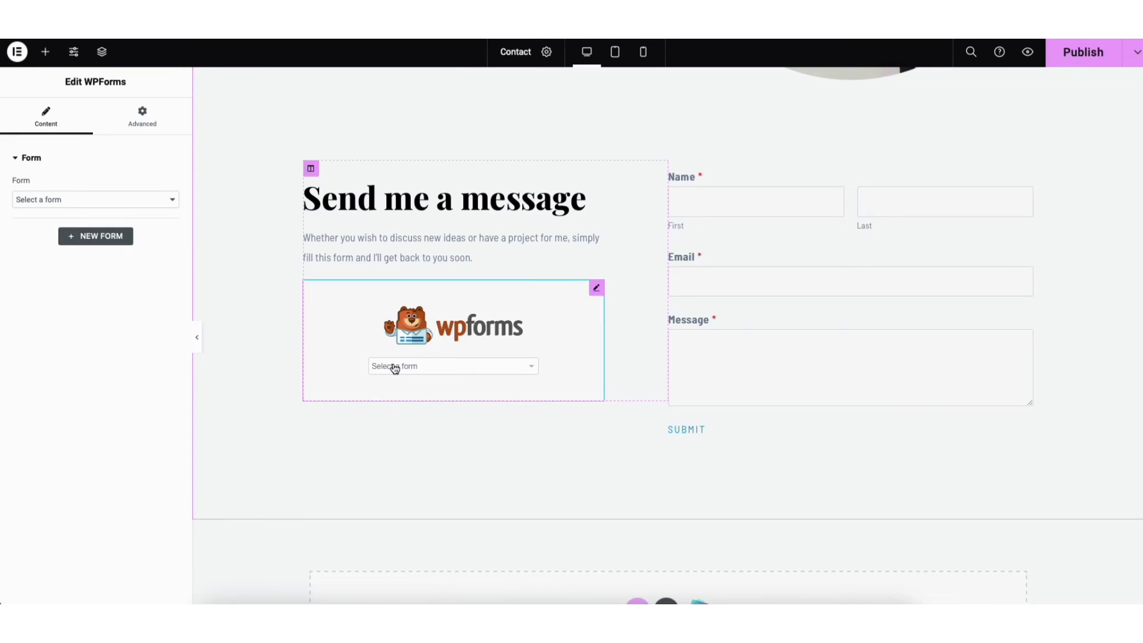
pyautogui.click(125, 199)
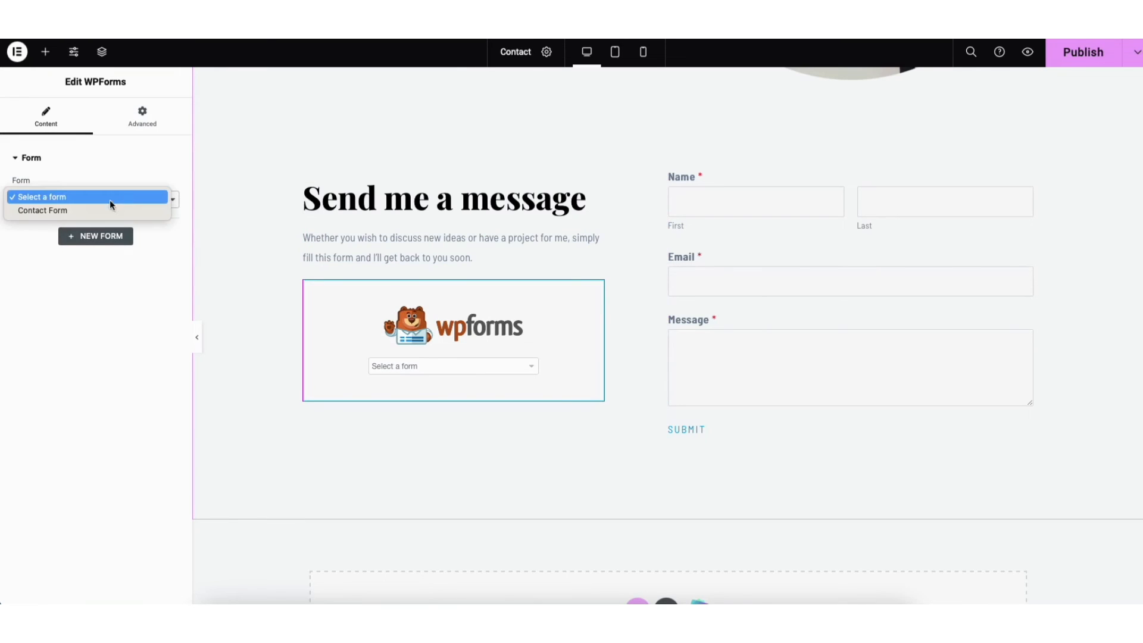
pyautogui.click(90, 209)
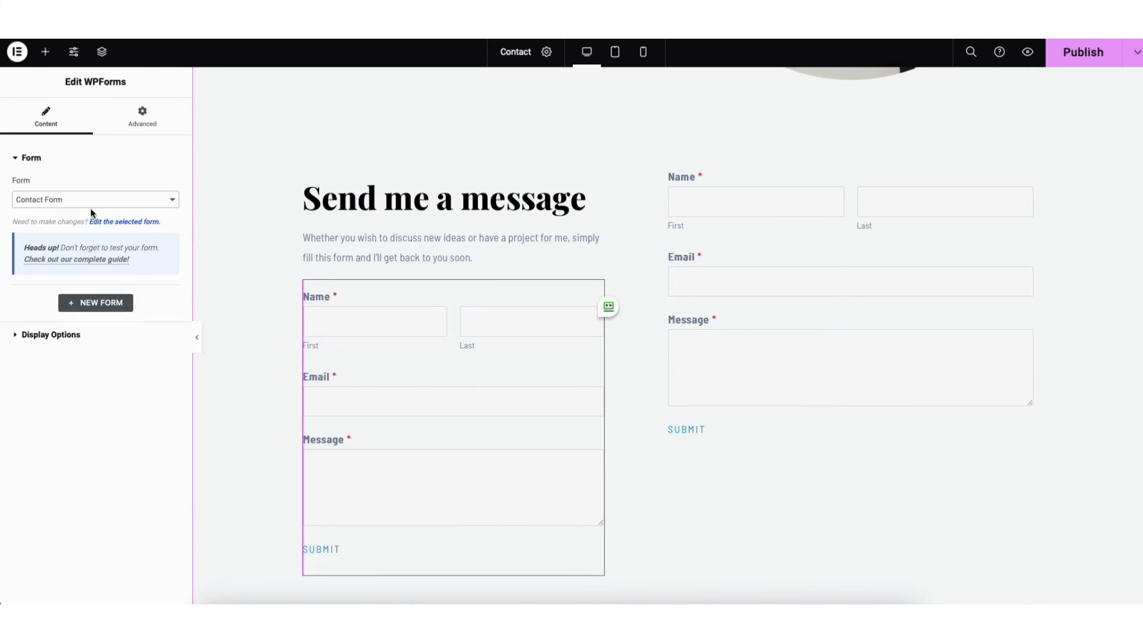
# Open the selected Contact Form for editing and add another Email field directly below the Your Name field
pyautogui.click(105, 222)
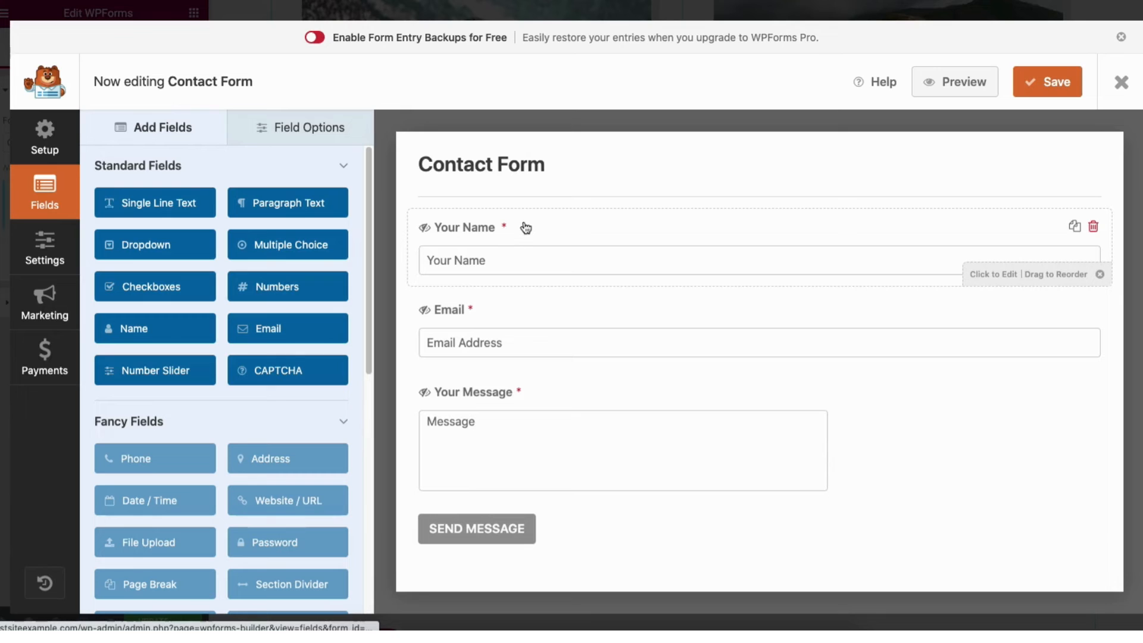
pyautogui.moveTo(528, 255); pyautogui.dragTo(505, 225)
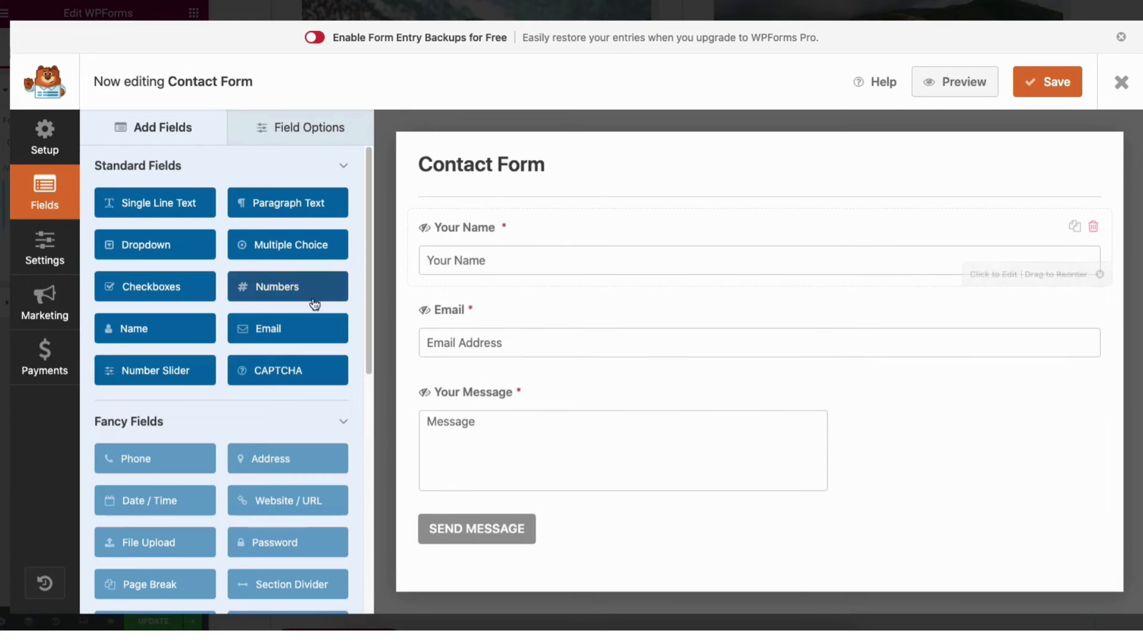
pyautogui.moveTo(266, 329); pyautogui.dragTo(455, 311)
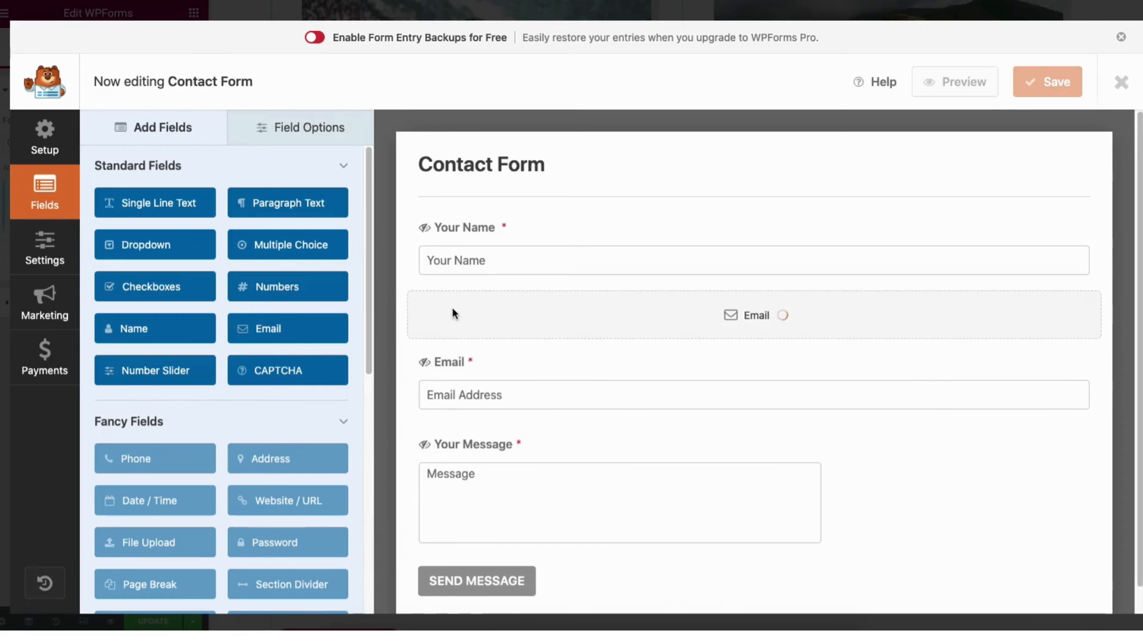
# Change the Your Name field's label to "Name" and switch its Required option off and on again
pyautogui.click(300, 131)
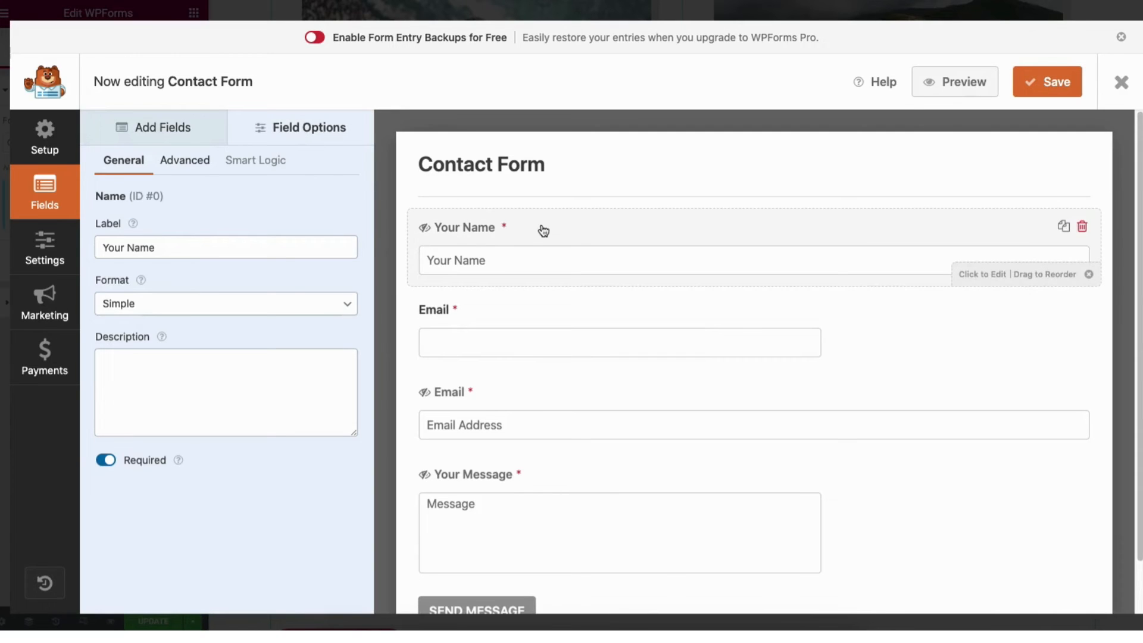
pyautogui.click(129, 246)
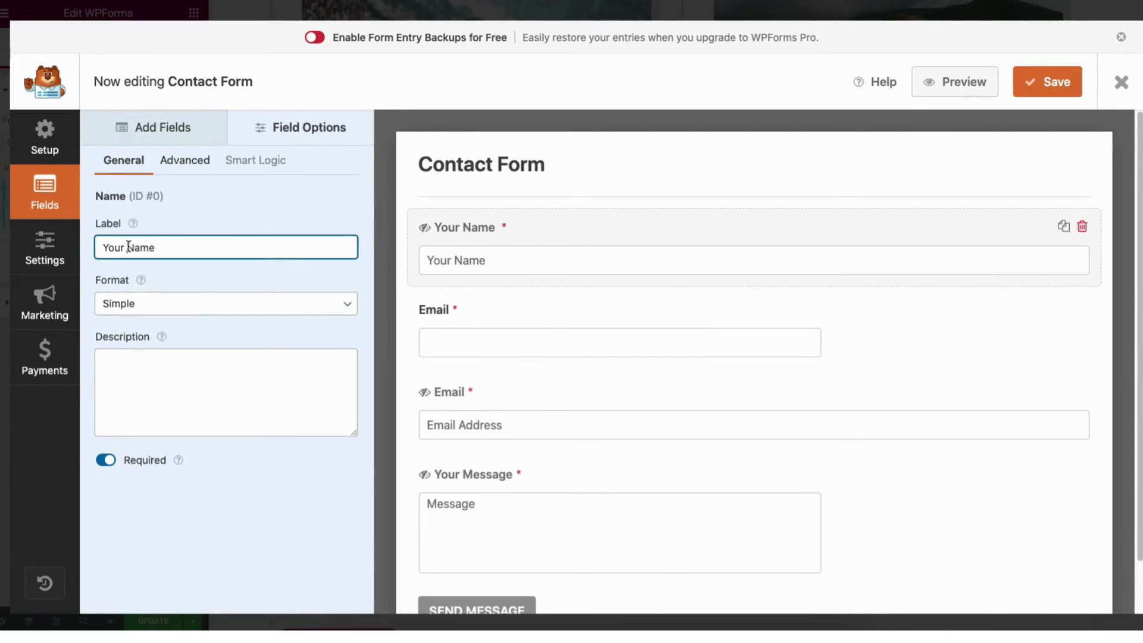
pyautogui.press('BackSpace')
pyautogui.press('BackSpace')
pyautogui.press('BackSpace')
pyautogui.press('BackSpace')
pyautogui.press('BackSpace')
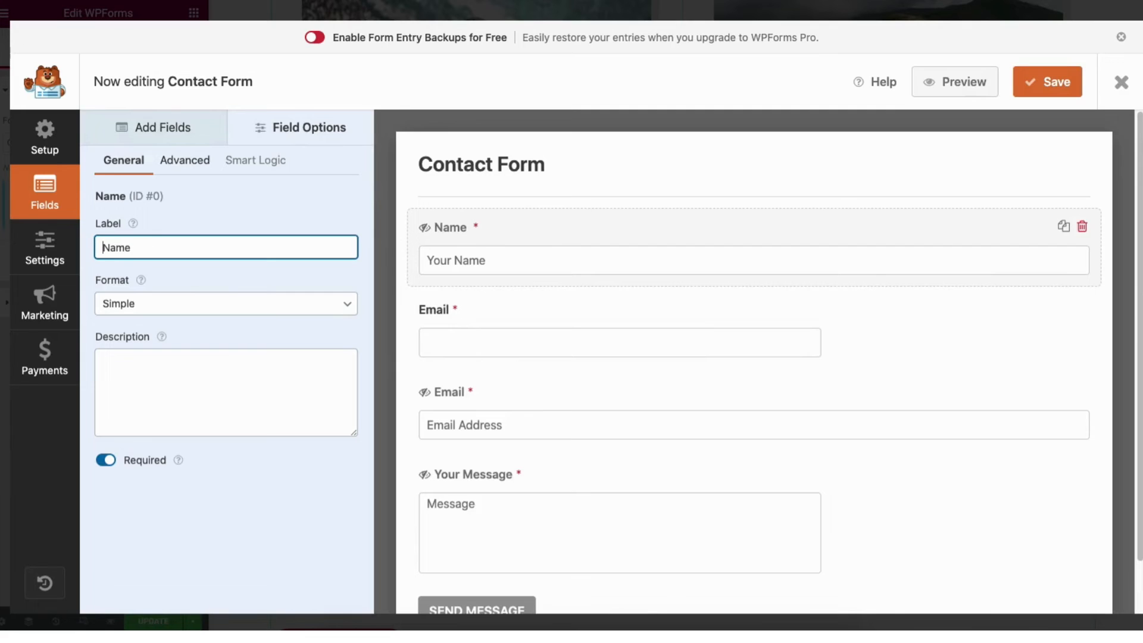
pyautogui.click(106, 463)
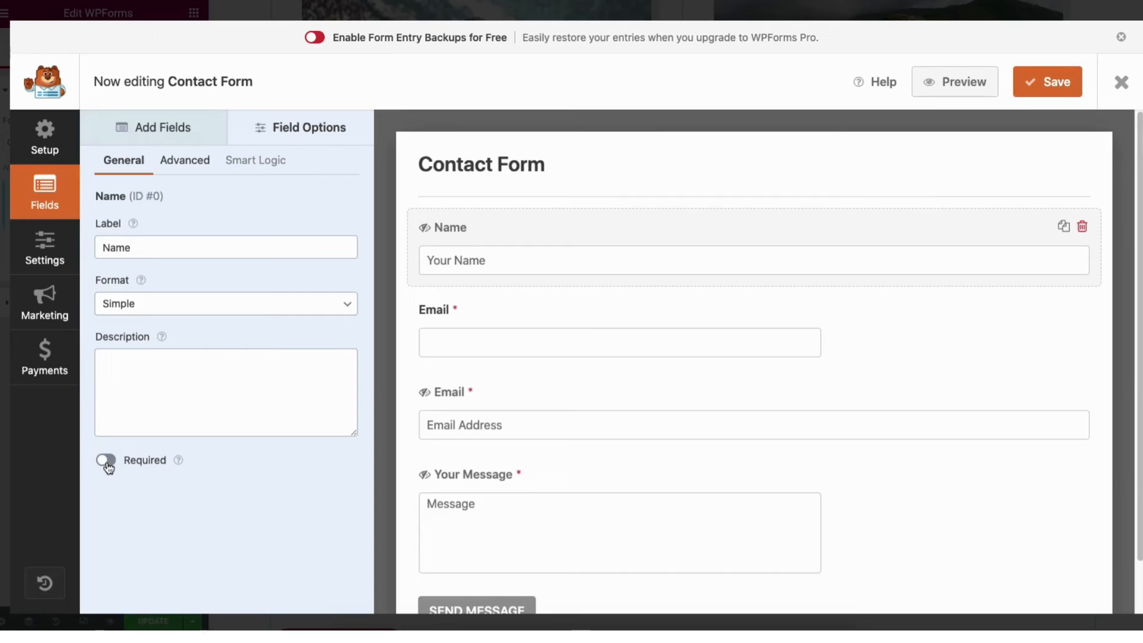
pyautogui.click(108, 468)
# Try the Medium and Small field sizes on the Name field and set it back to Large
pyautogui.click(182, 162)
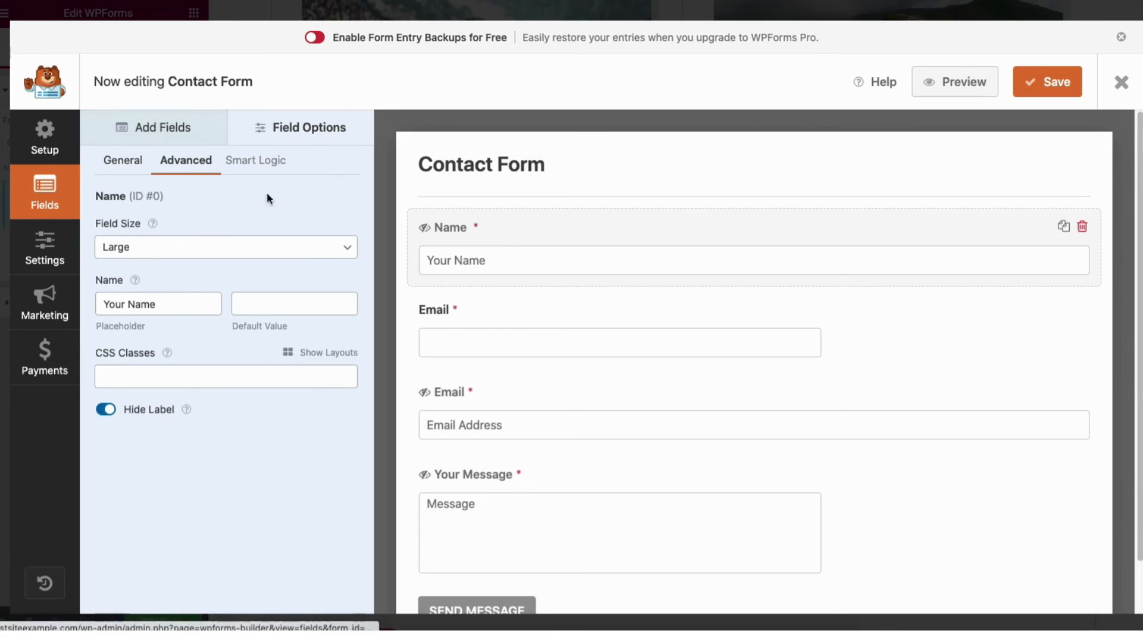
pyautogui.click(145, 247)
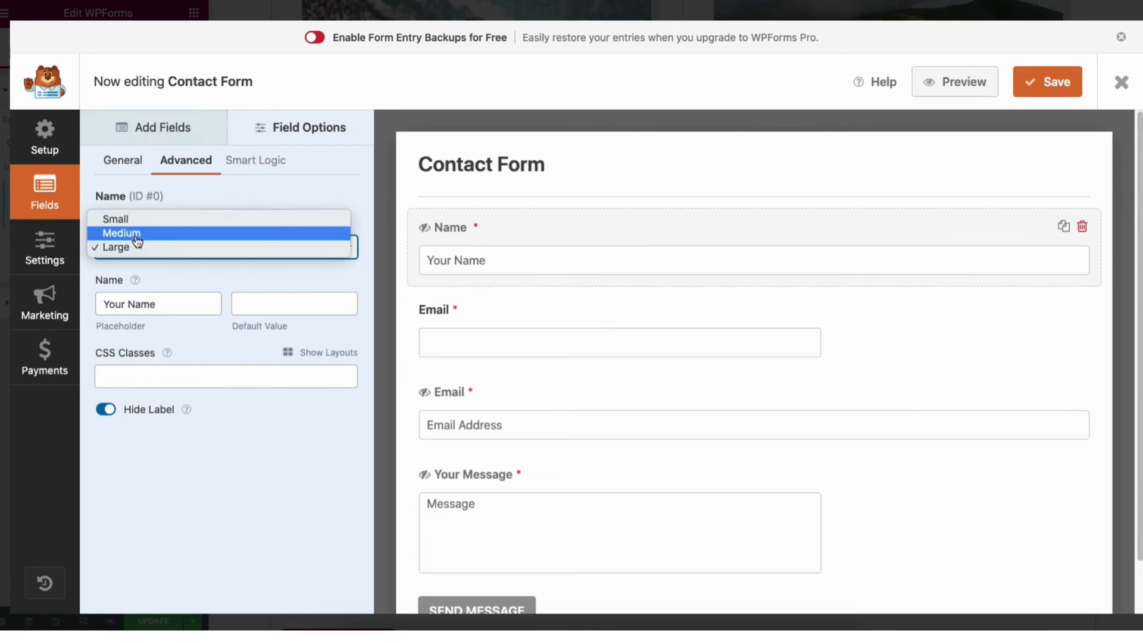
pyautogui.click(136, 236)
pyautogui.click(138, 247)
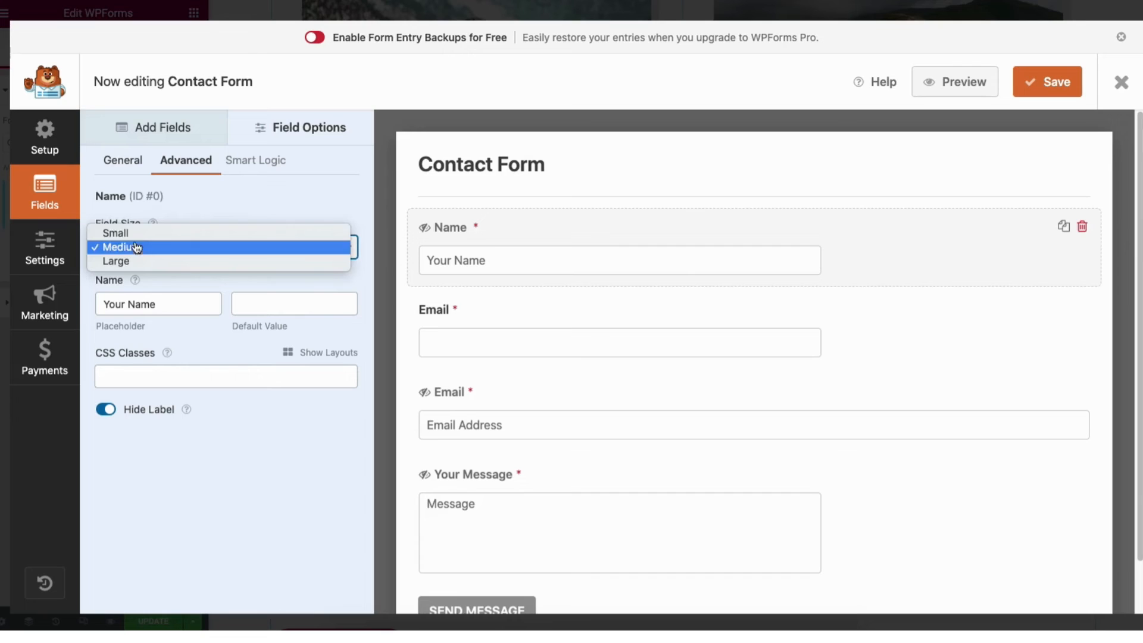
pyautogui.click(135, 233)
pyautogui.click(133, 249)
pyautogui.click(137, 277)
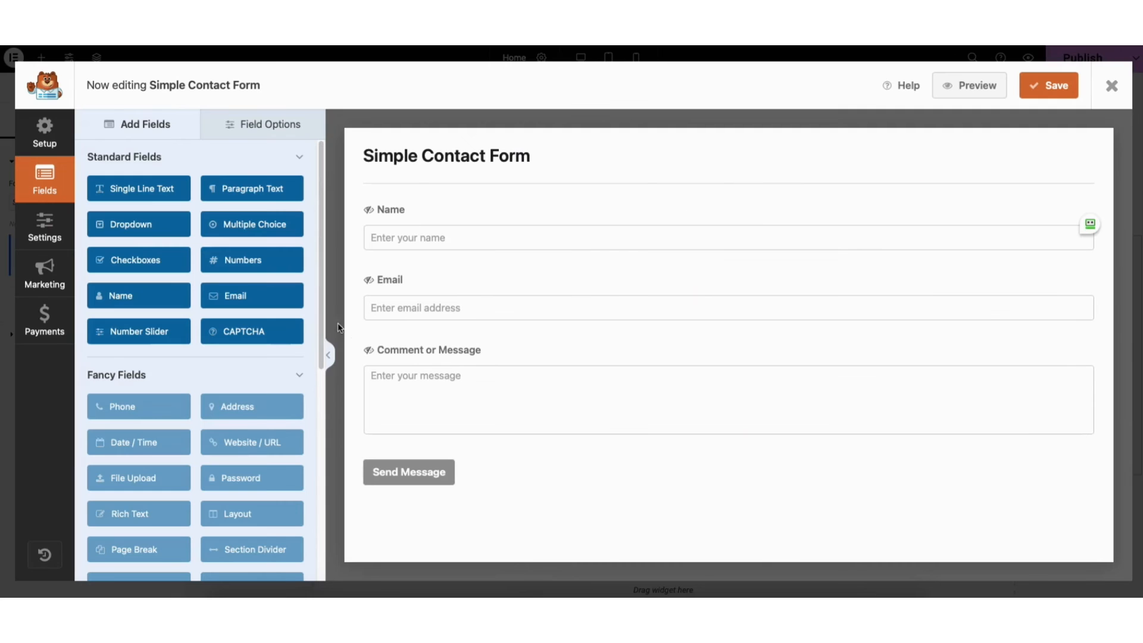
# Review the Simple Contact Form's general, spam protection, notification and confirmation settings
pyautogui.click(42, 233)
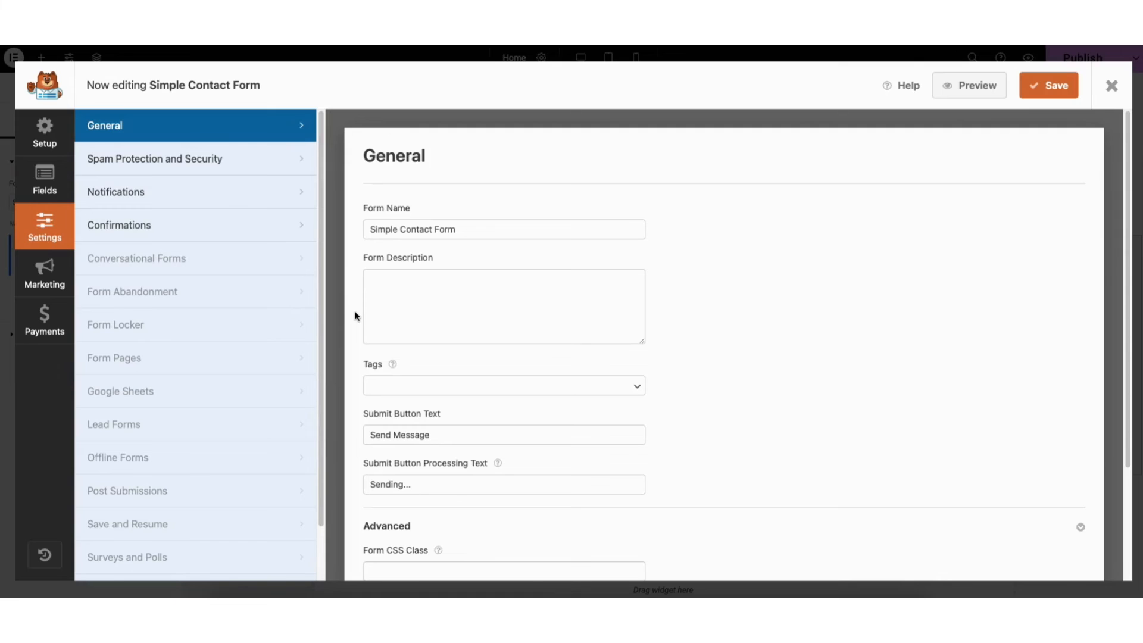
pyautogui.click(191, 162)
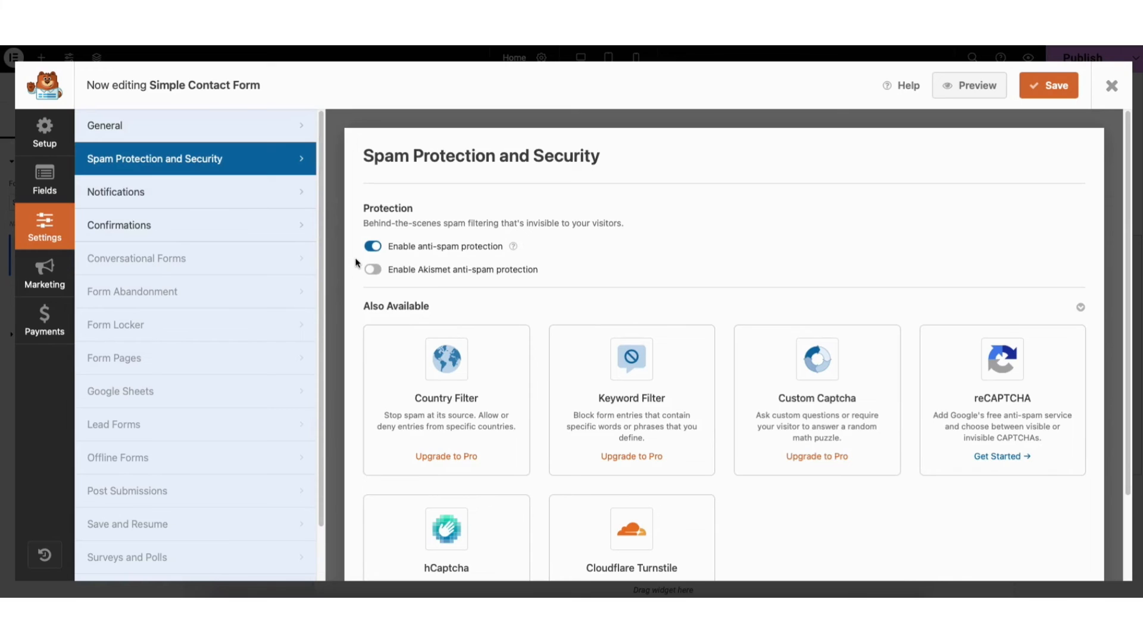
pyautogui.click(249, 199)
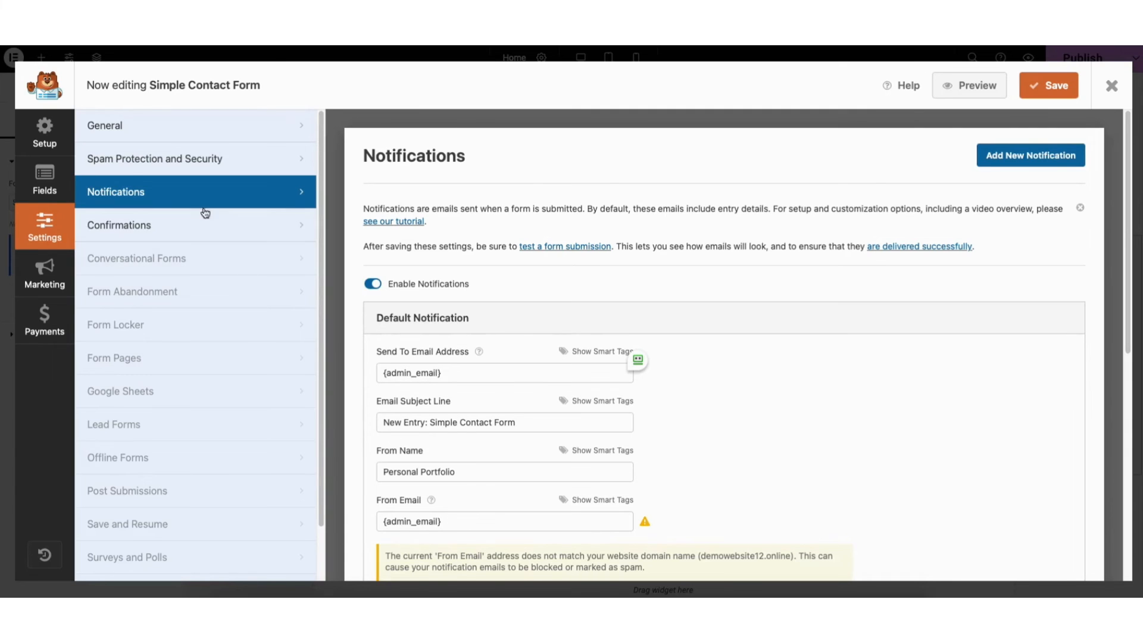
pyautogui.click(203, 230)
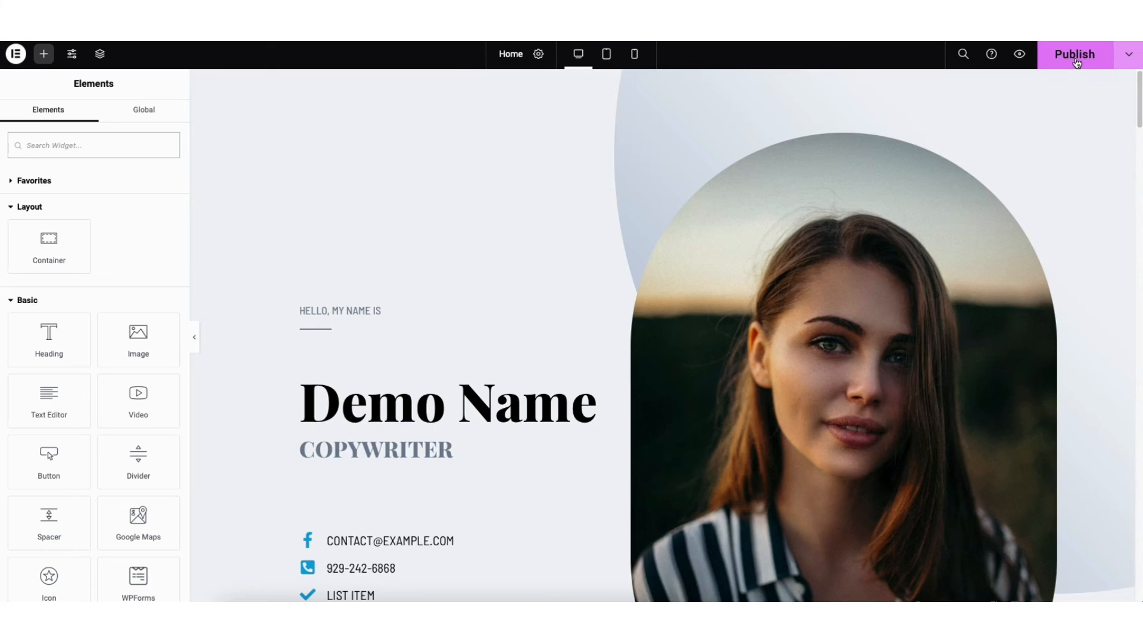
# Check the Home page's save options, and preview the page at tablet and mobile sizes before returning to desktop view
pyautogui.click(1132, 61)
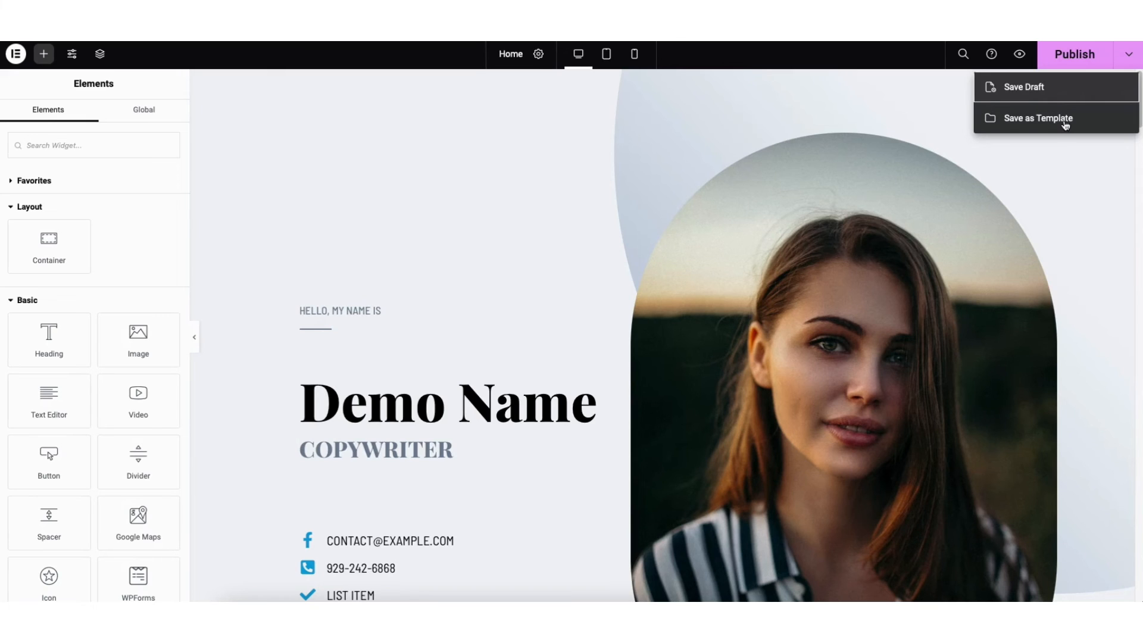
pyautogui.click(929, 96)
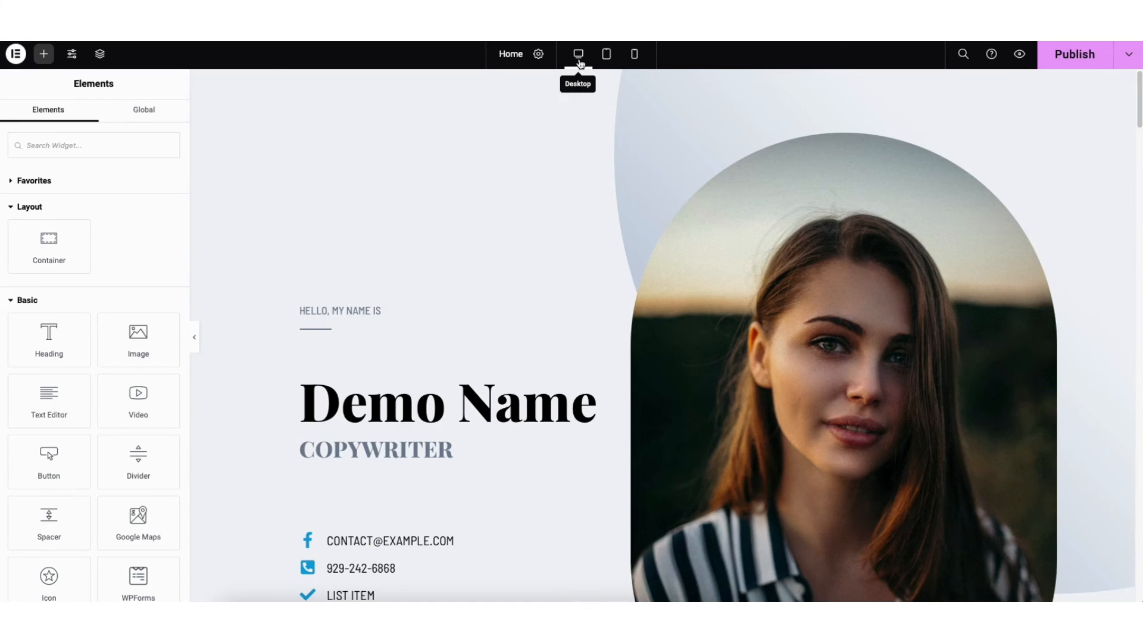
pyautogui.click(607, 57)
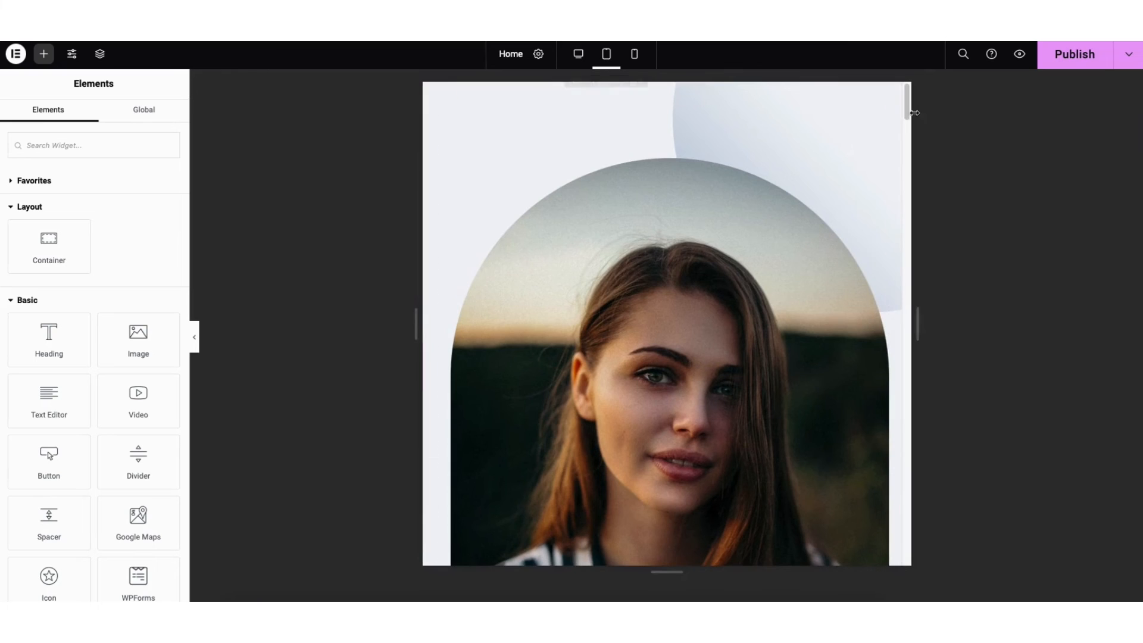
pyautogui.moveTo(907, 104)
pyautogui.mouseDown()
pyautogui.moveTo(915, 143)
pyautogui.moveTo(916, 97)
pyautogui.mouseUp()
pyautogui.click(636, 56)
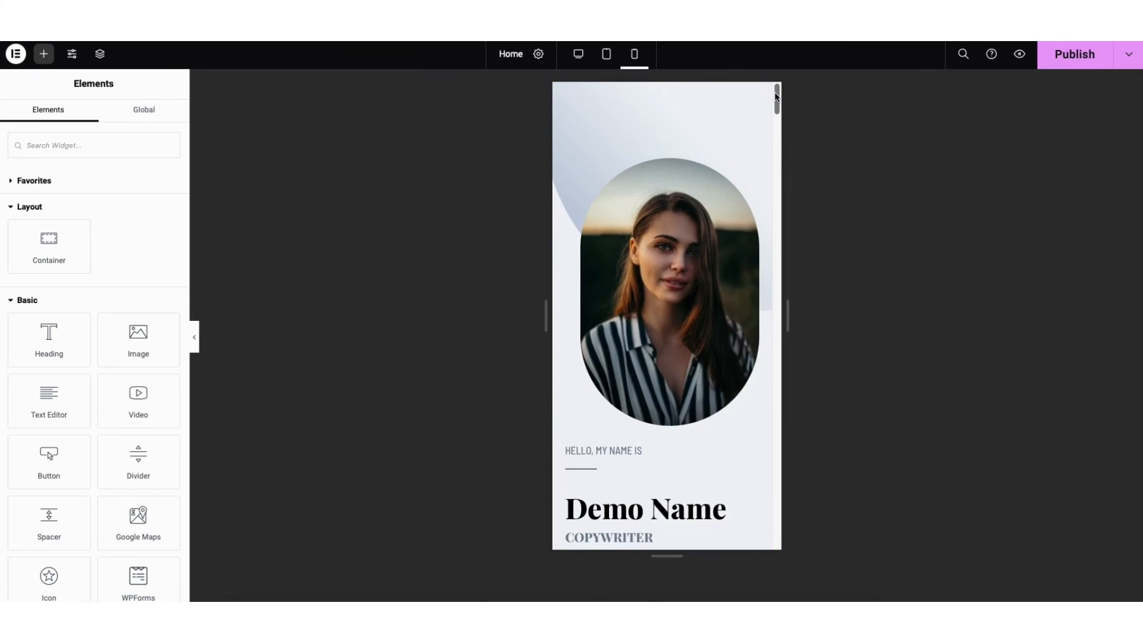
pyautogui.moveTo(777, 98); pyautogui.dragTo(777, 157)
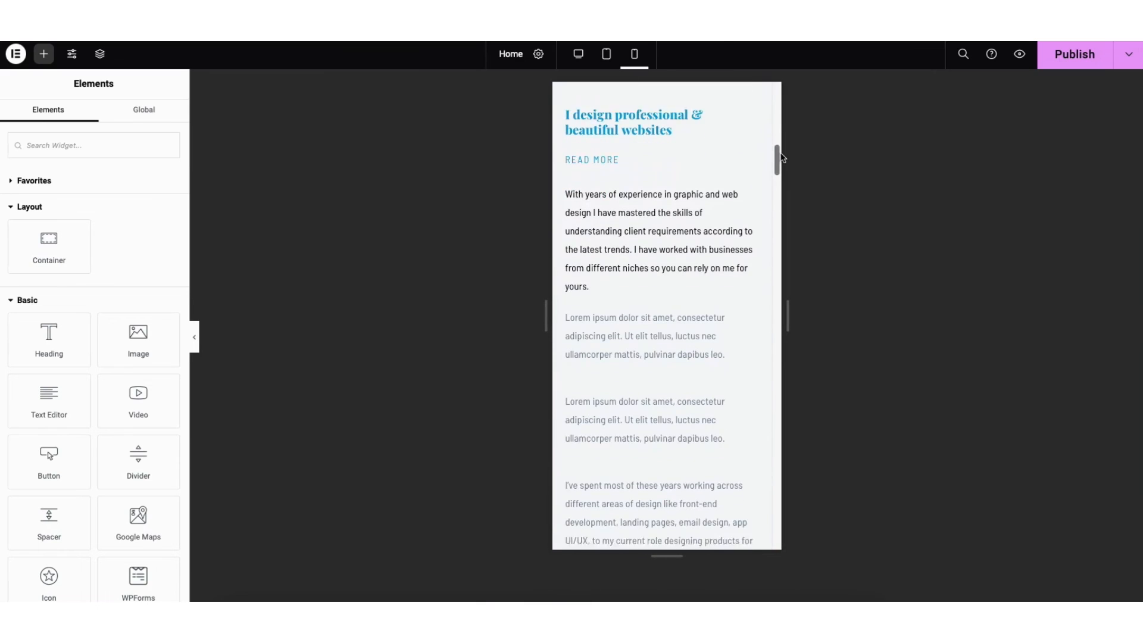
pyautogui.click(580, 52)
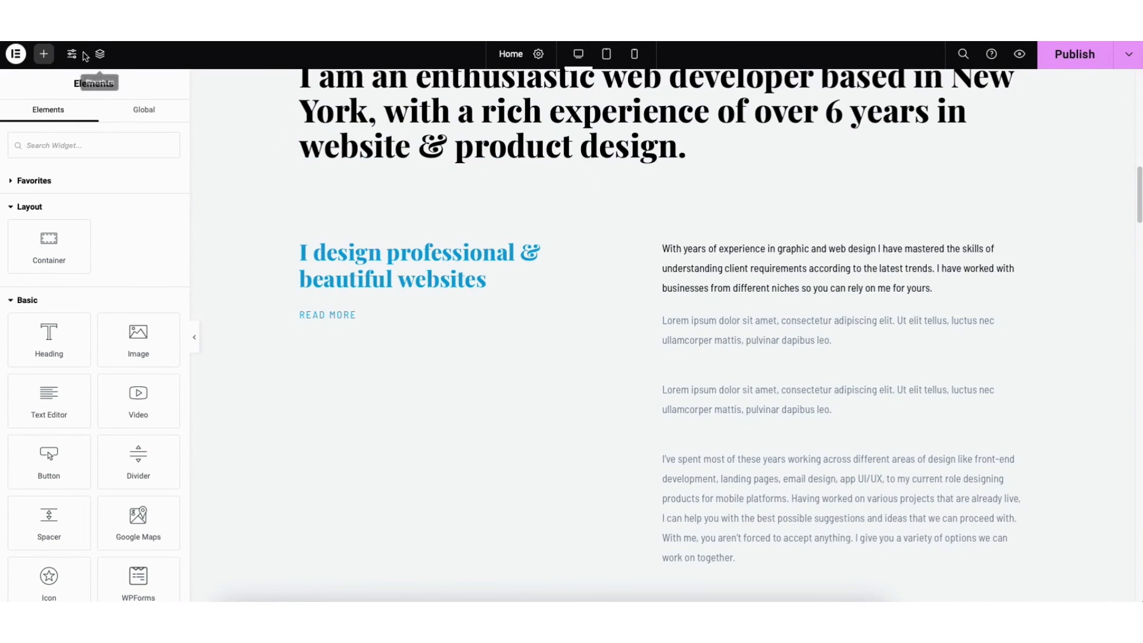
# Look through the site settings, and examine the Home page's action history and saved revisions
pyautogui.click(72, 56)
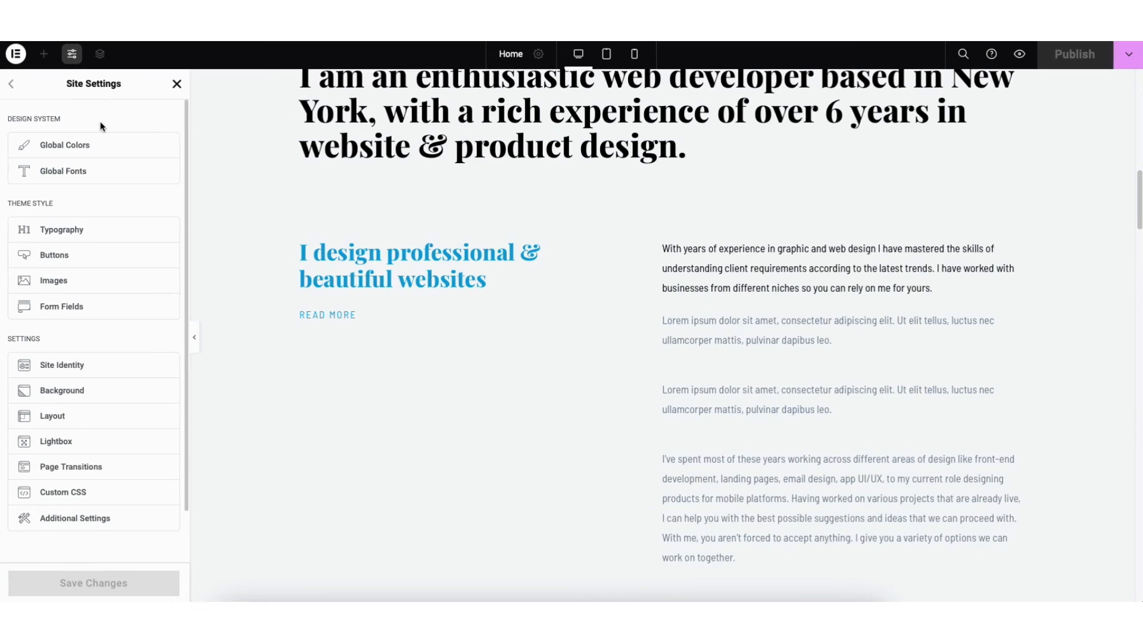
pyautogui.click(177, 84)
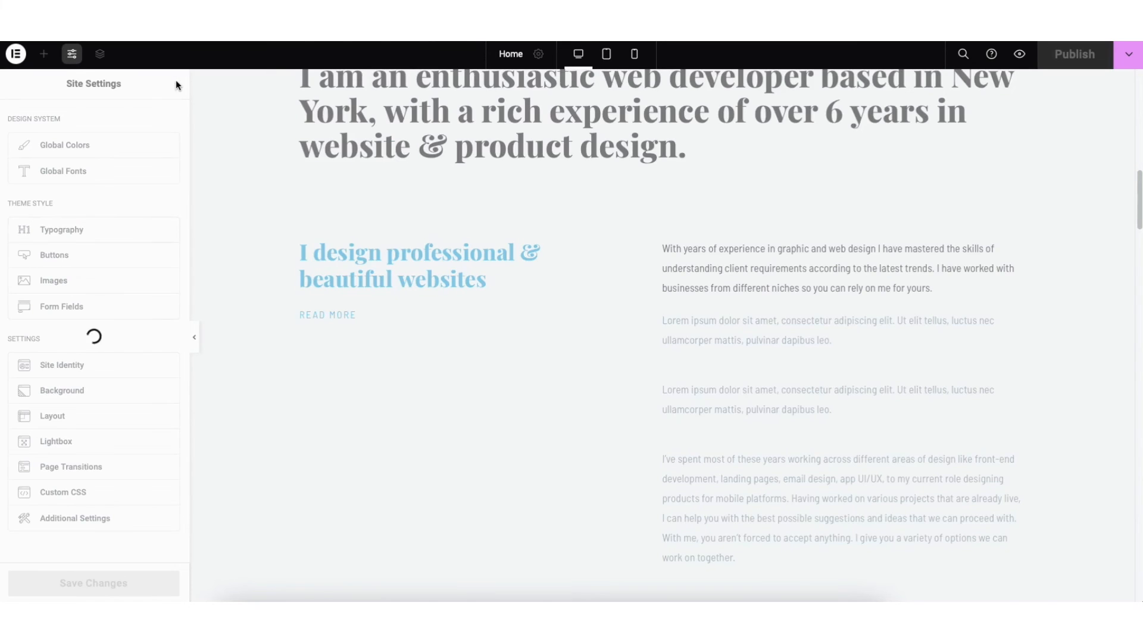
pyautogui.click(16, 55)
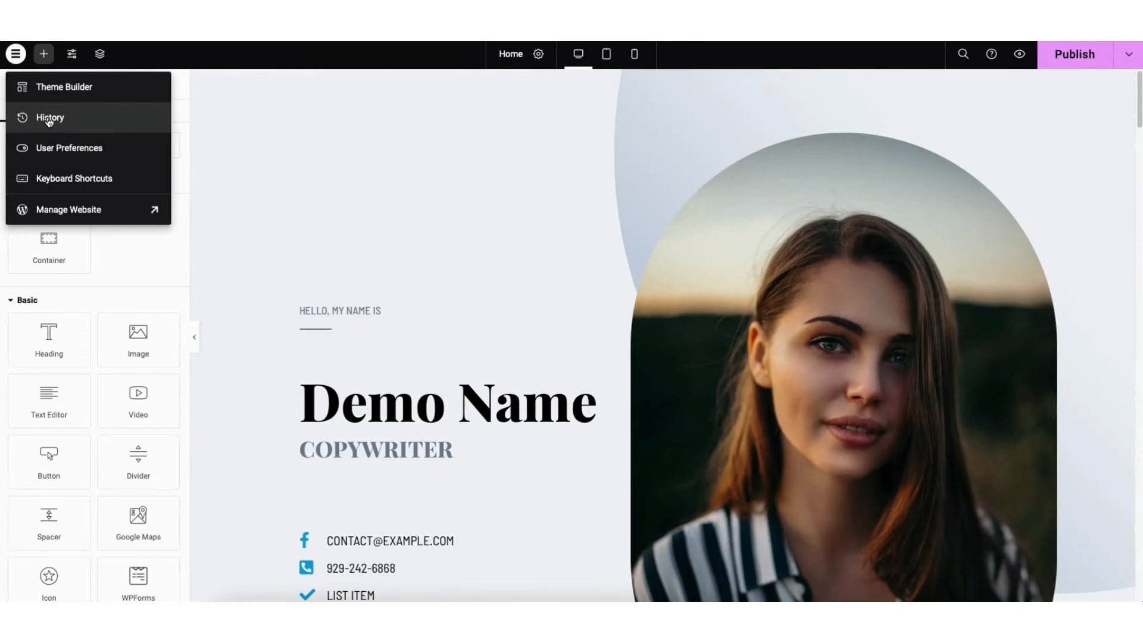
pyautogui.click(49, 119)
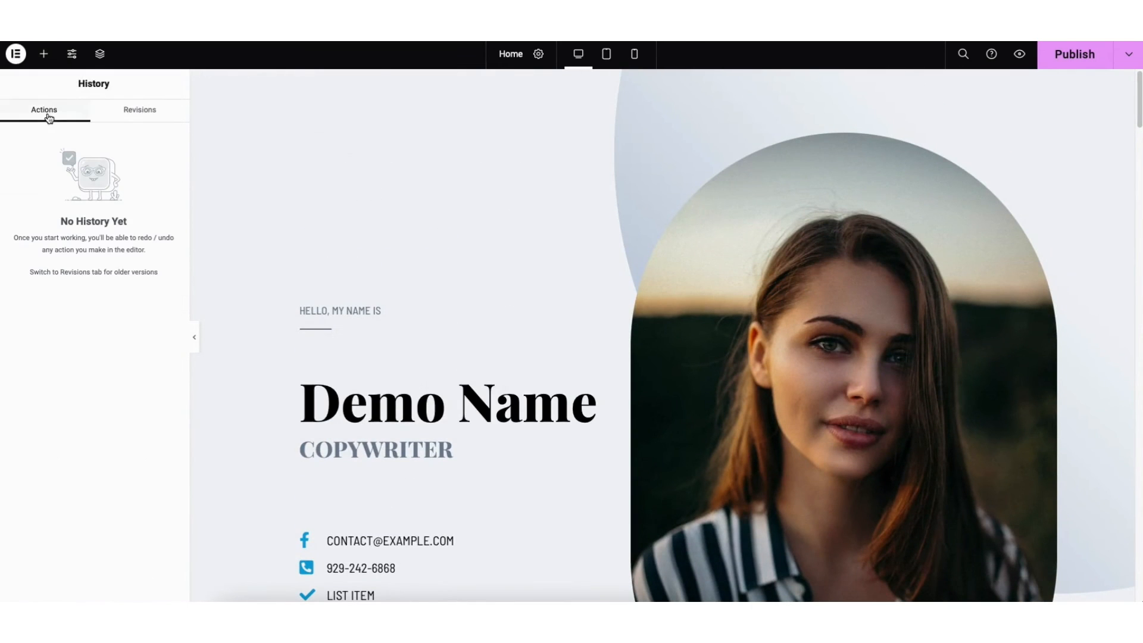
pyautogui.click(143, 115)
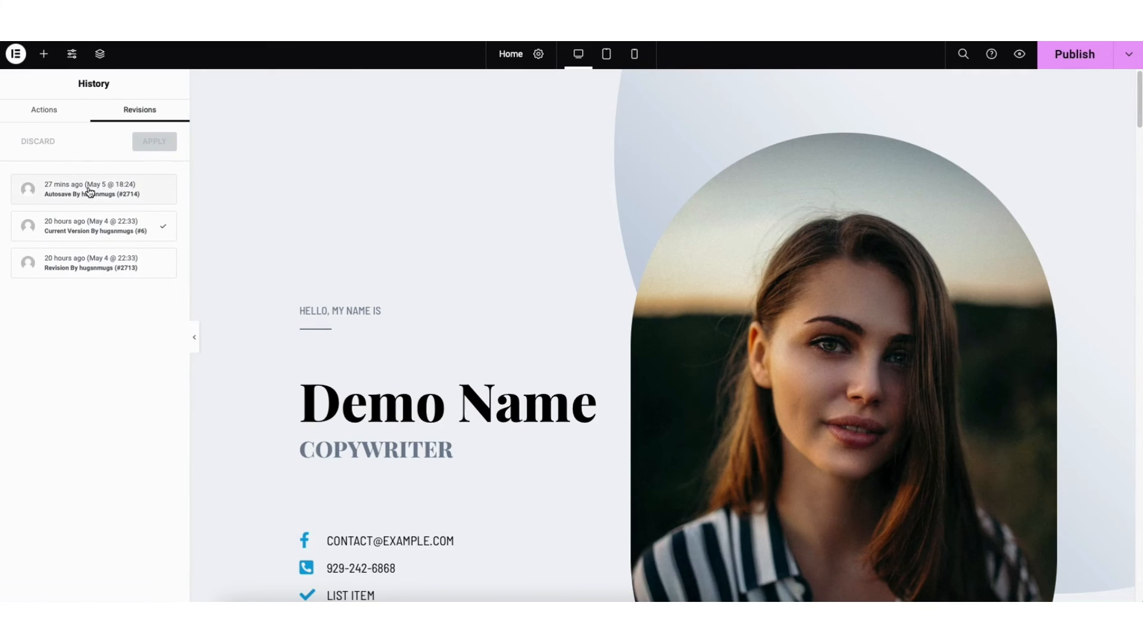
pyautogui.moveTo(89, 192)
# Leave the page editor through the Manage Website option and open the site's WordPress dashboard
pyautogui.click(17, 56)
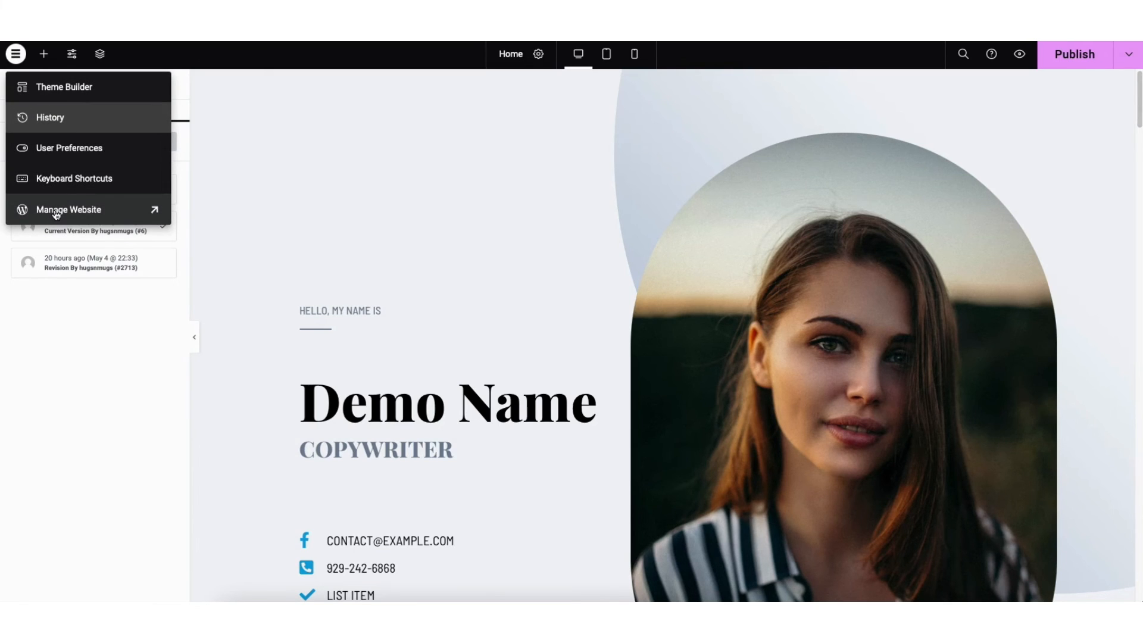
pyautogui.click(56, 209)
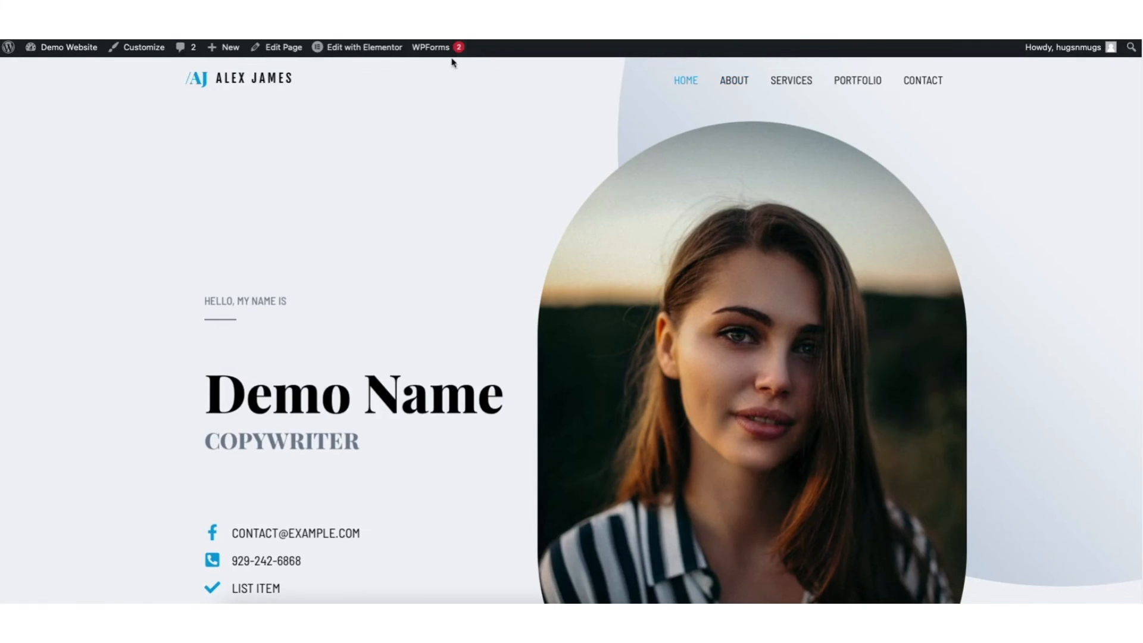
pyautogui.moveTo(369, 53)
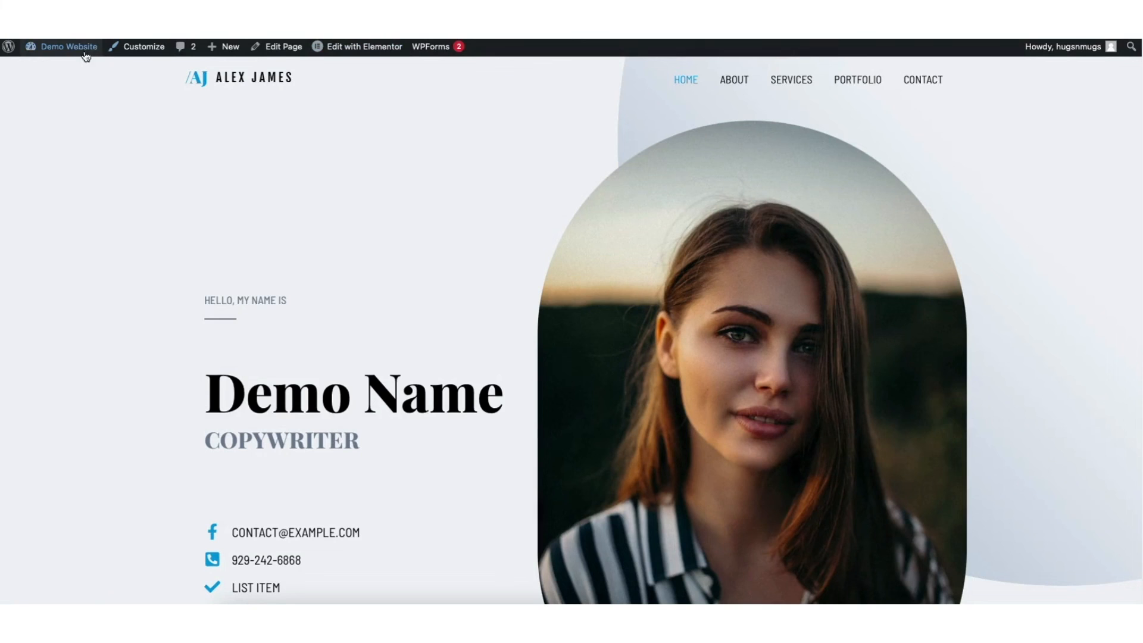
pyautogui.moveTo(65, 53)
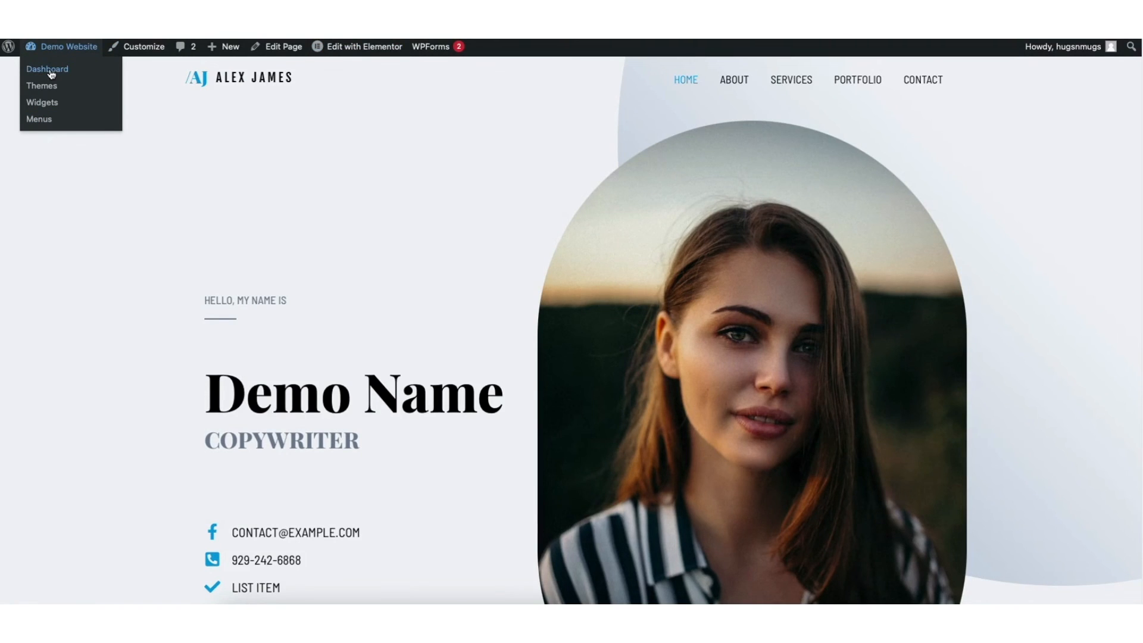
pyautogui.click(47, 69)
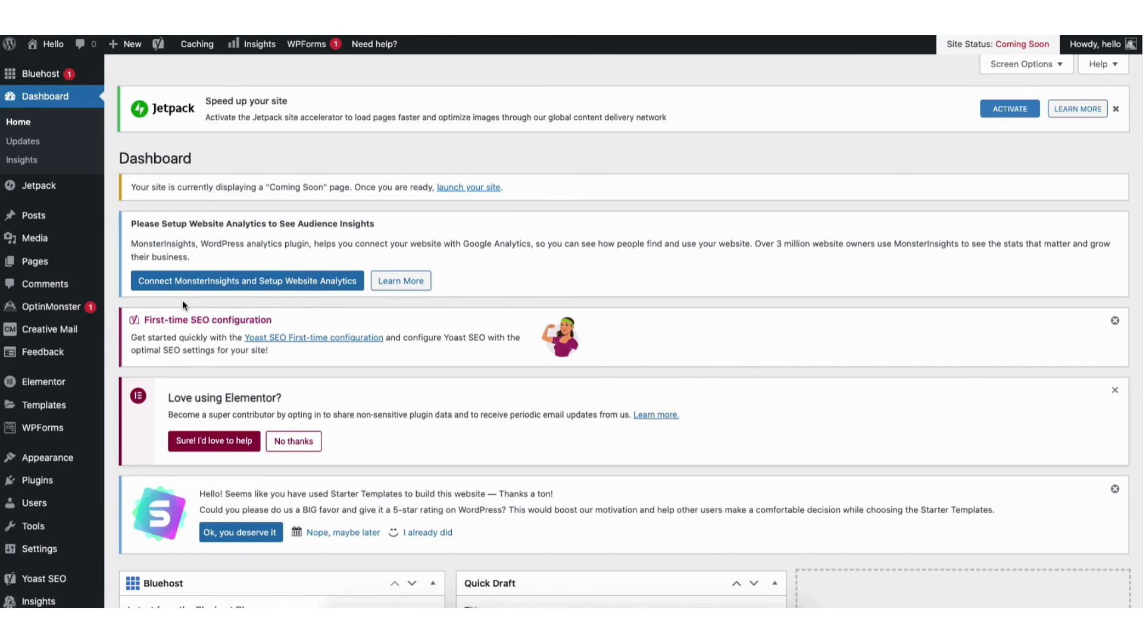
# Look over the list of all pages, and view the Media Library with its file upload area
pyautogui.moveTo(36, 262)
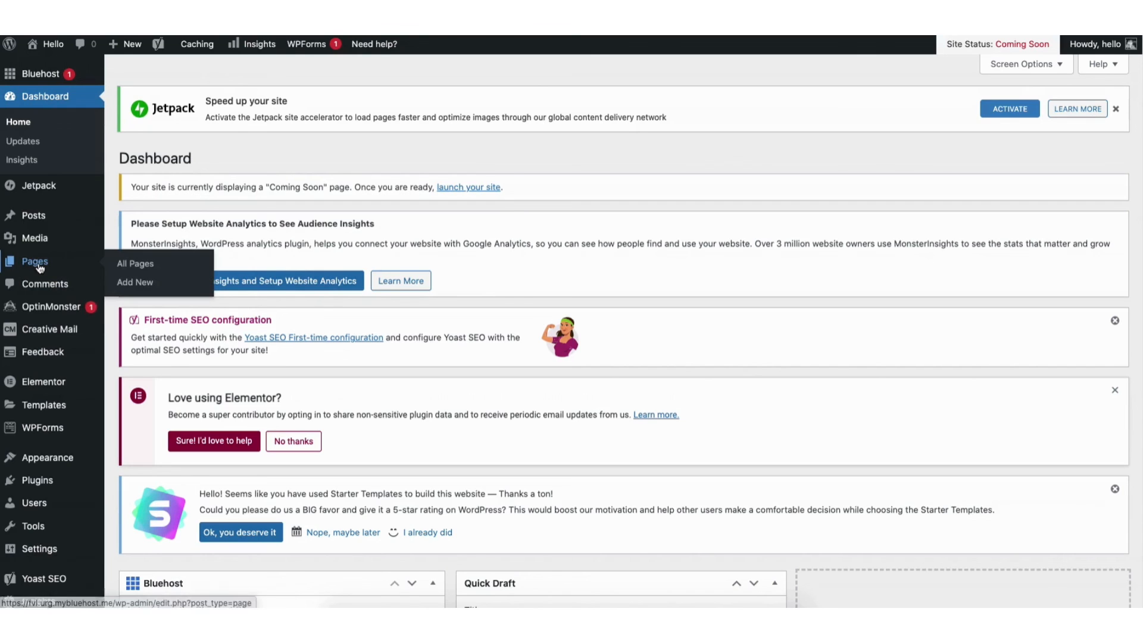
pyautogui.click(143, 266)
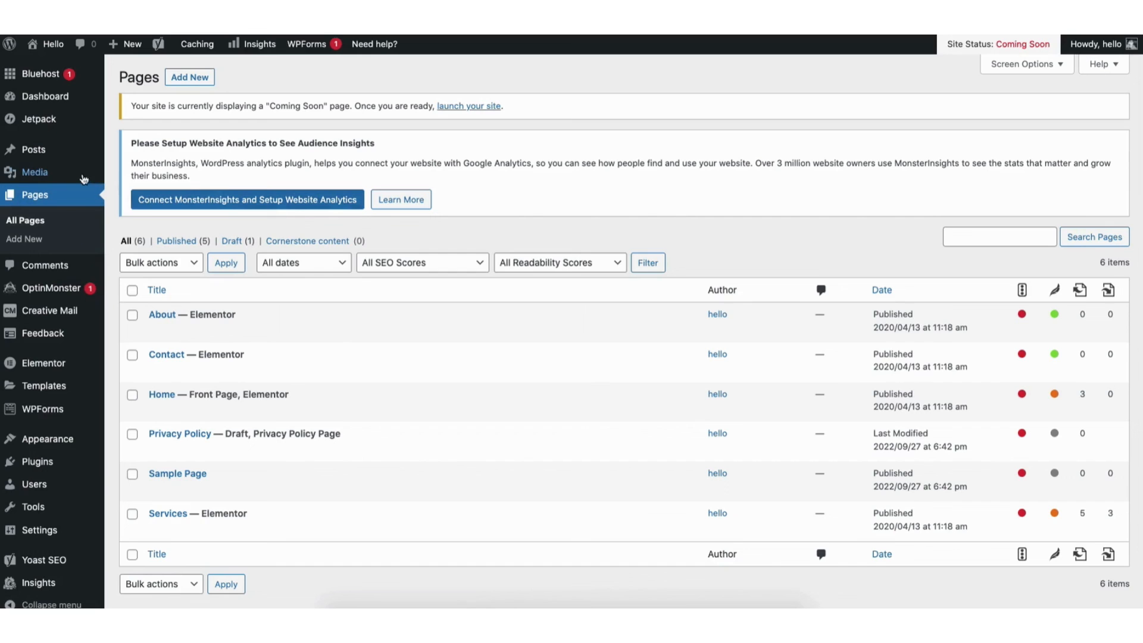
pyautogui.moveTo(39, 174)
pyautogui.click(130, 176)
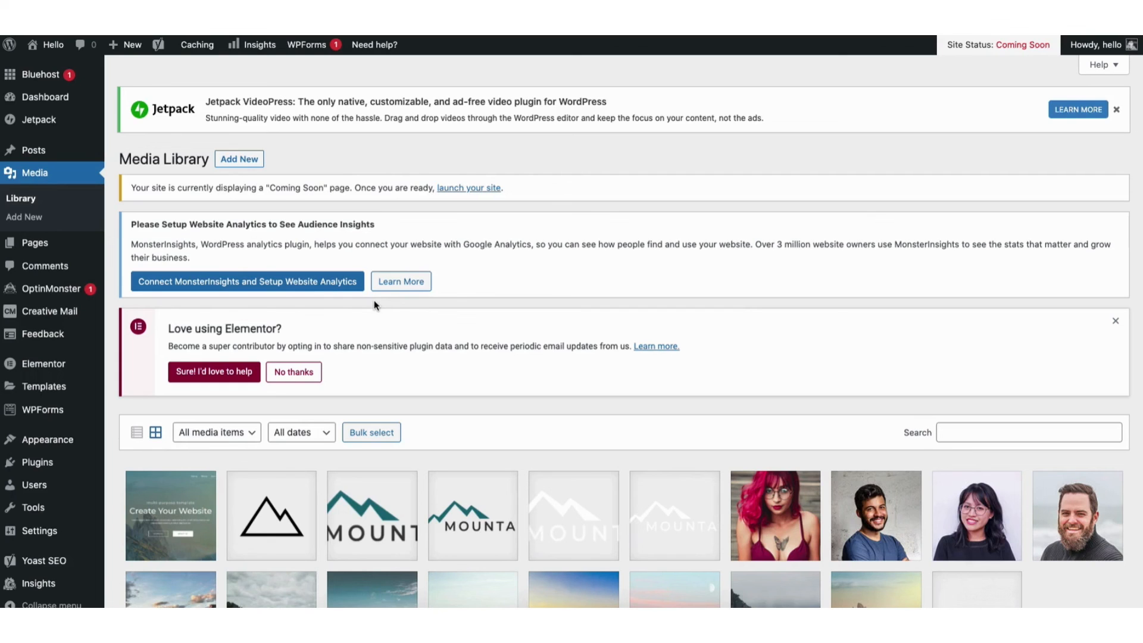
pyautogui.click(241, 161)
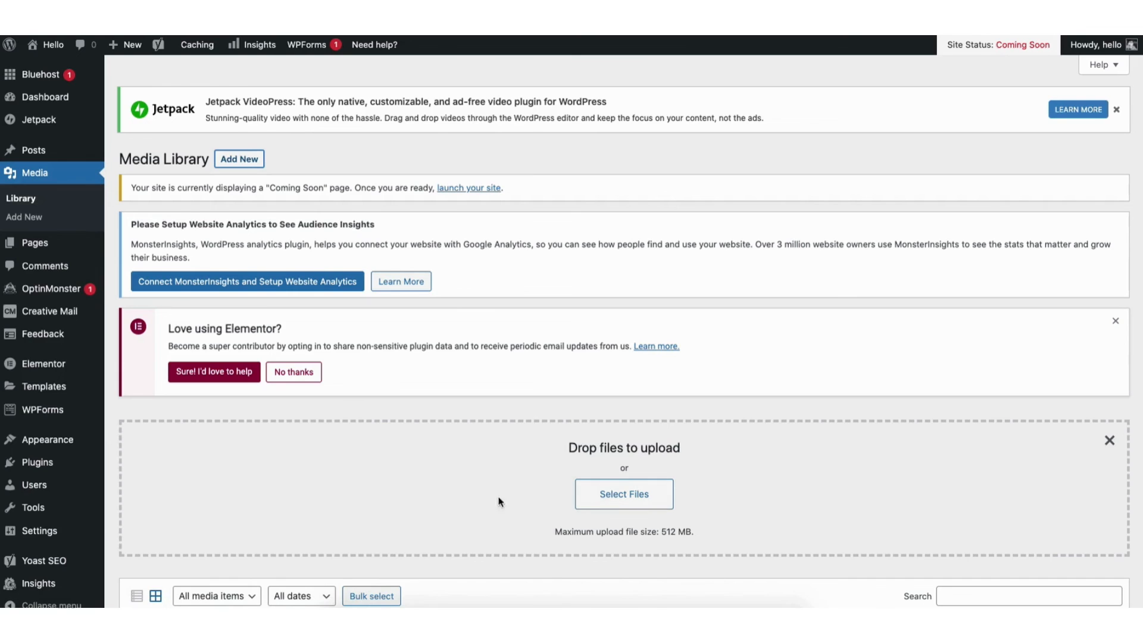
# Review the site's posts and comments, and view the page for adding new plugins
pyautogui.moveTo(34, 156)
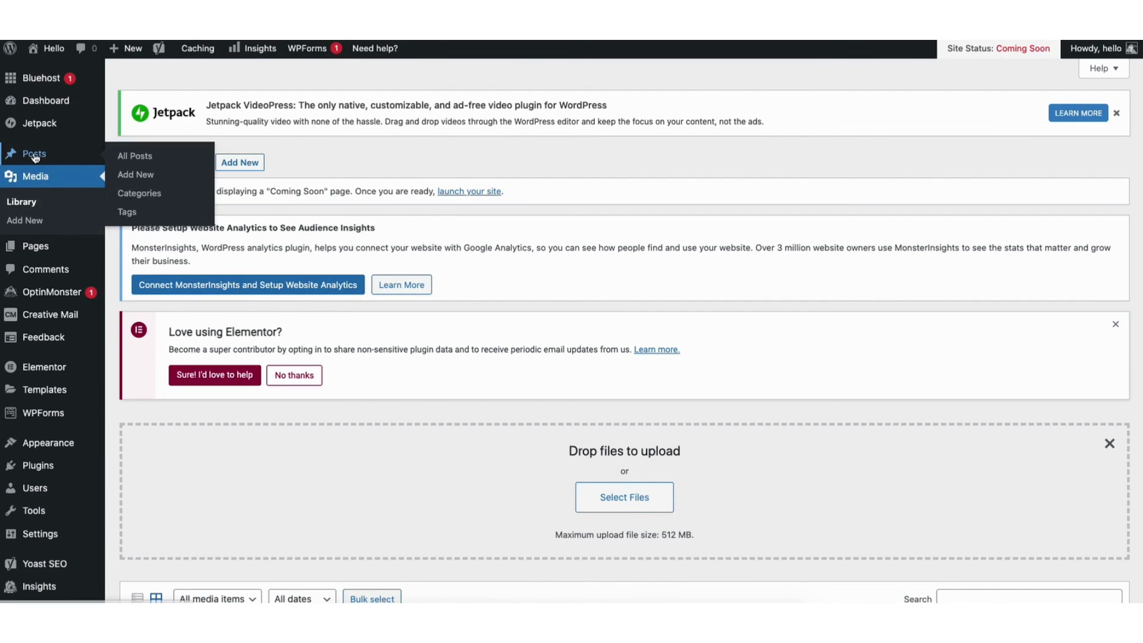
pyautogui.click(140, 158)
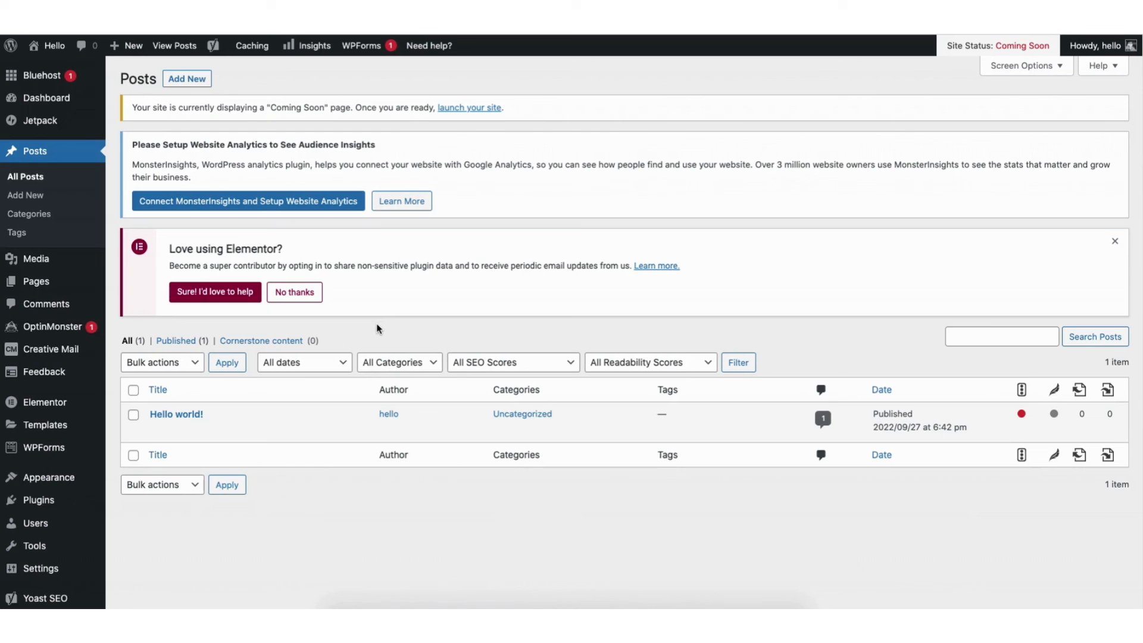
pyautogui.click(45, 307)
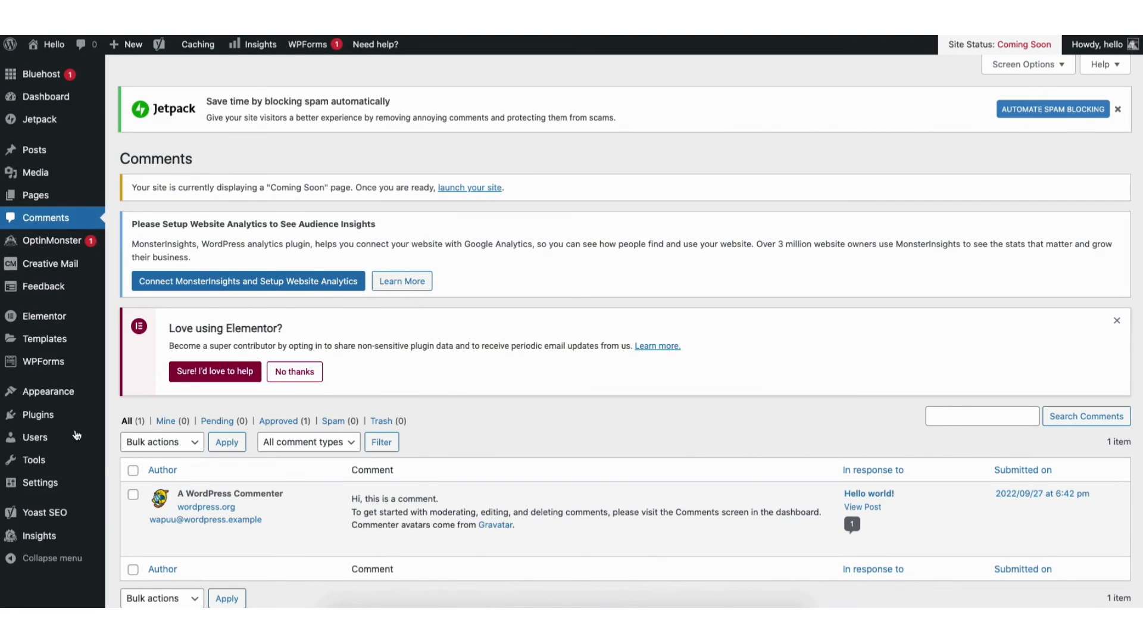
pyautogui.moveTo(65, 421)
pyautogui.click(137, 440)
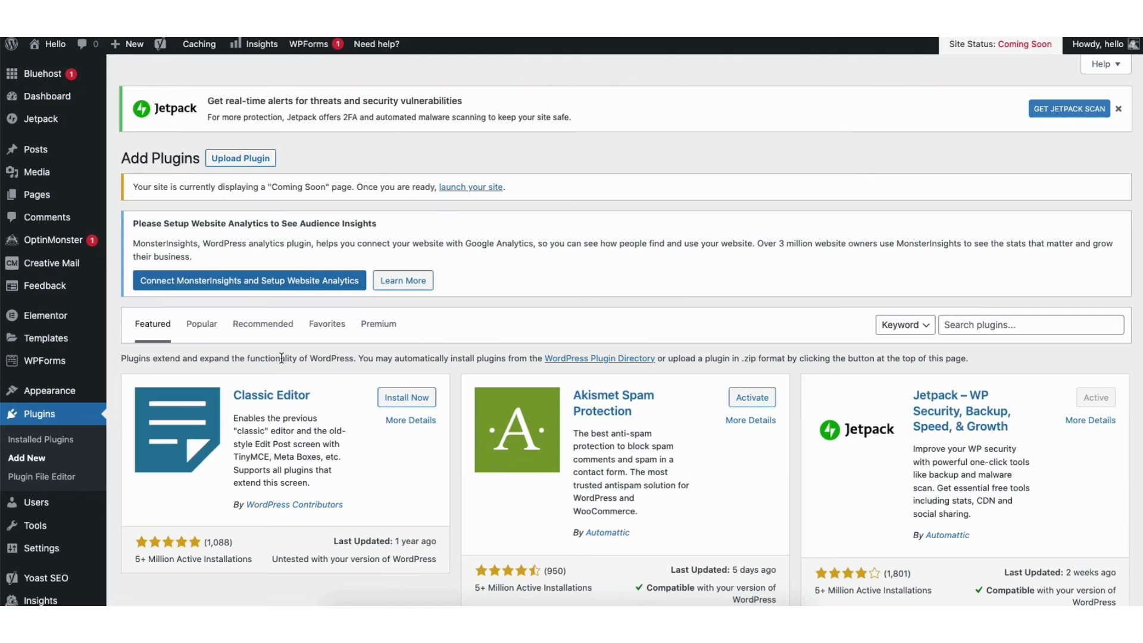
# Examine the structure and settings of the about us menu, and expand its Company Profile item's details
pyautogui.moveTo(49, 396)
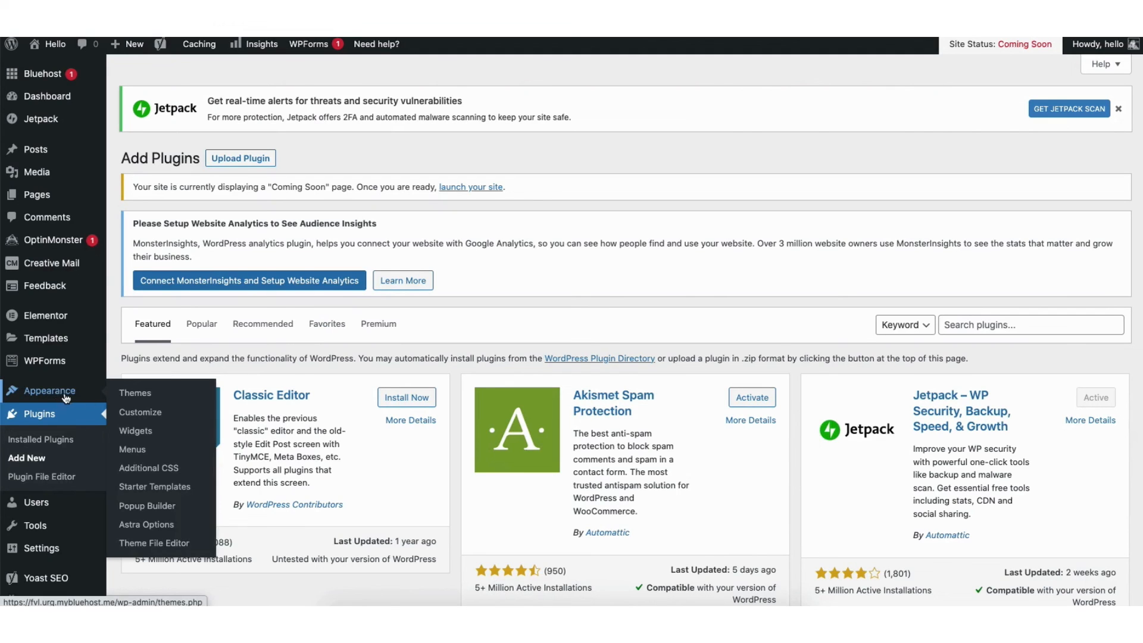
pyautogui.click(133, 451)
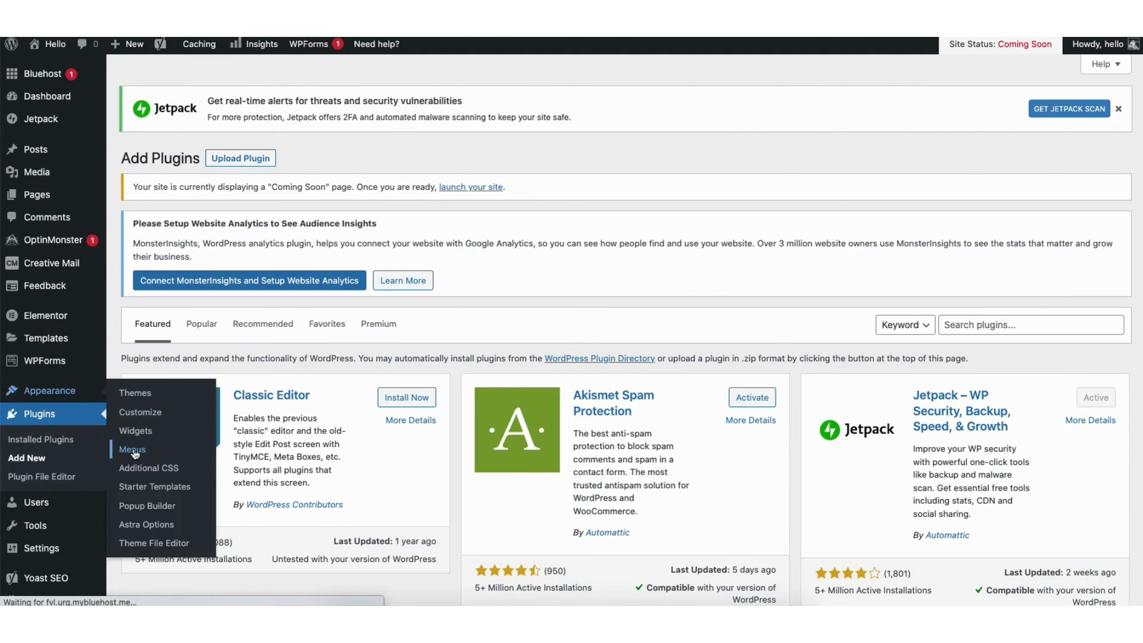
pyautogui.scroll(-5, 617, 331)
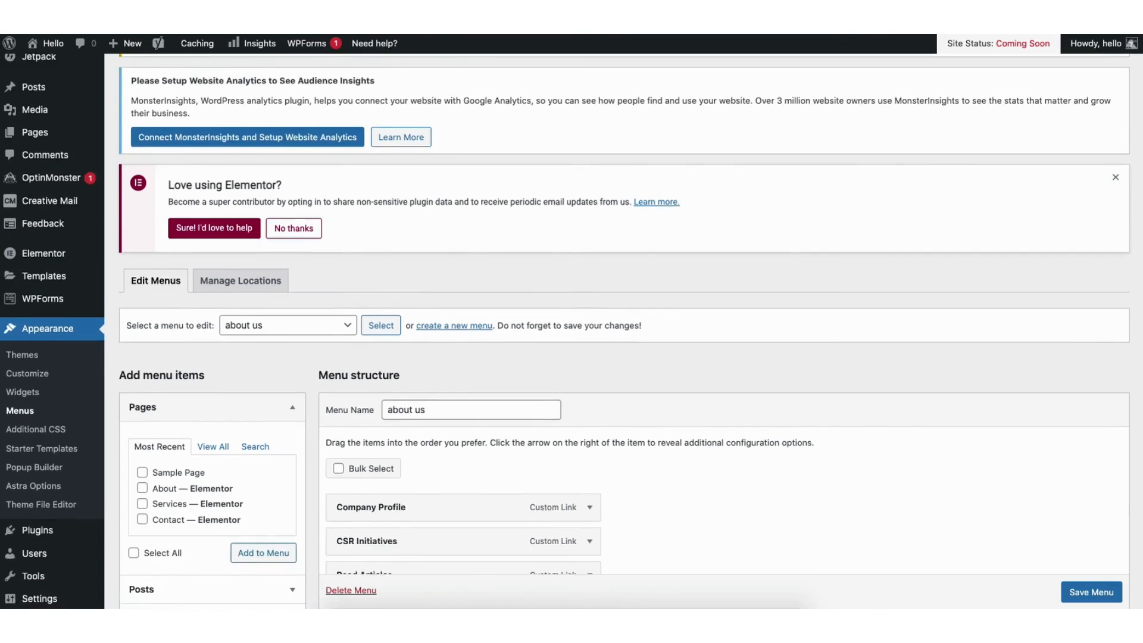
pyautogui.scroll(-1, 617, 330)
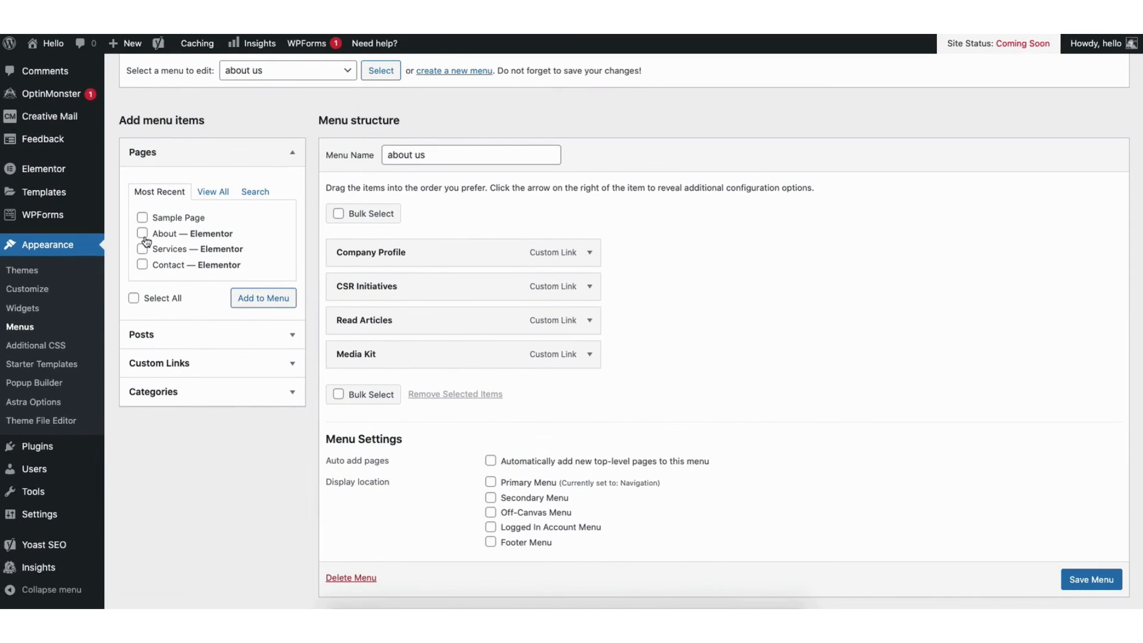
pyautogui.moveTo(391, 257)
pyautogui.mouseDown()
pyautogui.moveTo(387, 286)
pyautogui.moveTo(384, 250)
pyautogui.mouseUp()
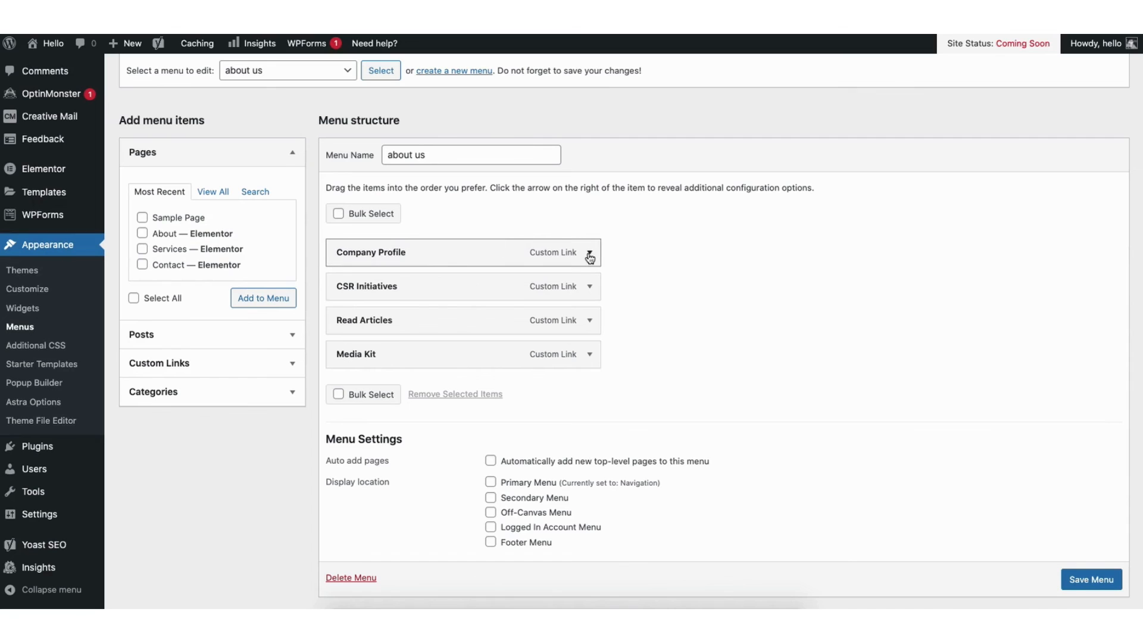
pyautogui.click(589, 253)
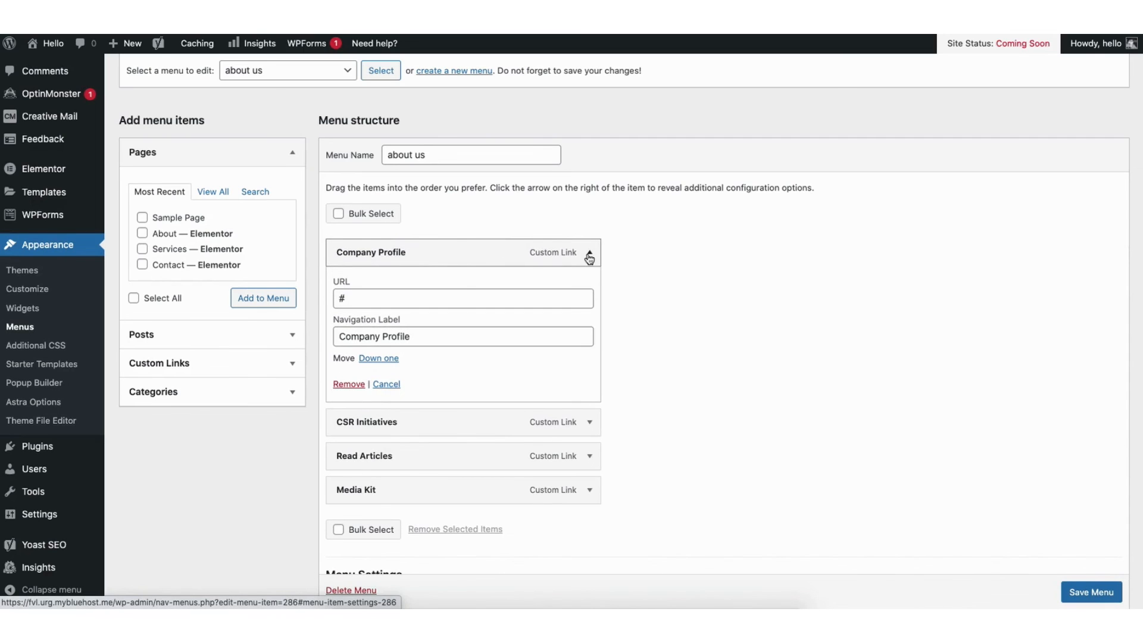
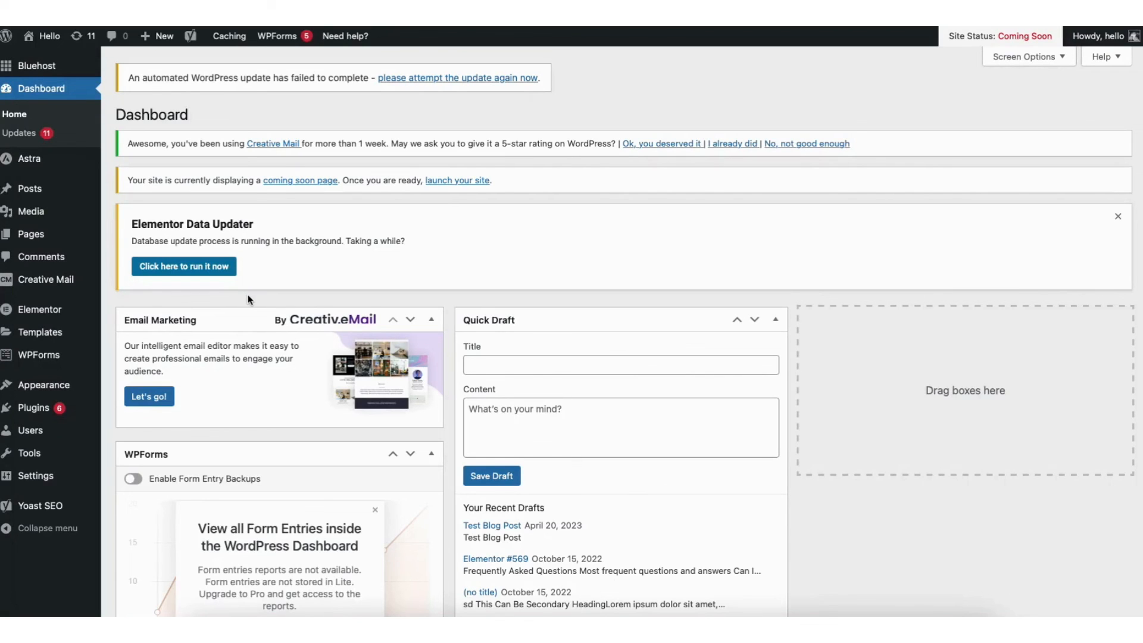
# Open the theme customizer's Footer Builder and examine the "Get in touch" widget's content, available blocks and design settings
pyautogui.moveTo(50, 389)
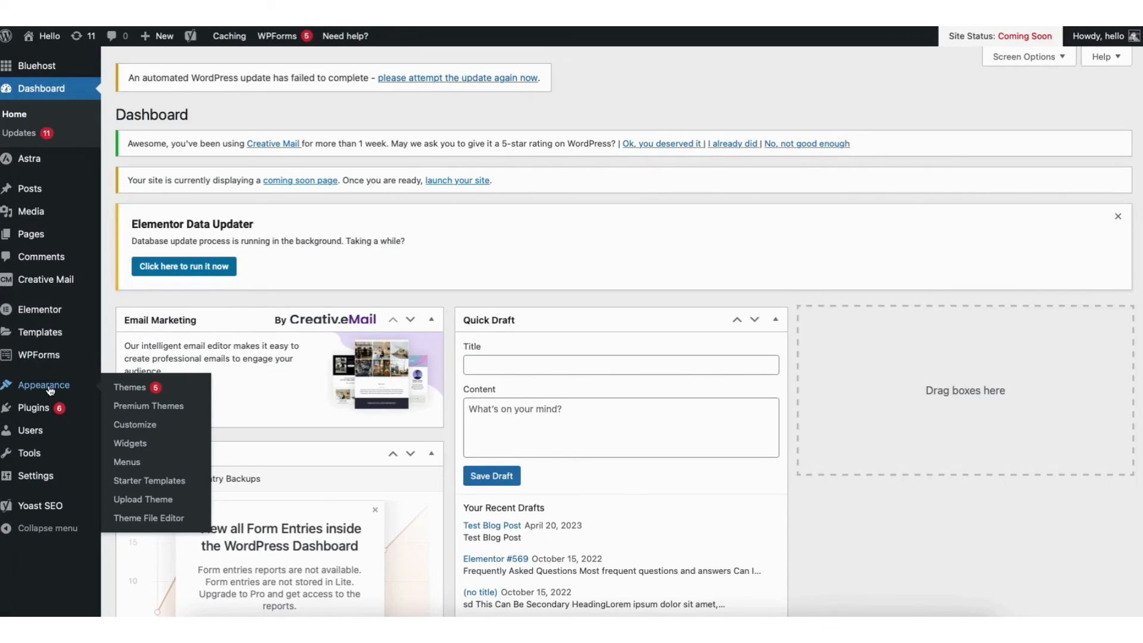
pyautogui.click(134, 425)
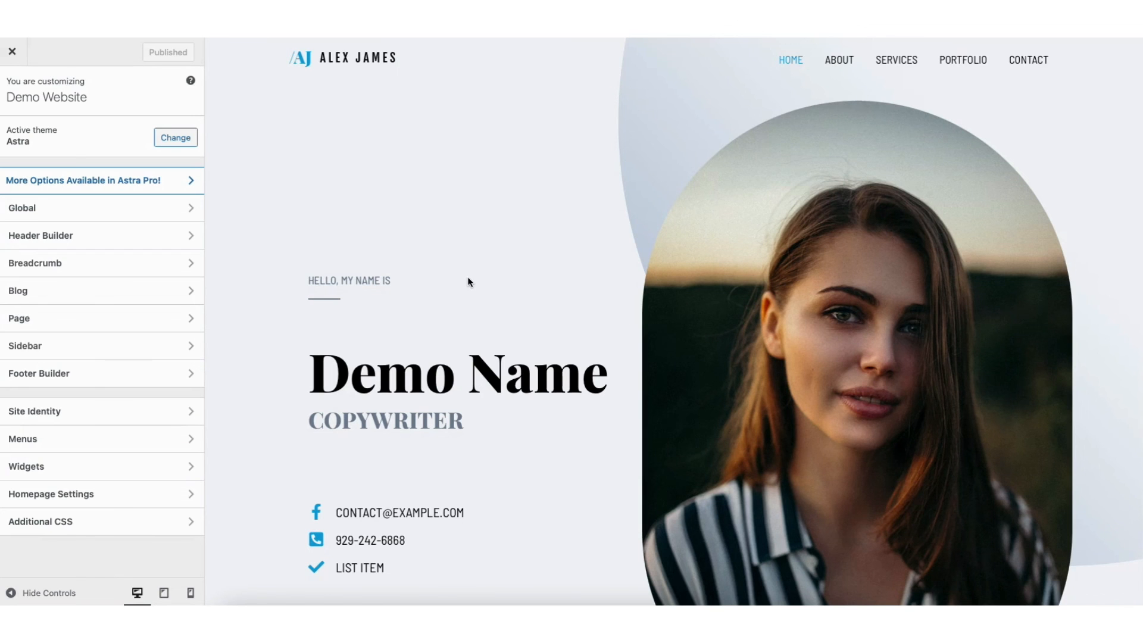
pyautogui.click(83, 374)
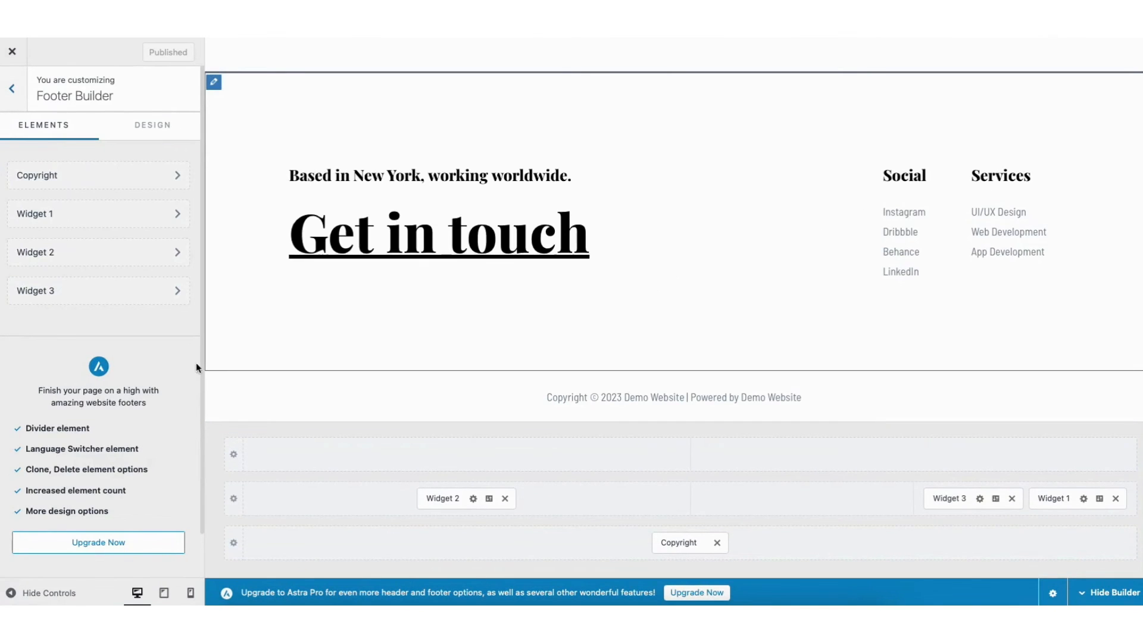
pyautogui.click(296, 174)
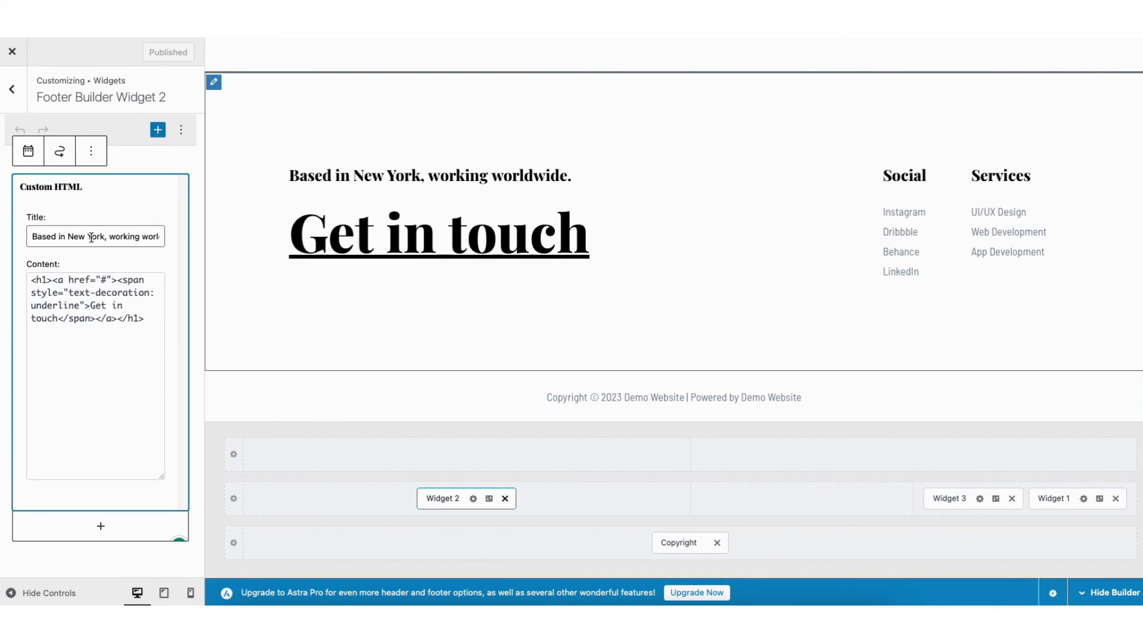
pyautogui.click(102, 525)
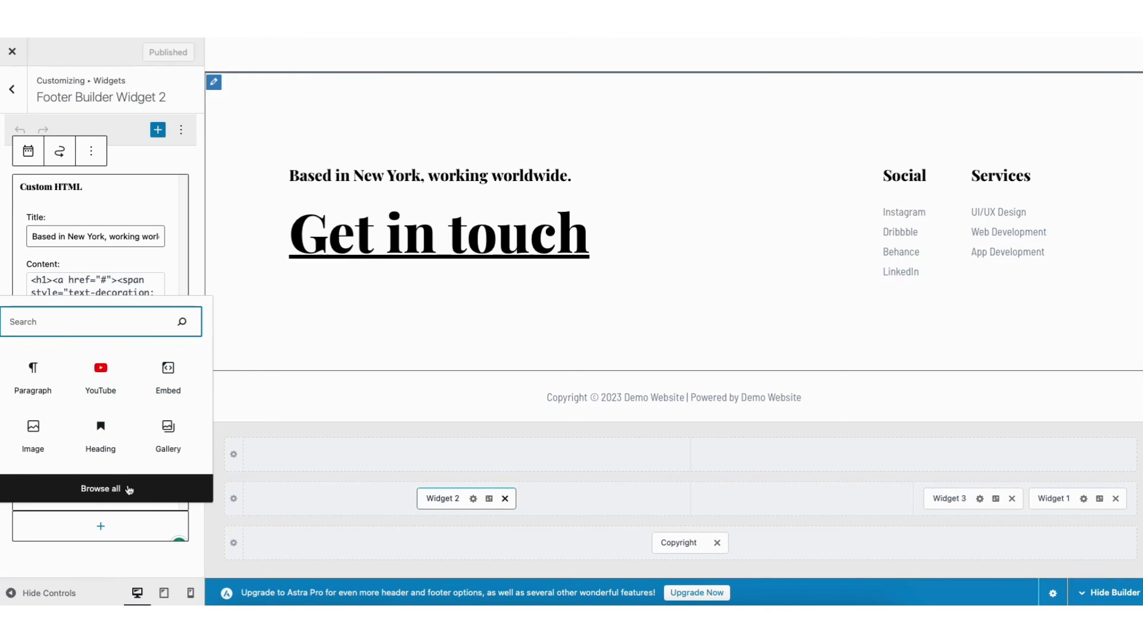
pyautogui.click(489, 500)
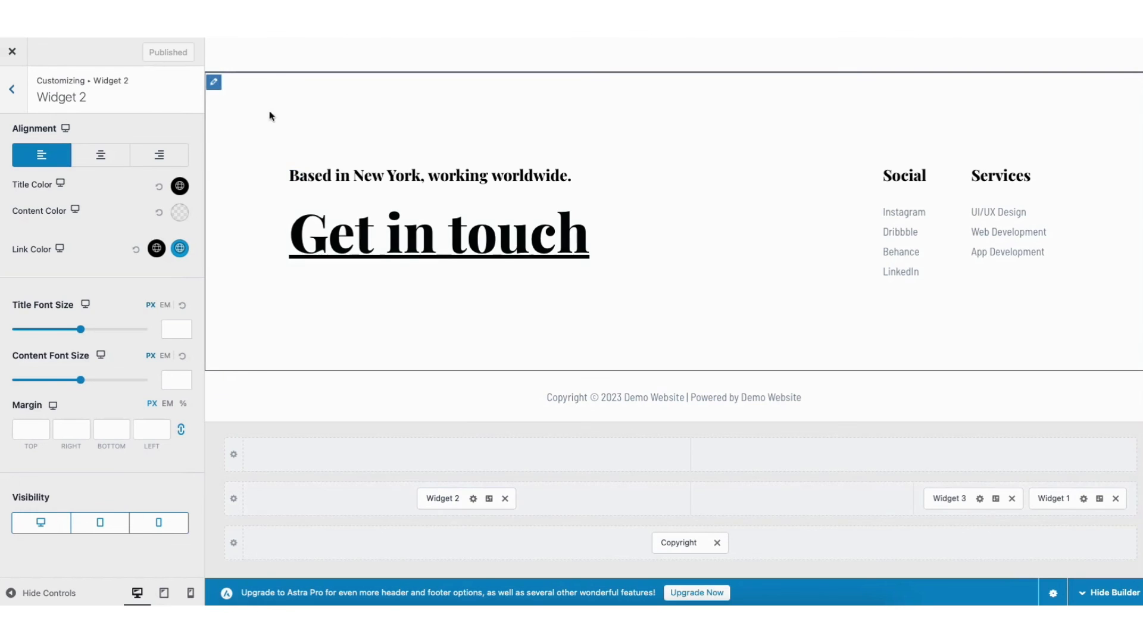
# Set the primary footer to 4 columns, view the elements that can be added, and return to the main customizer options
pyautogui.click(214, 83)
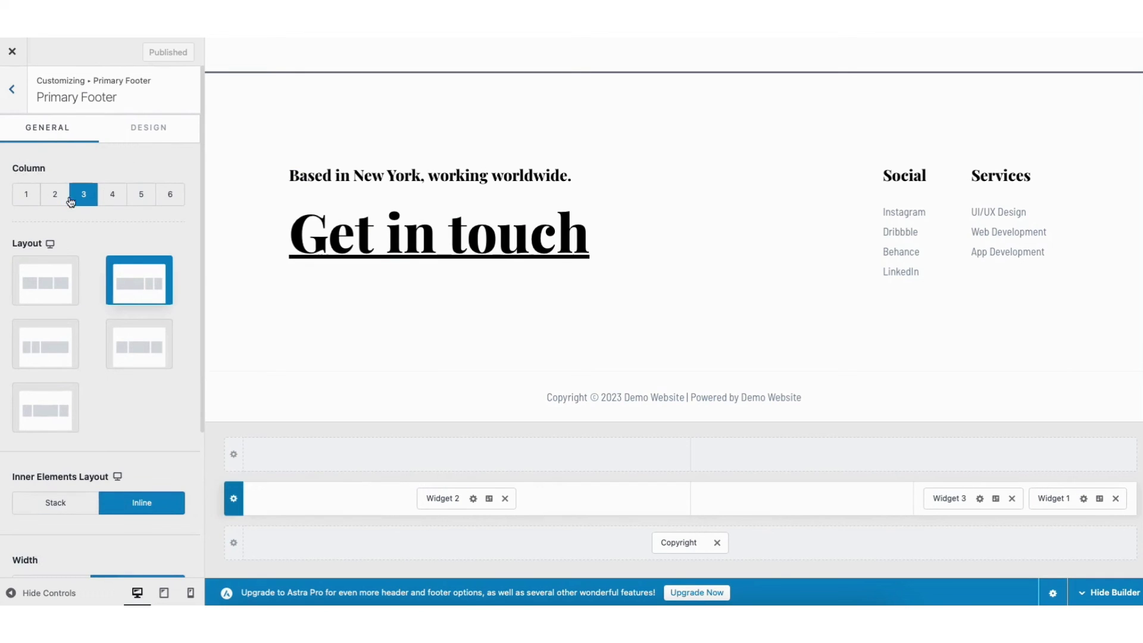
pyautogui.click(108, 200)
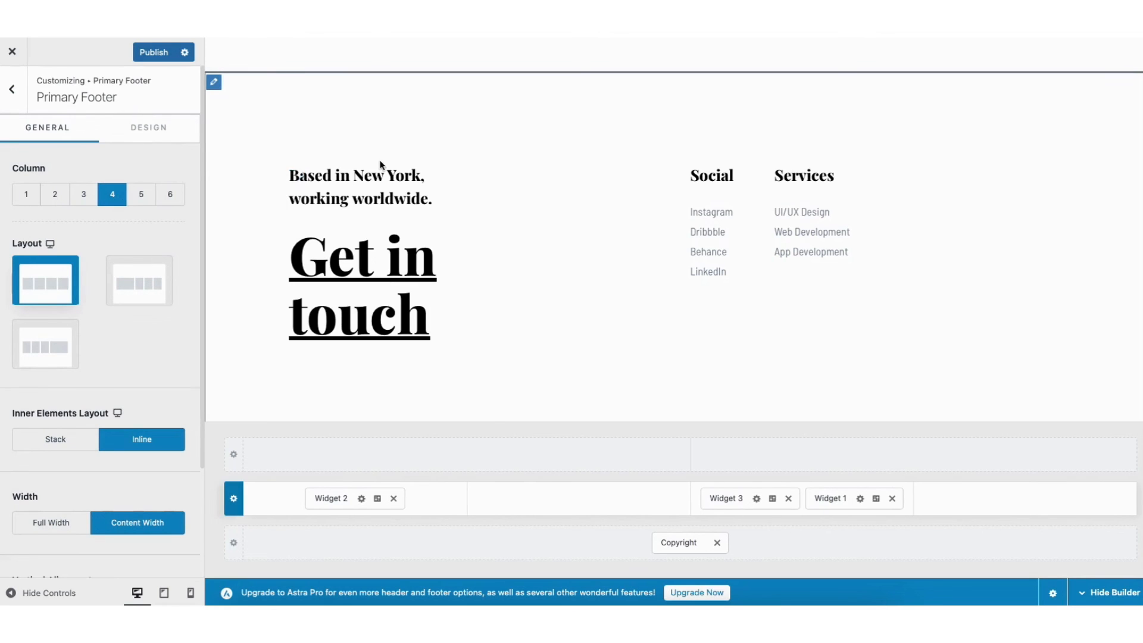
pyautogui.click(467, 454)
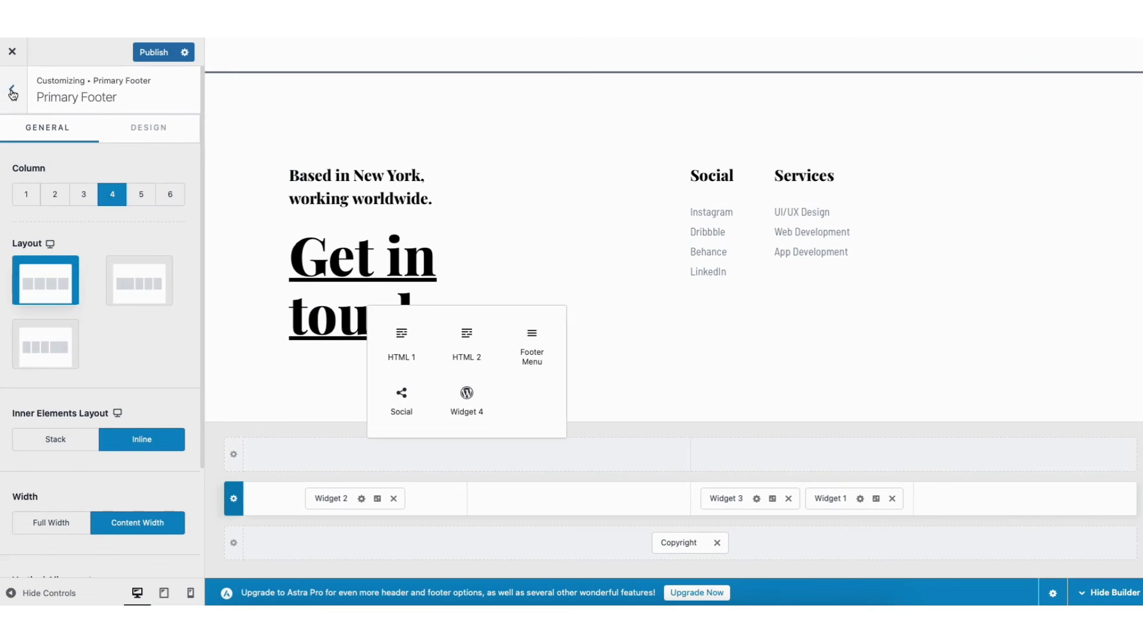
pyautogui.click(13, 90)
pyautogui.click(13, 90)
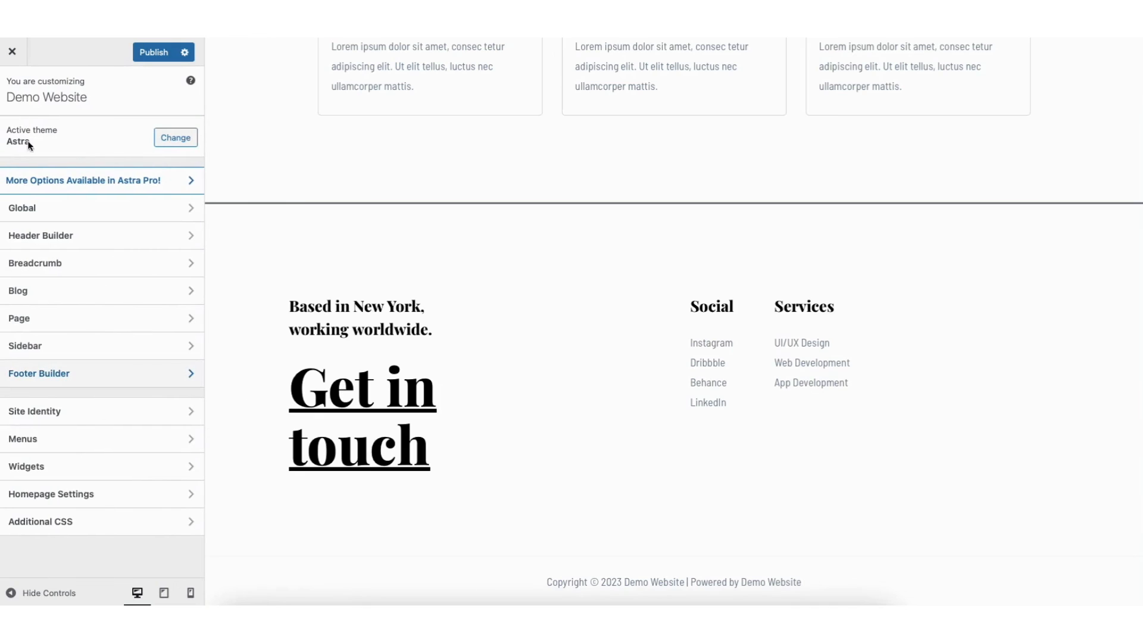
# Review the Site Identity options, including the site icon image picker and the site title and logo settings
pyautogui.click(59, 411)
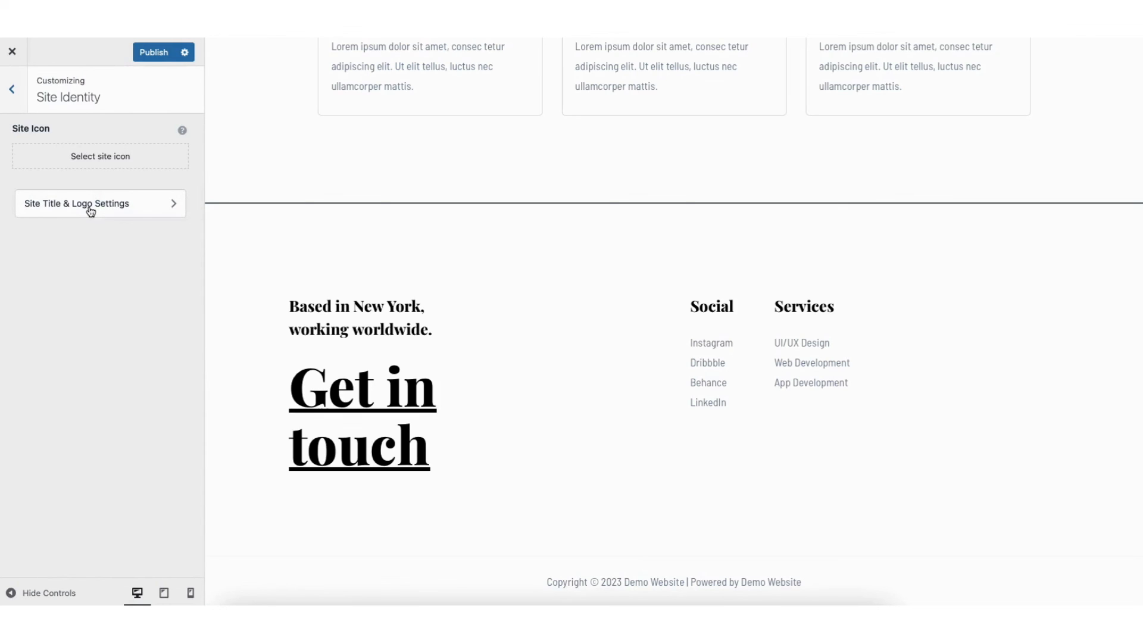
pyautogui.click(94, 157)
pyautogui.click(67, 100)
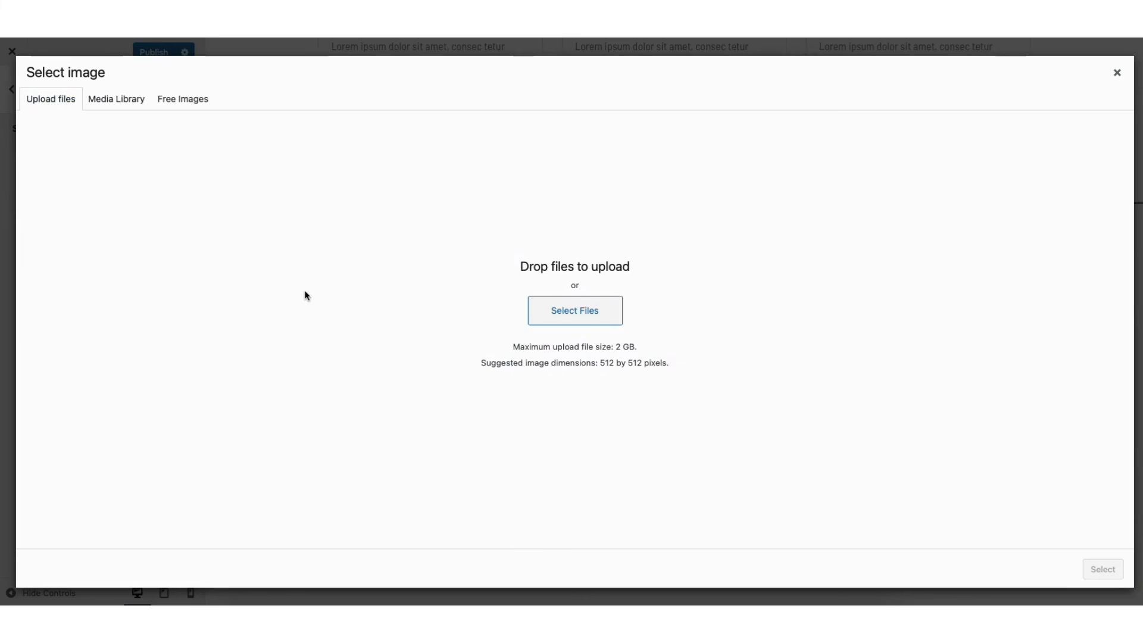
pyautogui.click(1116, 72)
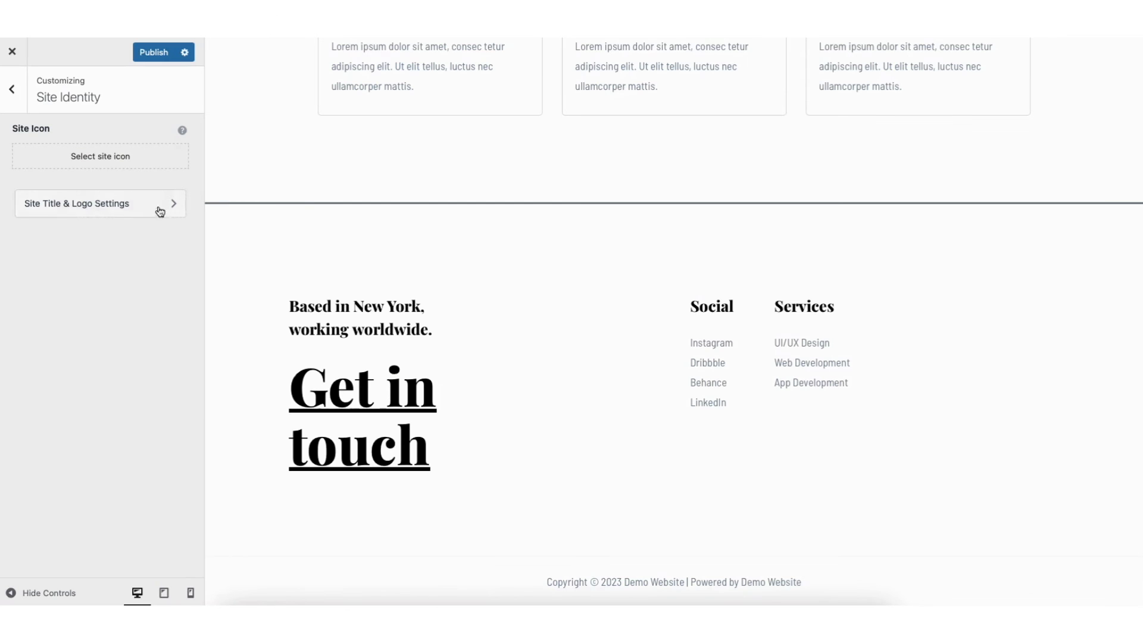
pyautogui.click(90, 205)
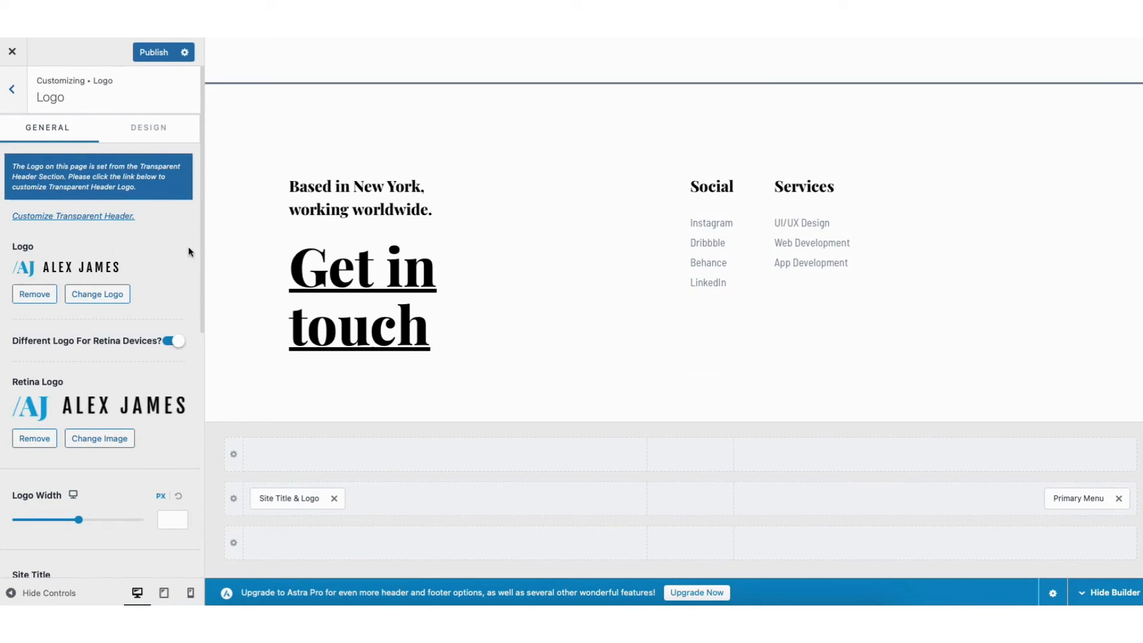
pyautogui.moveTo(202, 232)
pyautogui.mouseDown()
pyautogui.moveTo(209, 370)
pyautogui.moveTo(203, 229)
pyautogui.mouseUp()
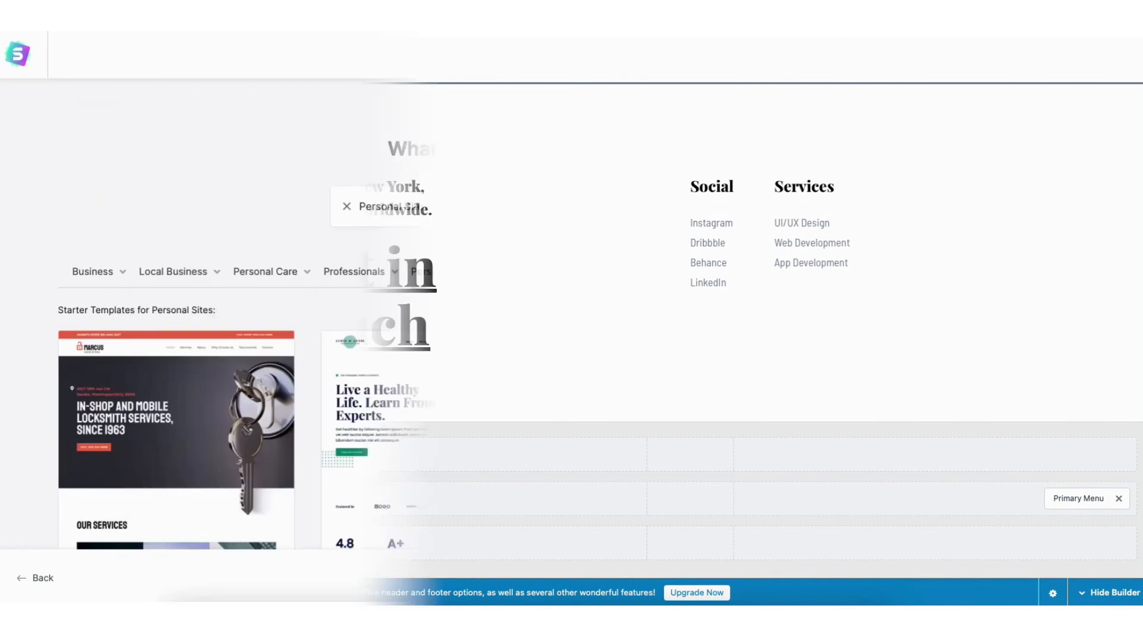
# Browse the Elementor starter templates for Personal Sites
pyautogui.scroll(-2, 570, 357)
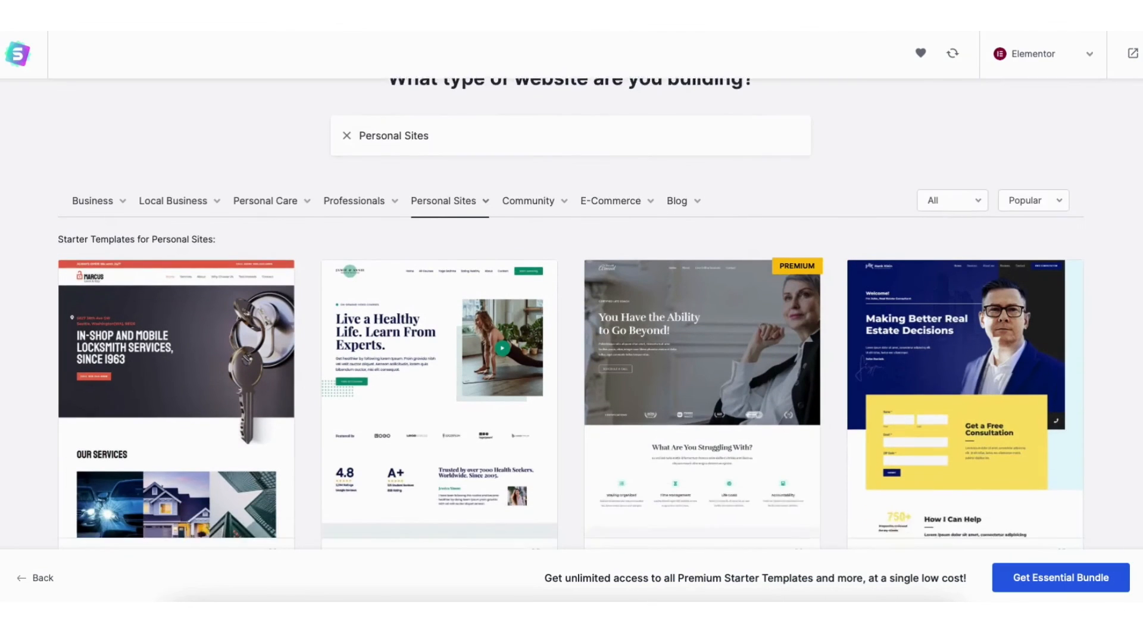
pyautogui.scroll(-5, 571, 357)
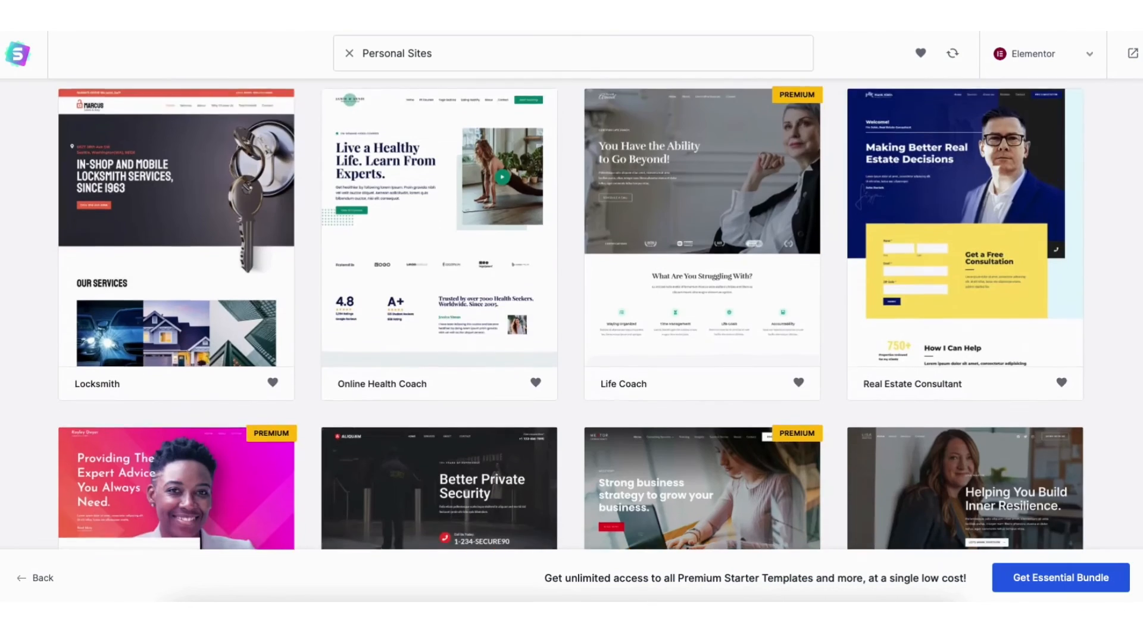
# Replace the Home page's main heading with "Demo Name" and the job title below it with "COPYWRITER"
pyautogui.moveTo(303, 358); pyautogui.dragTo(623, 354)
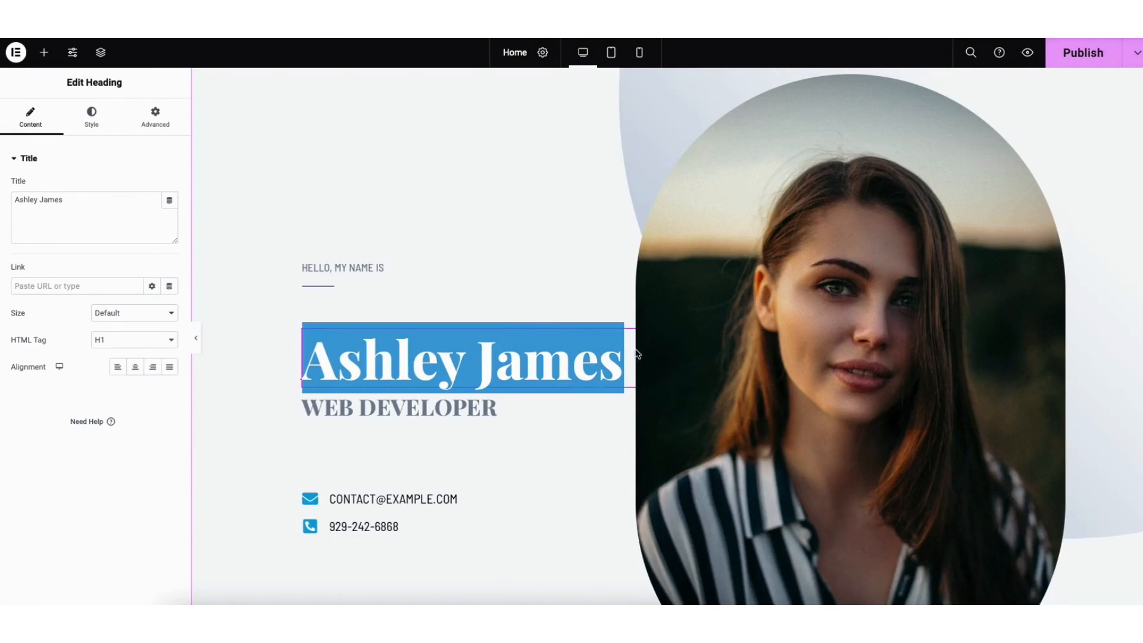
pyautogui.press('BackSpace')
pyautogui.write('Demo Name')
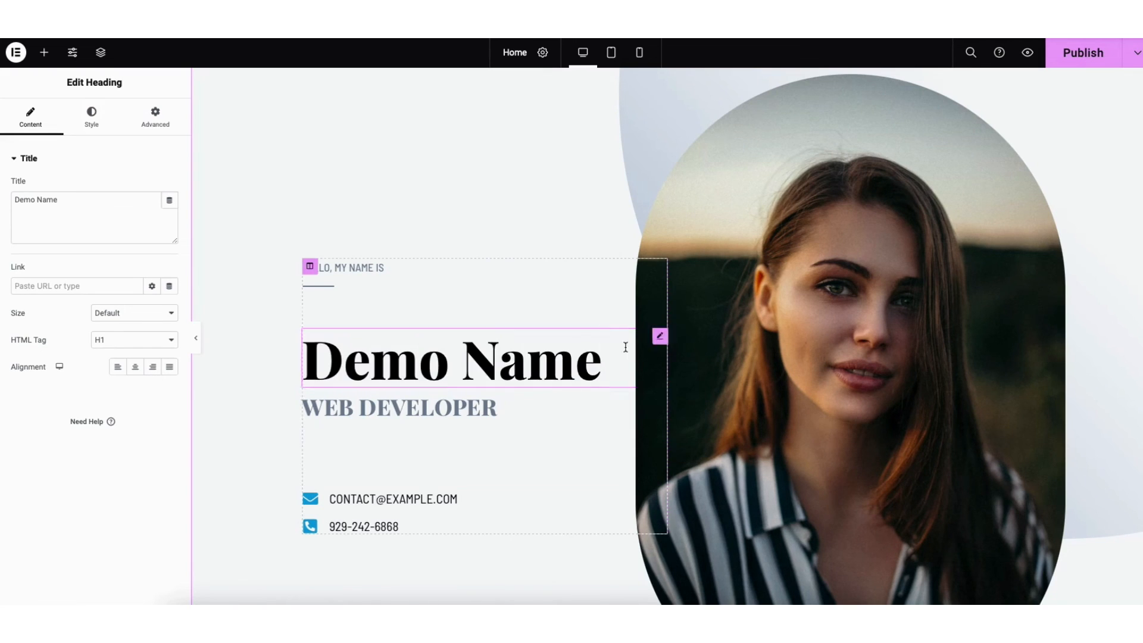
pyautogui.tripleClick(399, 407)
pyautogui.write('COPYWRITE')
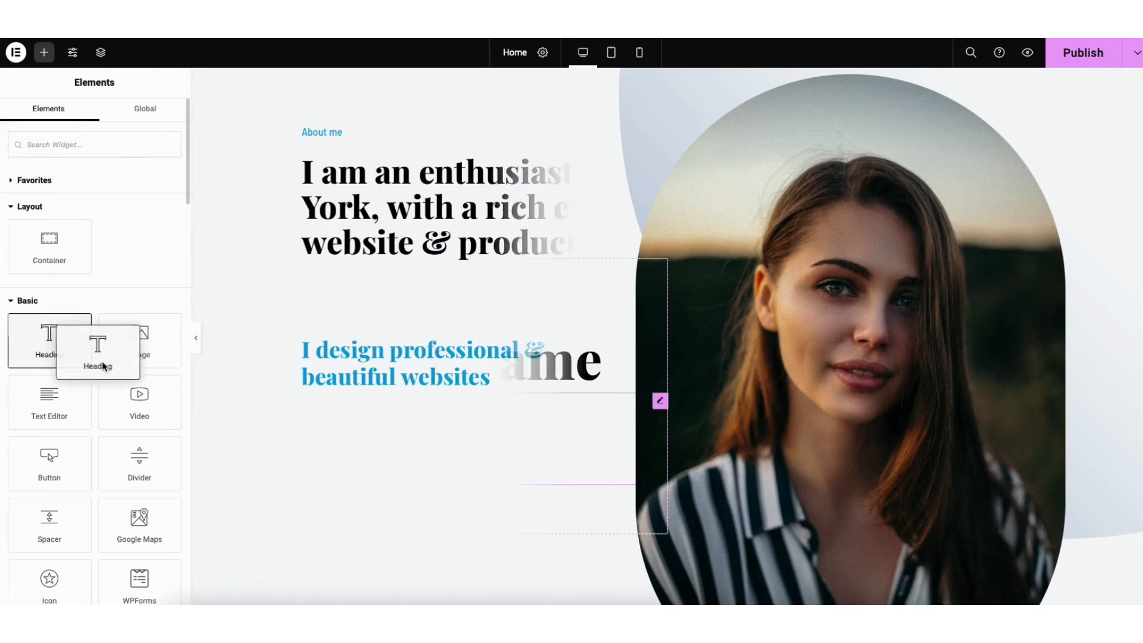
pyautogui.moveTo(102, 361); pyautogui.dragTo(780, 340)
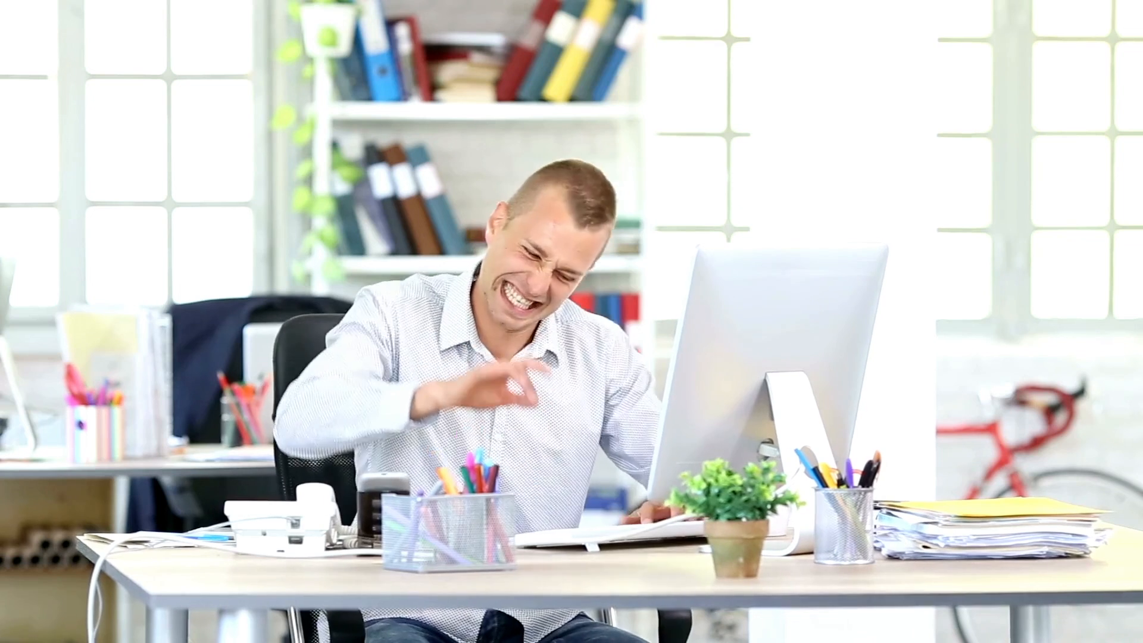